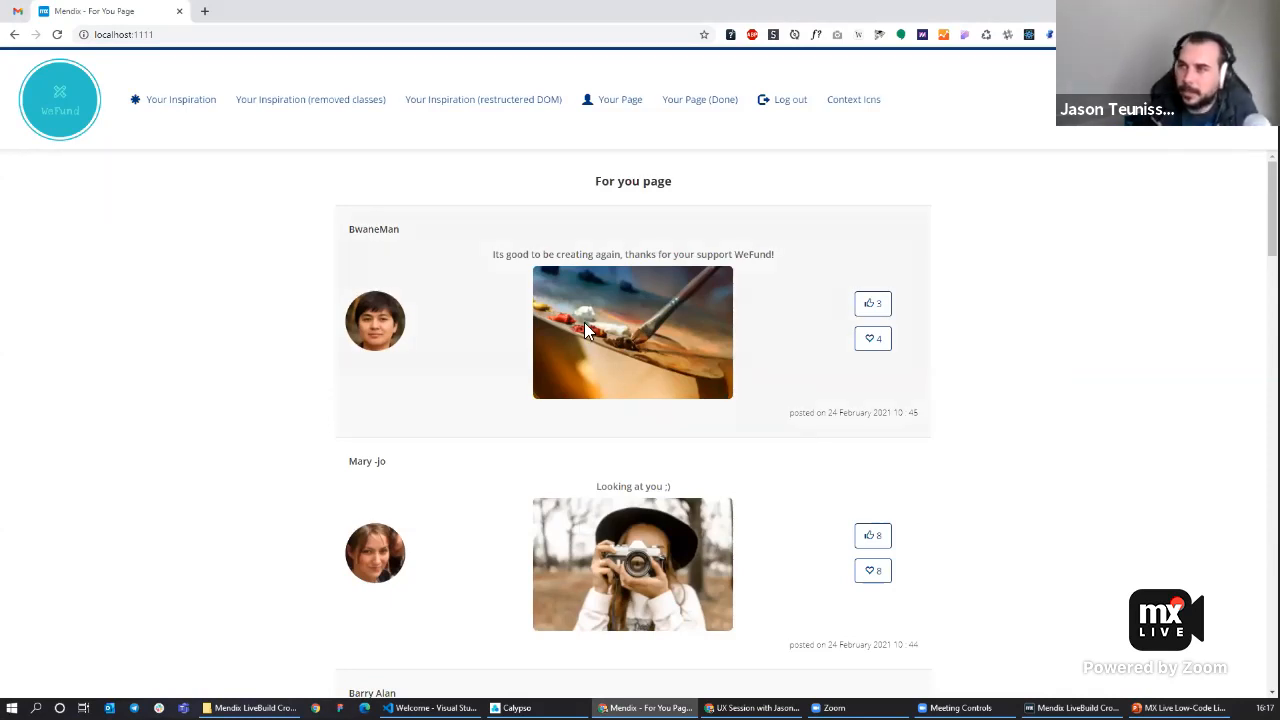
Scroll through the For You page feed in the browser to compare the post layouts.
scroll(856, 397, down, 2)
scroll(869, 417, down, 1)
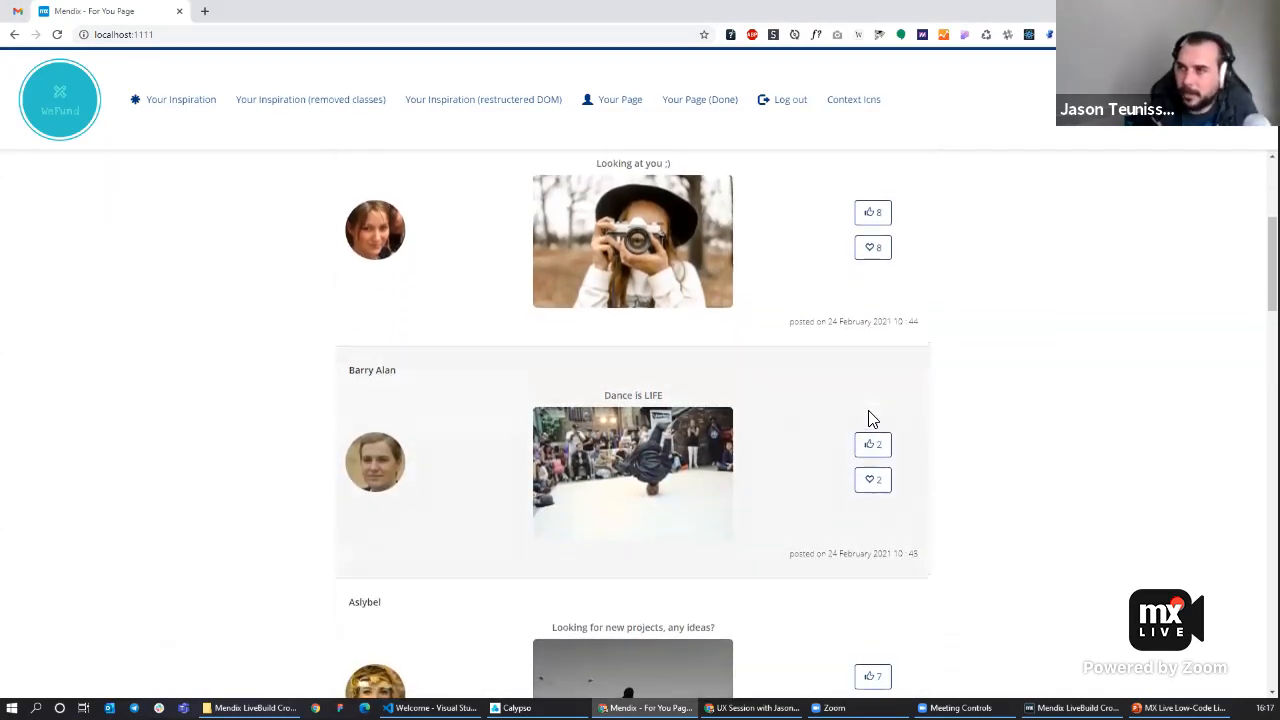
scroll(869, 417, up, 4)
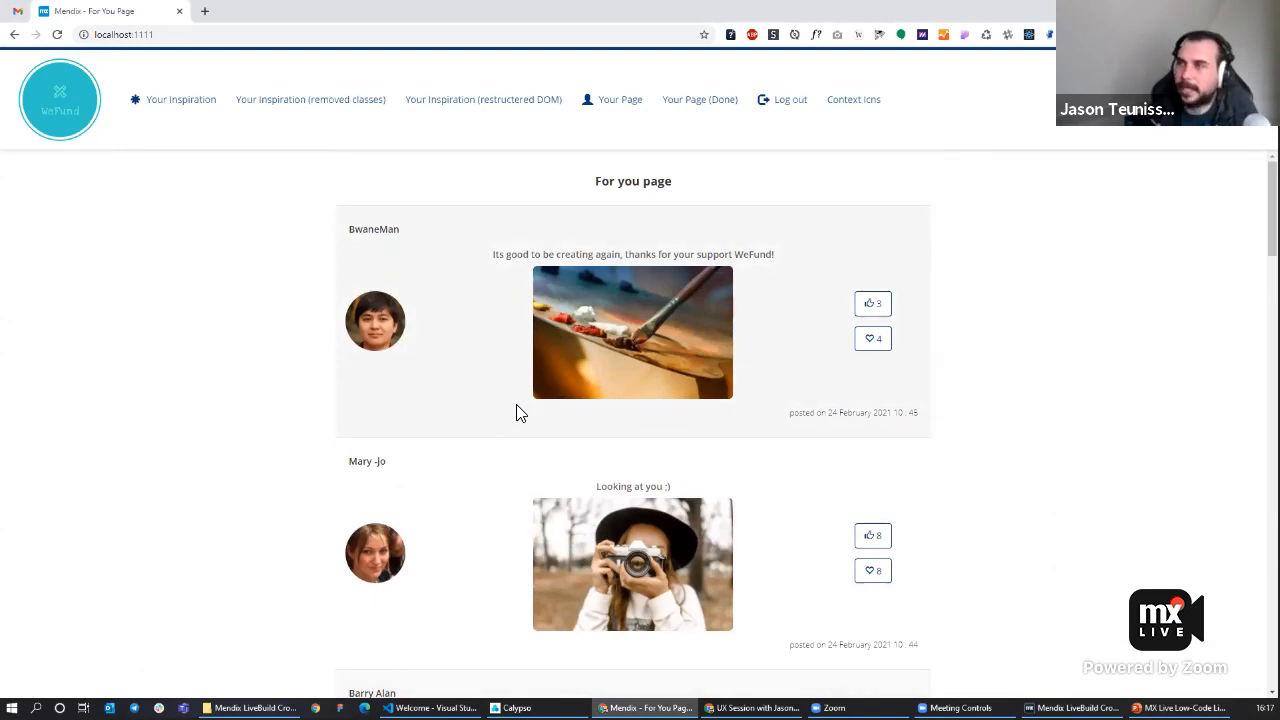
click(476, 106)
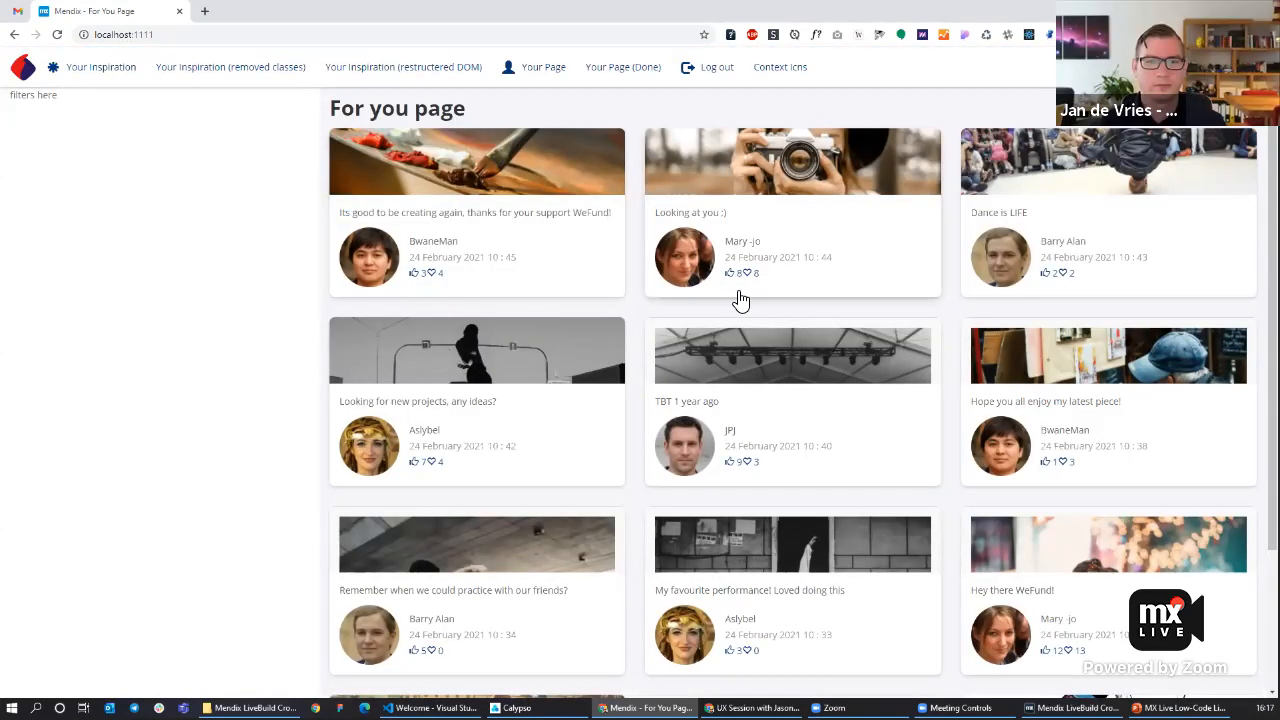
scroll(588, 297, down, 1)
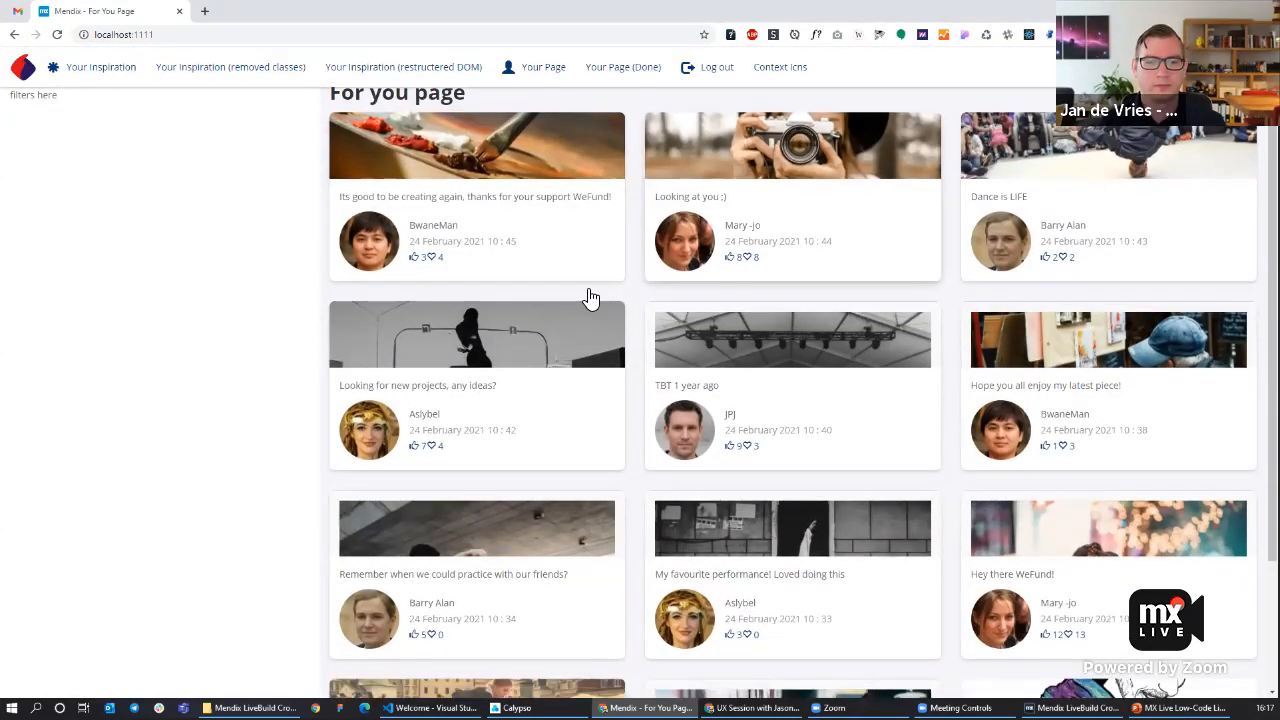
scroll(590, 297, down, 1)
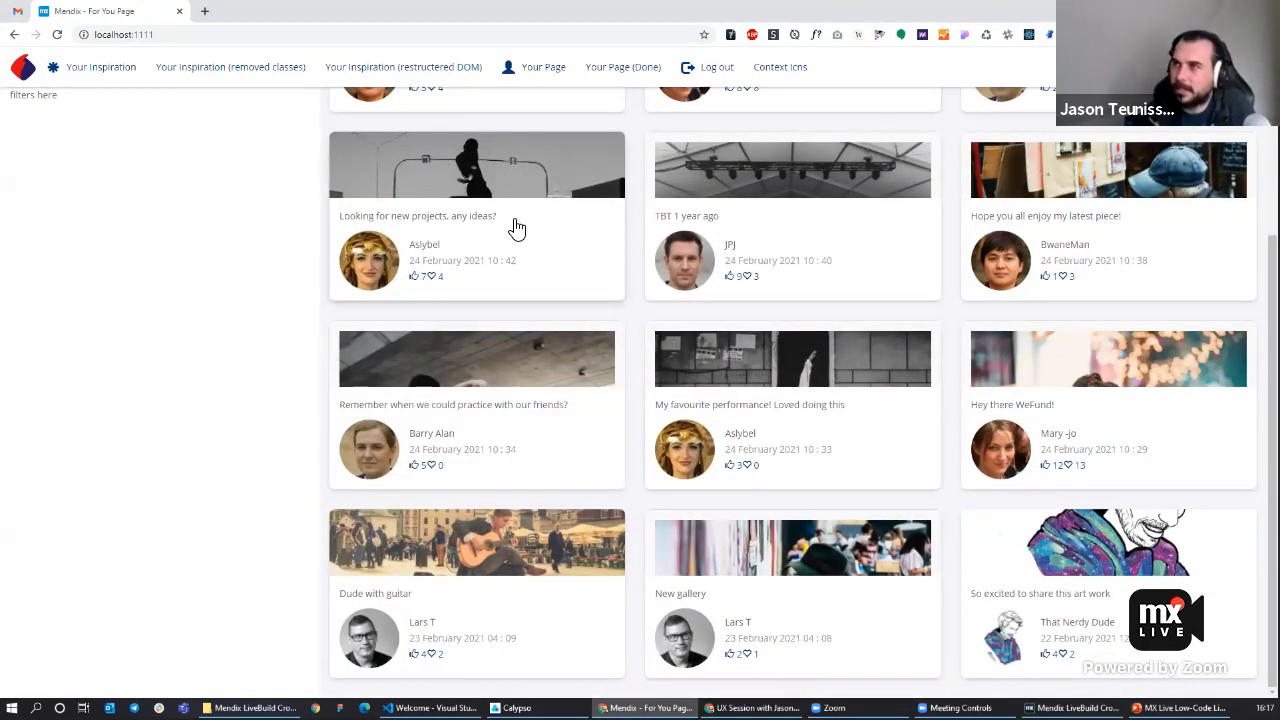
scroll(436, 283, up, 2)
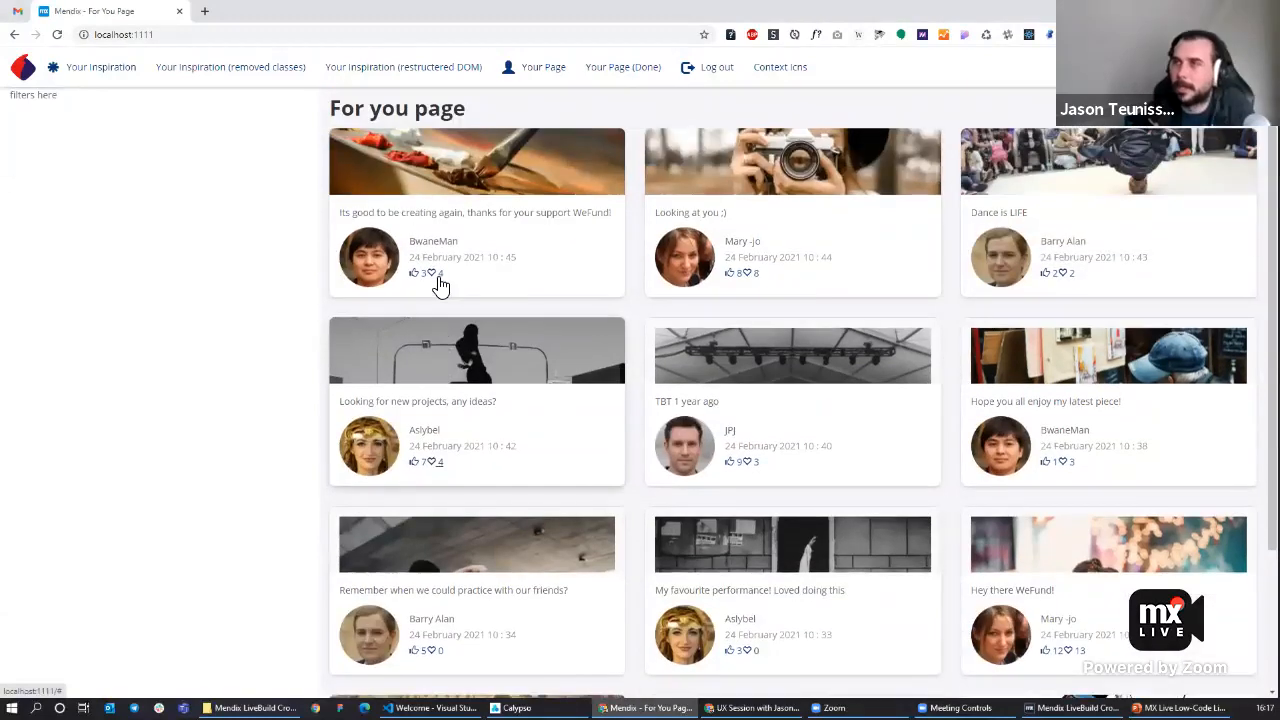
click(110, 71)
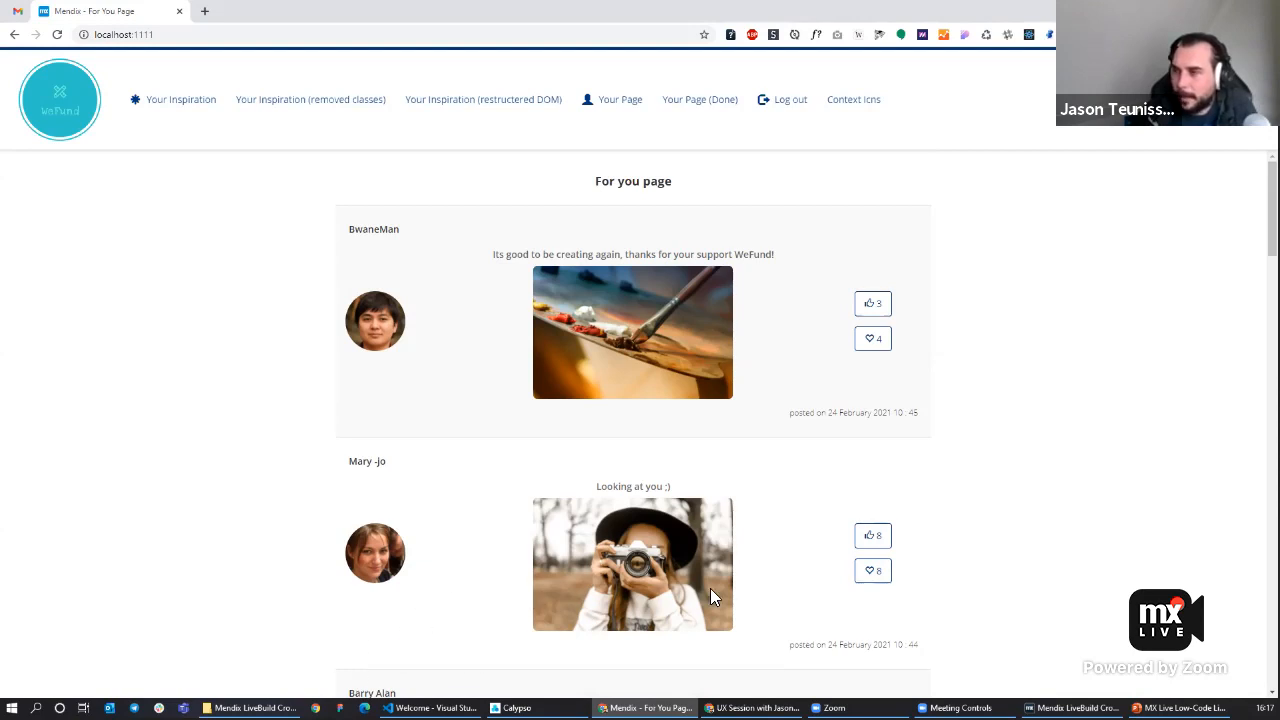
Switch between Studio Pro and the Calypso watcher to review its configuration.
click(1075, 707)
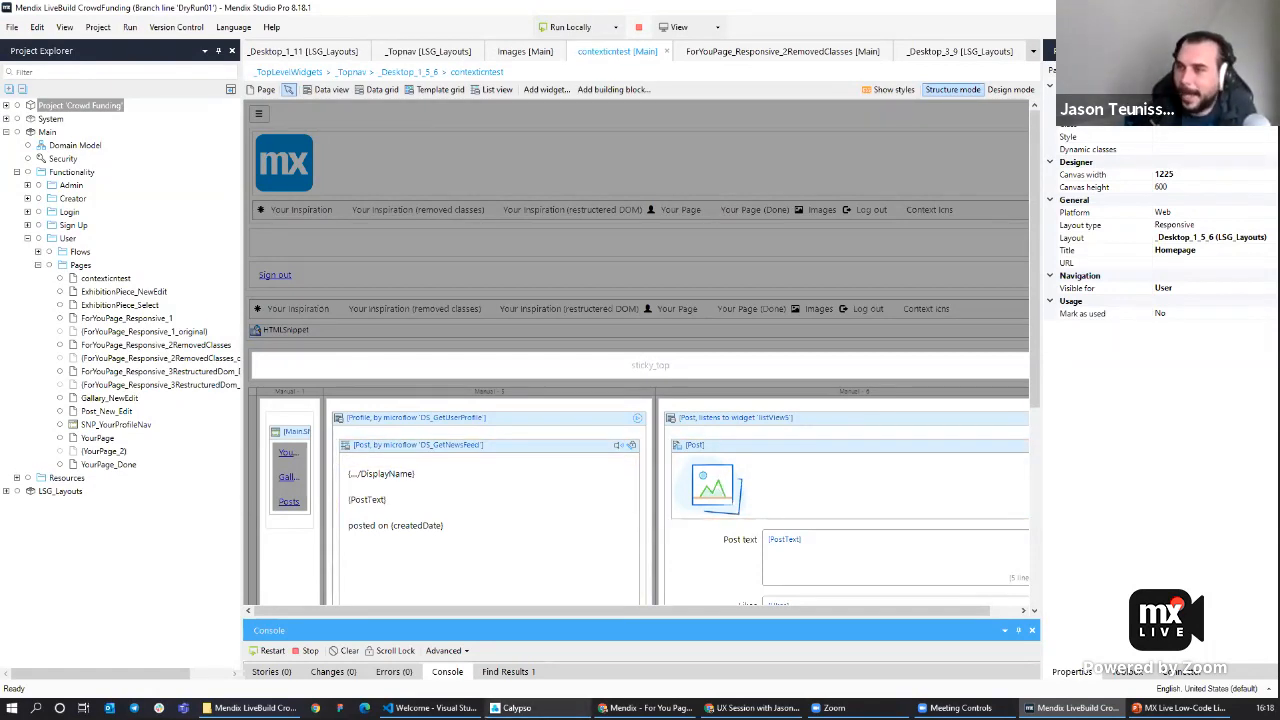
click(518, 708)
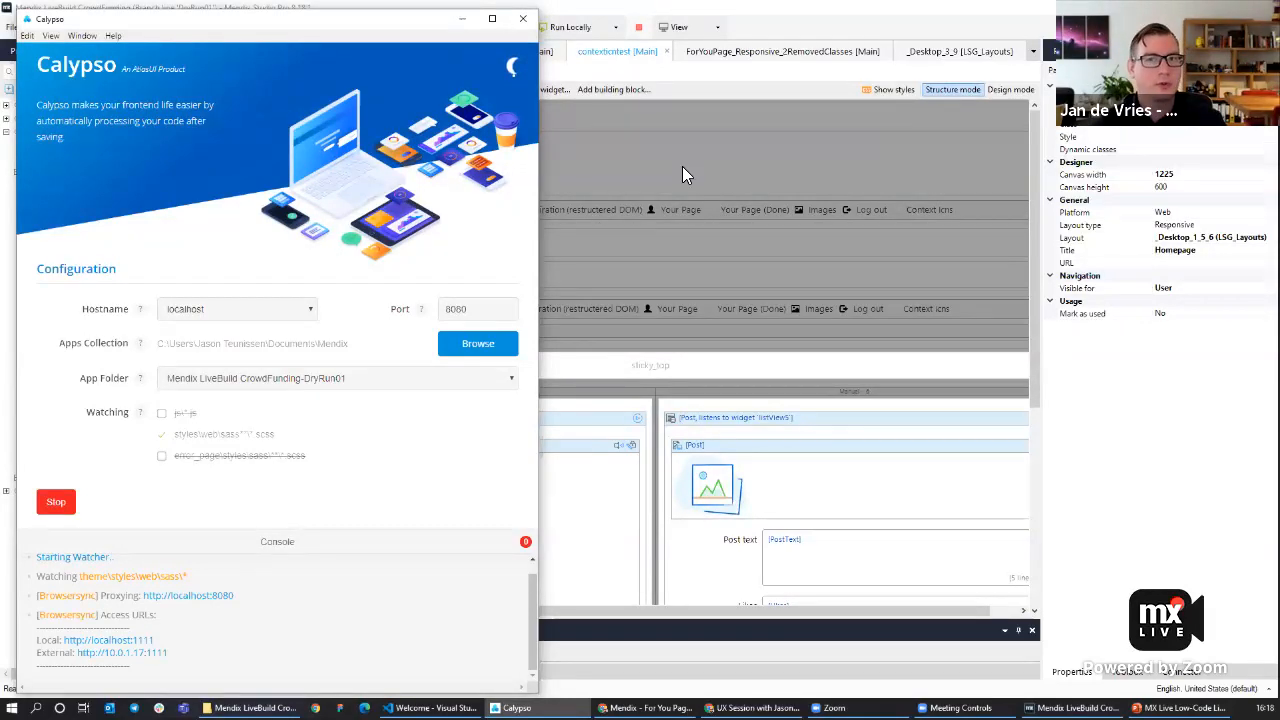
click(710, 208)
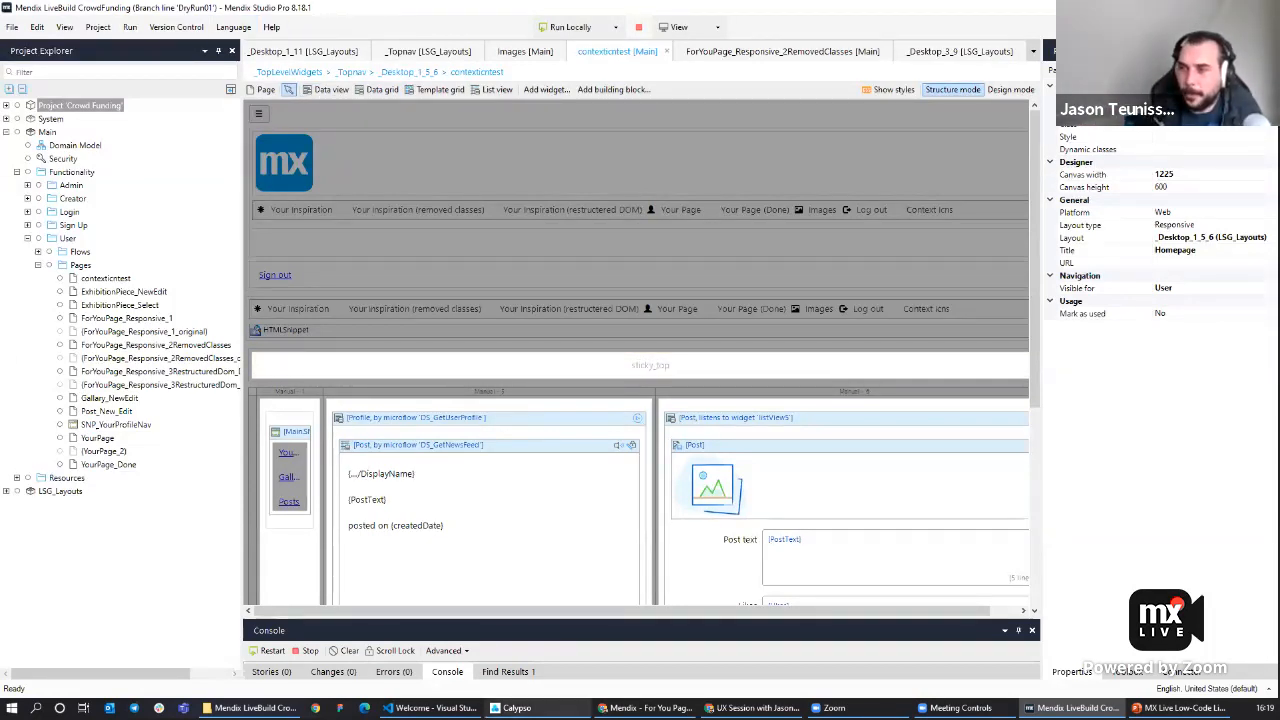
mouse_move(517, 707)
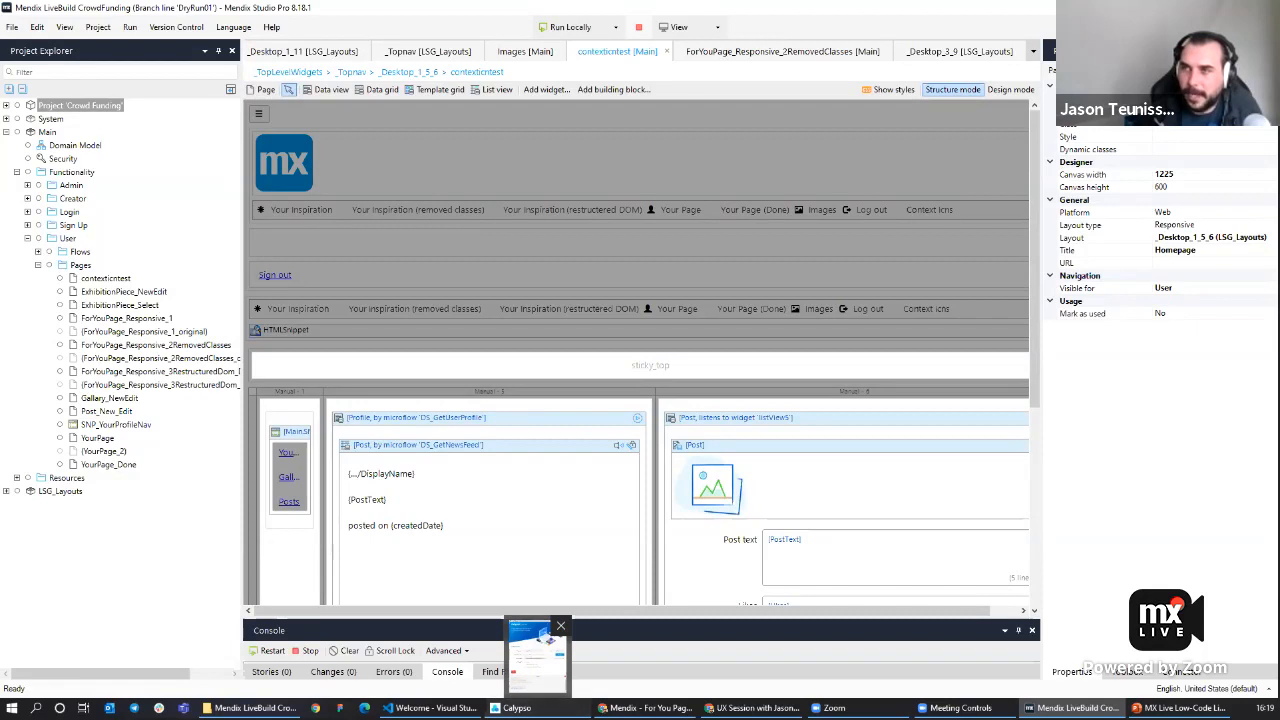
click(537, 648)
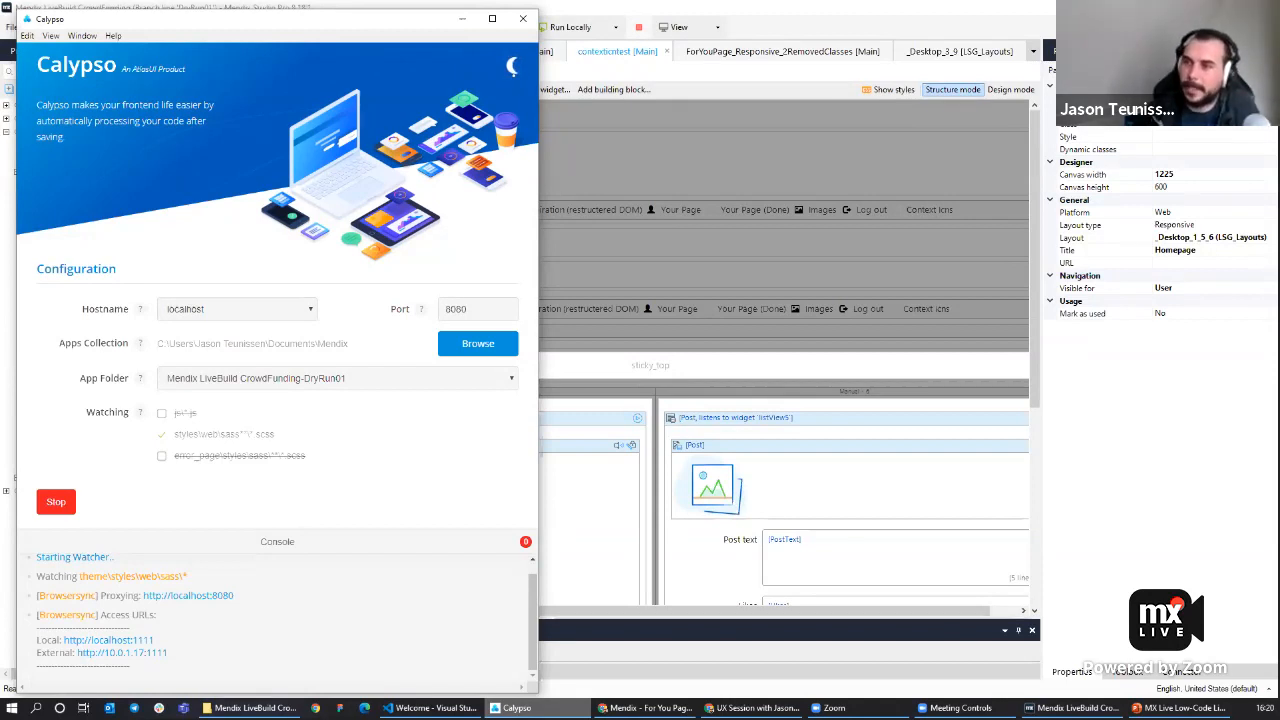
Open the project's theme folder in Visual Studio Code and browse its styles files.
click(425, 707)
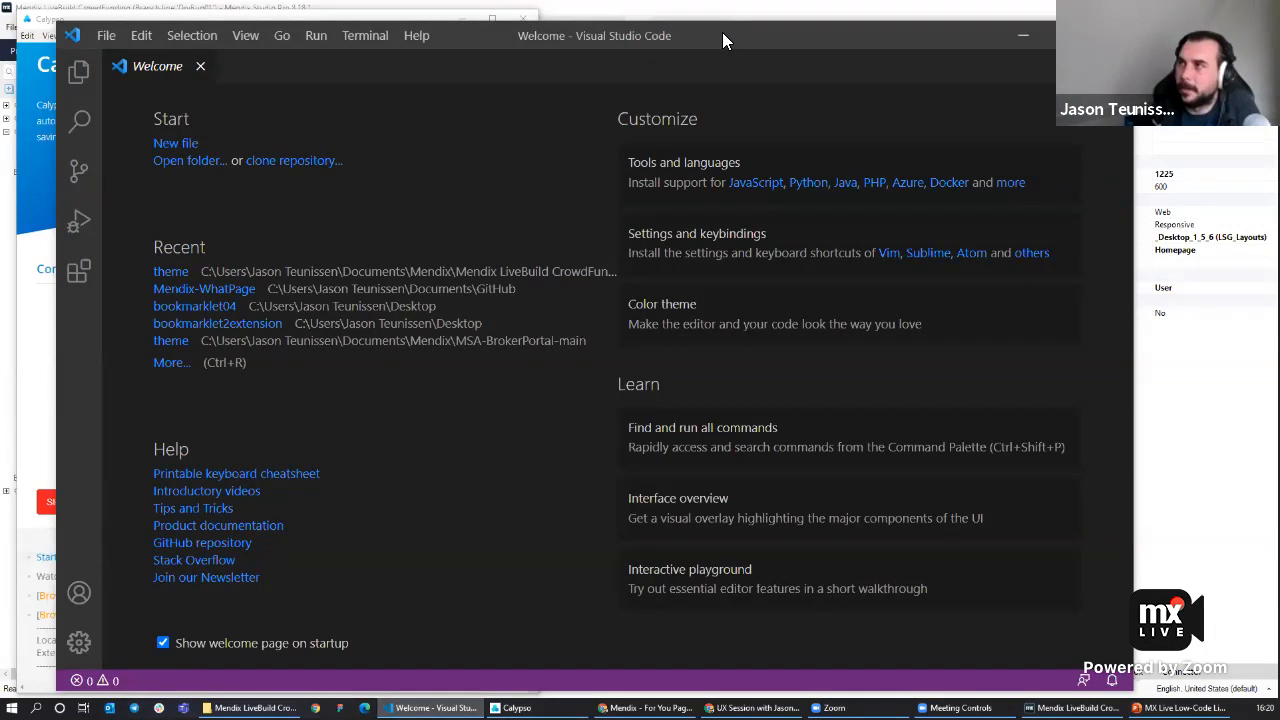
drag(723, 34, 839, 21)
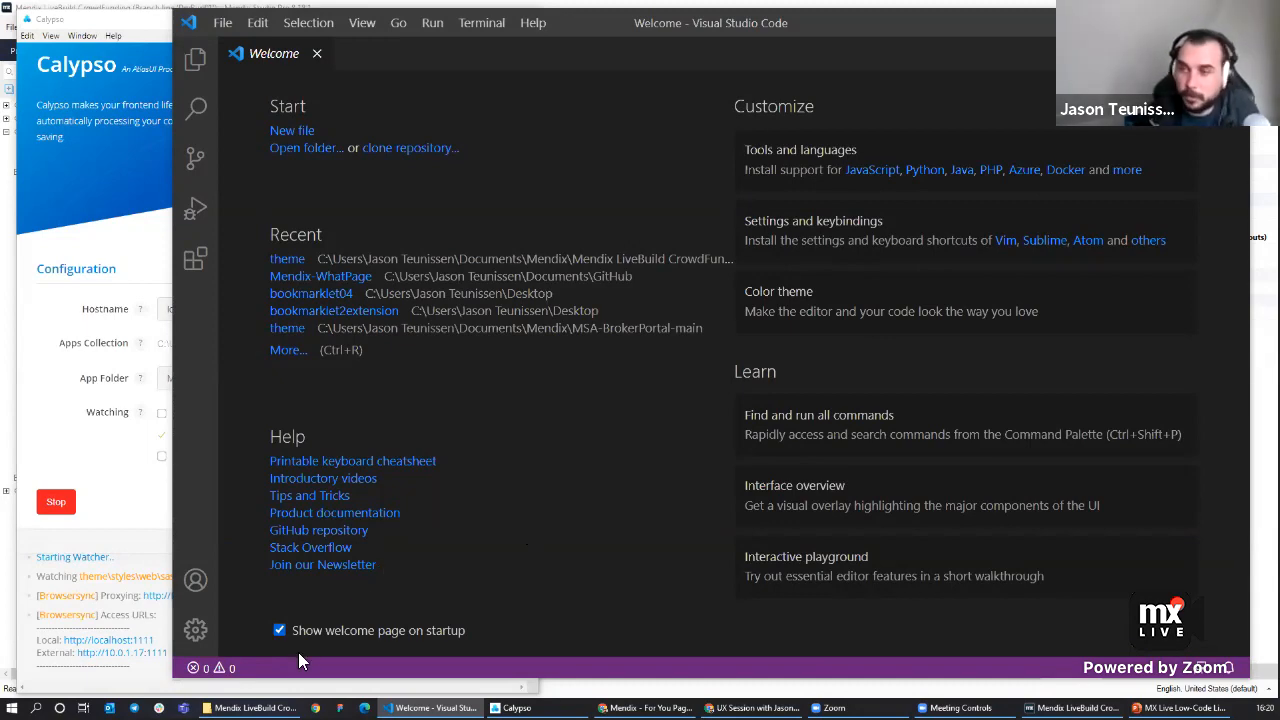
mouse_move(250, 708)
click(248, 655)
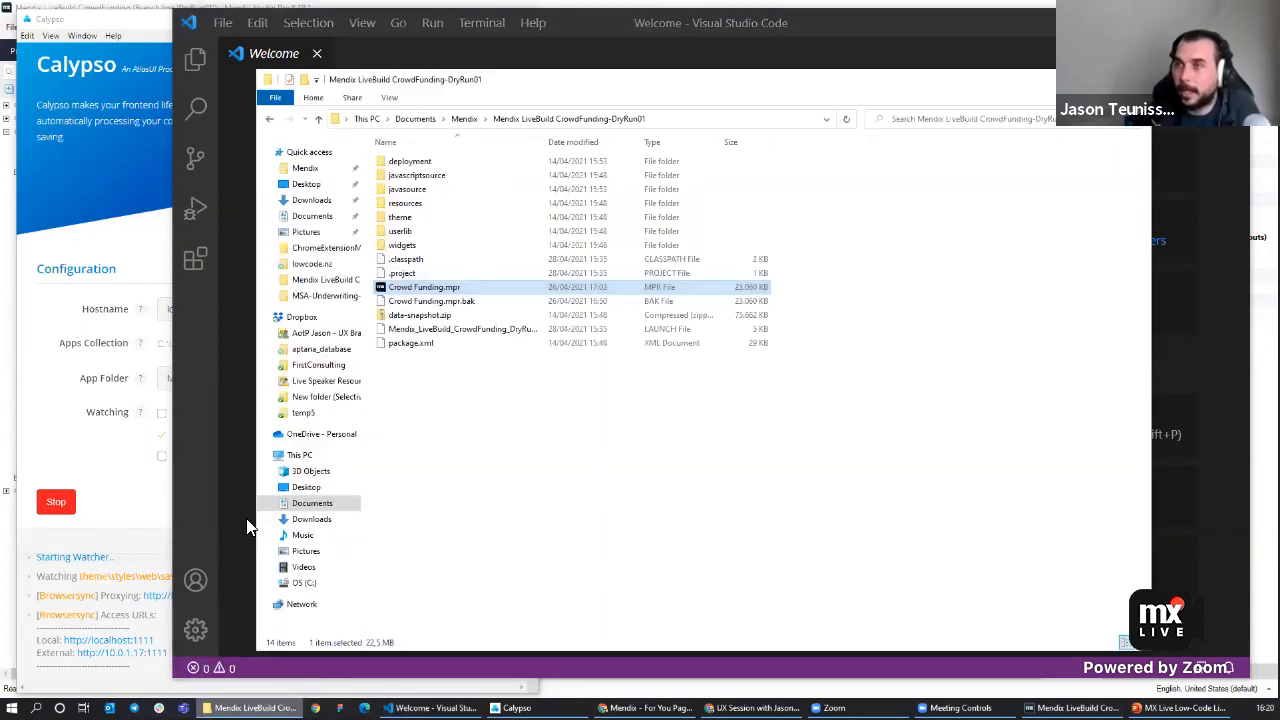
drag(533, 90, 666, 126)
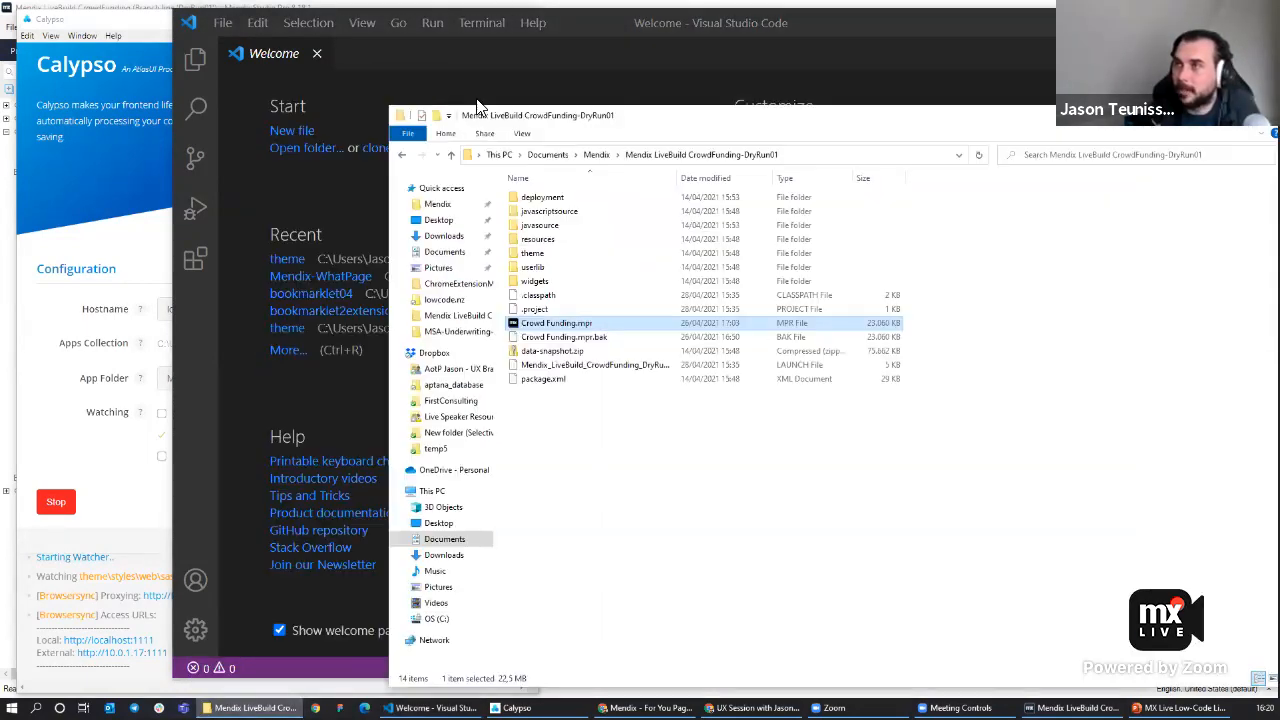
click(528, 256)
drag(528, 262, 296, 175)
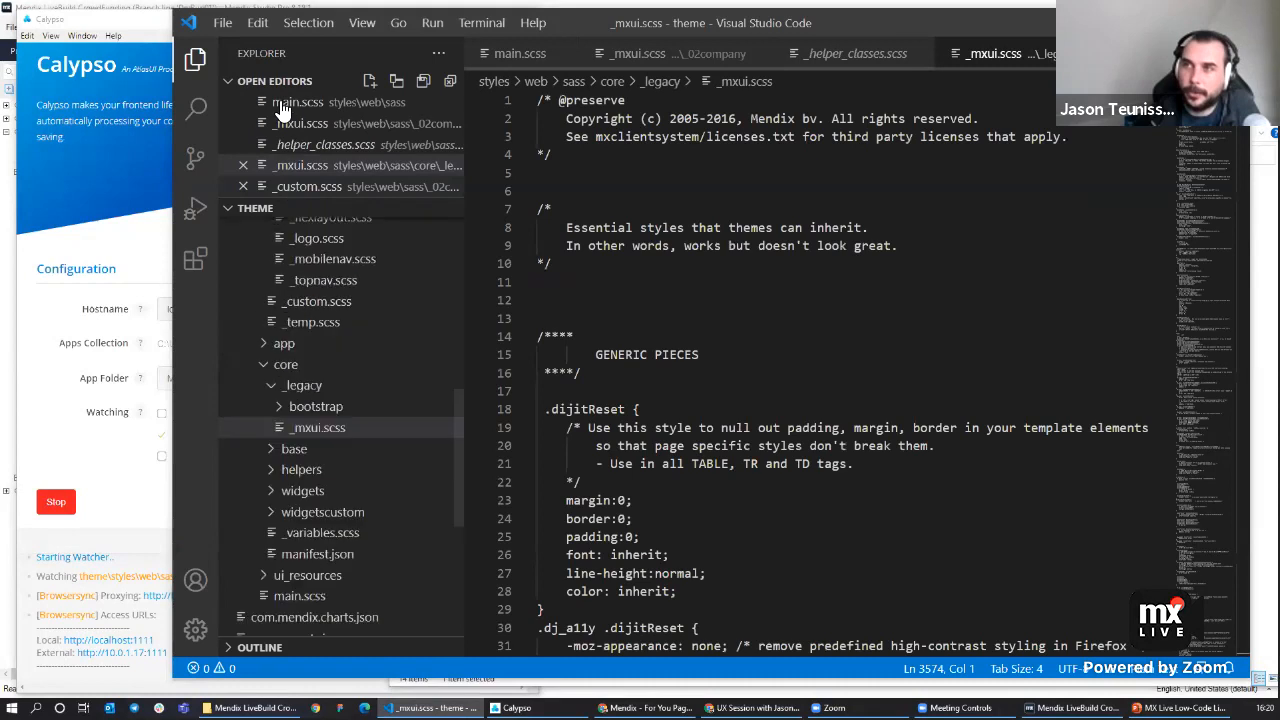
drag(459, 419, 459, 350)
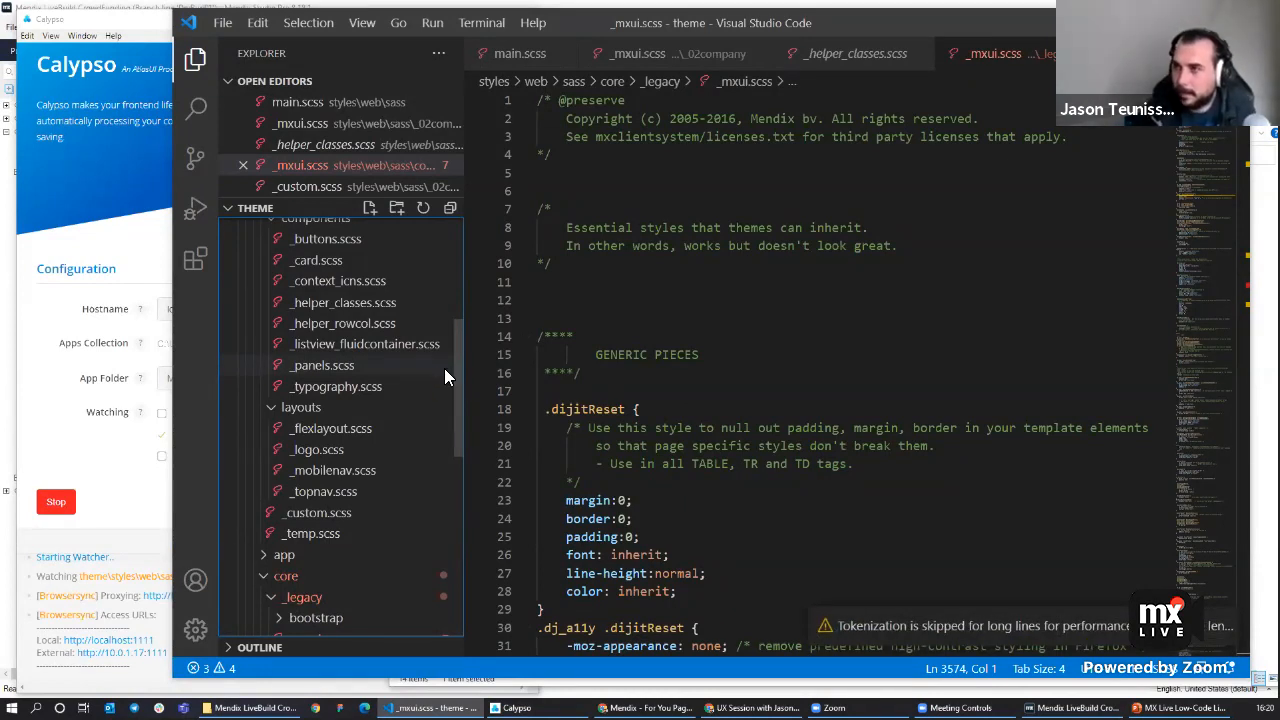
key(ctrl+minus)
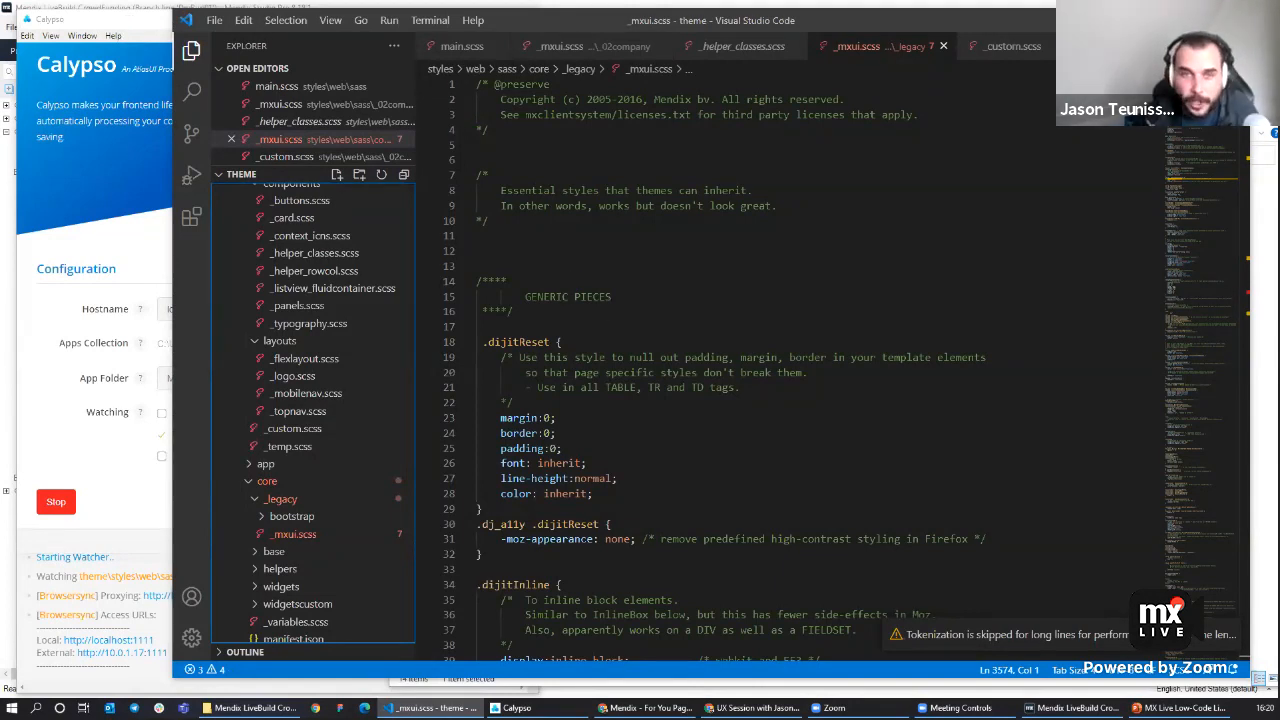
Open the _TopLevelWidgets layout from LSG_Layouts and inspect its feedback widget placeholder.
click(155, 10)
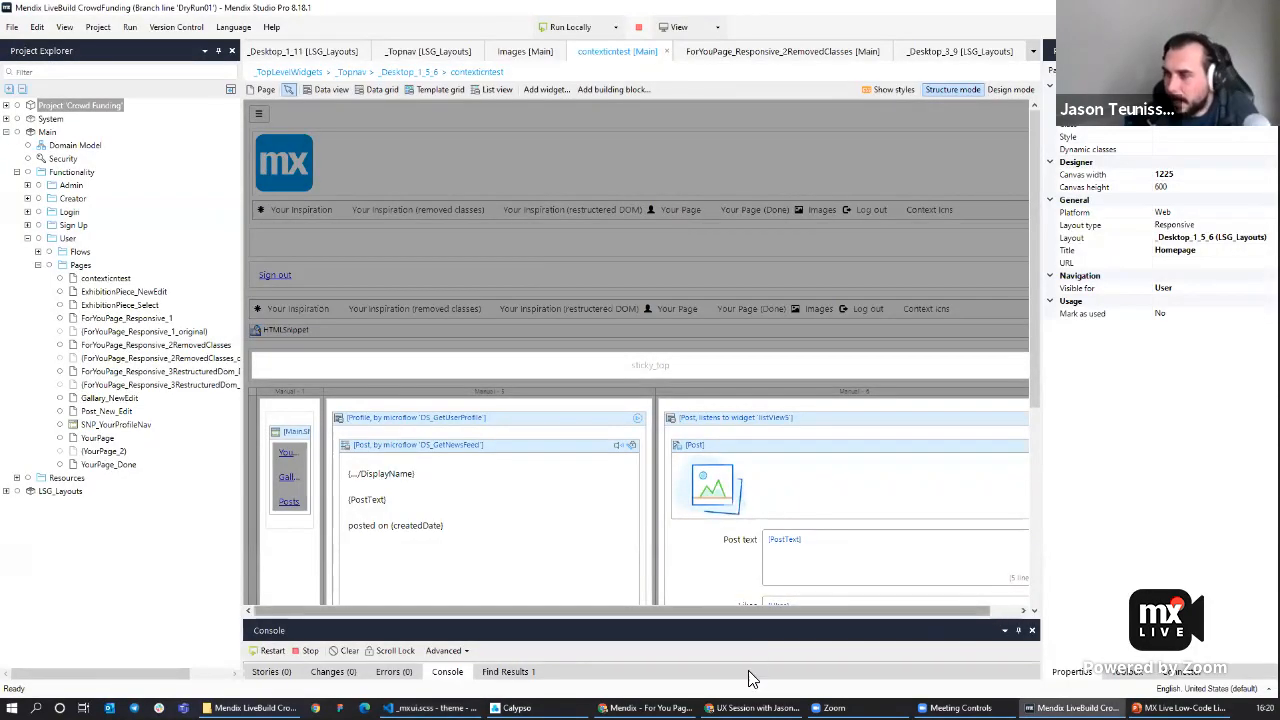
mouse_move(752, 708)
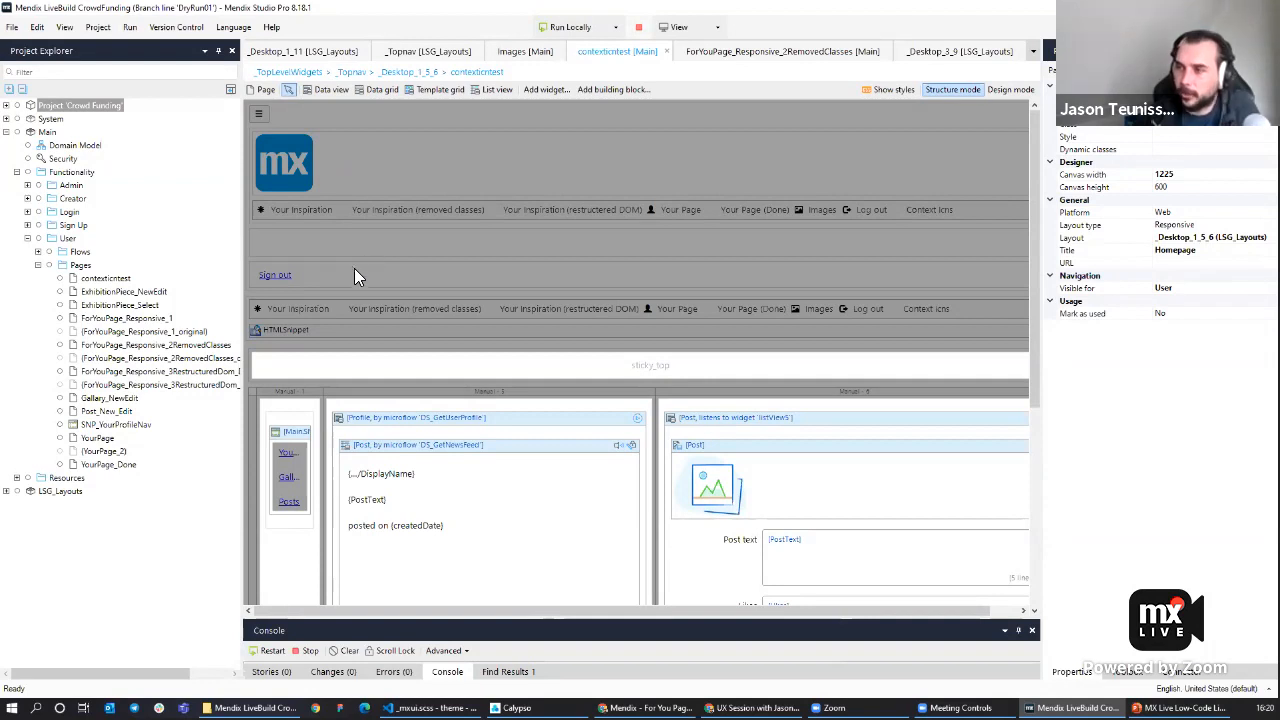
click(6, 491)
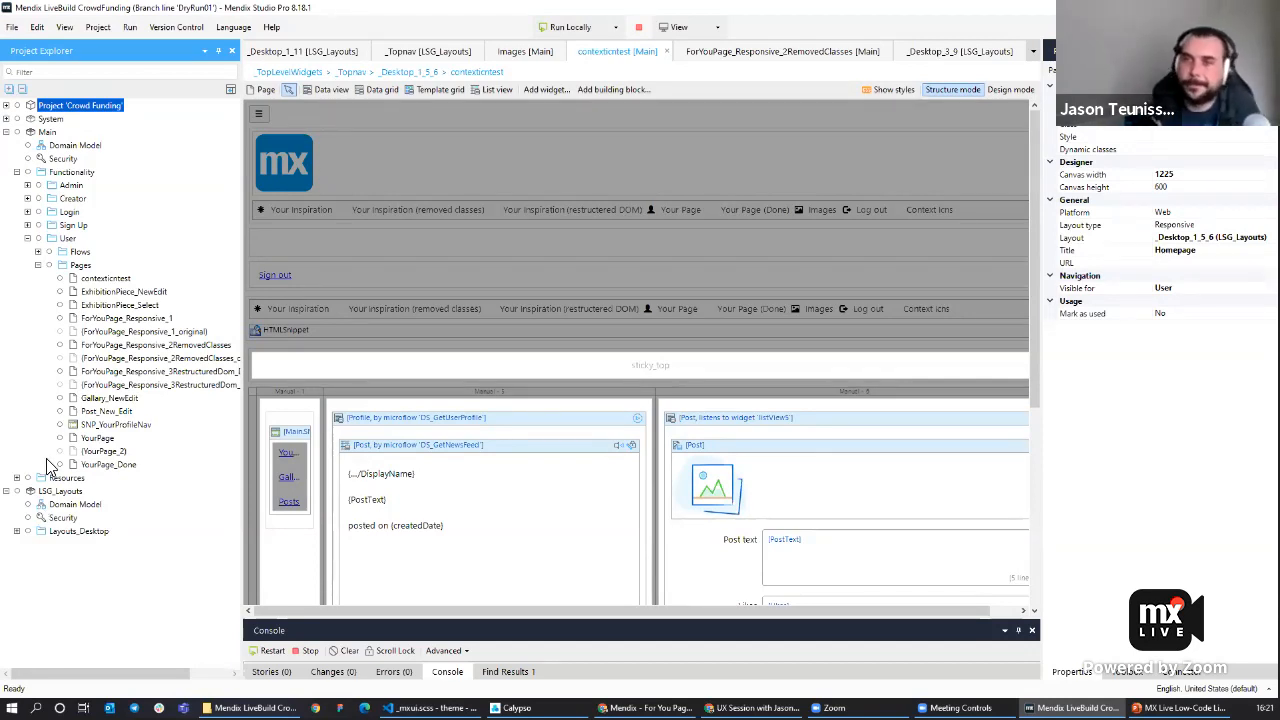
click(17, 531)
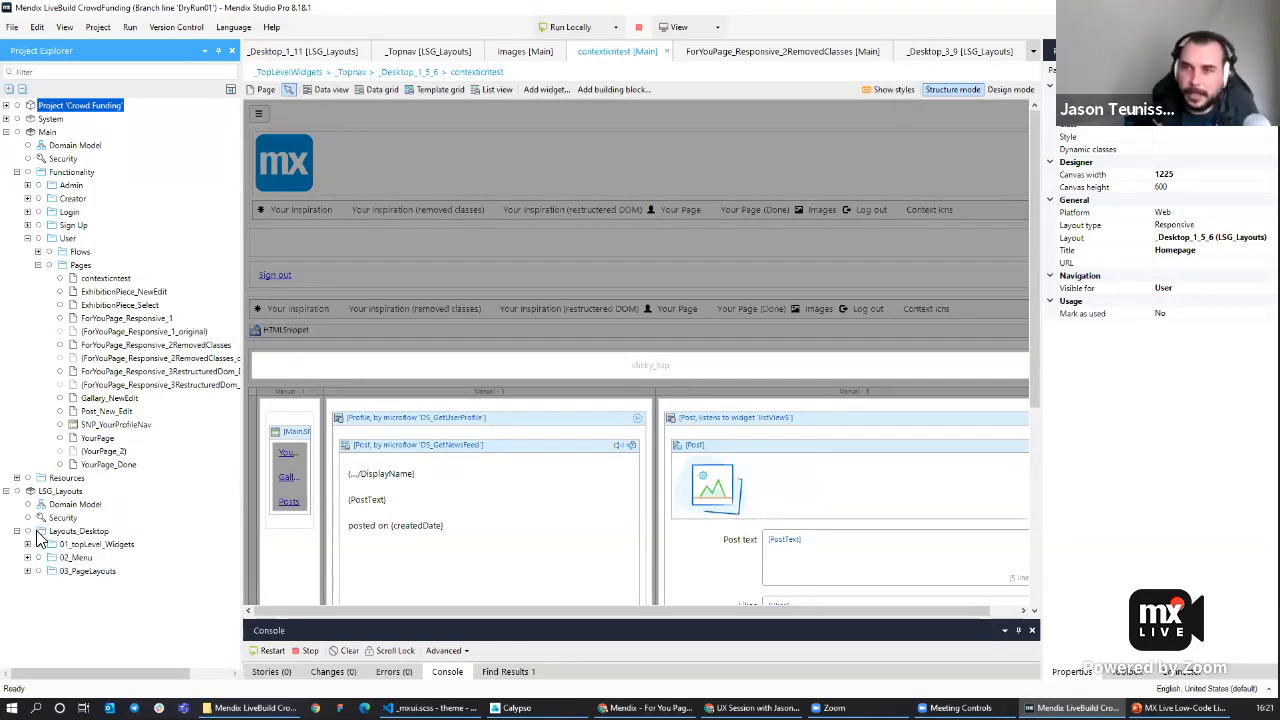
click(80, 545)
click(28, 545)
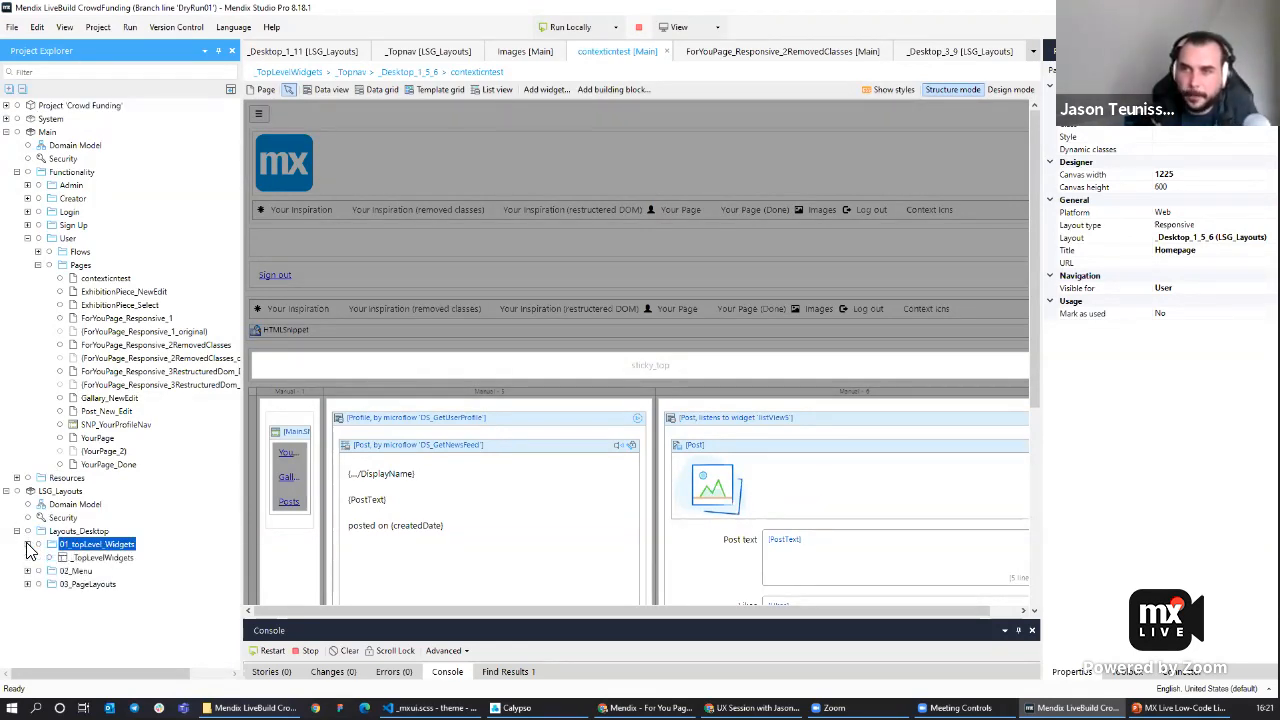
double_click(100, 557)
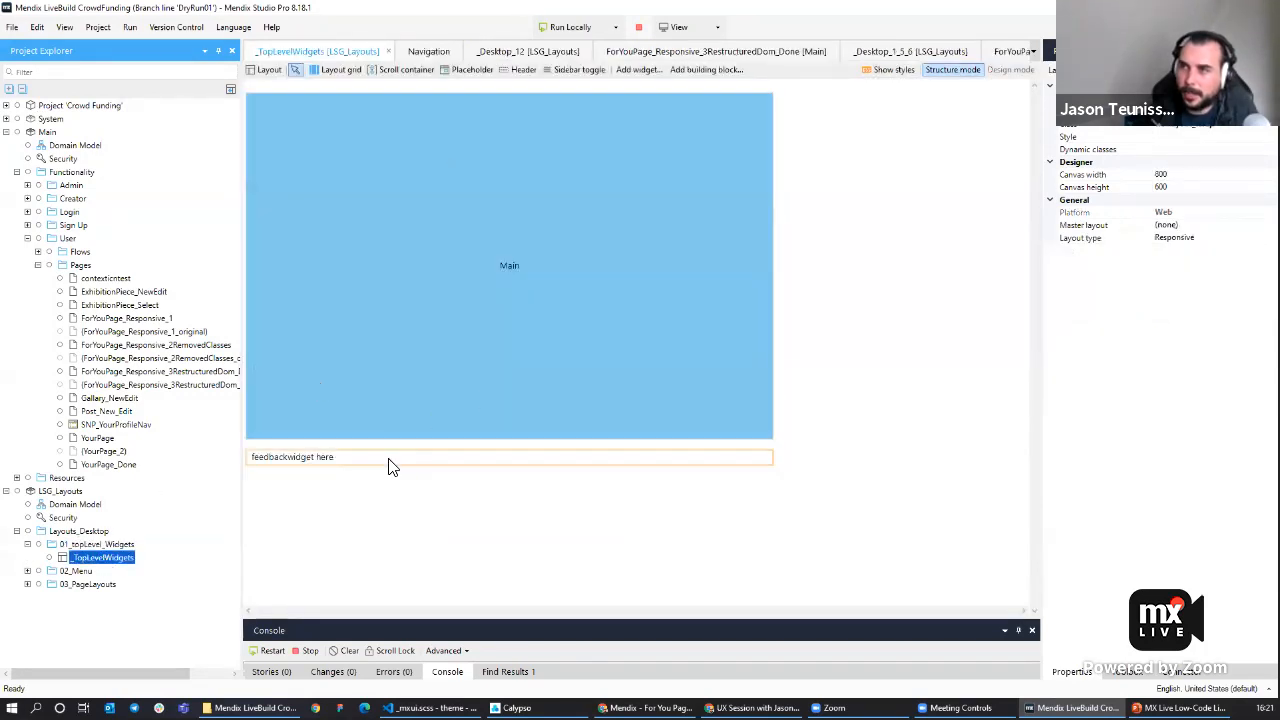
click(357, 464)
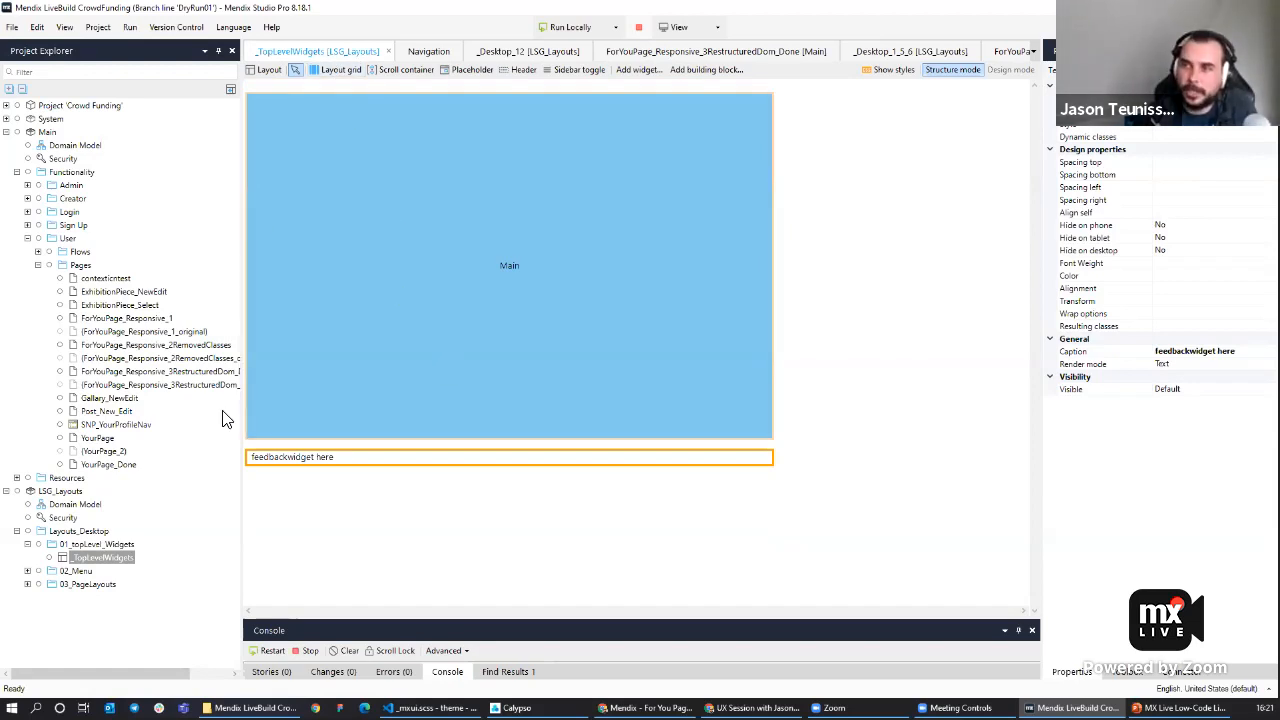
click(500, 540)
Open the _Topnav layout in the 02_Menu folder.
click(30, 578)
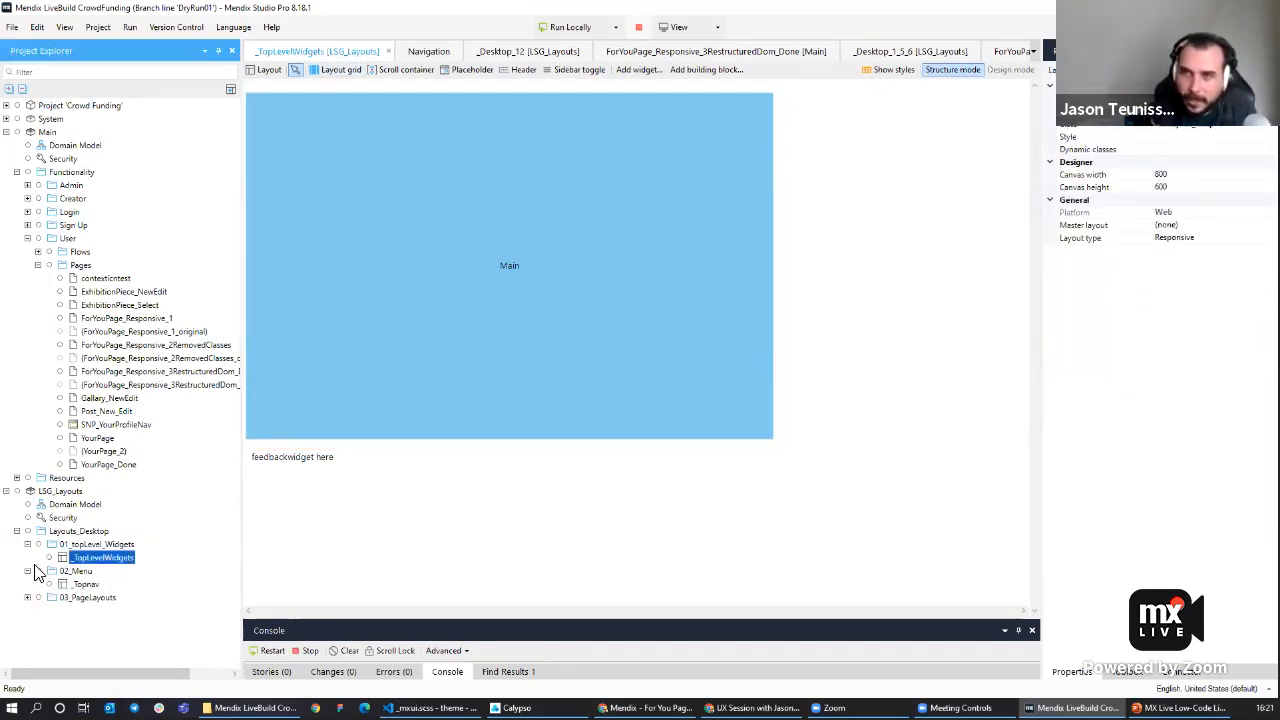
double_click(86, 585)
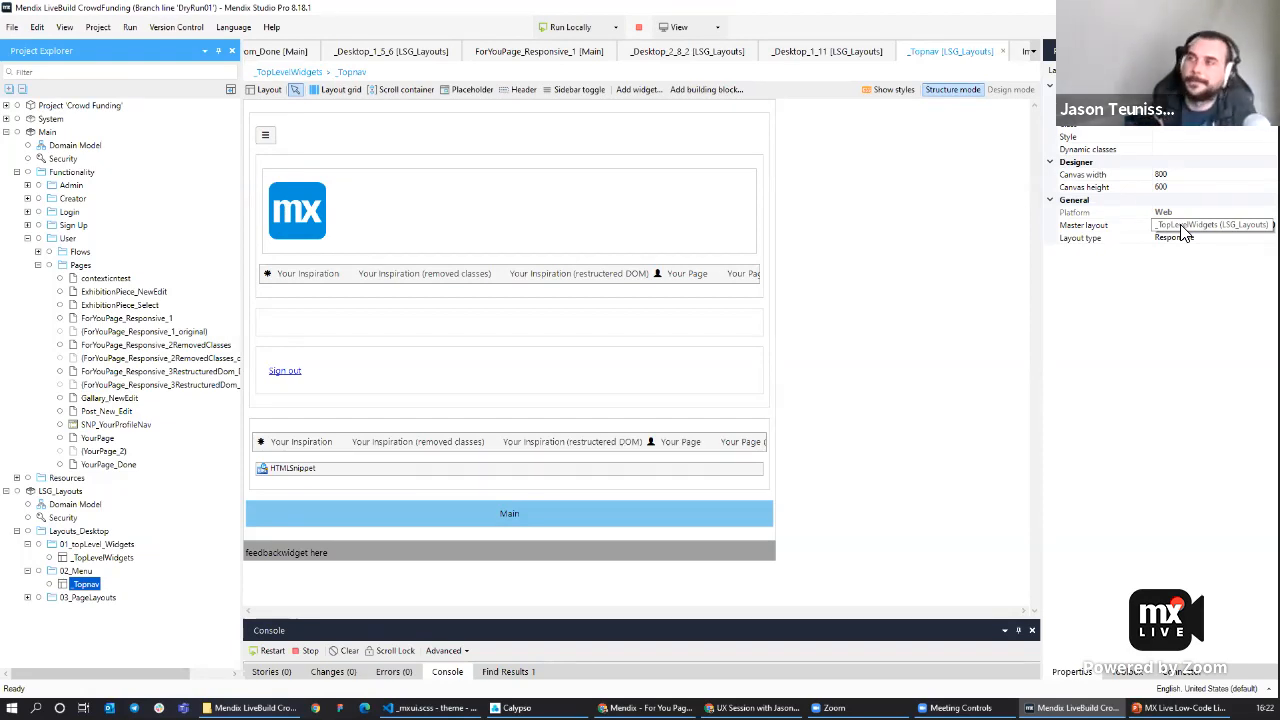
click(873, 274)
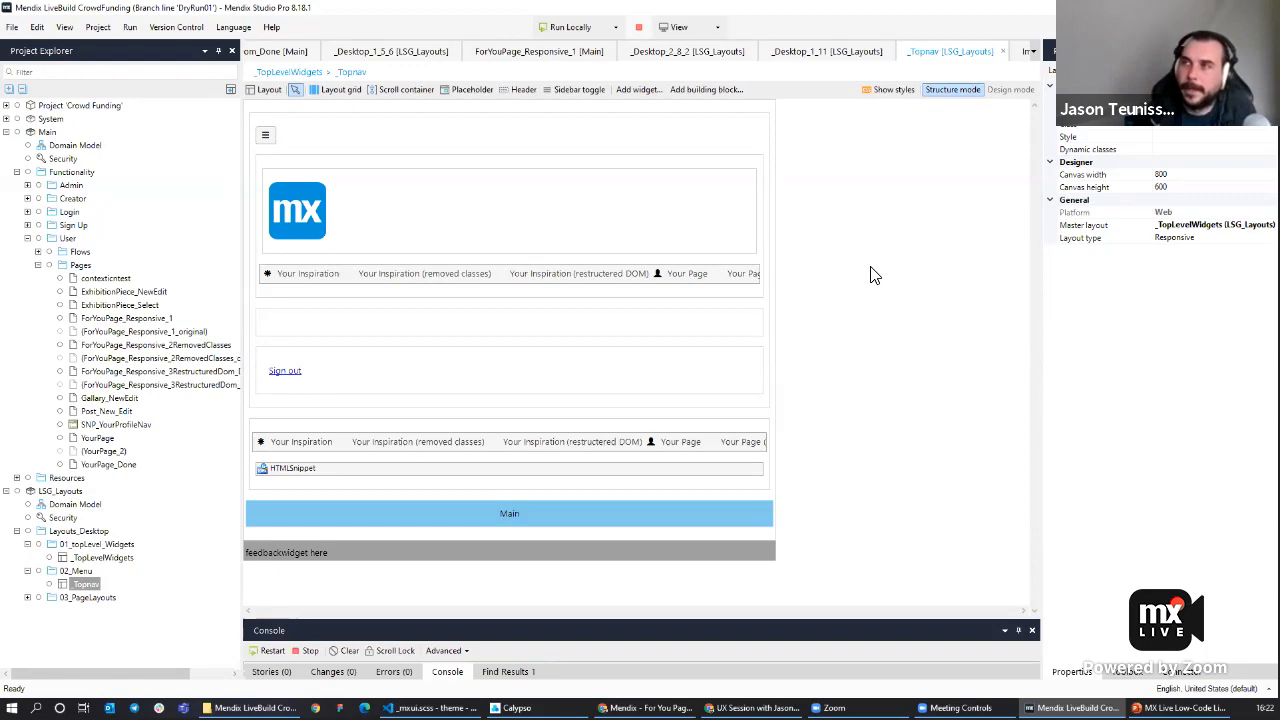
Inspect the _Topnav layout's containers, menu button and Main placeholder, and expand the 03_PageLayouts folder.
click(275, 122)
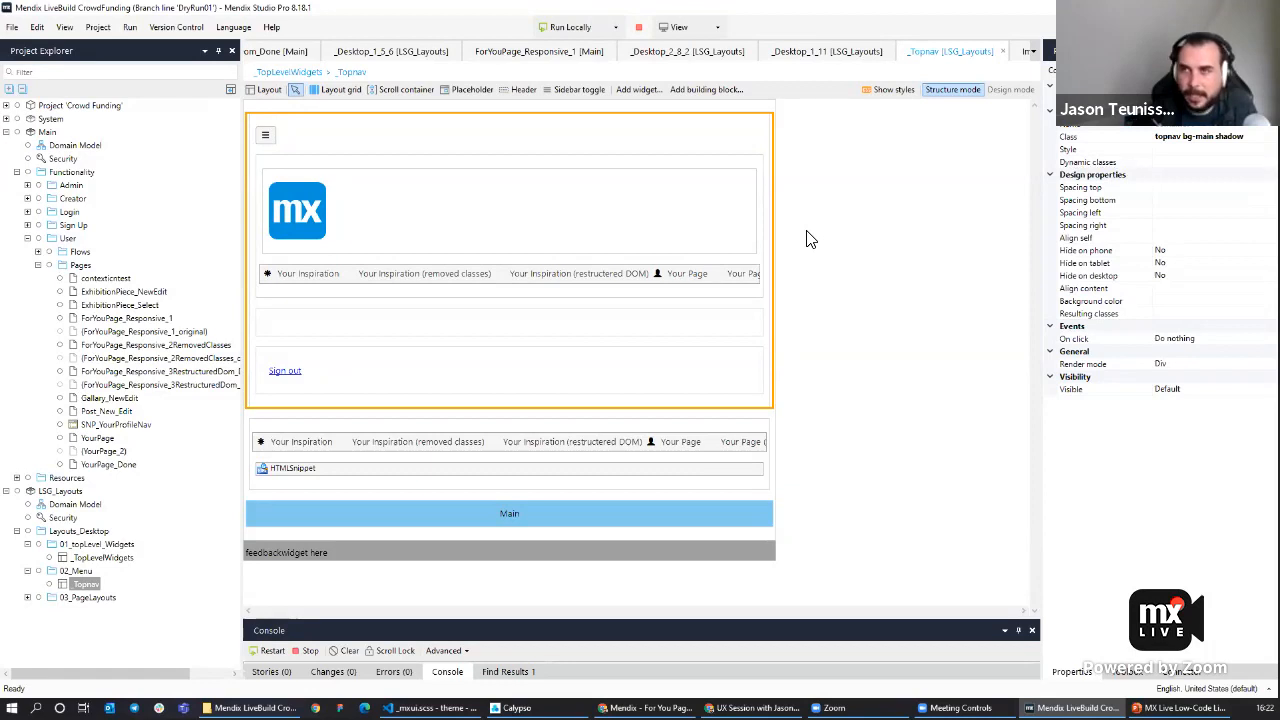
click(297, 358)
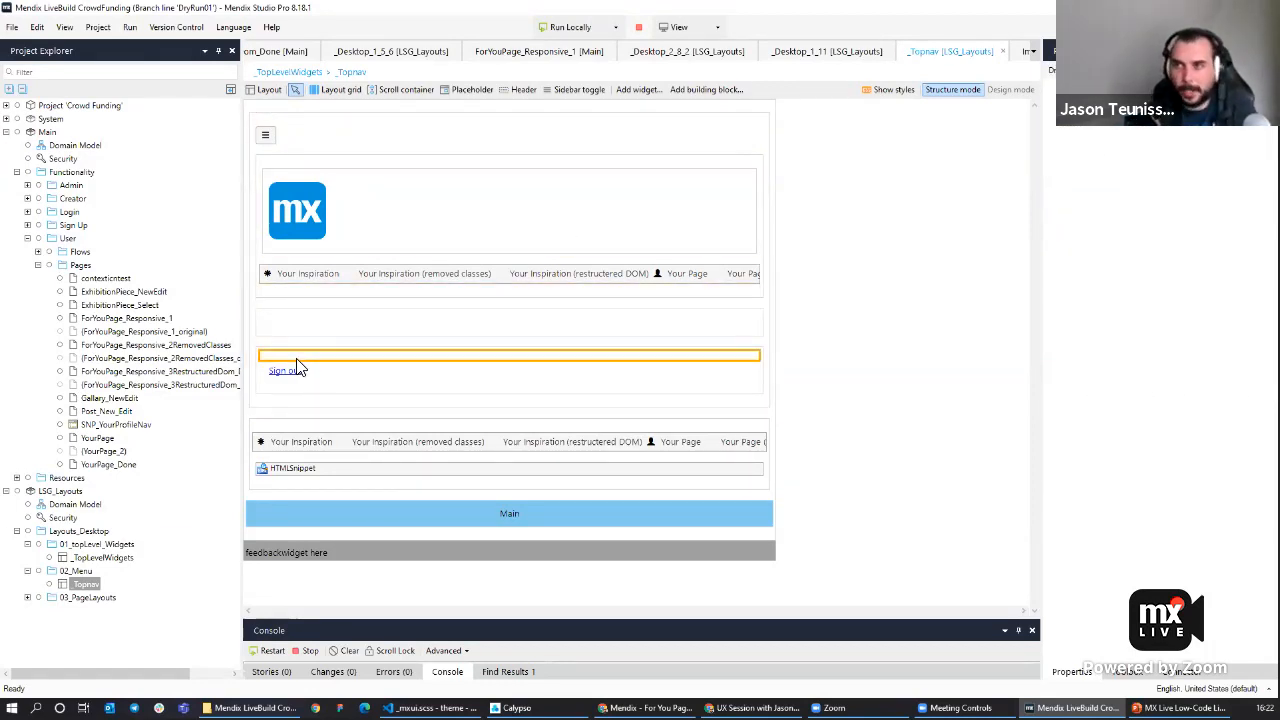
click(266, 137)
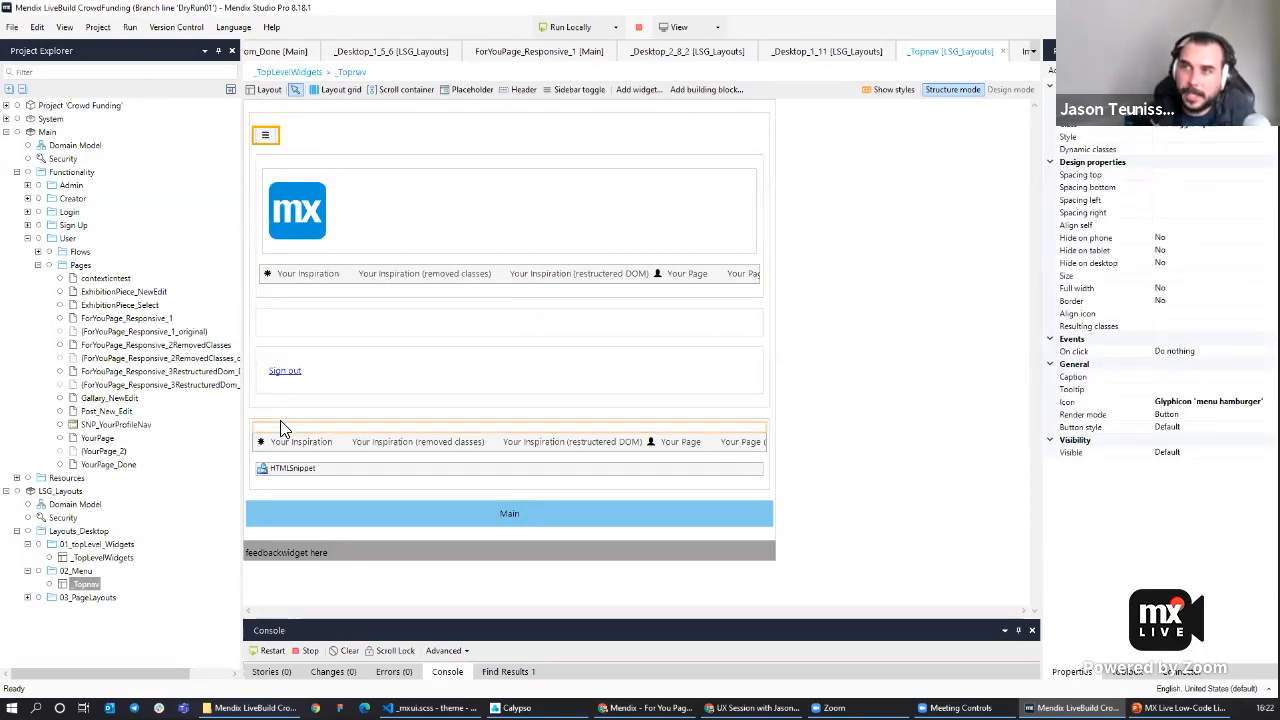
click(843, 491)
click(350, 516)
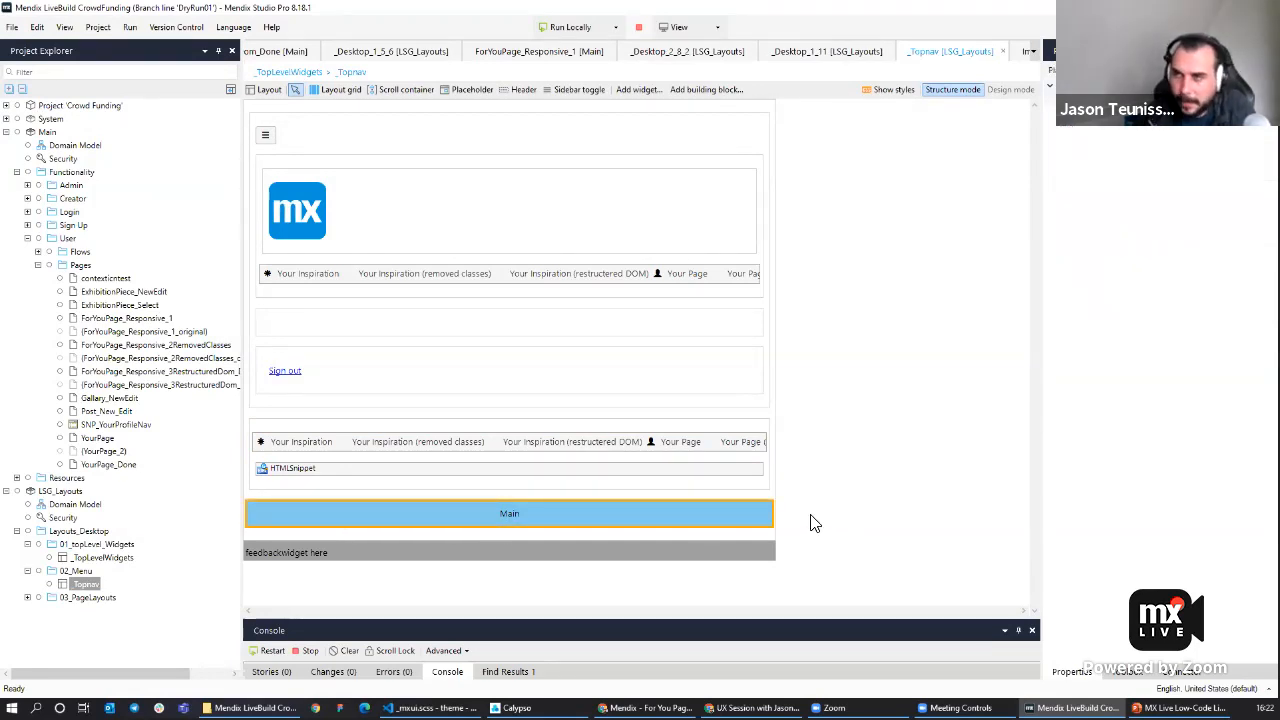
click(28, 597)
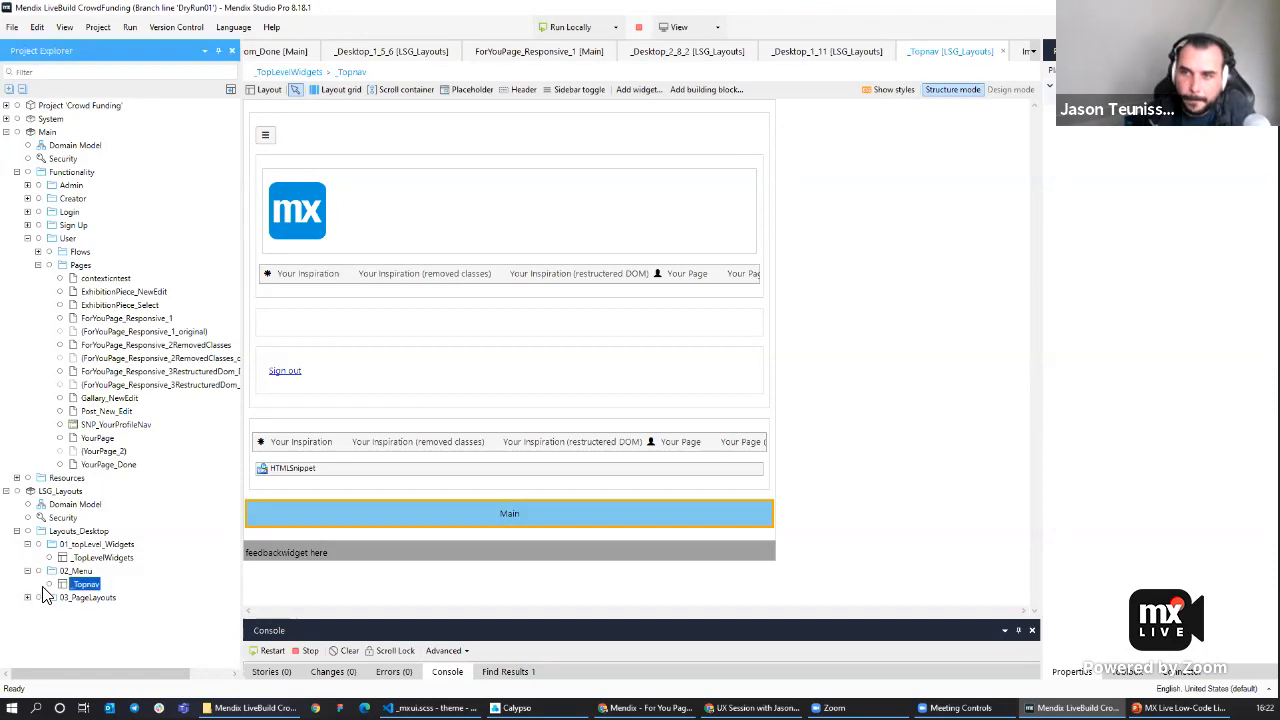
click(88, 560)
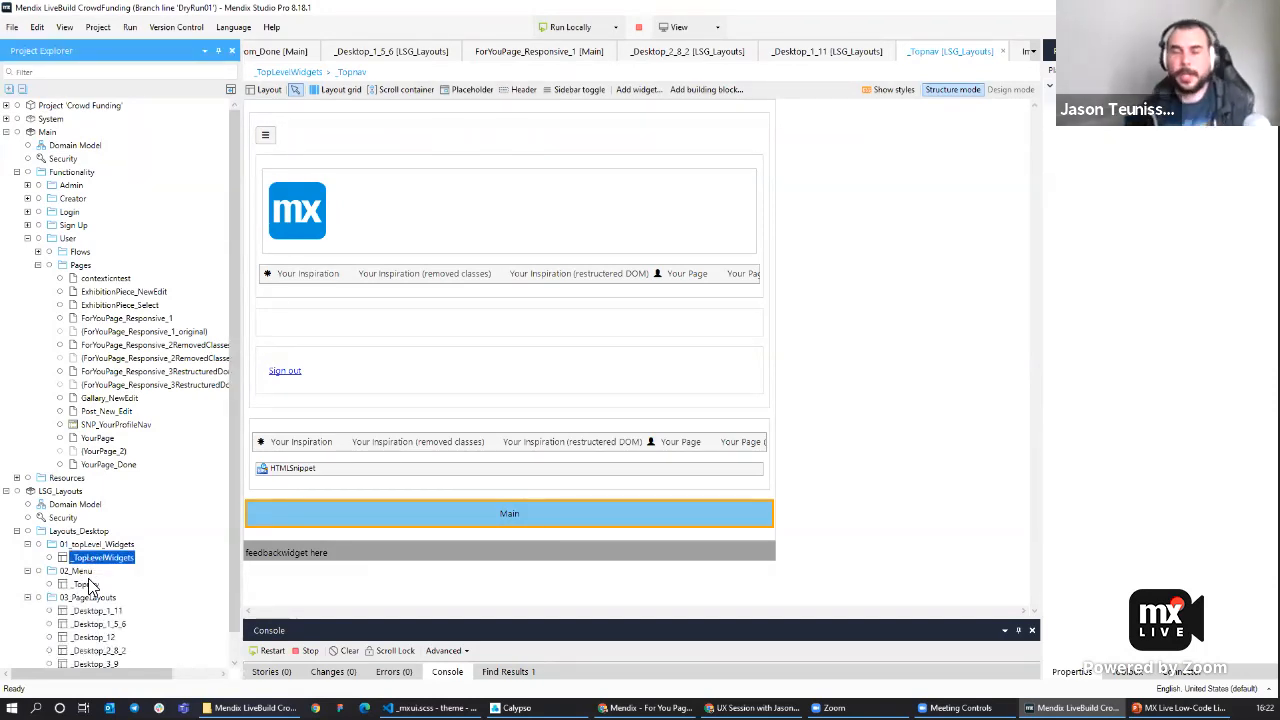
Open the _Desktop_12 page layout and inspect its sticky_top, Main and sticky_bottom placeholders.
scroll(113, 597, down, 1)
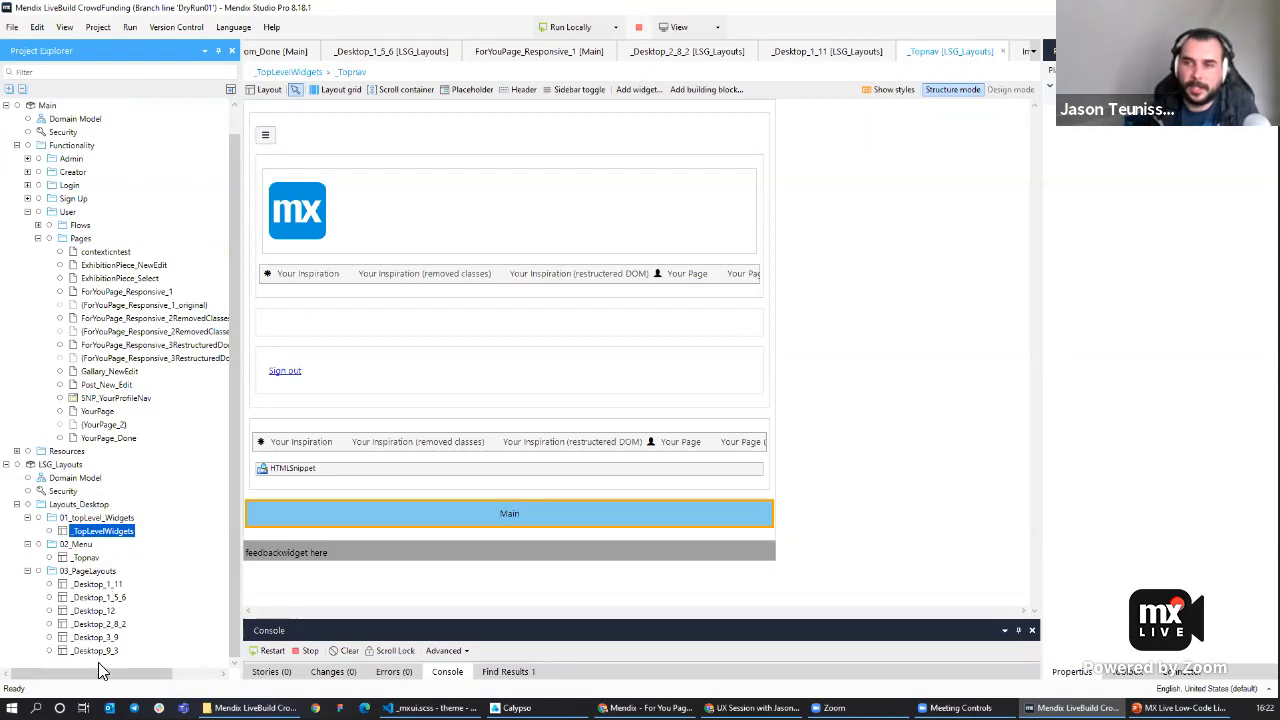
double_click(90, 611)
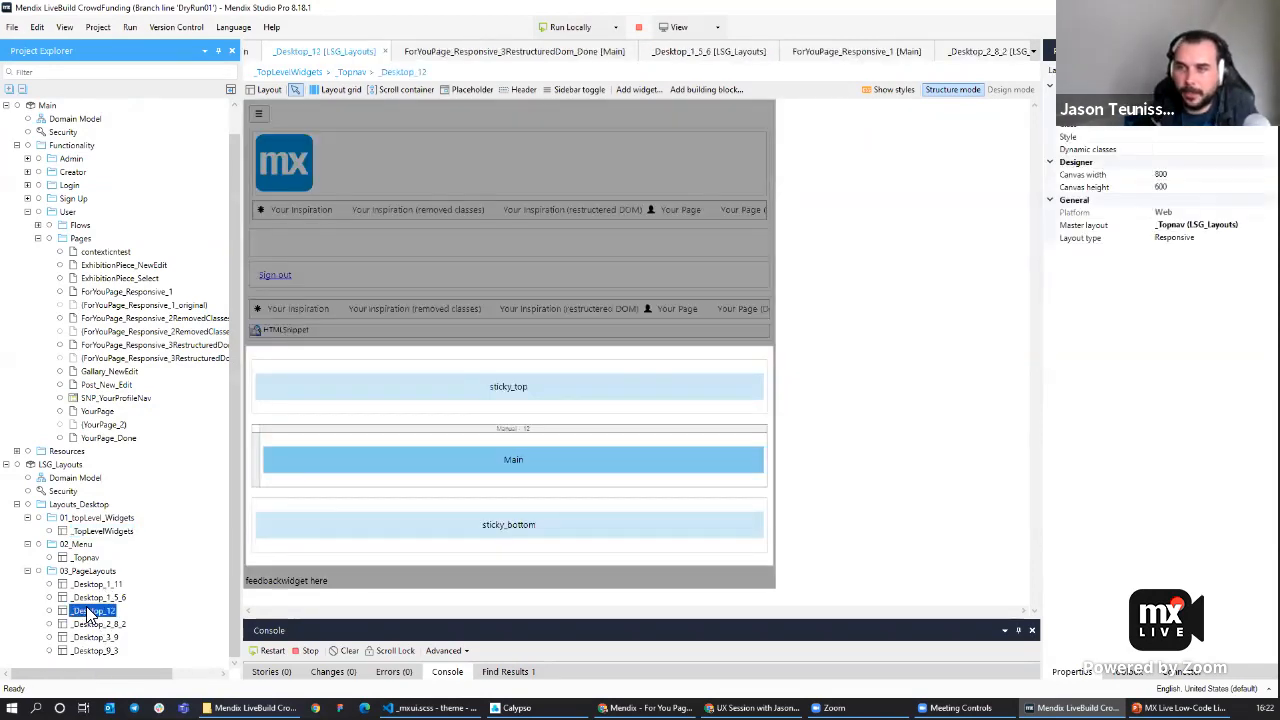
click(863, 471)
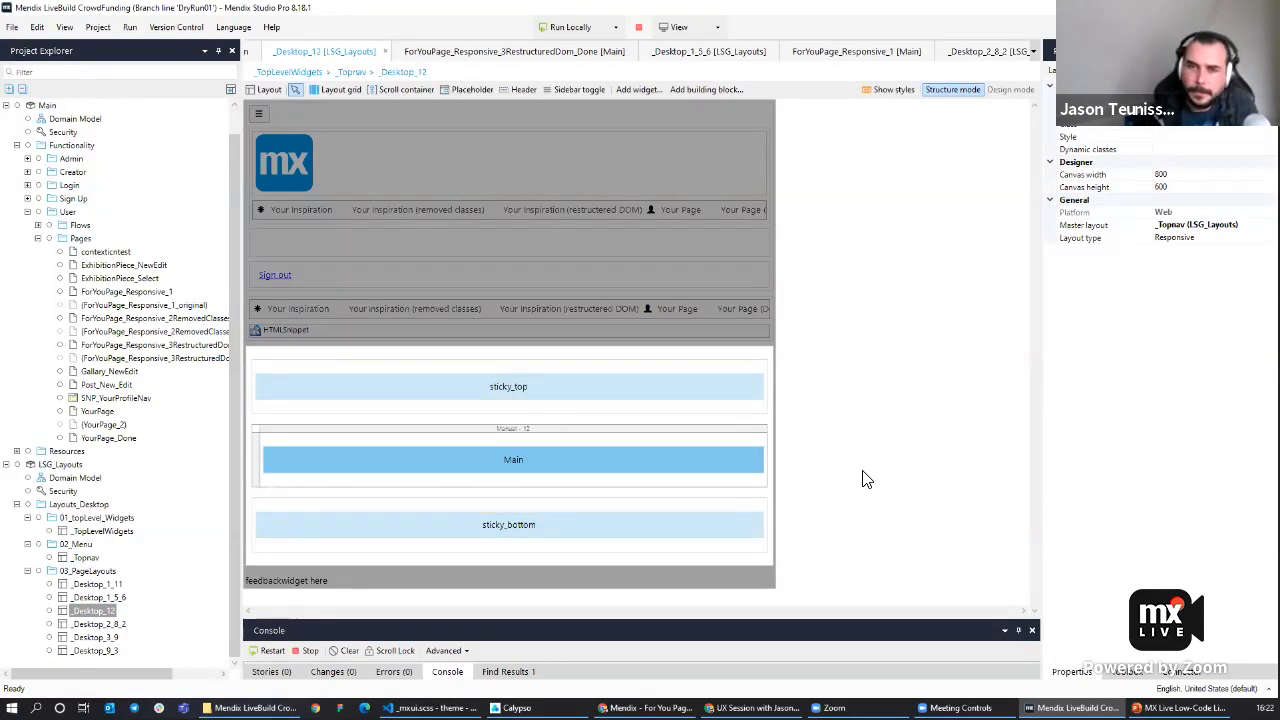
click(554, 530)
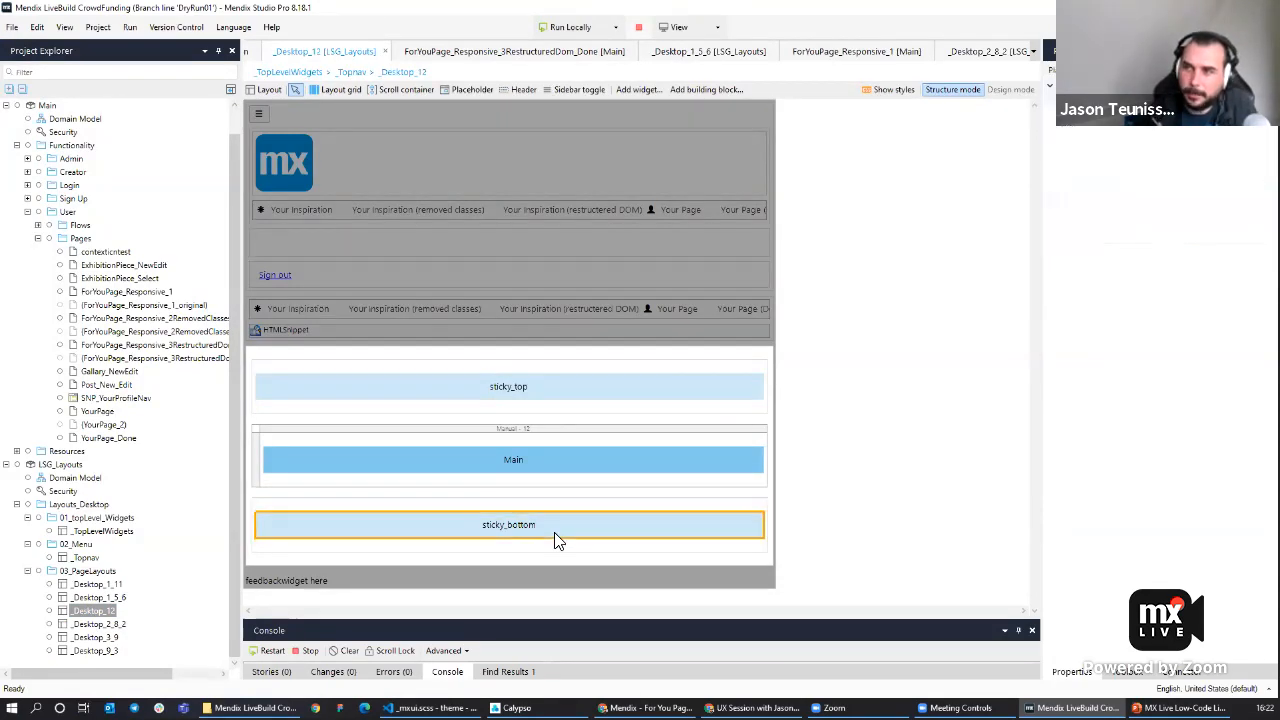
click(551, 462)
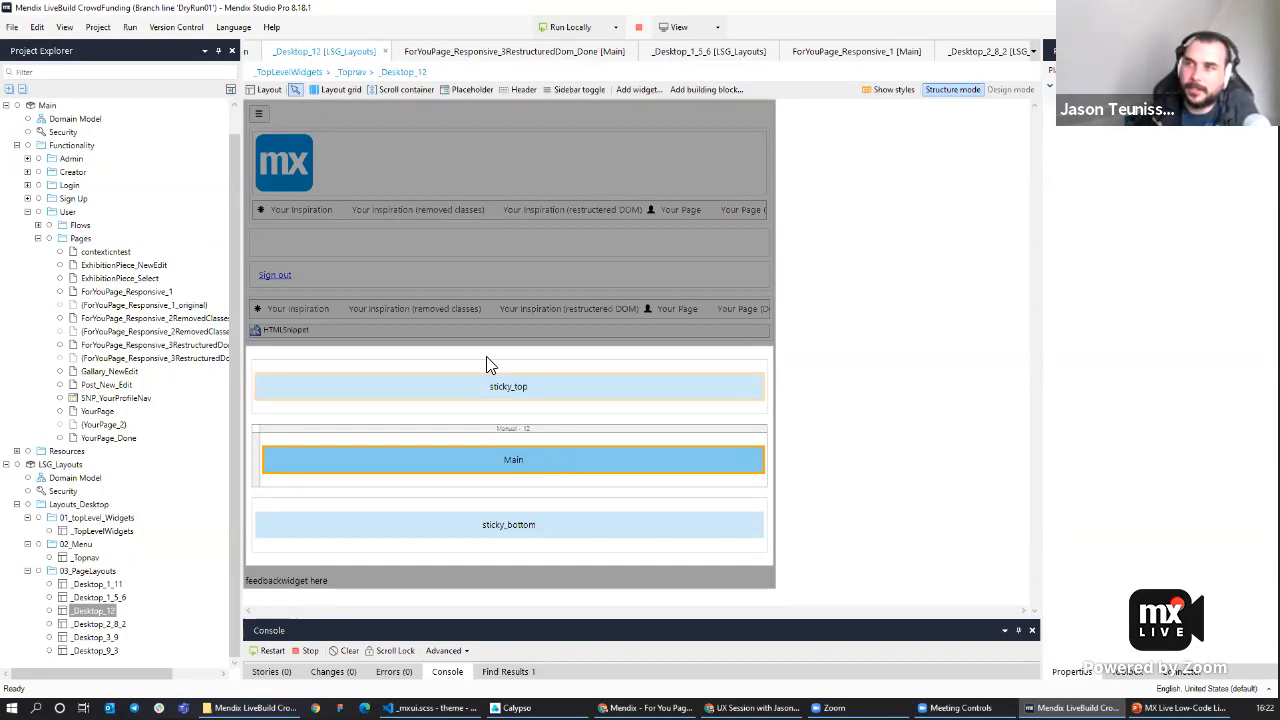
click(556, 522)
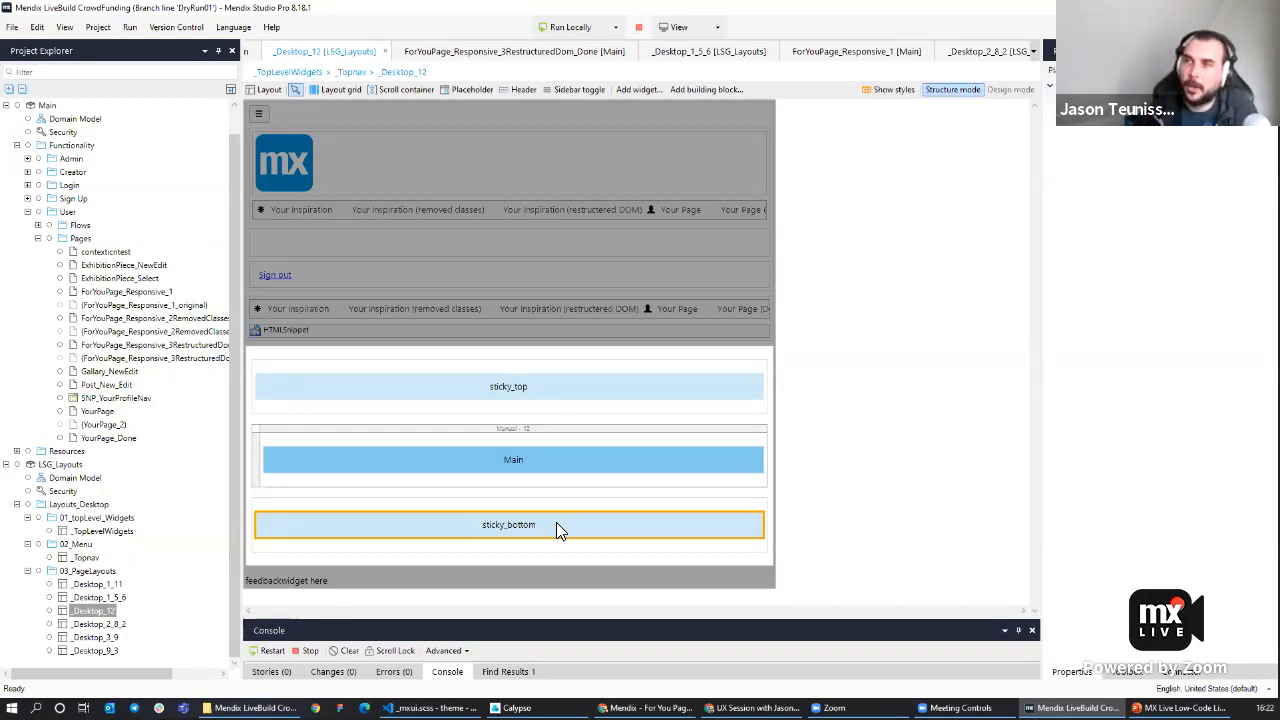
click(482, 389)
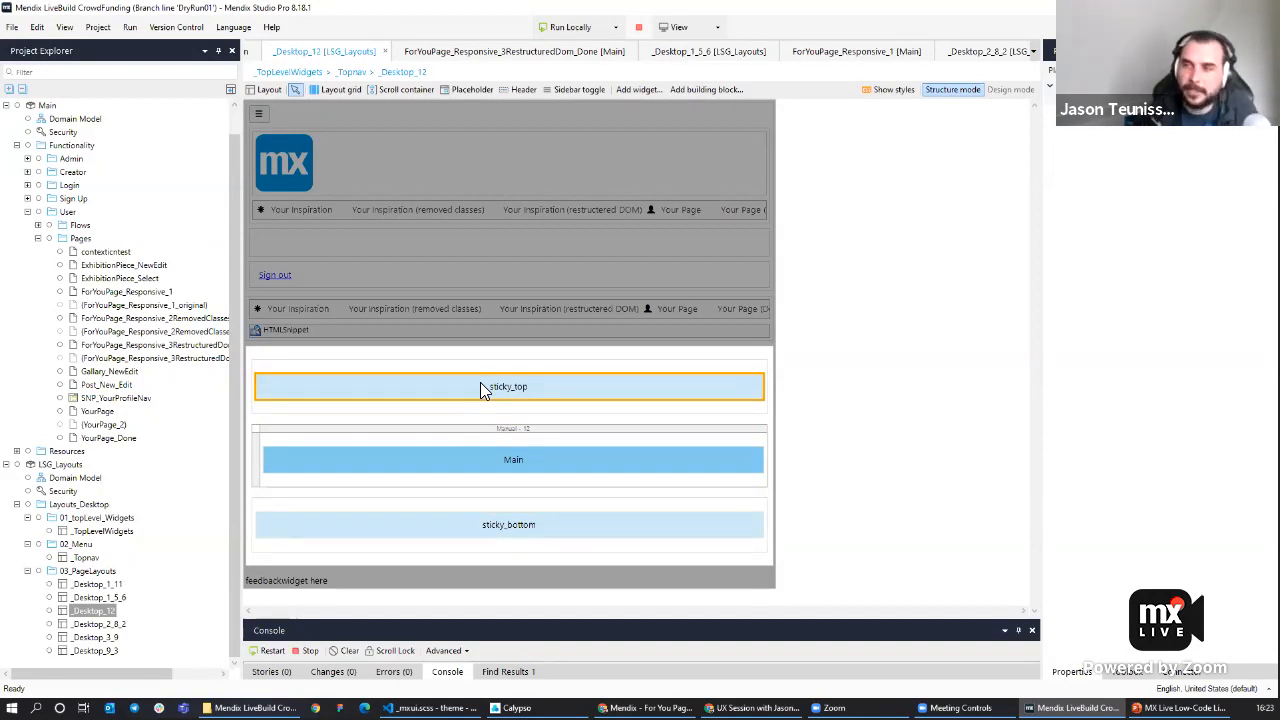
Open the _Desktop_3_9 layout and inspect its 3-column Placeholder1 beside the Main placeholder.
click(234, 404)
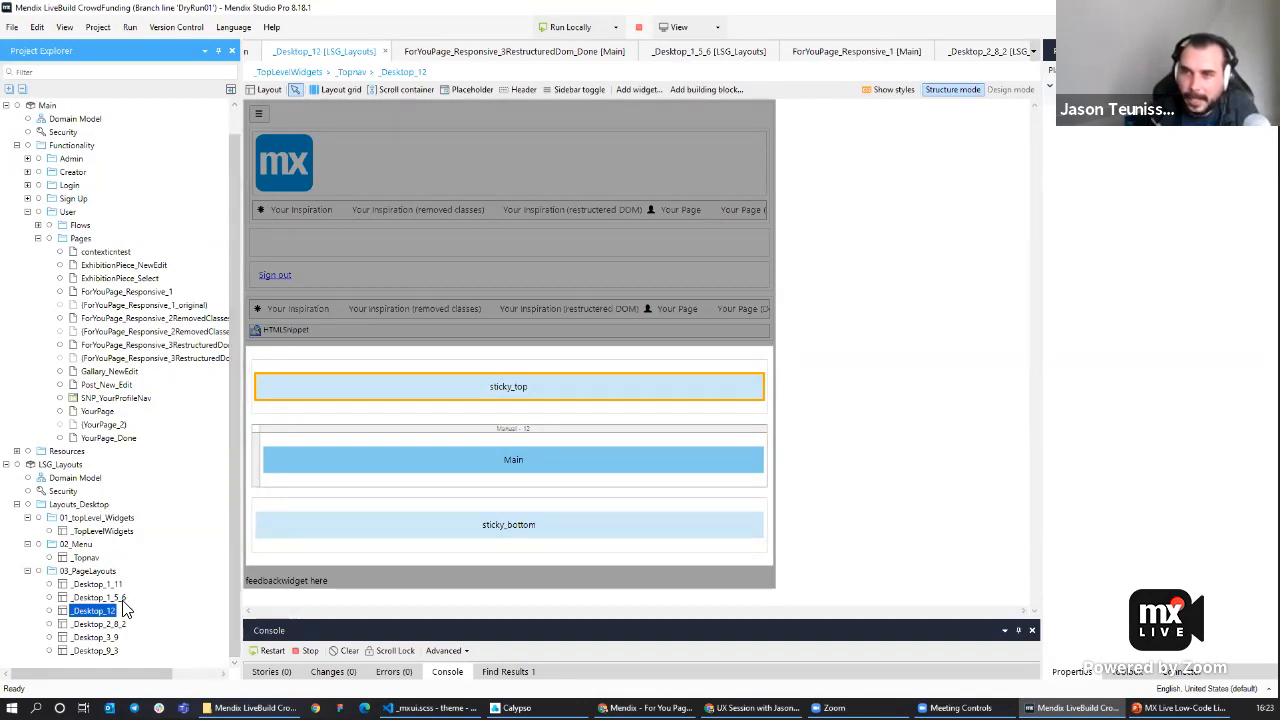
double_click(108, 637)
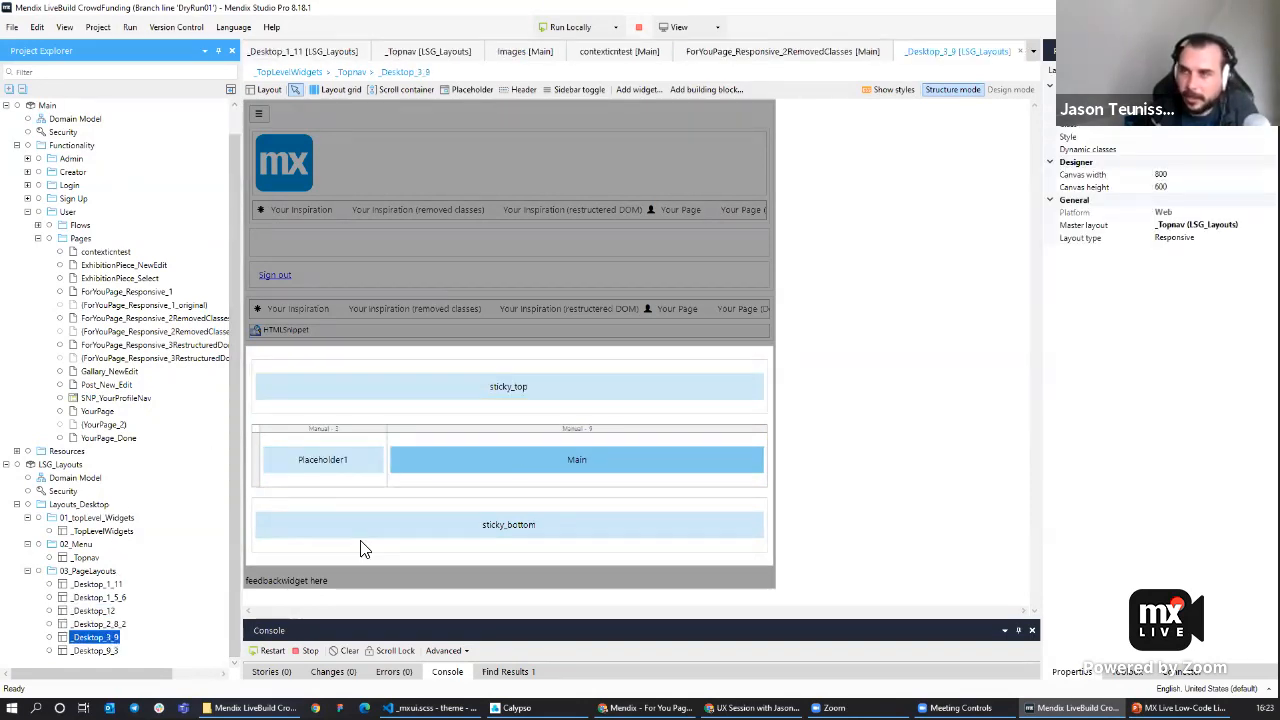
click(877, 416)
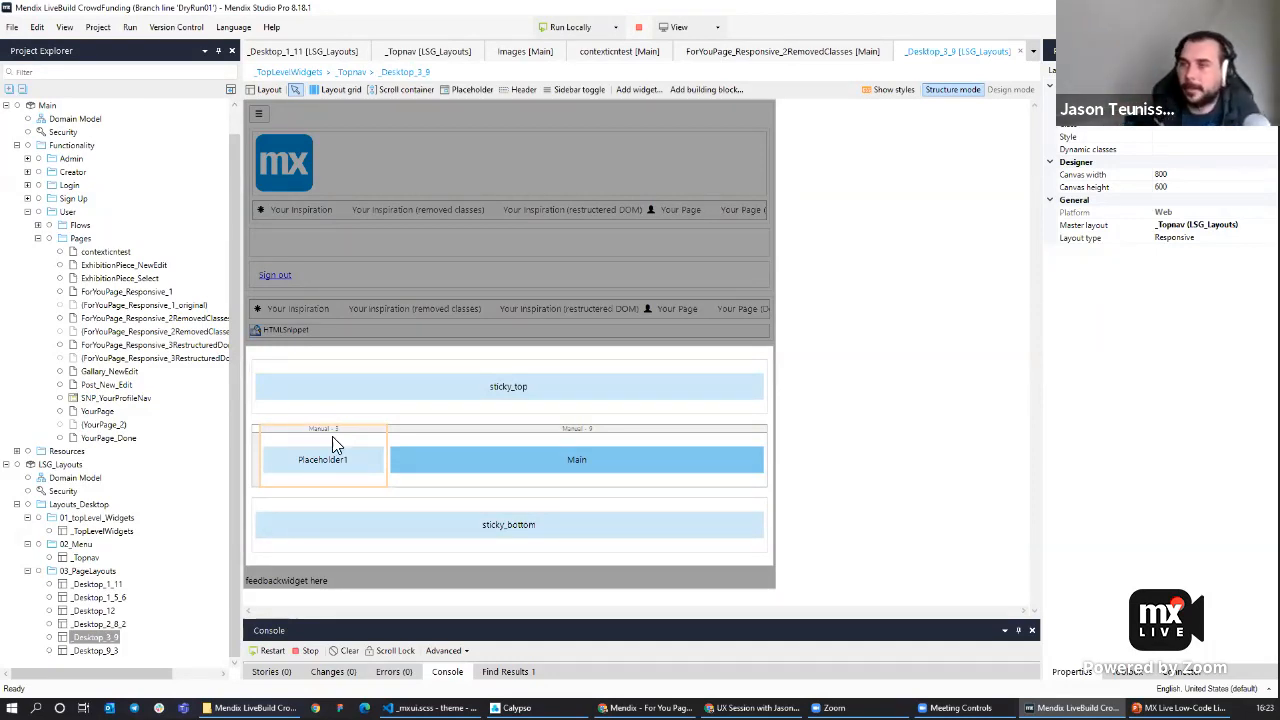
click(332, 430)
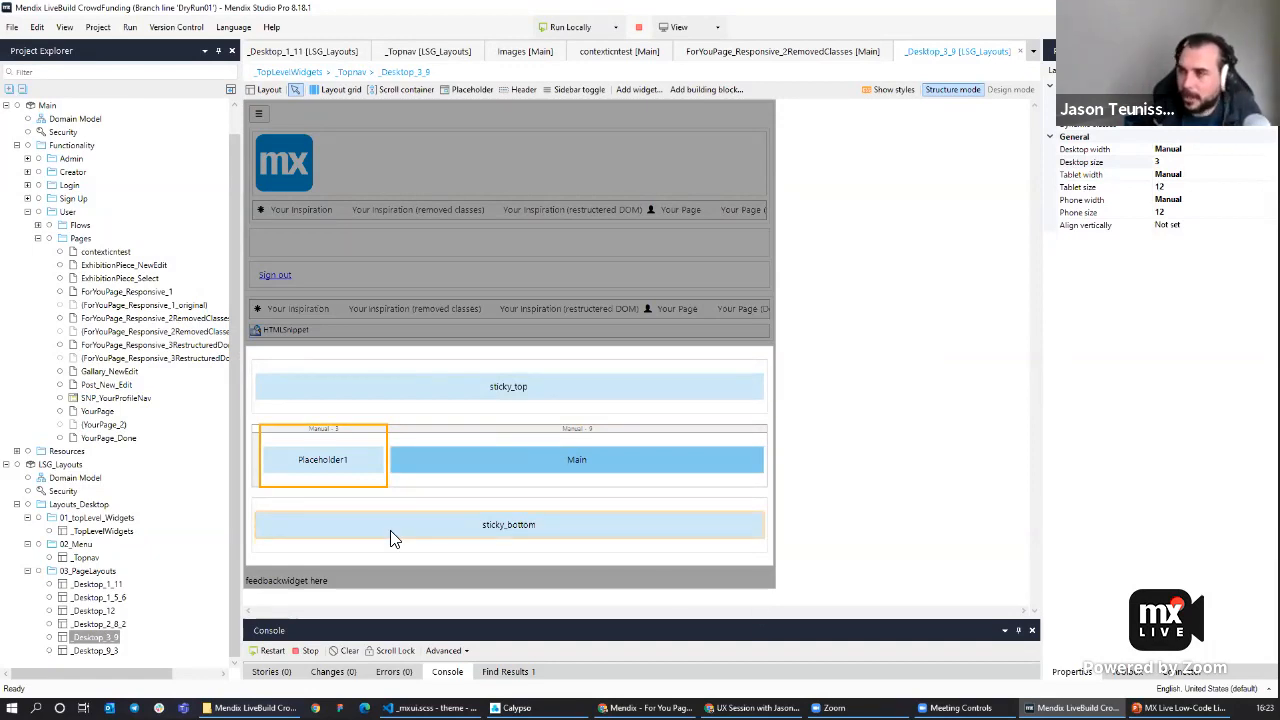
click(916, 478)
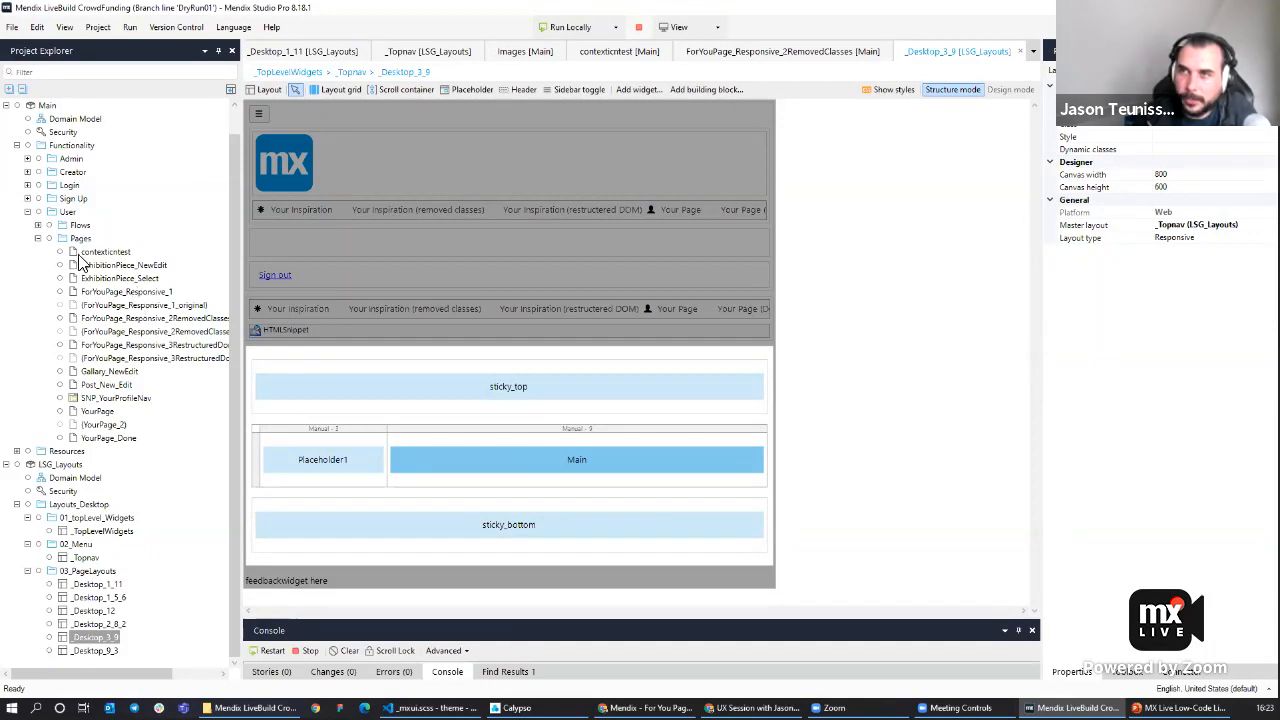
Open the ForYouPage_Responsive_1 page and compare it with the For you page in the running app.
double_click(120, 291)
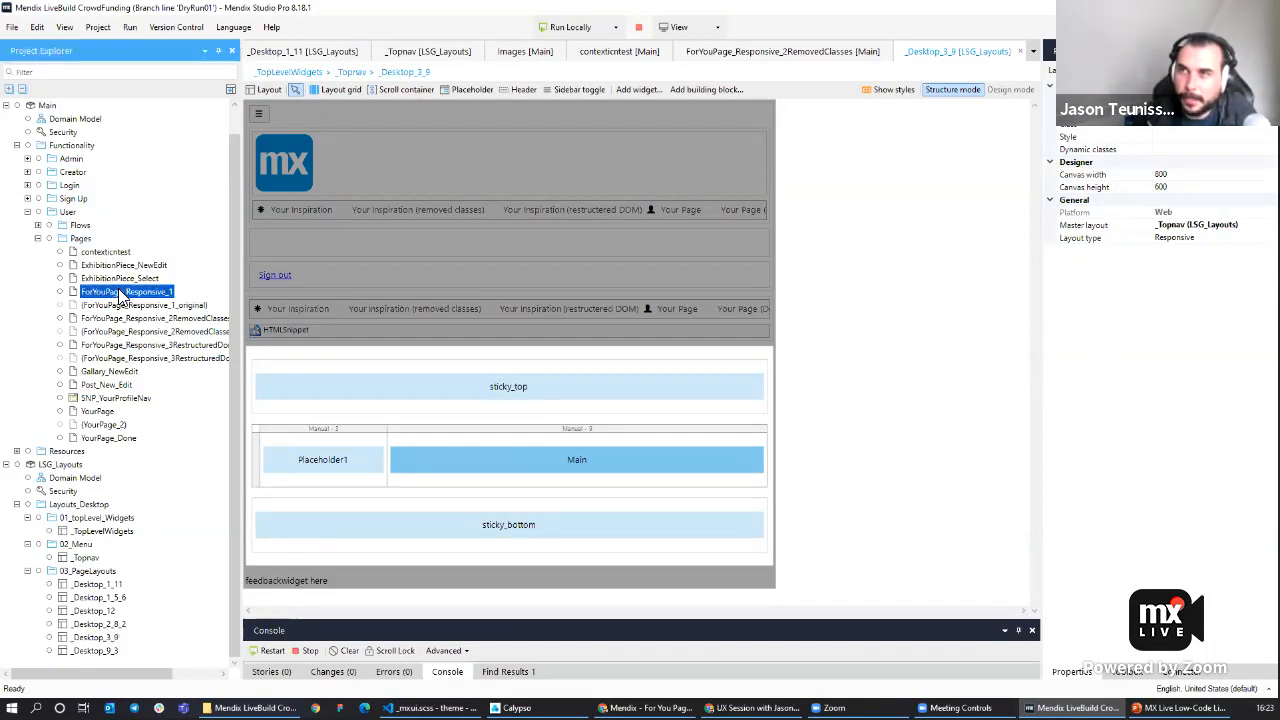
scroll(920, 405, down, 5)
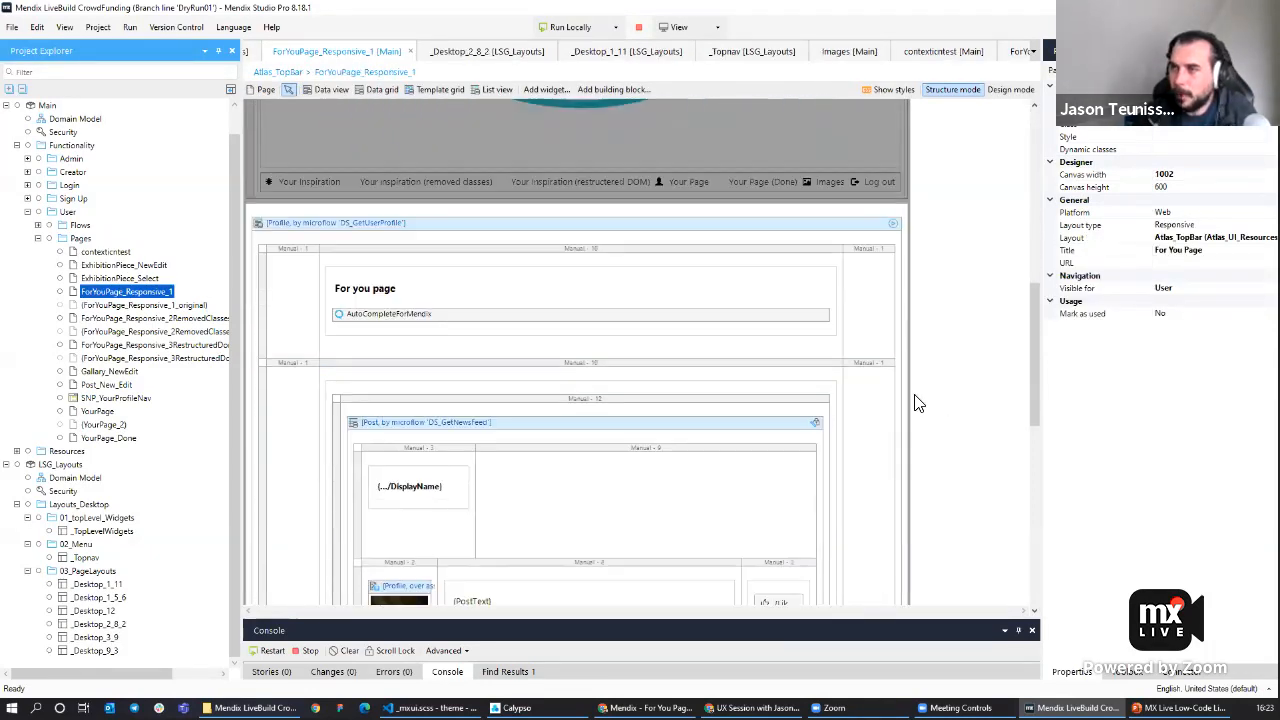
click(752, 708)
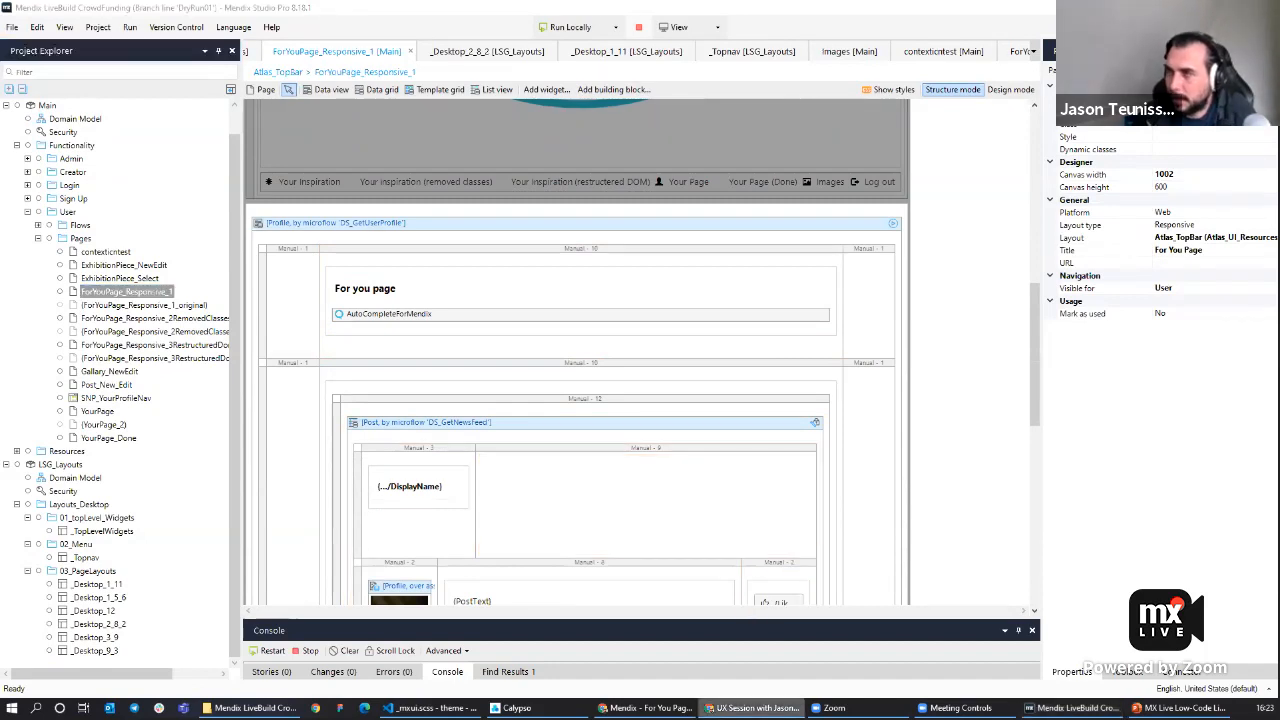
click(645, 708)
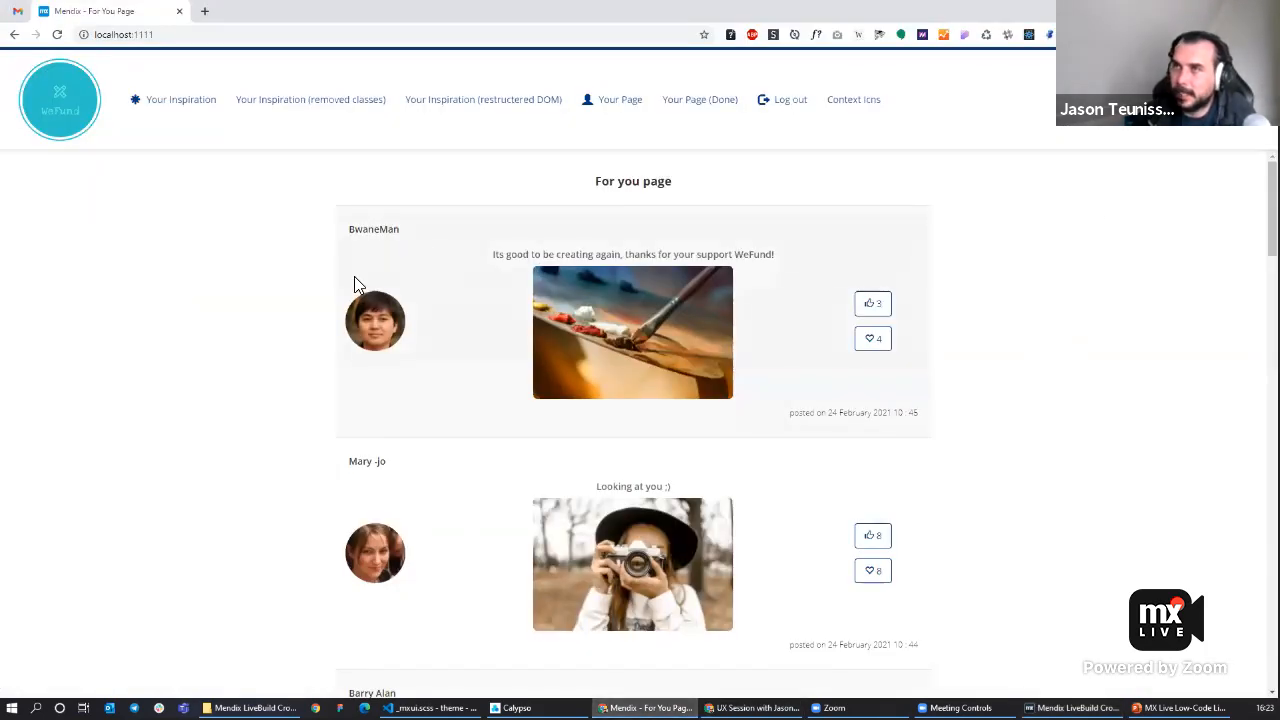
click(1203, 11)
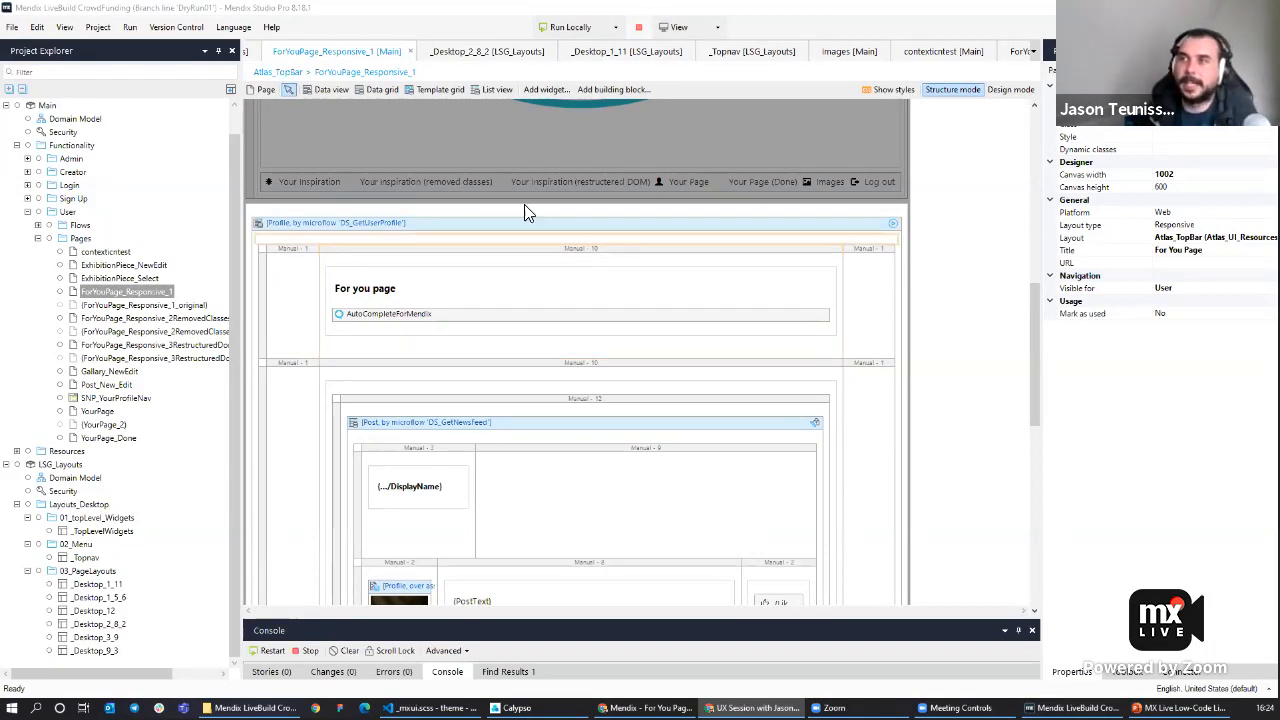
Move the For you page heading and the AutoComplete widget out of their layout grid into the profile data view.
click(388, 289)
drag(373, 293, 318, 248)
drag(403, 314, 316, 287)
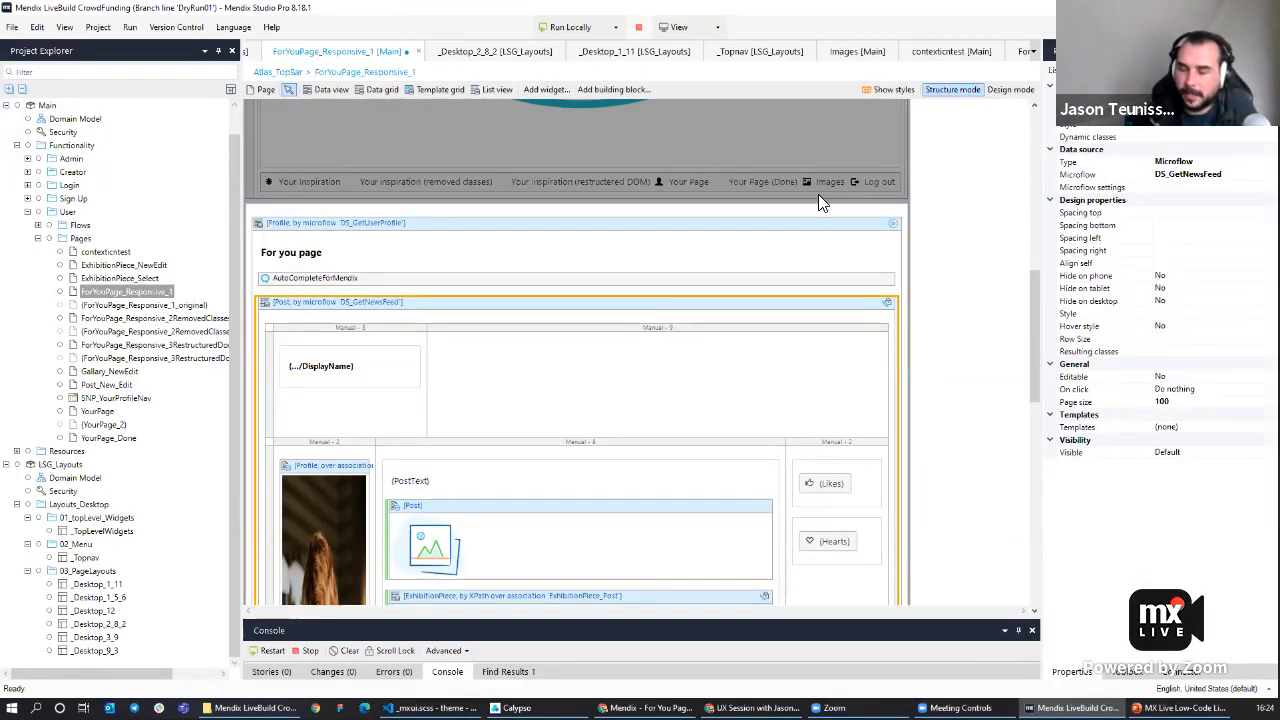
Show styles, then clear the For you page heading's Spacing bottom and Align self design properties.
click(873, 91)
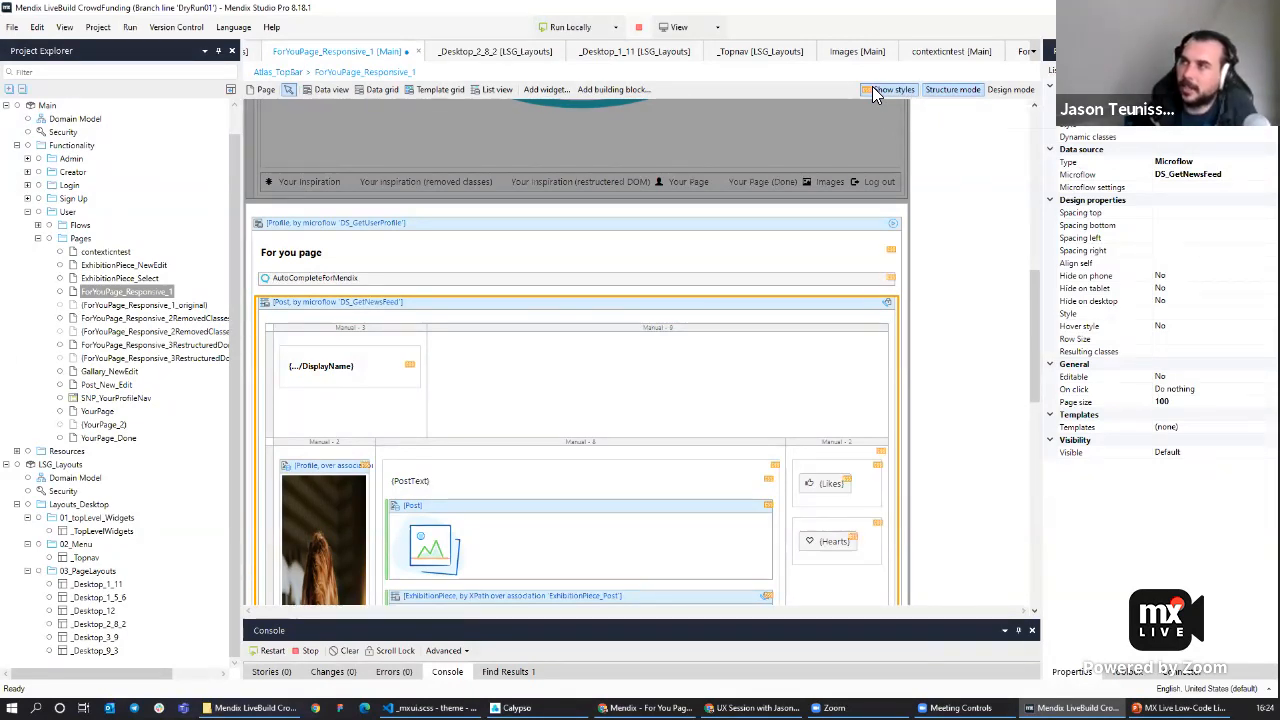
click(394, 254)
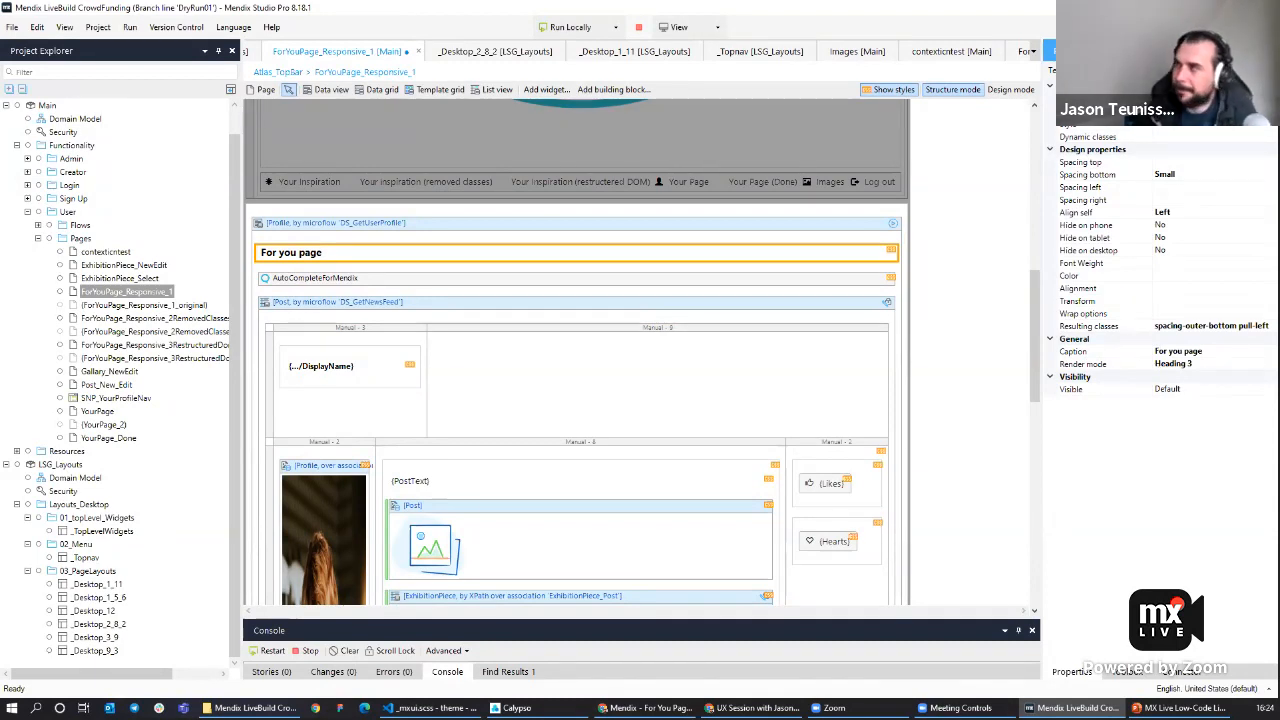
click(1145, 175)
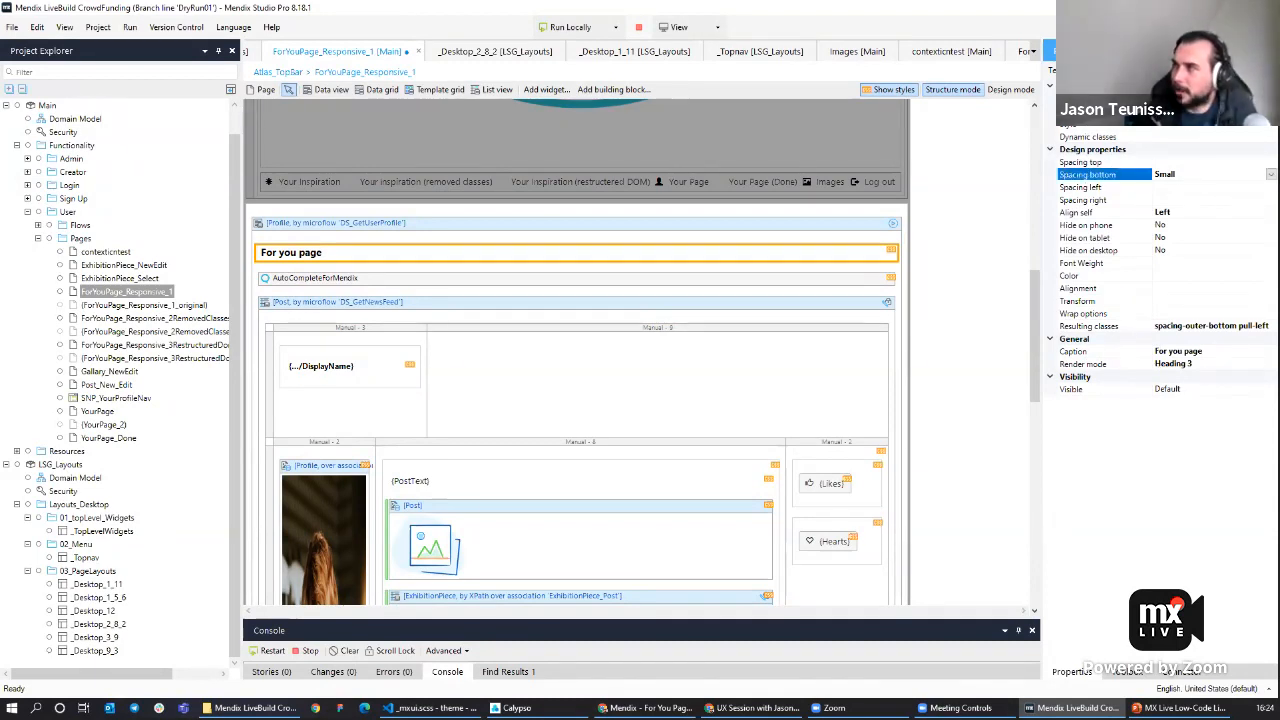
click(1270, 174)
click(1229, 188)
click(1225, 212)
click(1271, 212)
click(1211, 225)
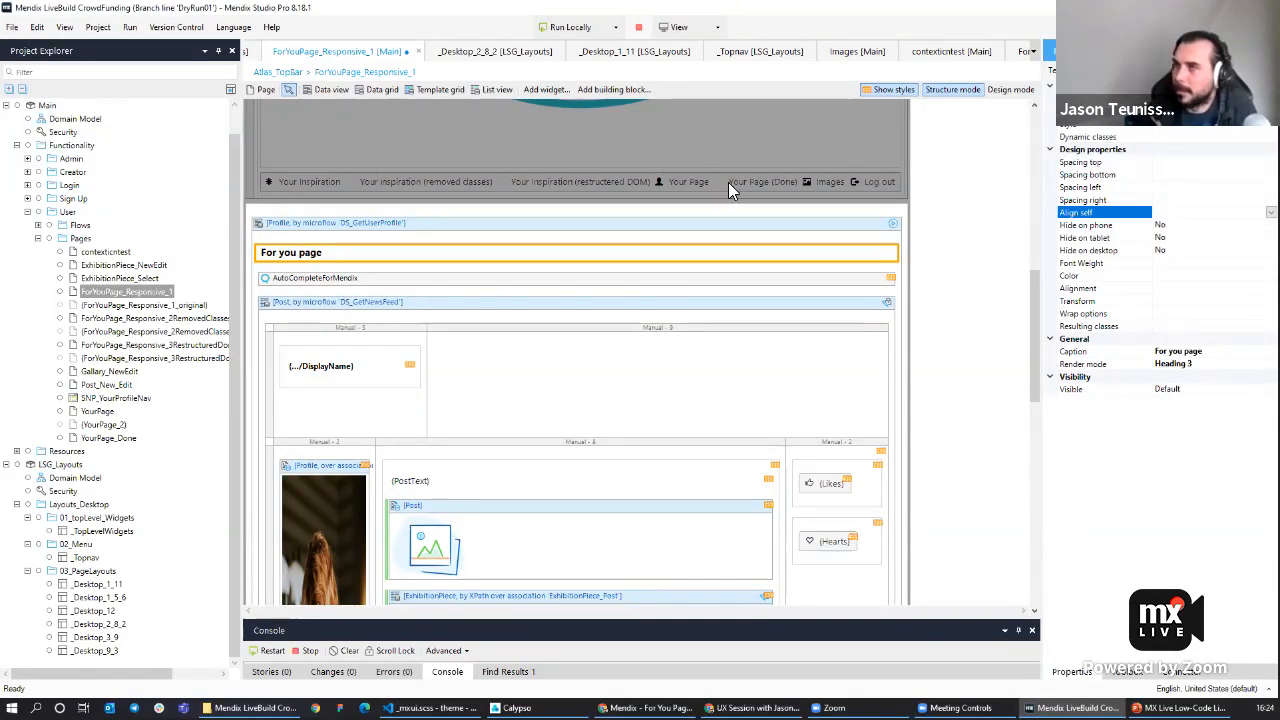
Inspect the AutoComplete widget's style and design properties.
click(915, 296)
click(460, 280)
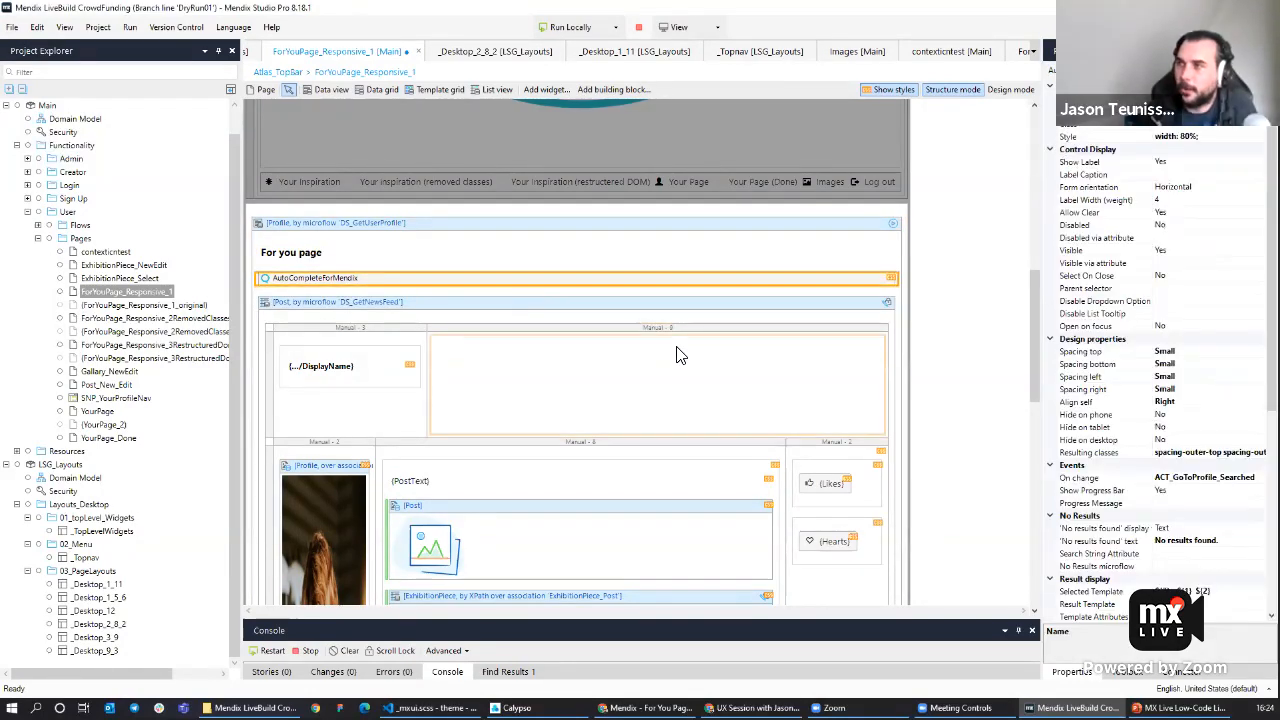
scroll(677, 352, down, 5)
scroll(600, 329, up, 1)
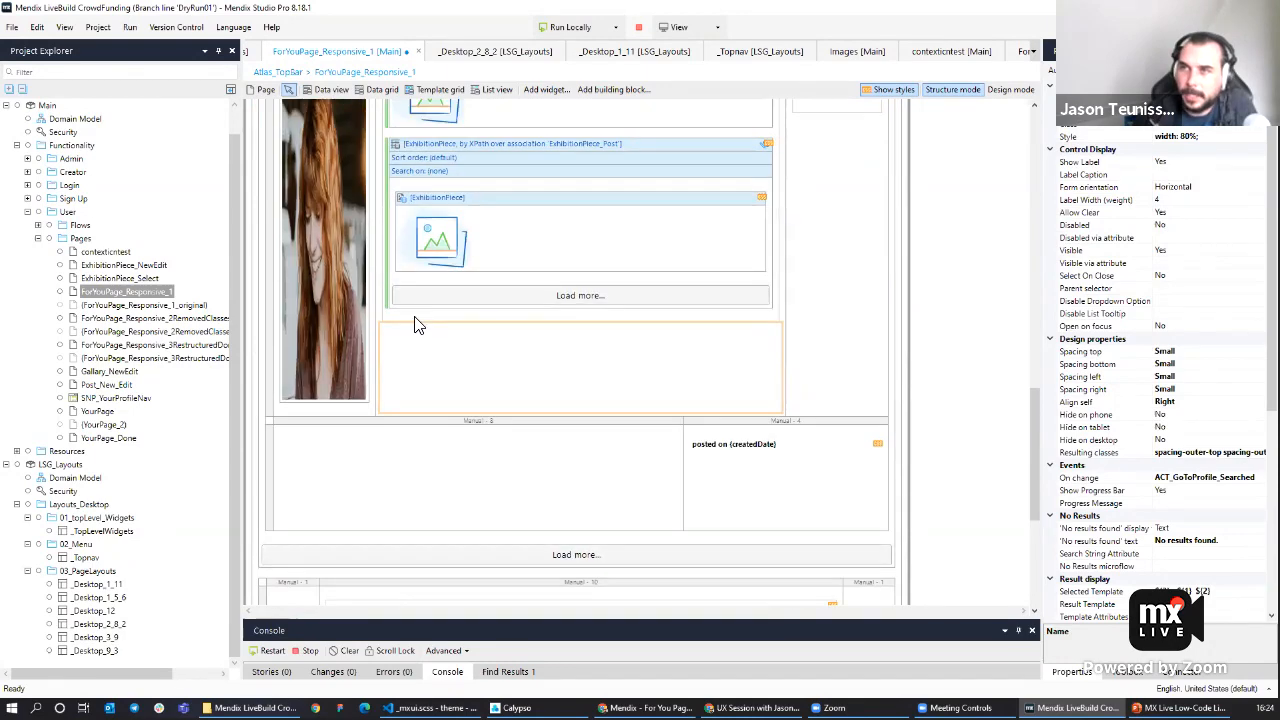
Open ForYouPage_Responsive_2RemovedClasses and view its removed-classes version in the running app.
double_click(150, 320)
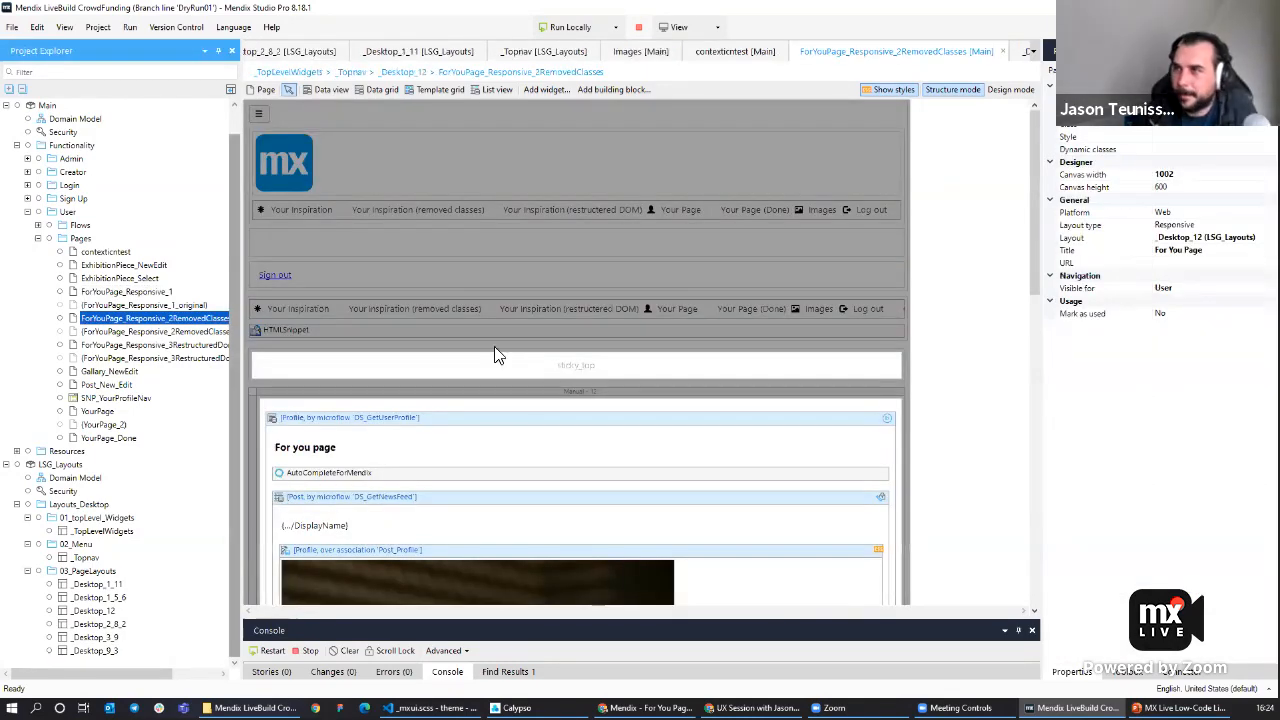
scroll(540, 362, down, 4)
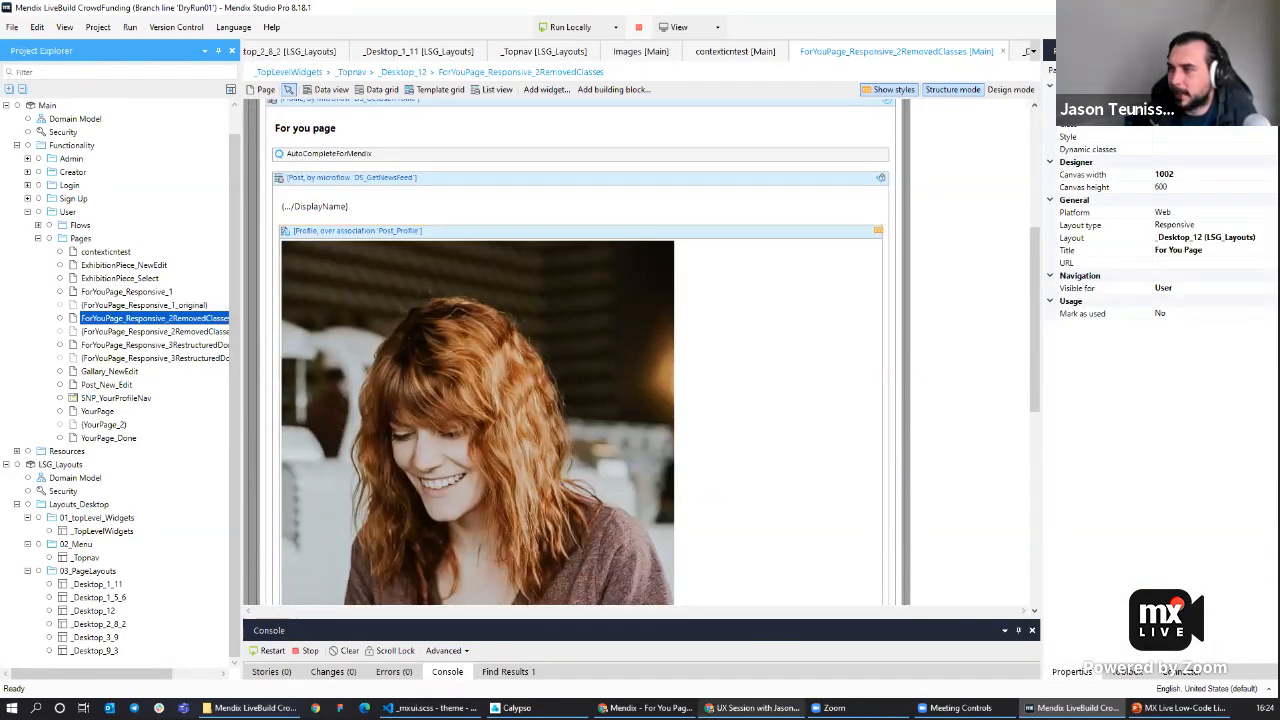
click(645, 707)
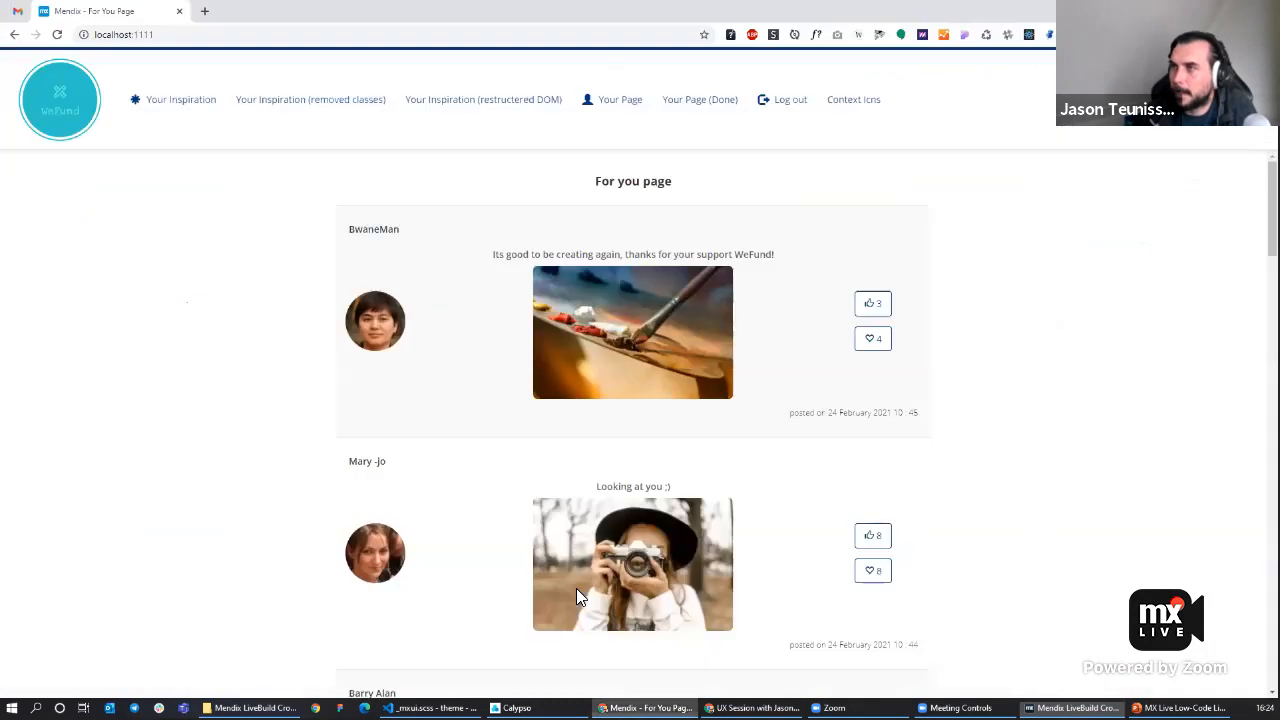
click(309, 103)
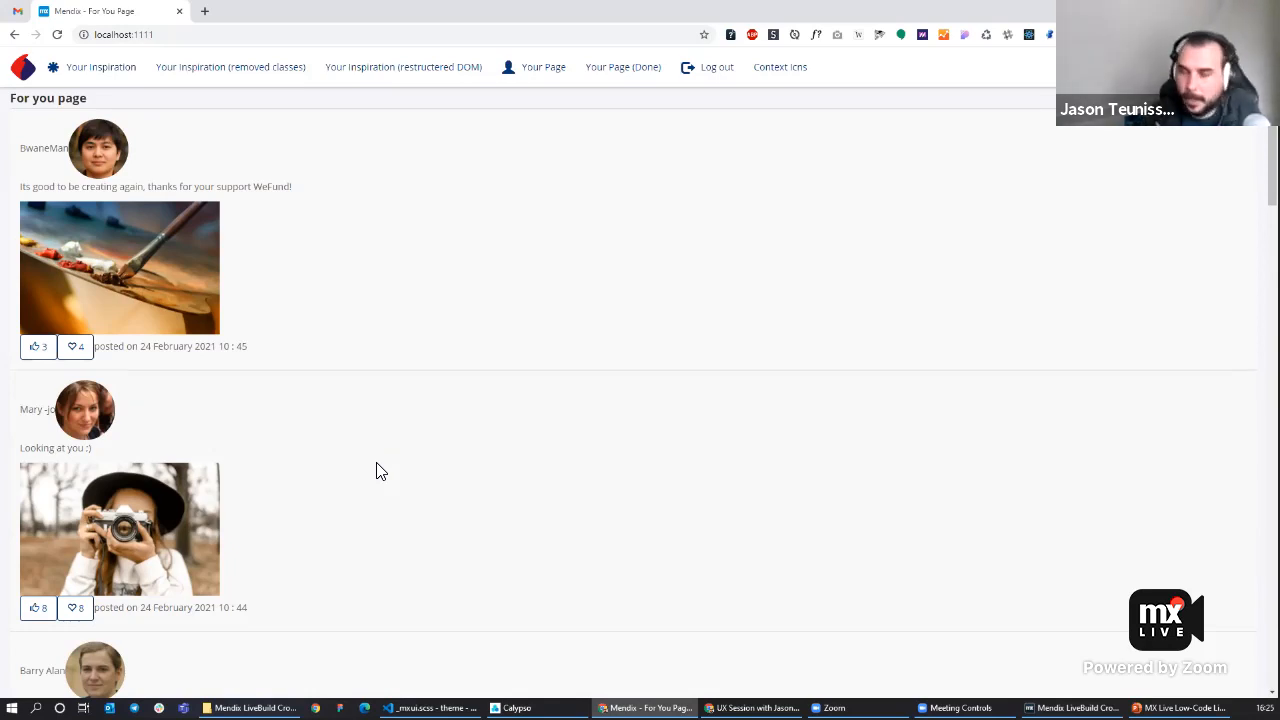
Open the browser developer tools and inspect the first post's list item element on the For you page.
key(F12)
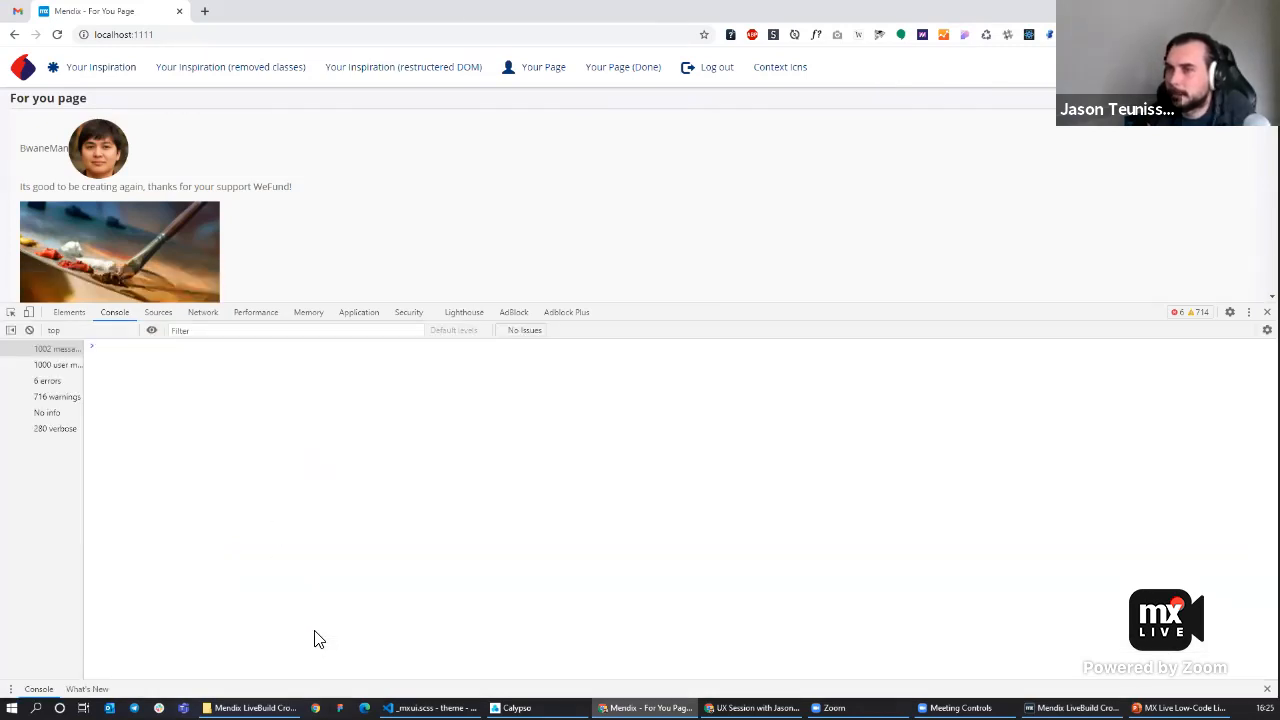
drag(768, 313, 671, 398)
click(67, 405)
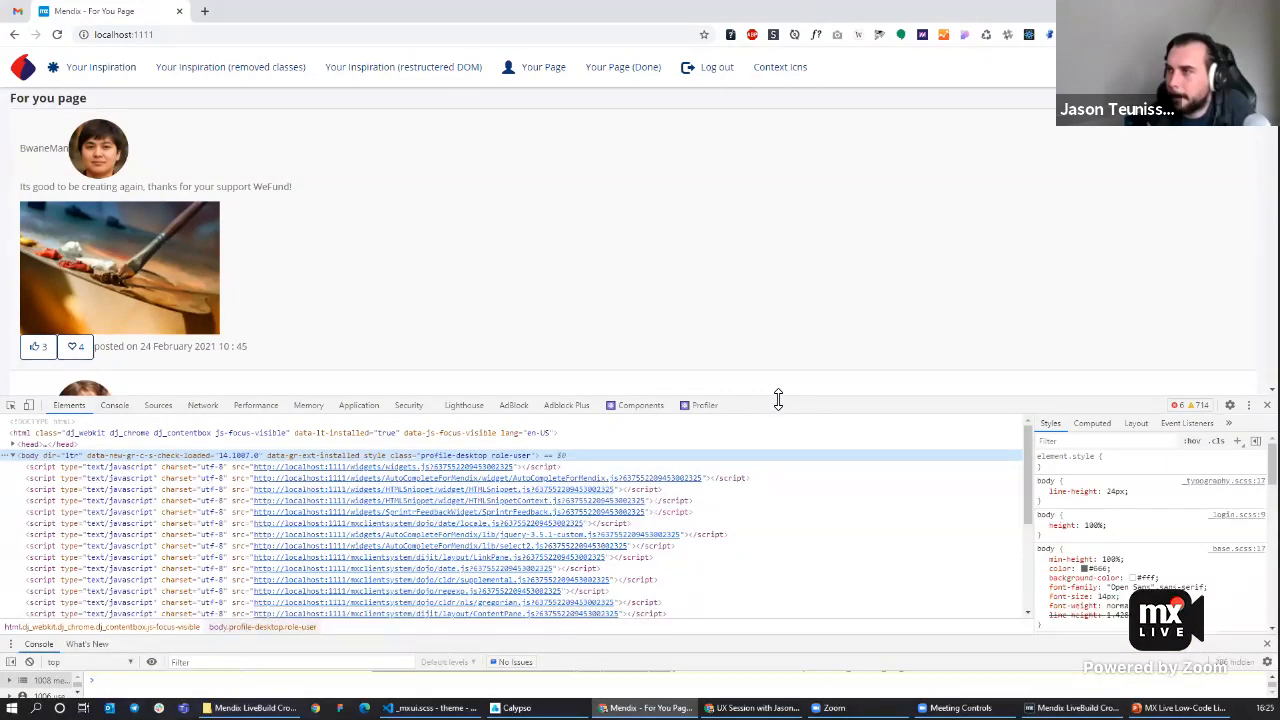
drag(778, 425, 776, 510)
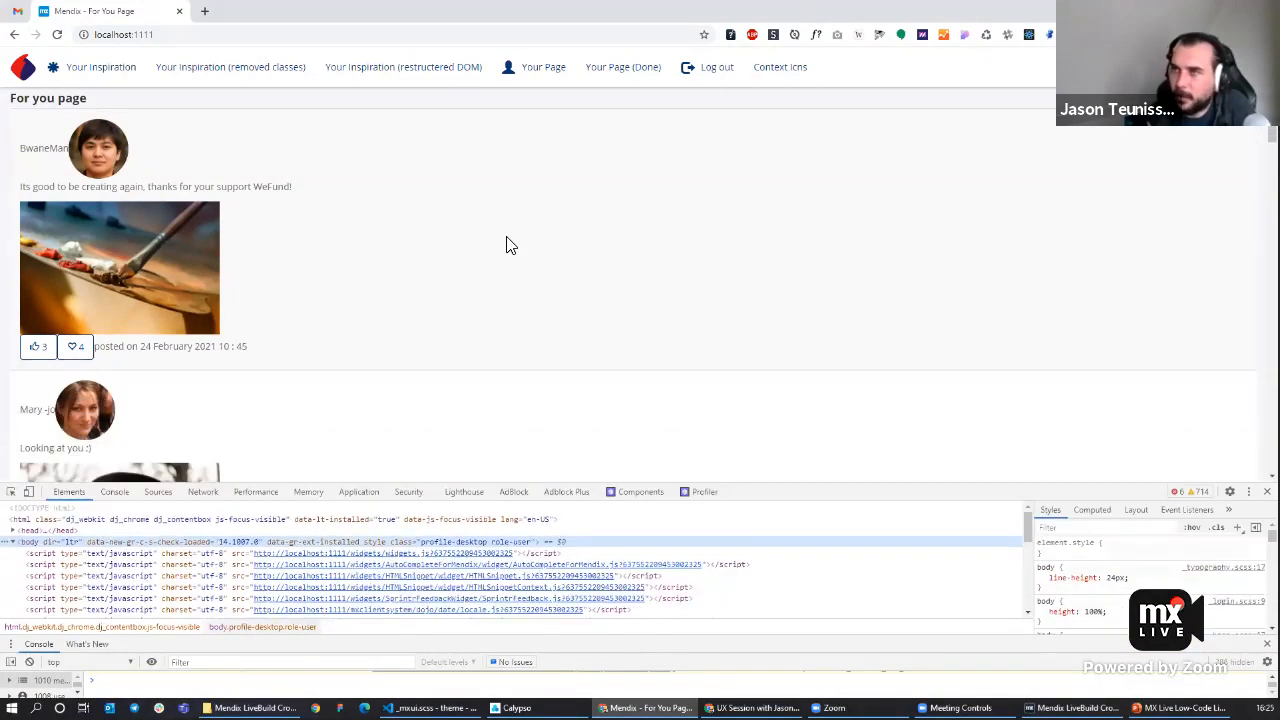
right_click(436, 212)
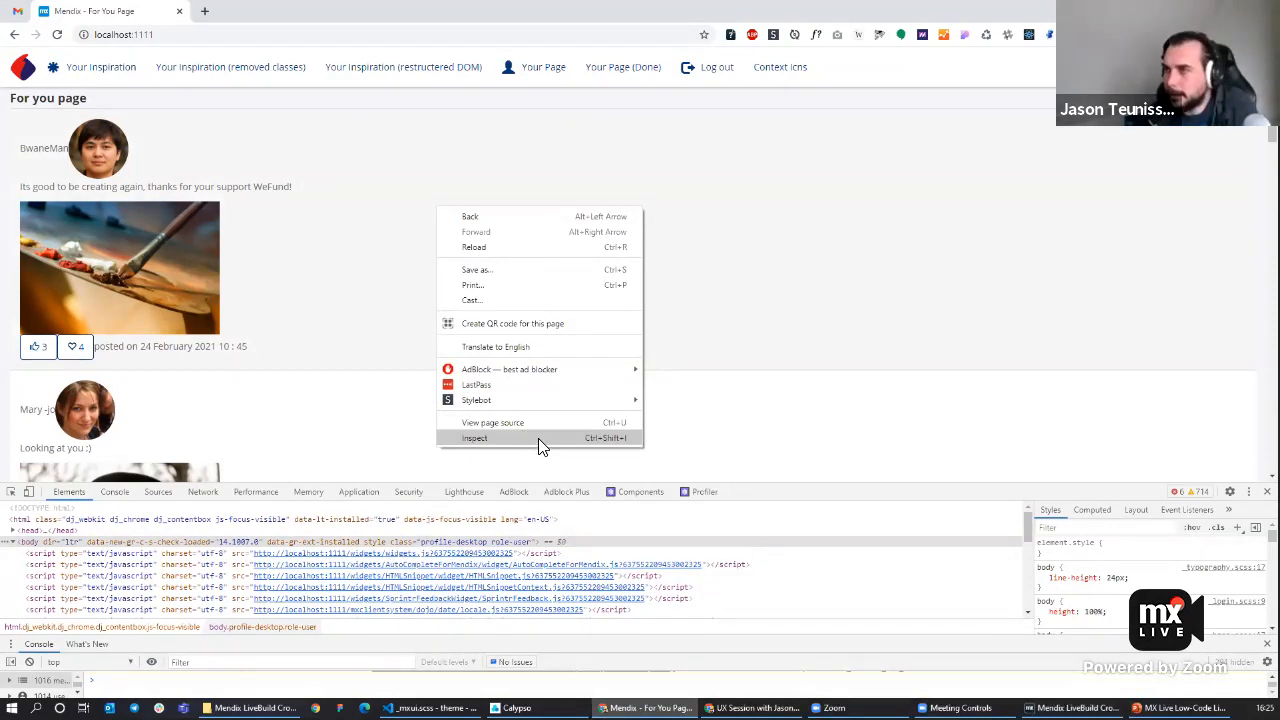
click(768, 440)
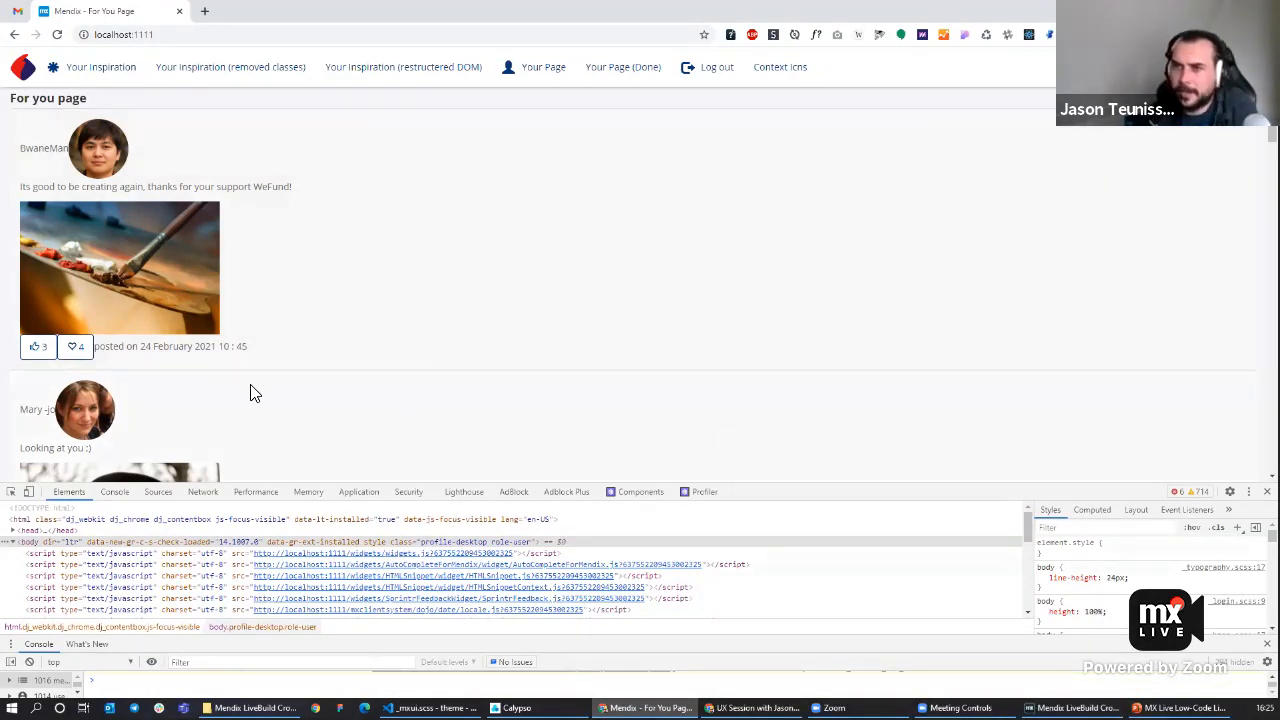
click(14, 497)
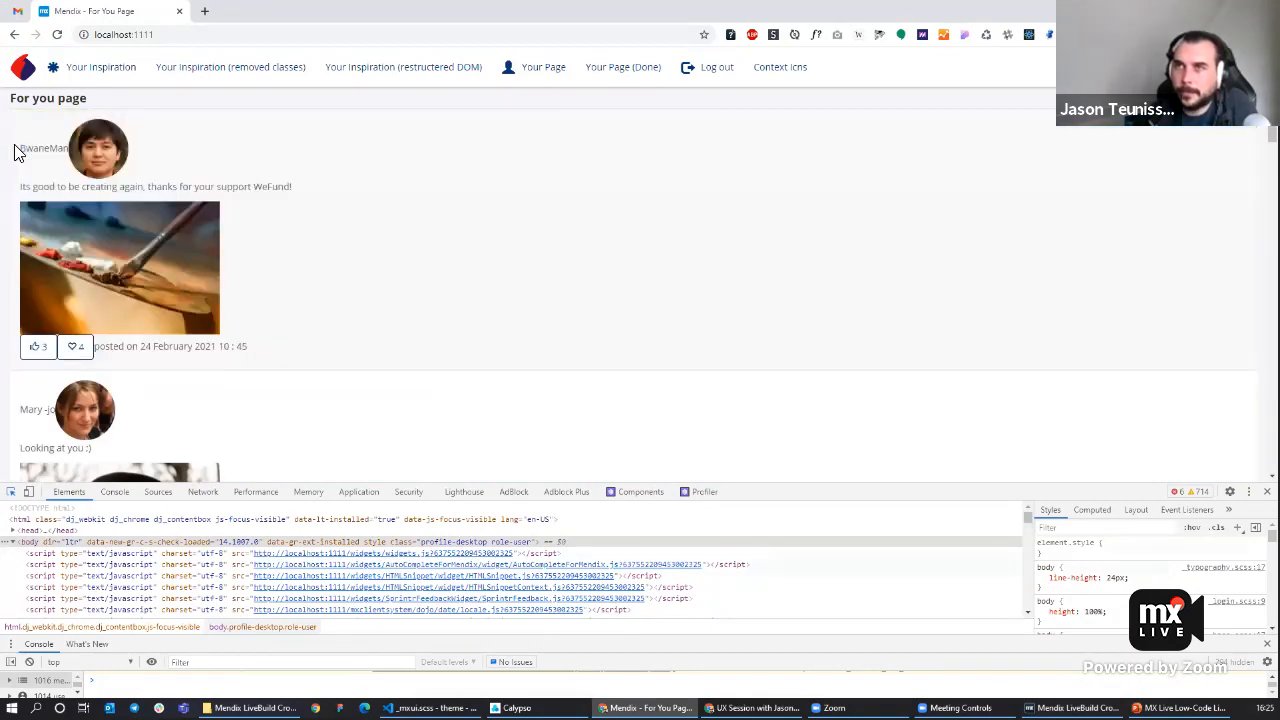
click(14, 152)
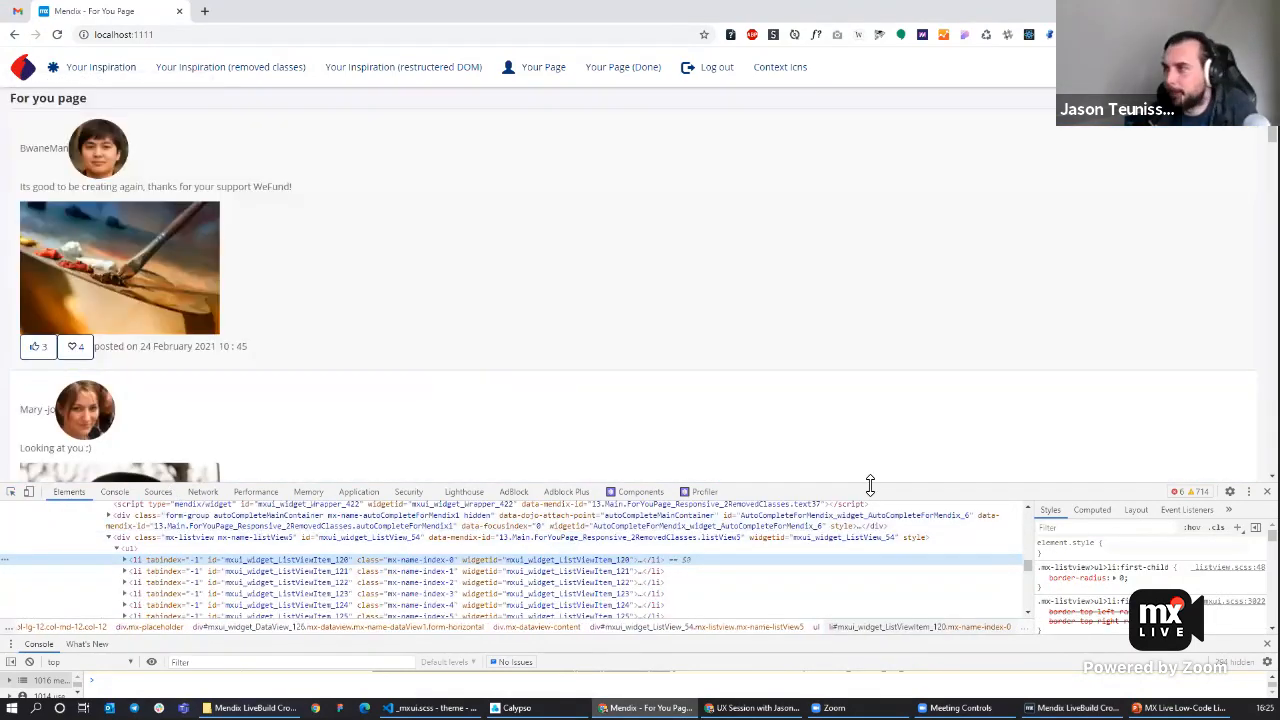
Open the theme's main.scss file under styles/web/sass in the code editor.
drag(872, 486, 877, 363)
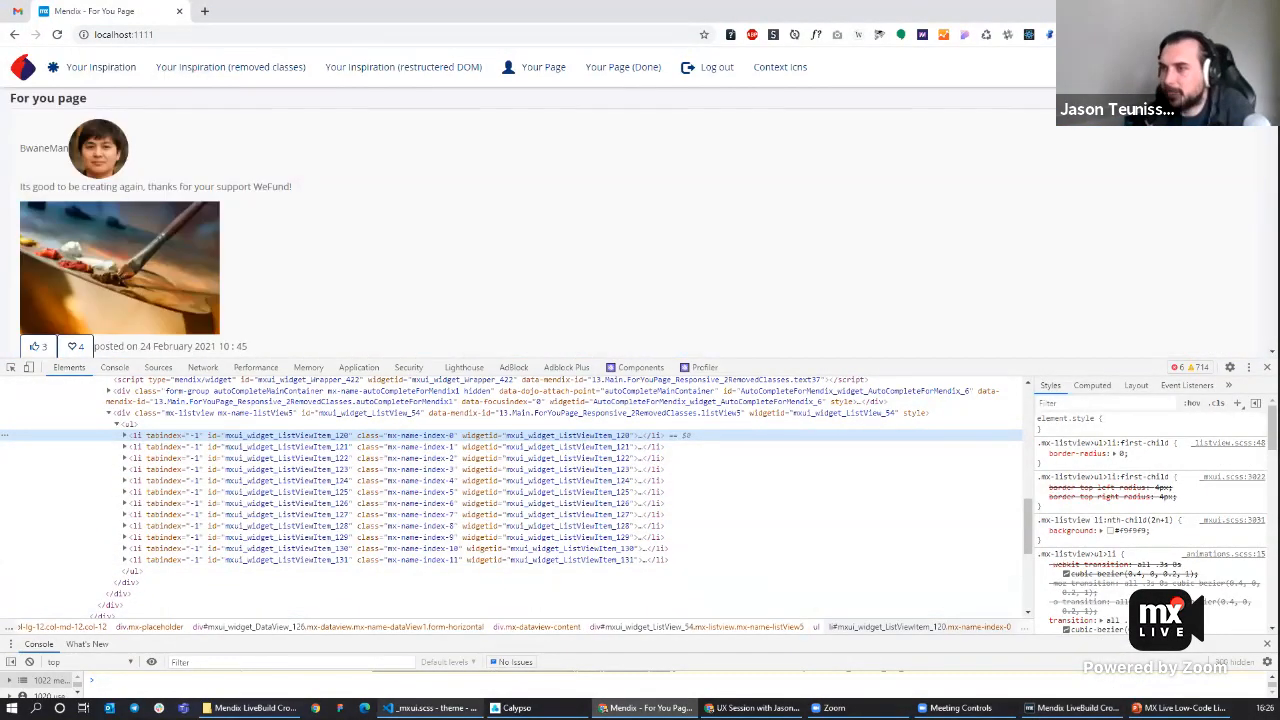
click(420, 708)
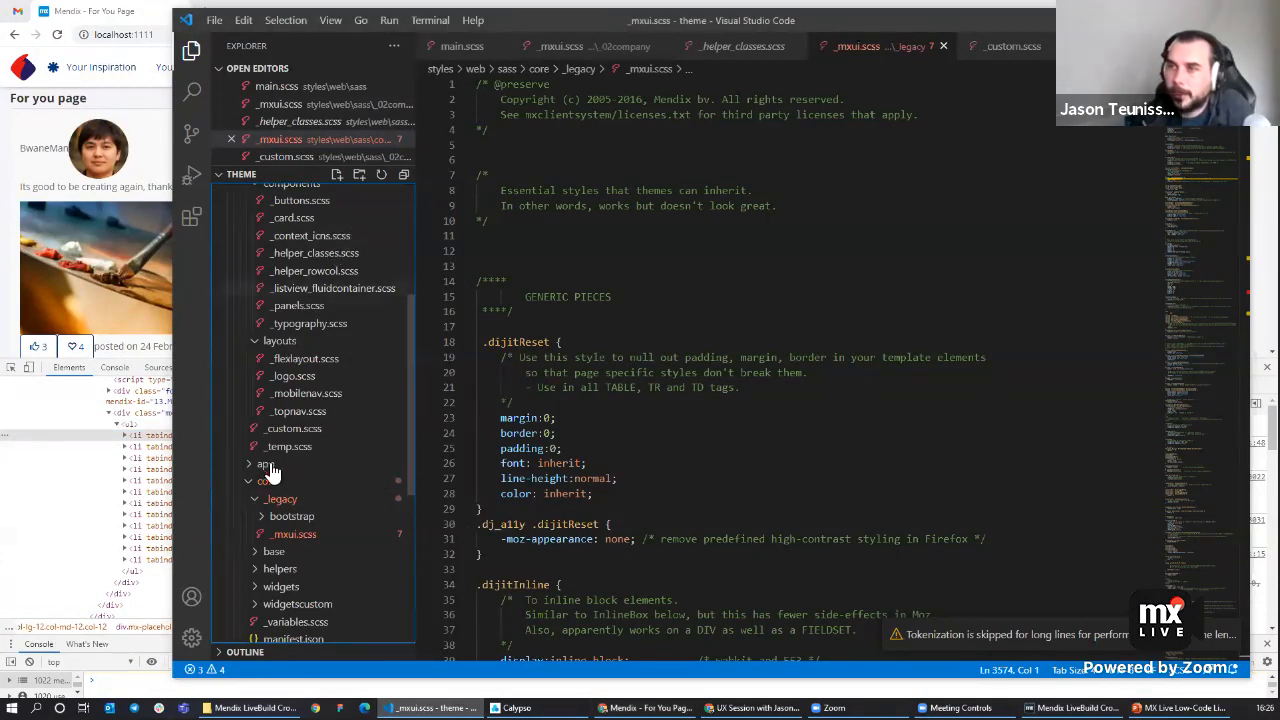
scroll(290, 440, up, 5)
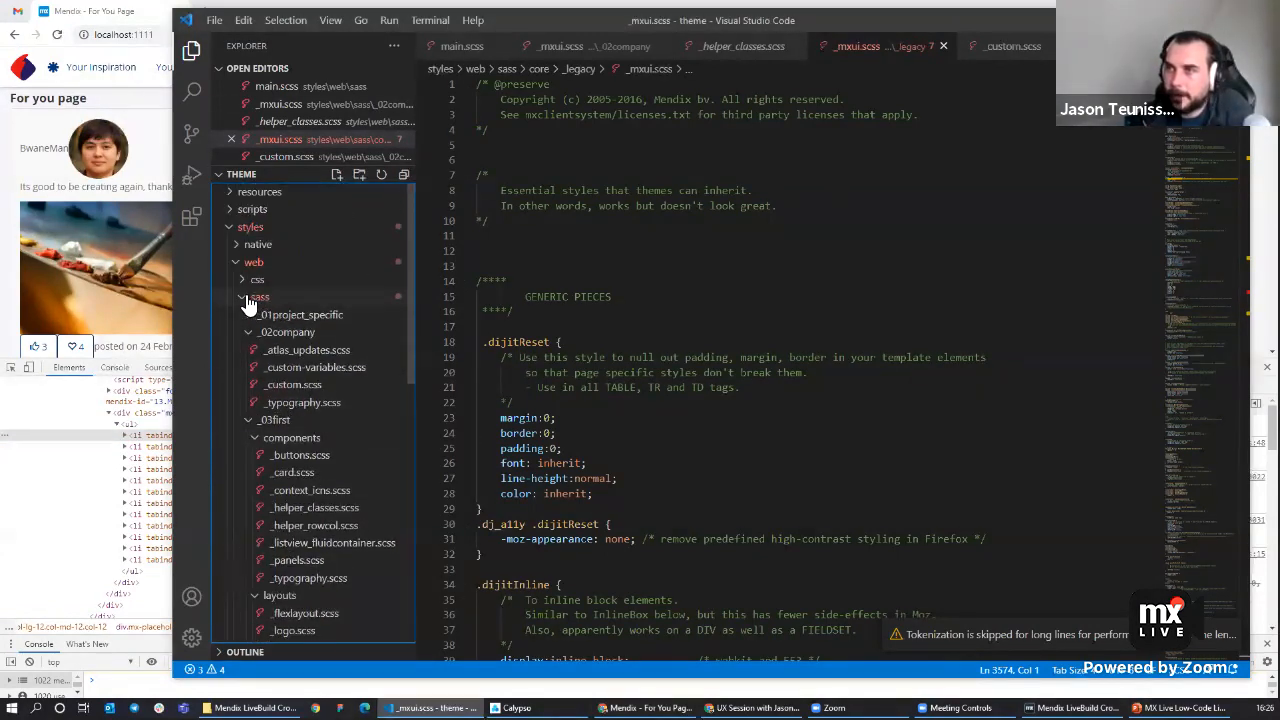
click(245, 333)
click(250, 351)
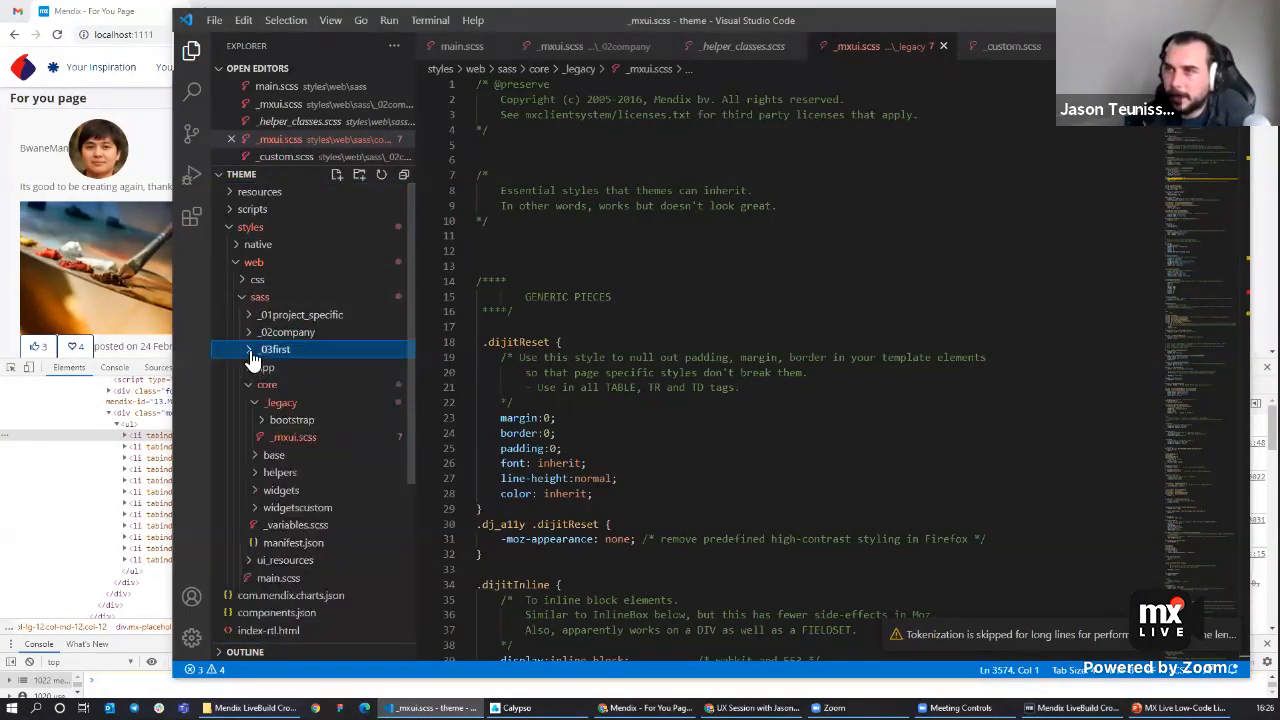
click(252, 385)
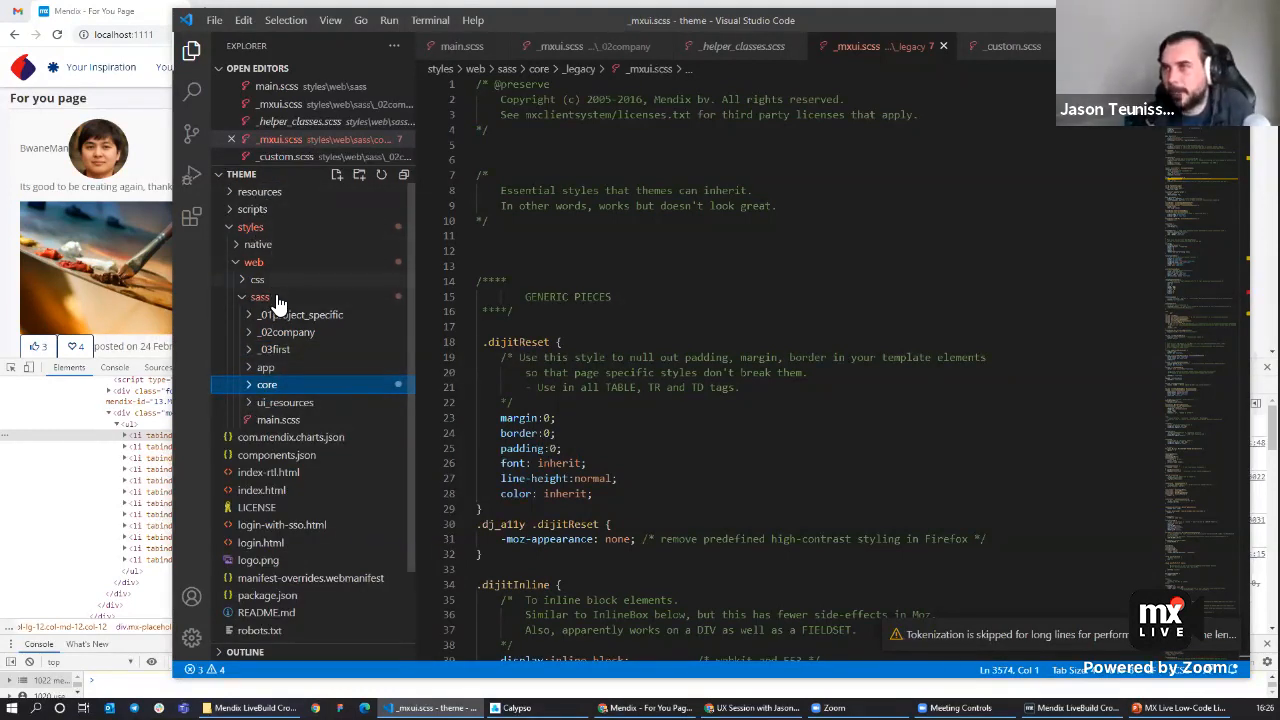
click(267, 386)
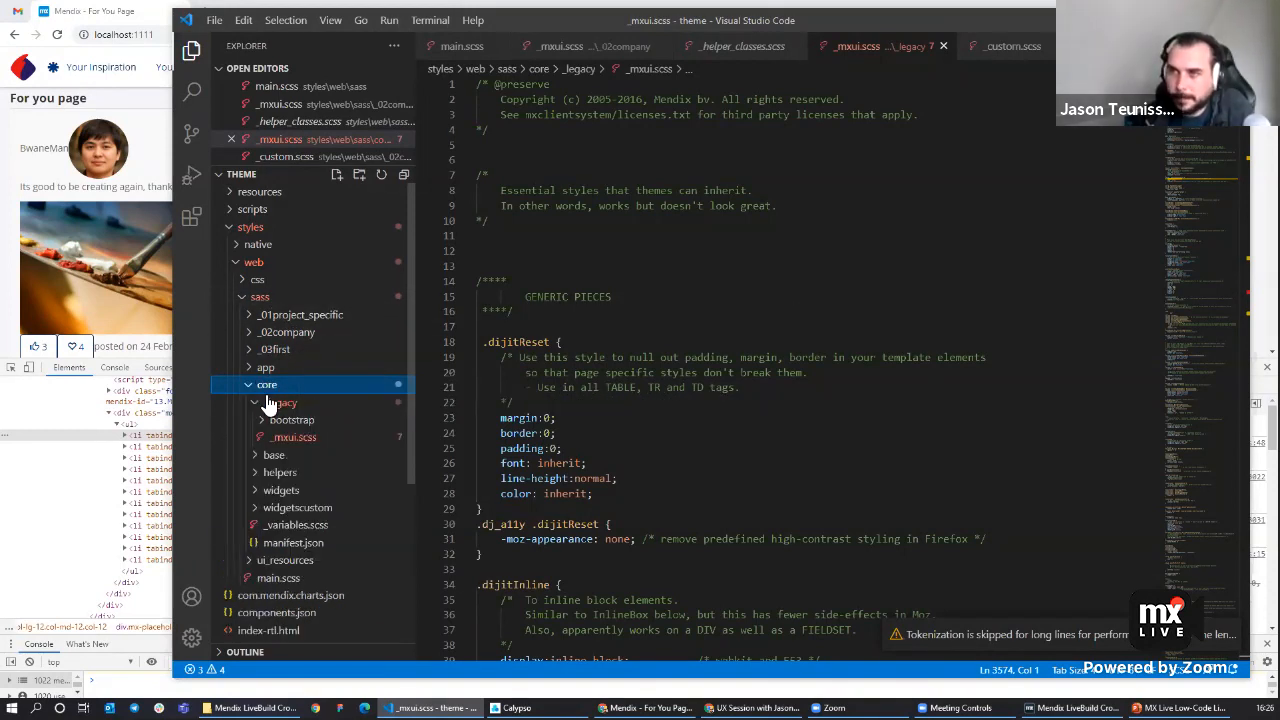
click(265, 386)
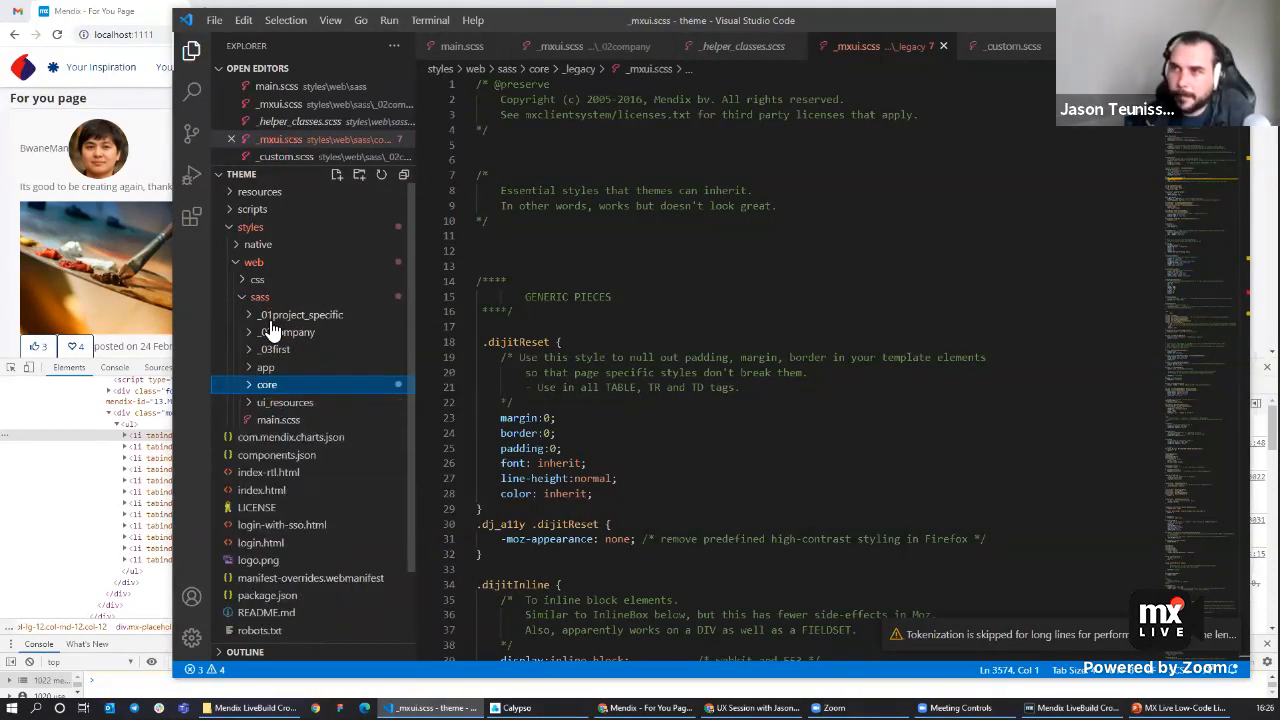
click(293, 422)
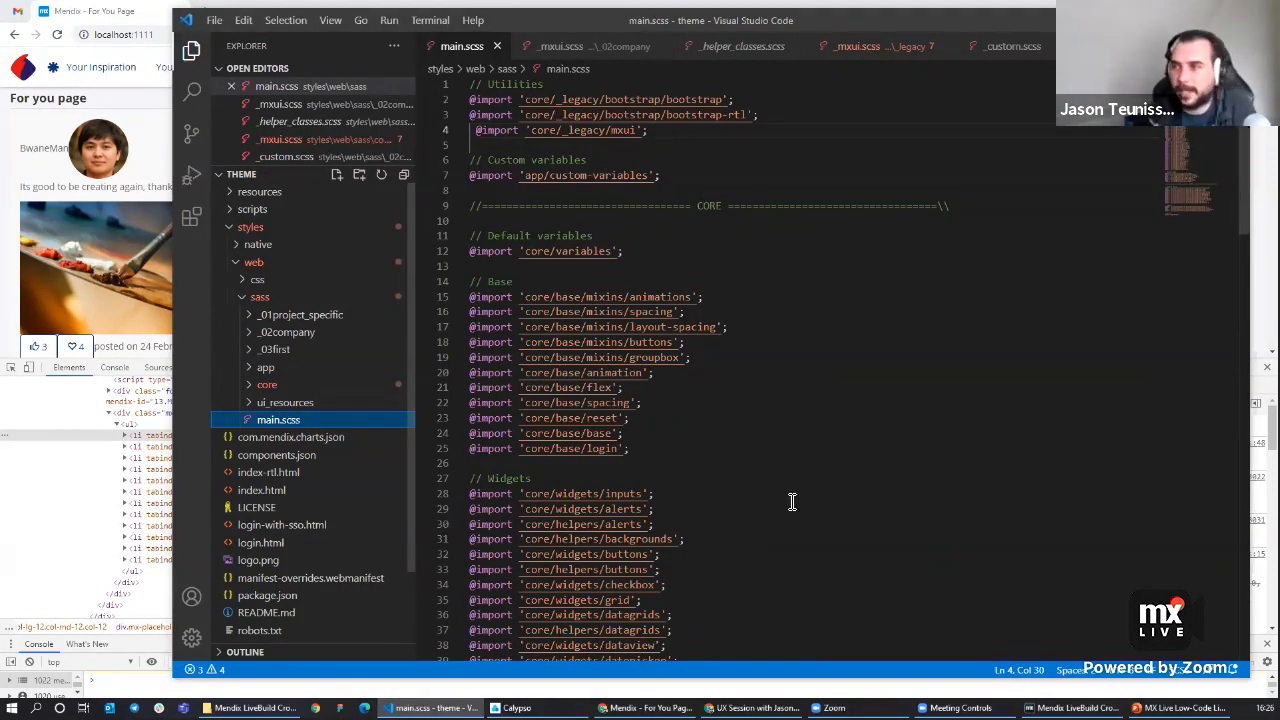
Comment out the core listview widget and helper imports in main.scss and save the file.
scroll(615, 450, down, 7)
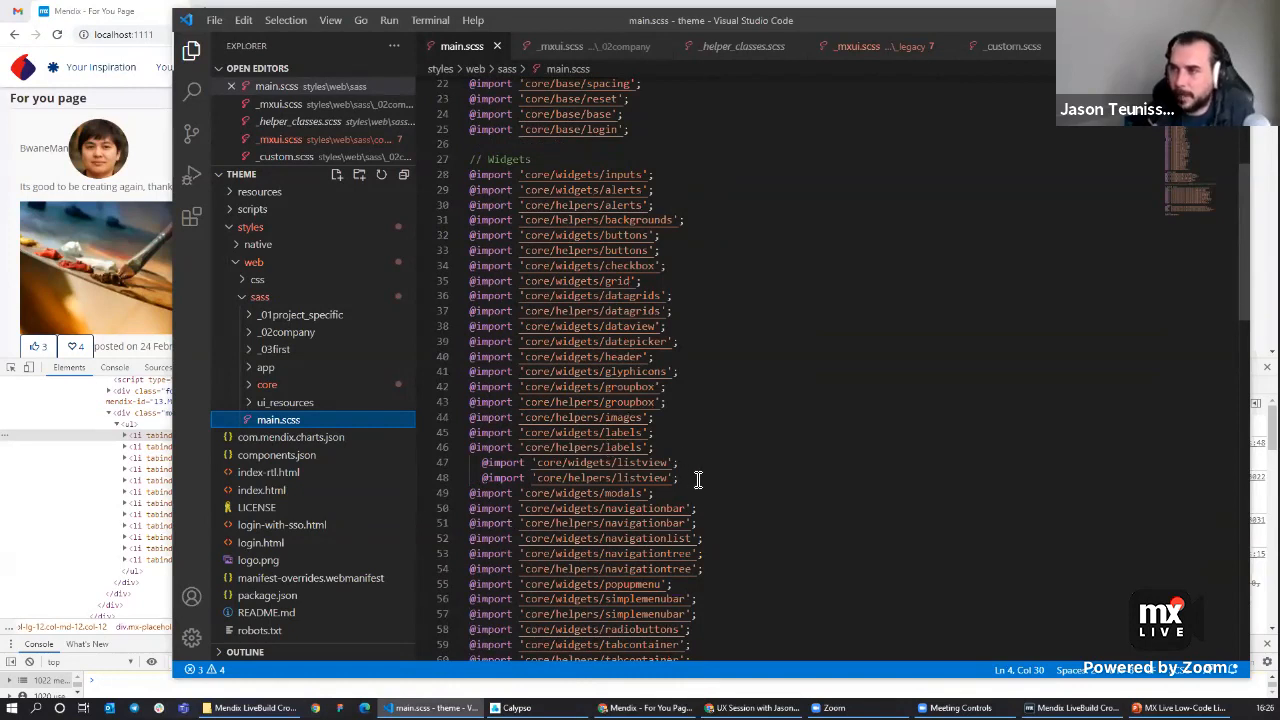
drag(698, 480, 410, 462)
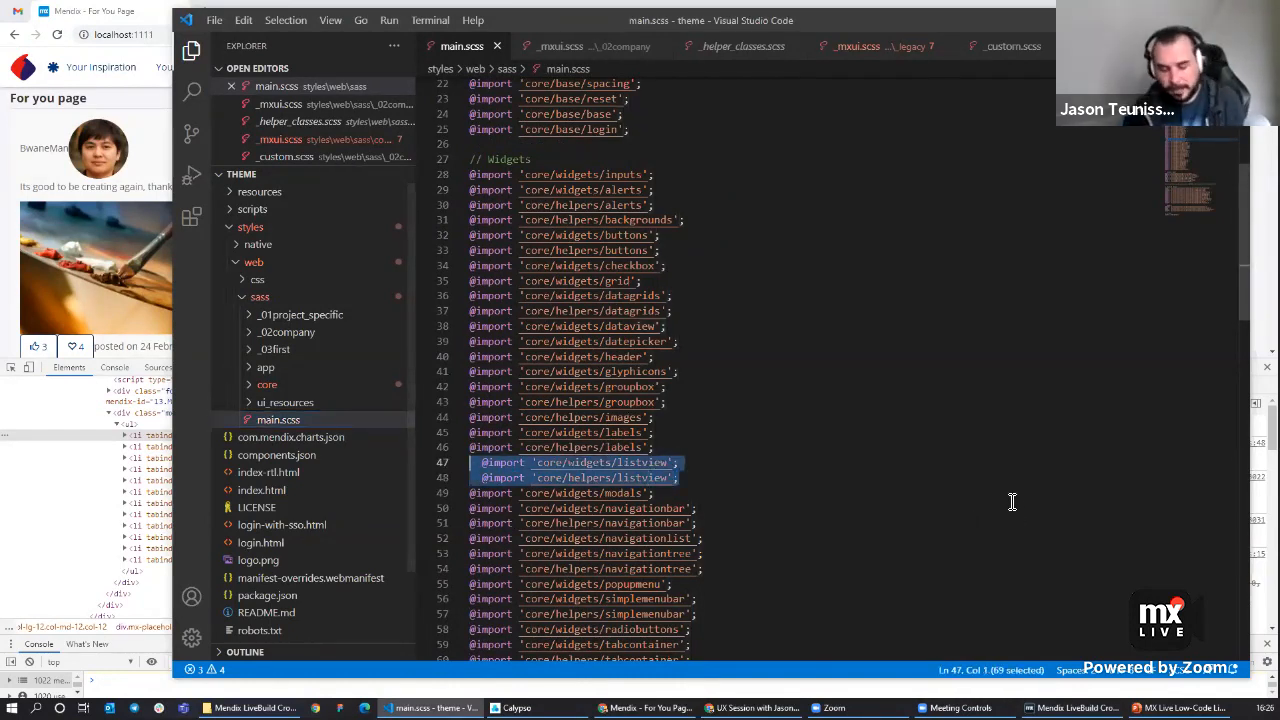
key(ctrl+slash)
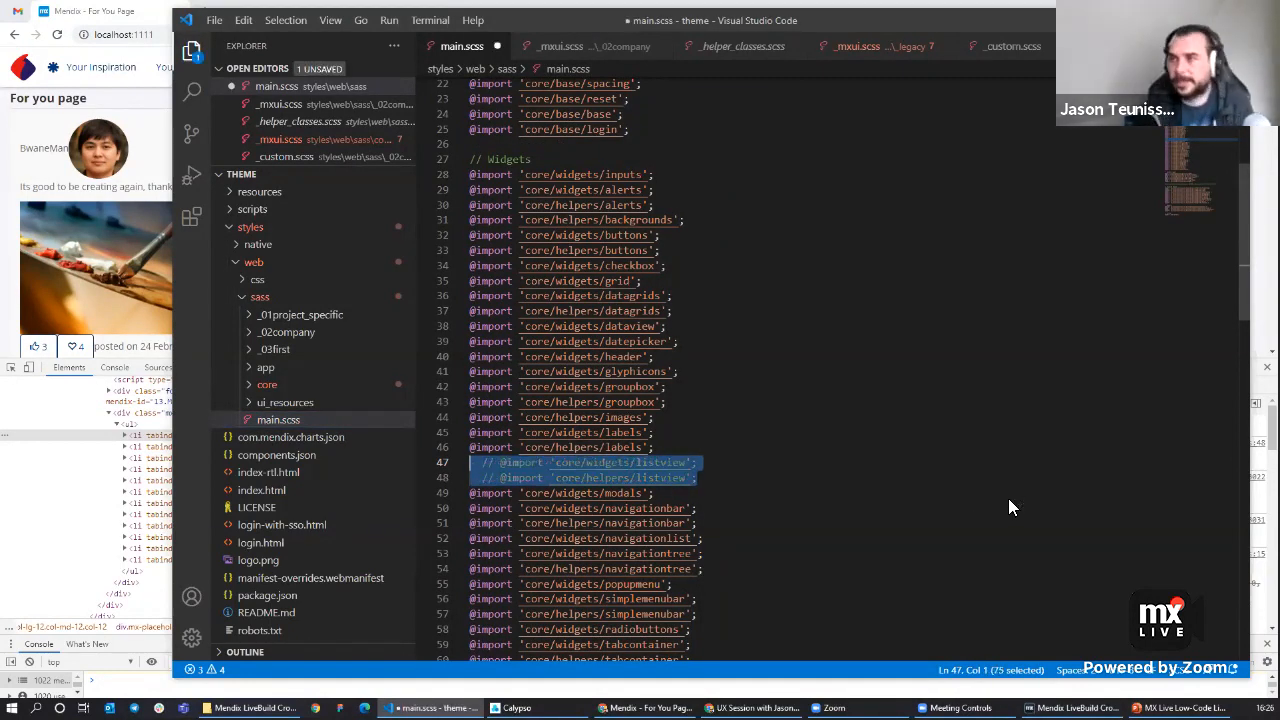
key(ctrl+slash)
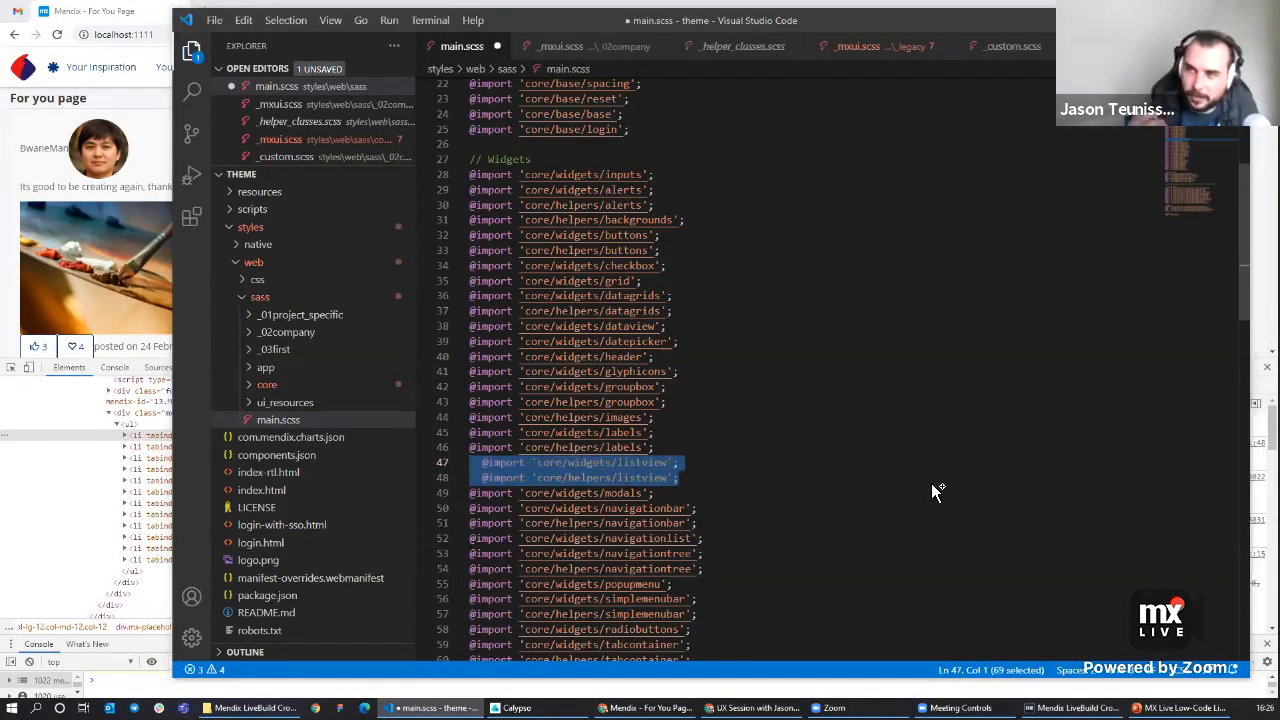
key(ctrl+slash)
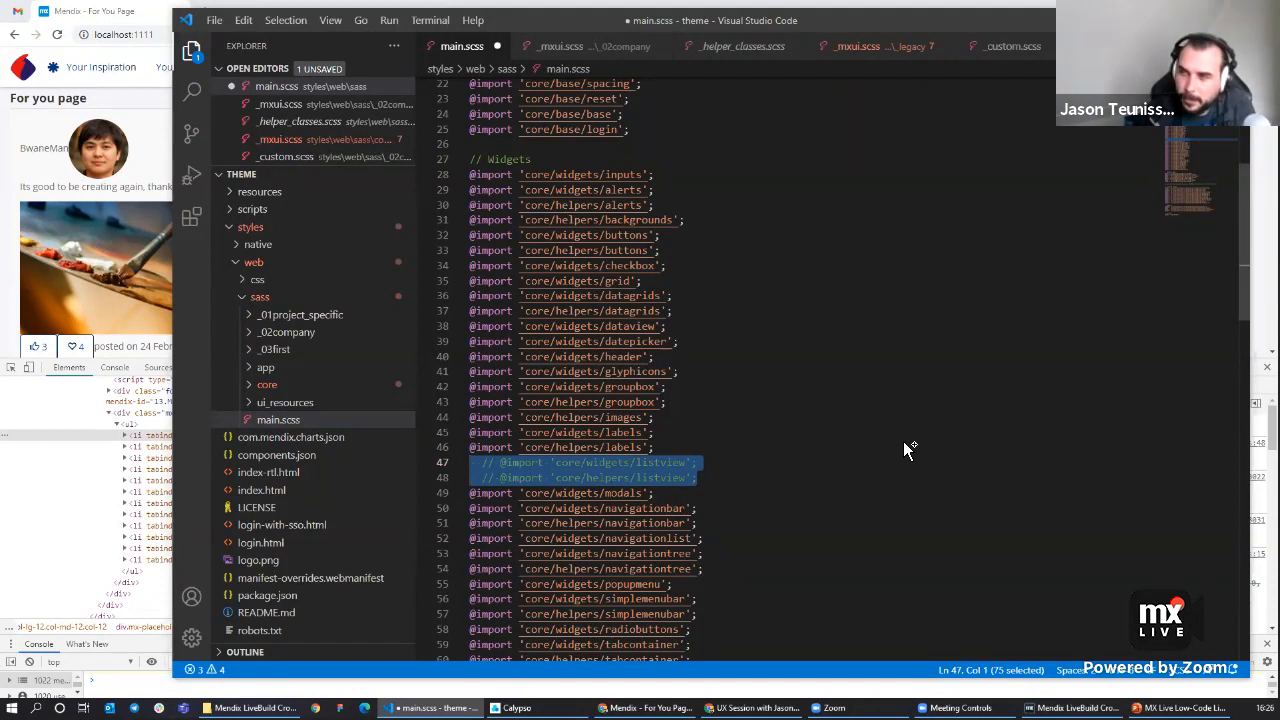
key(ctrl+s)
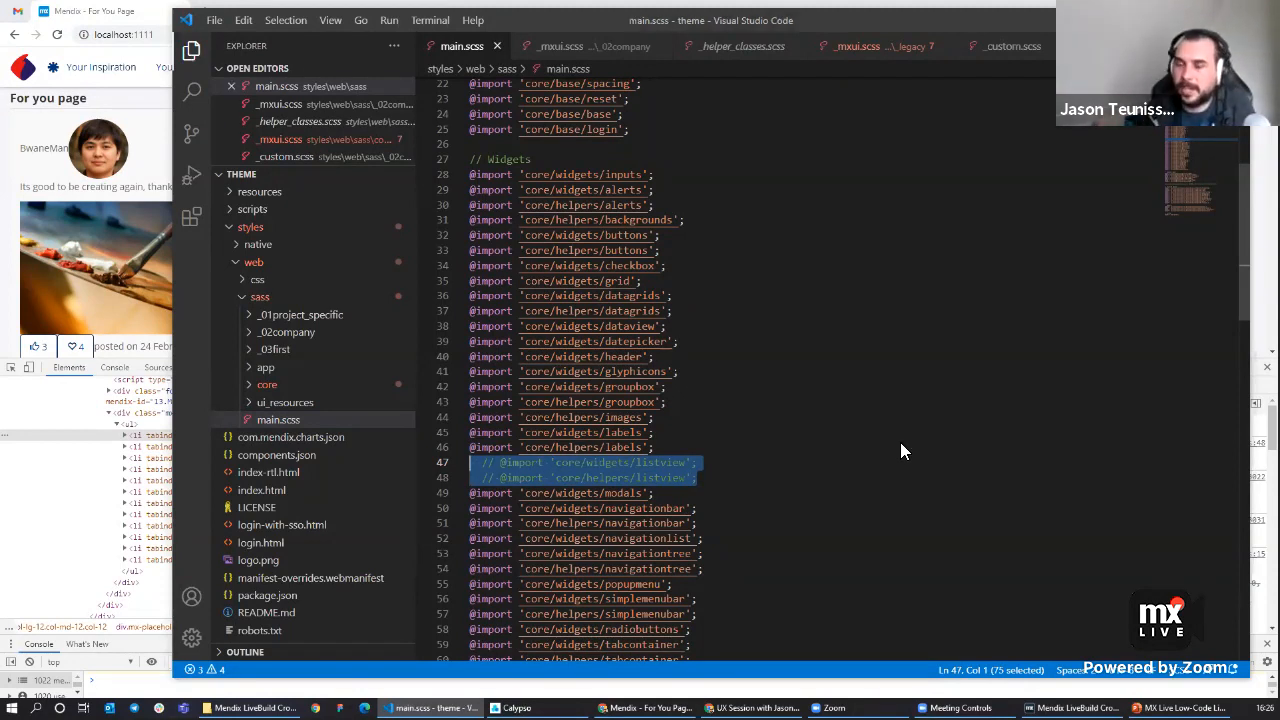
Check the style compiler console and the restyled For you page with its developer tools in the browser.
click(538, 709)
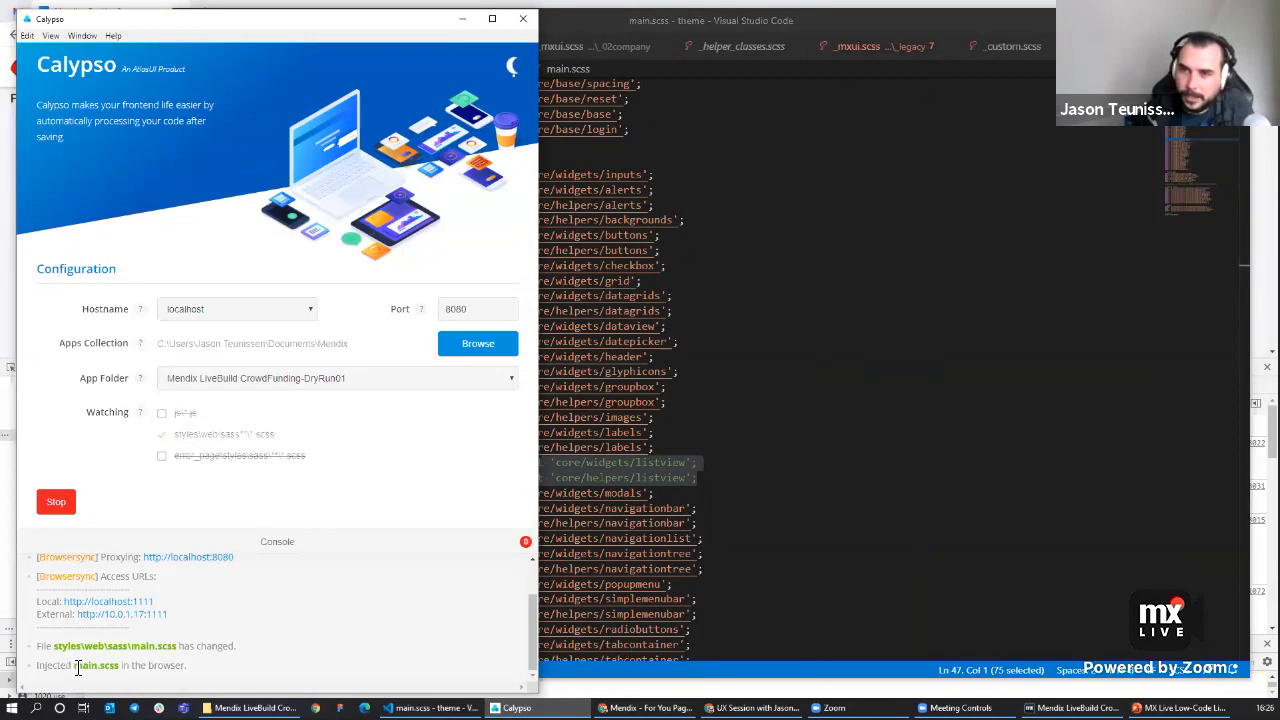
click(462, 20)
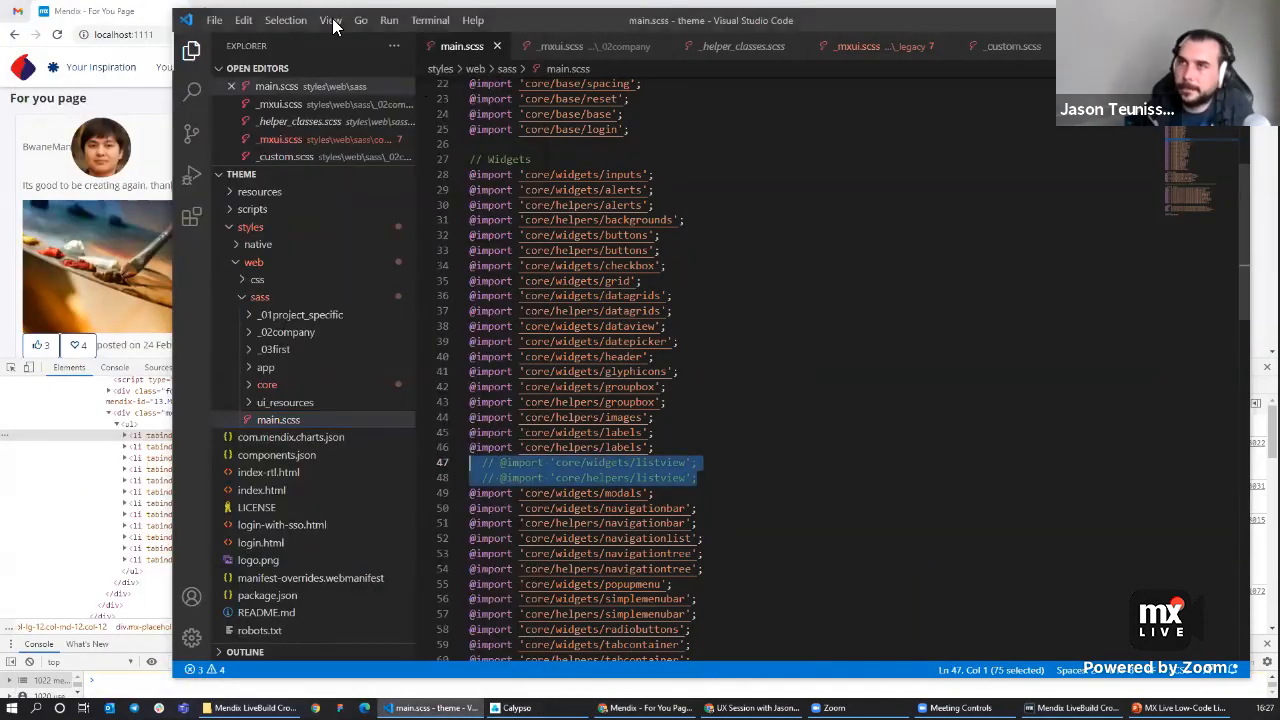
drag(505, 22, 663, 27)
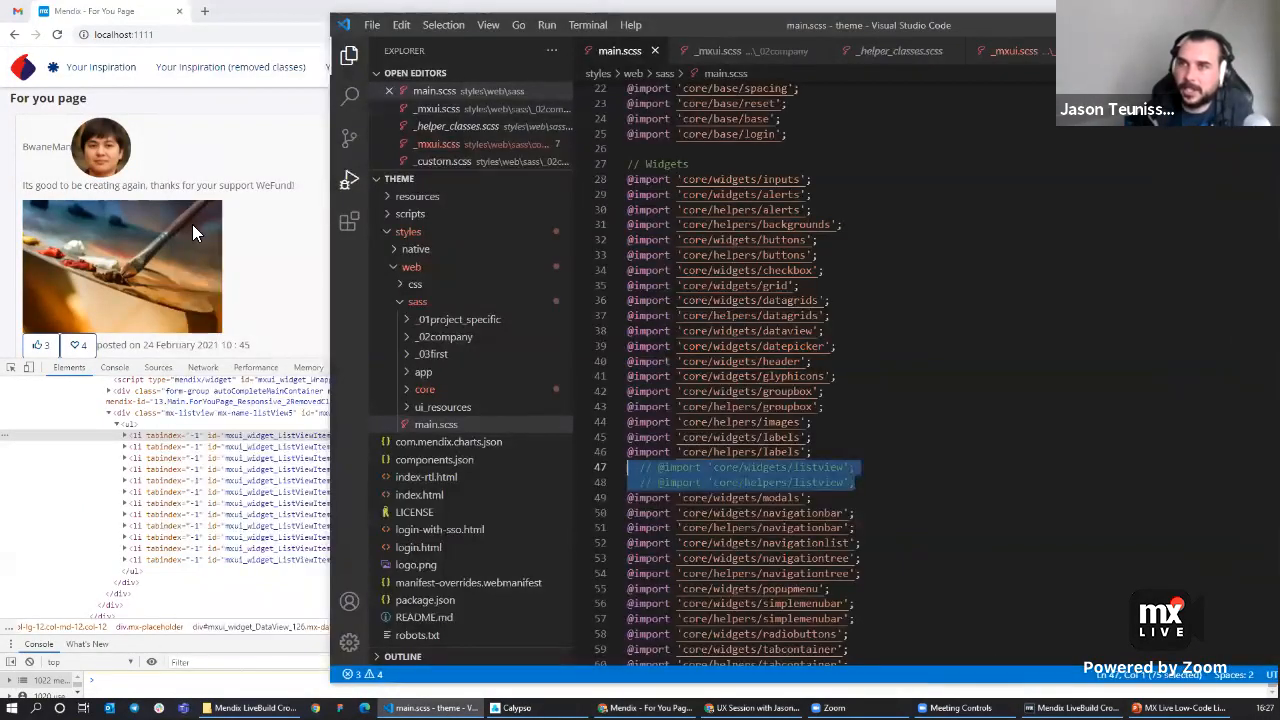
click(277, 263)
drag(871, 410, 856, 440)
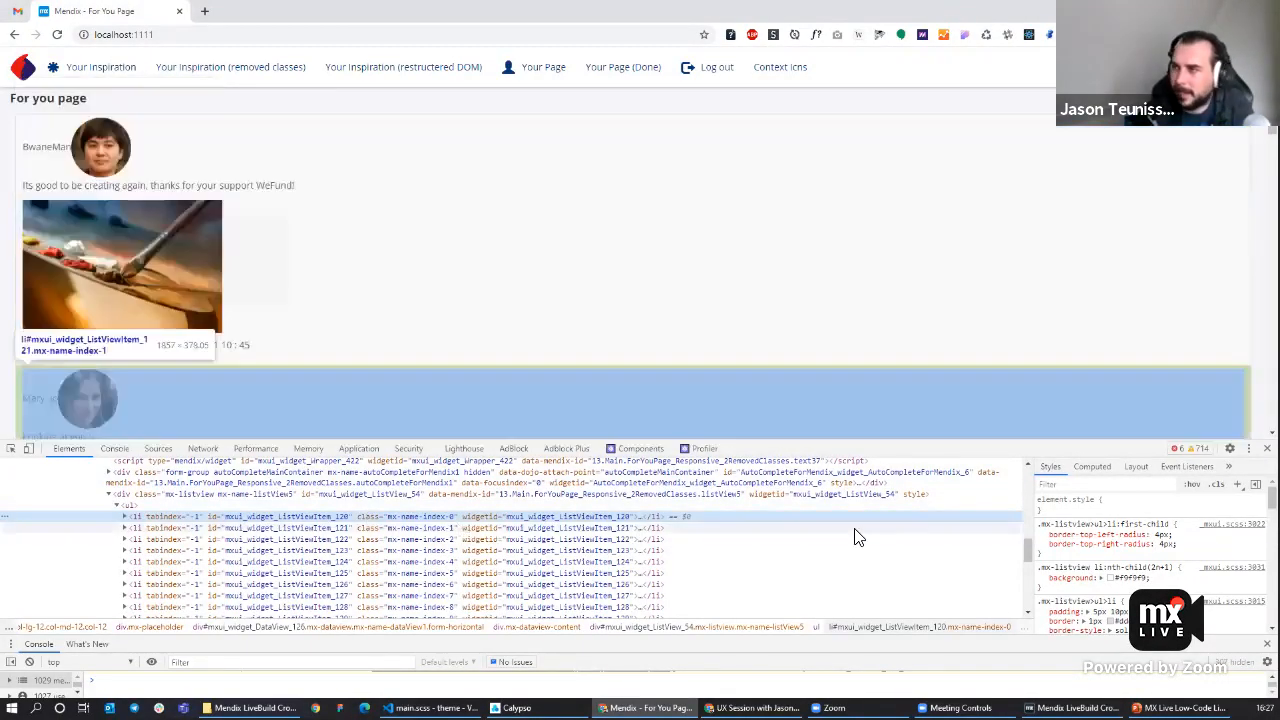
drag(1128, 442, 1124, 331)
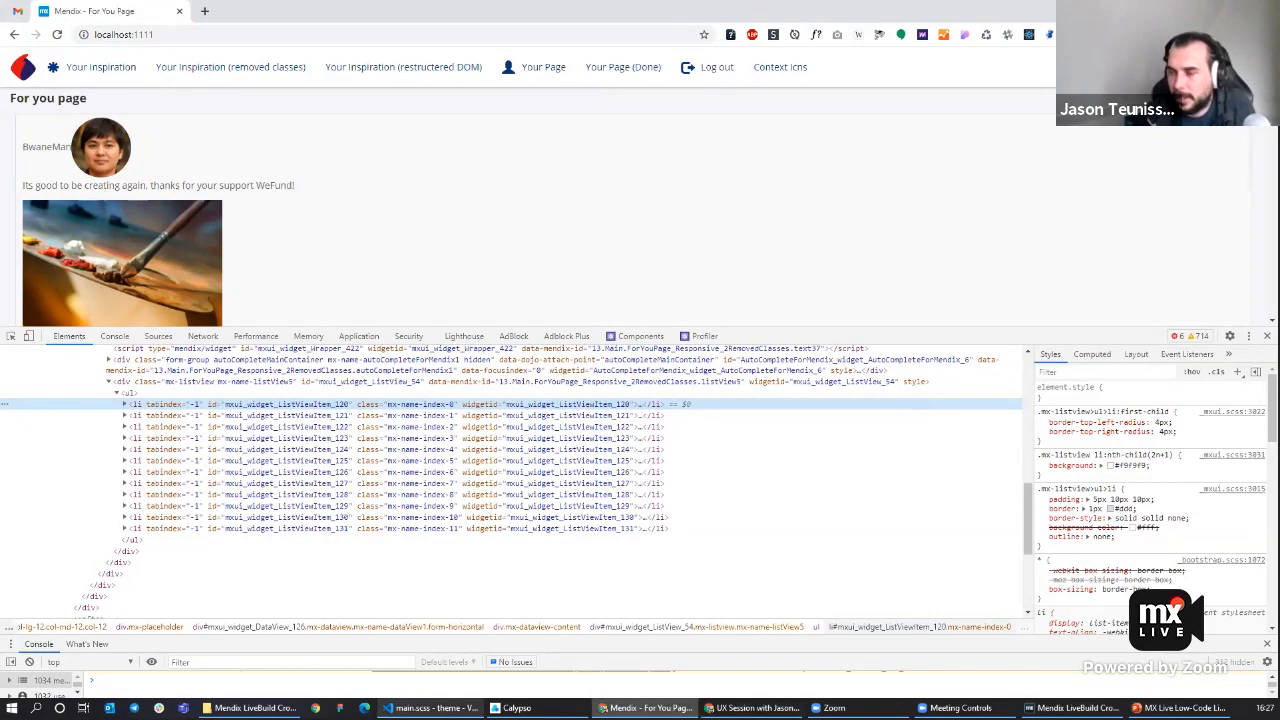
Comment out the core/_legacy/mxui import at the top of main.scss.
click(428, 708)
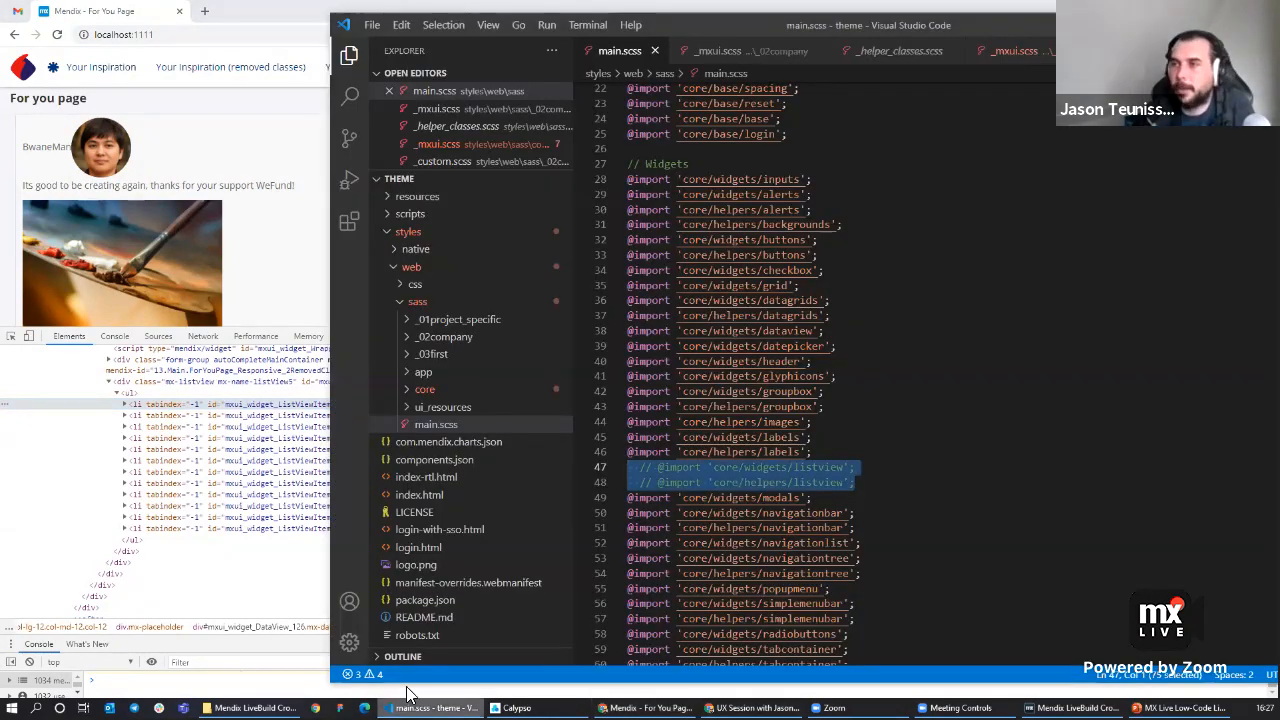
scroll(780, 490, up, 7)
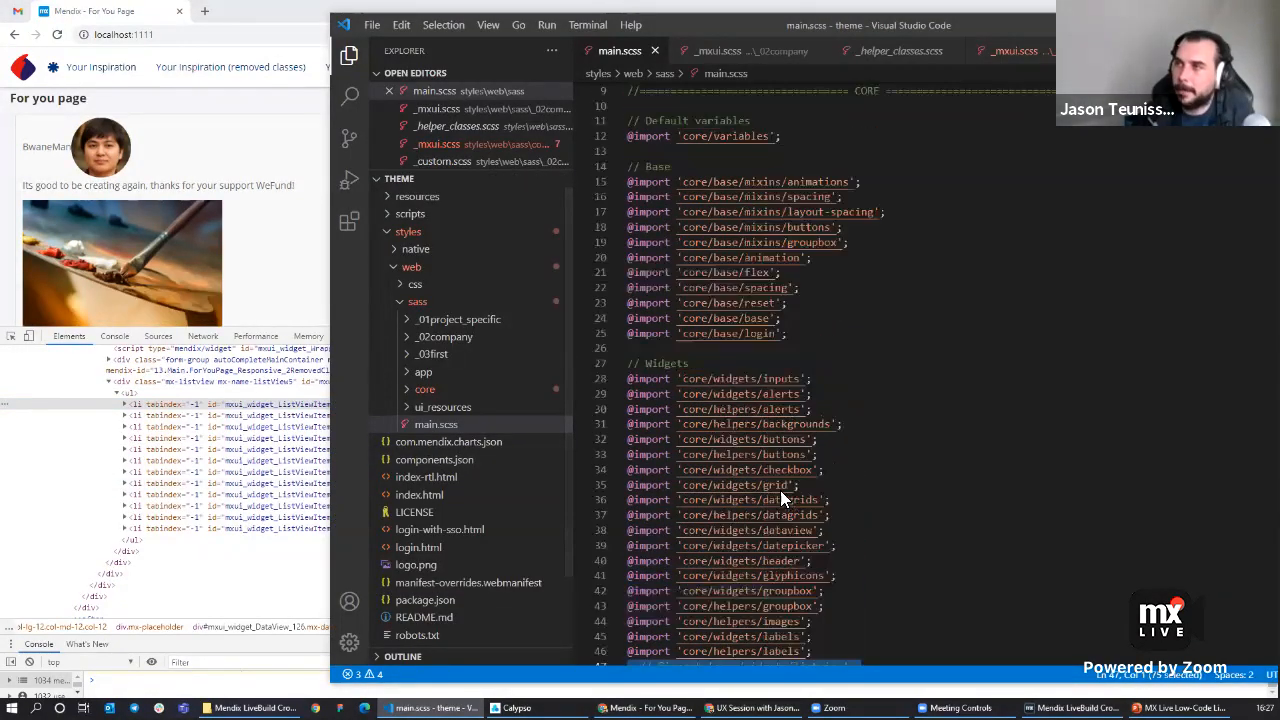
click(798, 140)
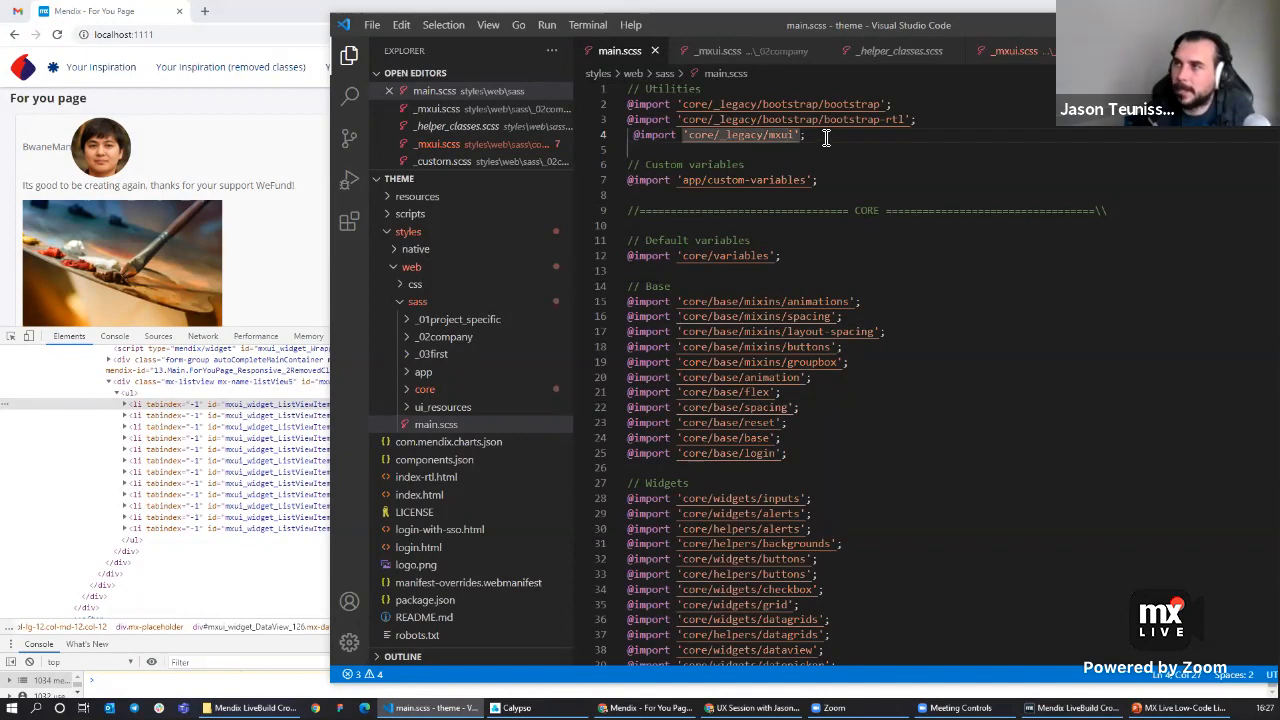
drag(830, 138, 626, 140)
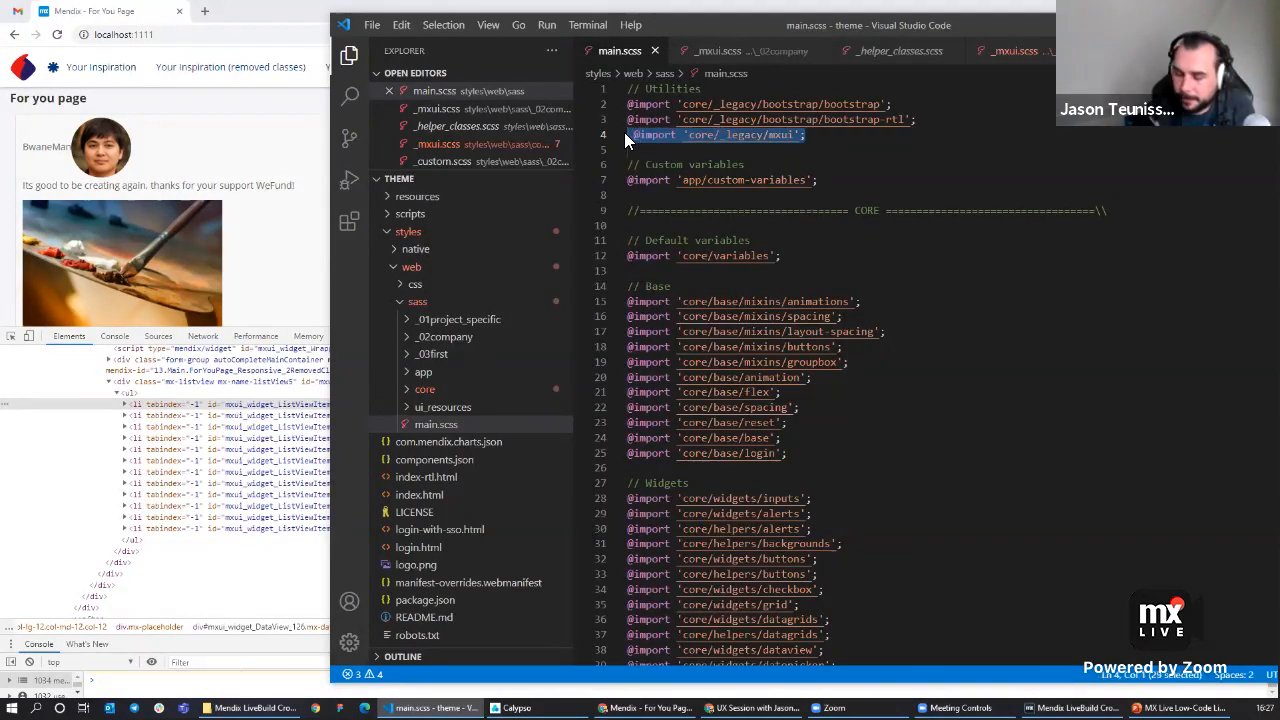
key(ctrl+slash)
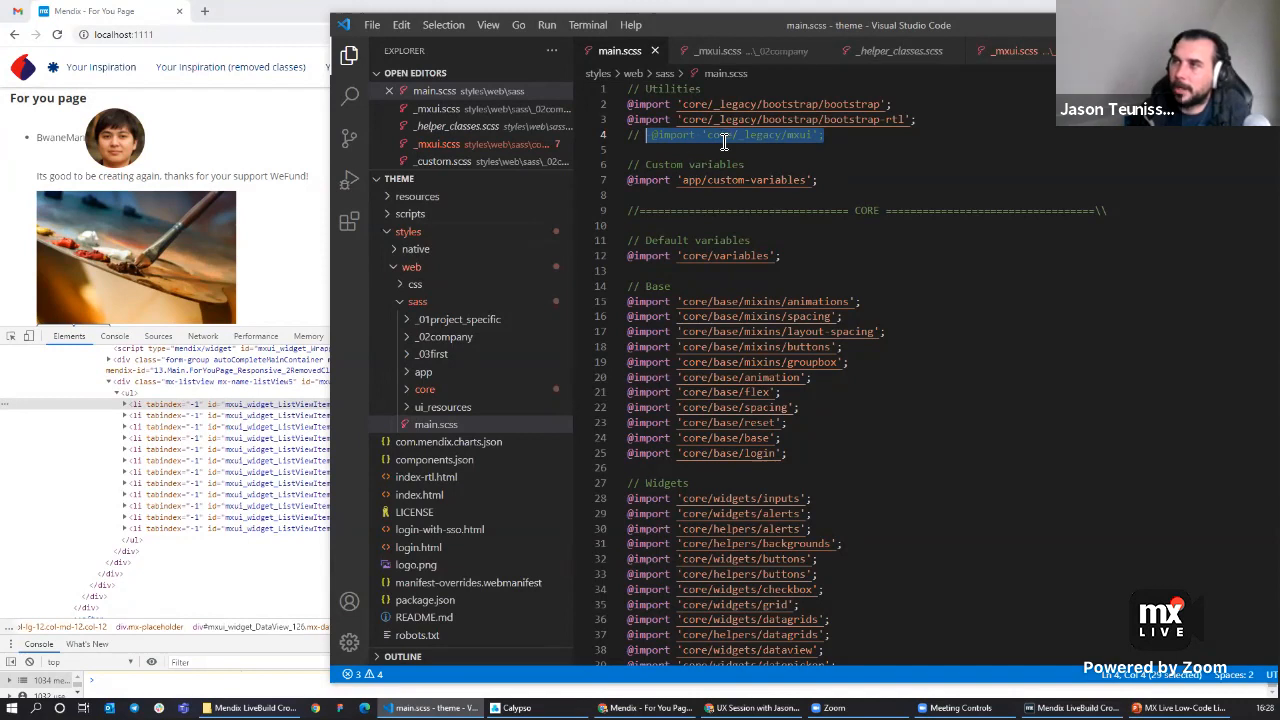
Paste a copy of the legacy _mxui.scss file into the _02company folder.
click(410, 390)
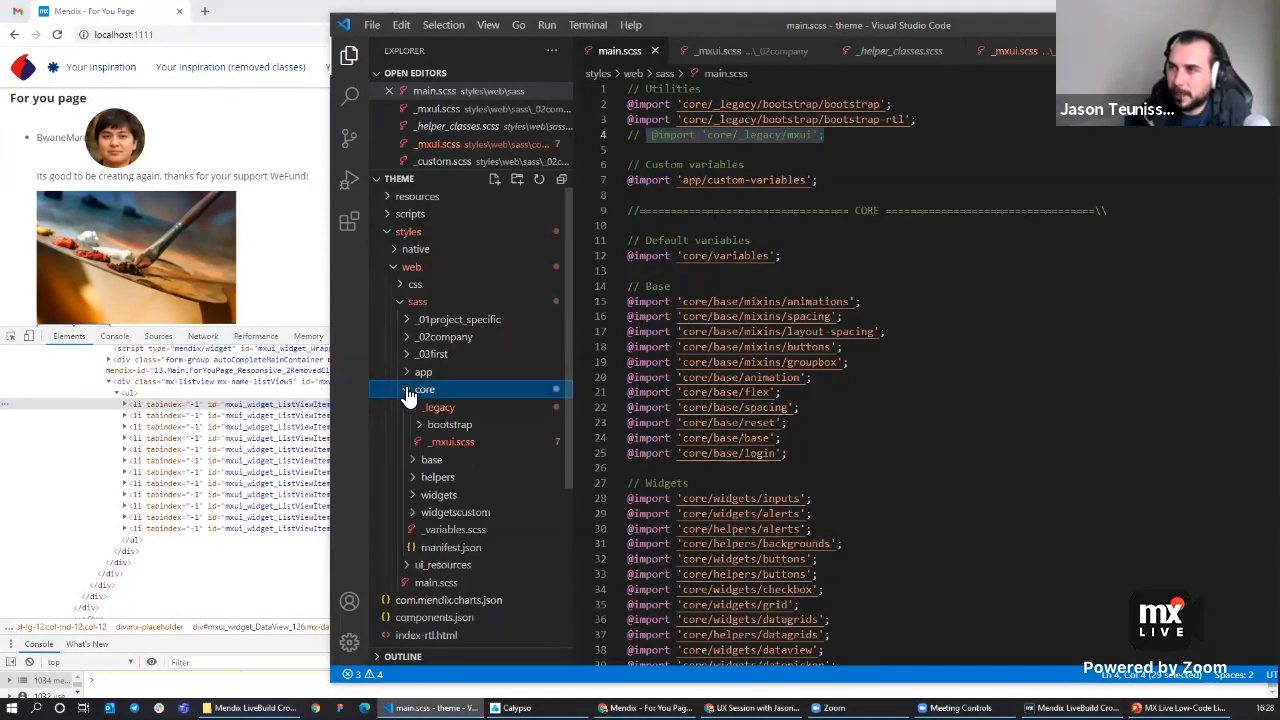
click(455, 443)
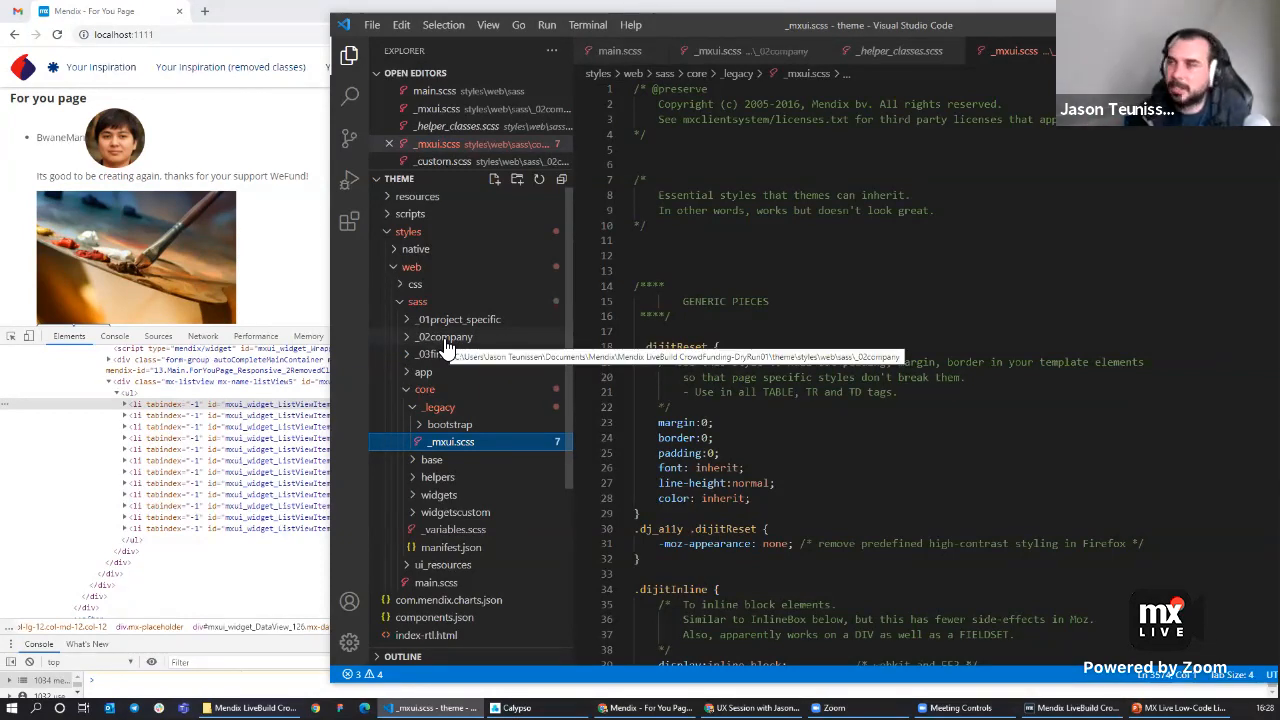
click(408, 341)
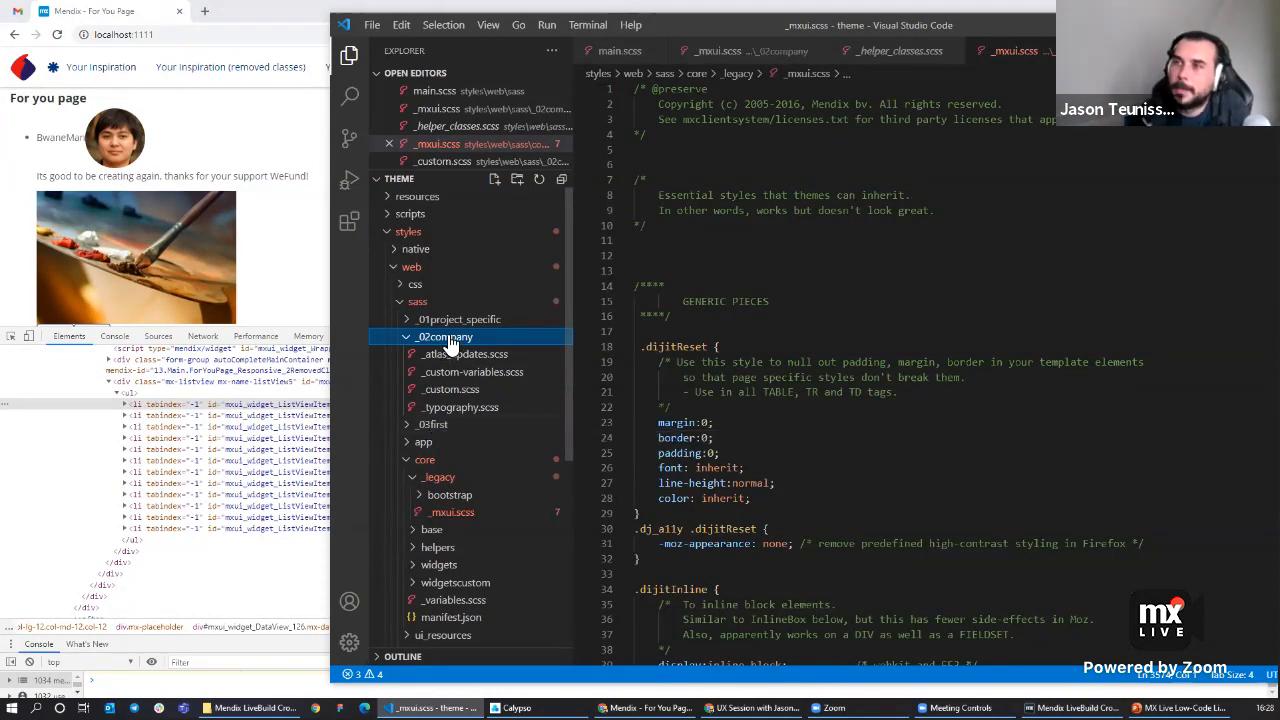
key(ctrl+v)
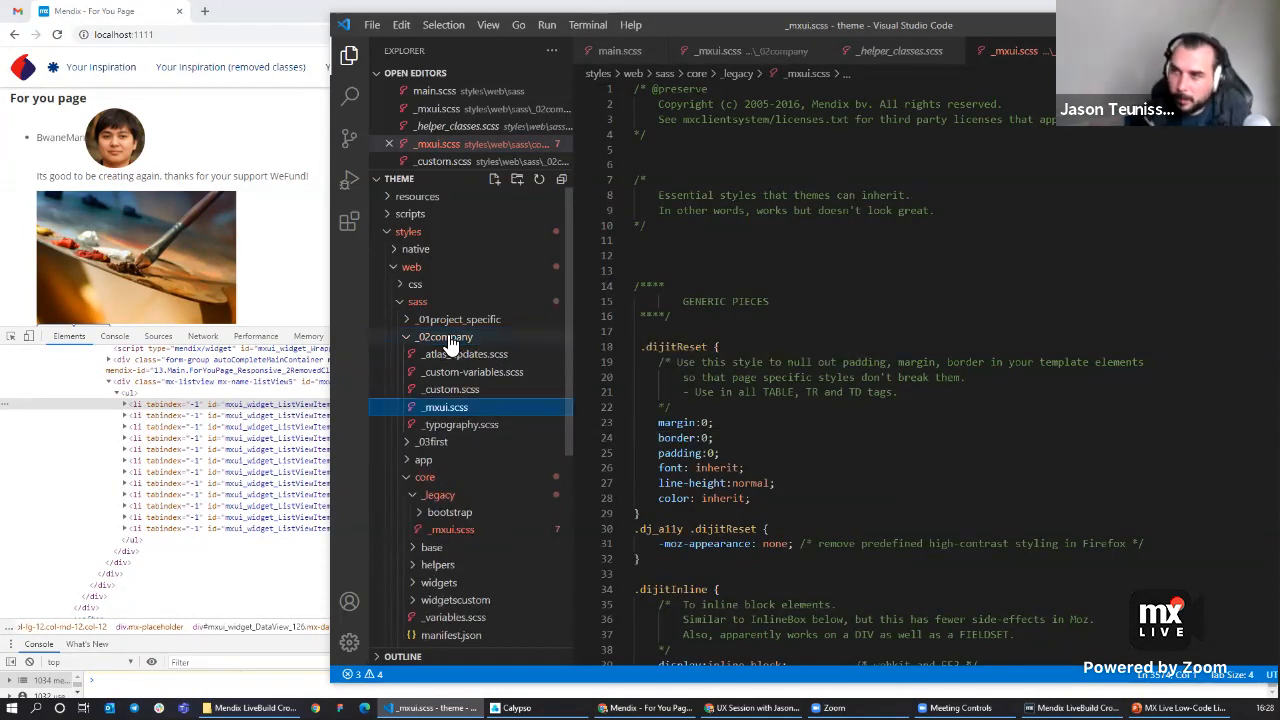
Uncomment the mxui.scss import in the _02company folder's _custom.scss file.
click(473, 390)
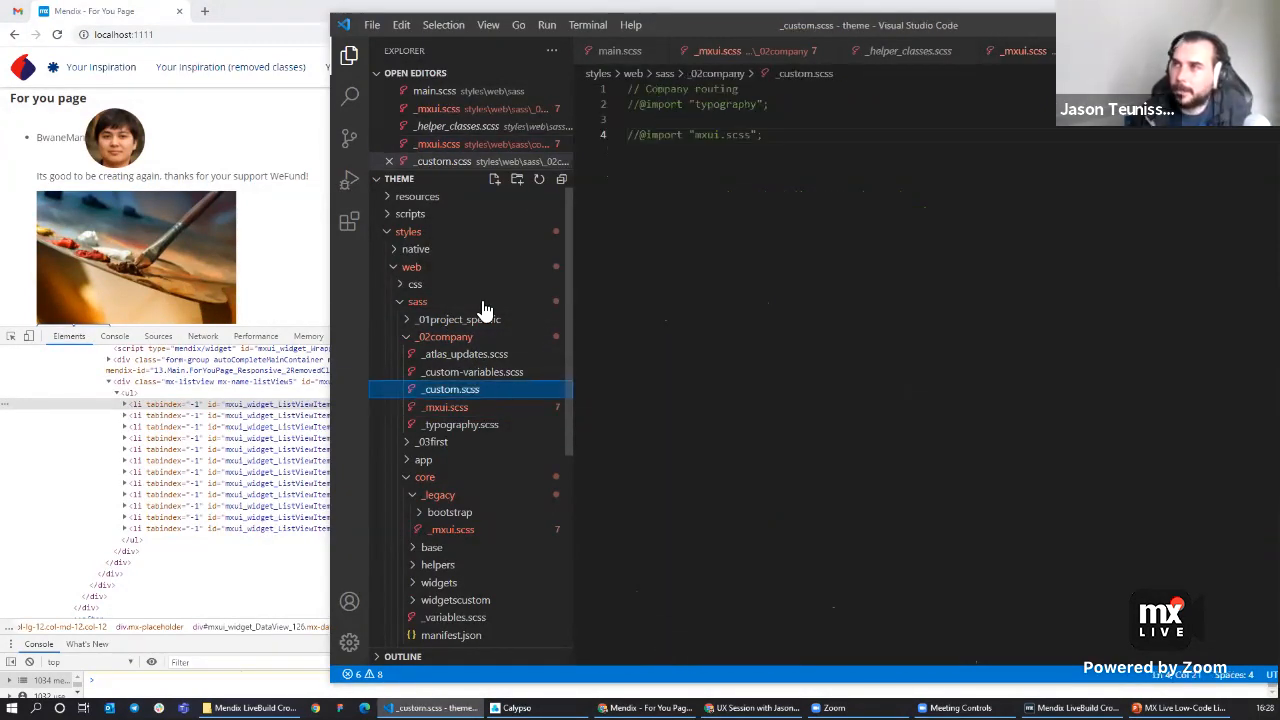
click(638, 136)
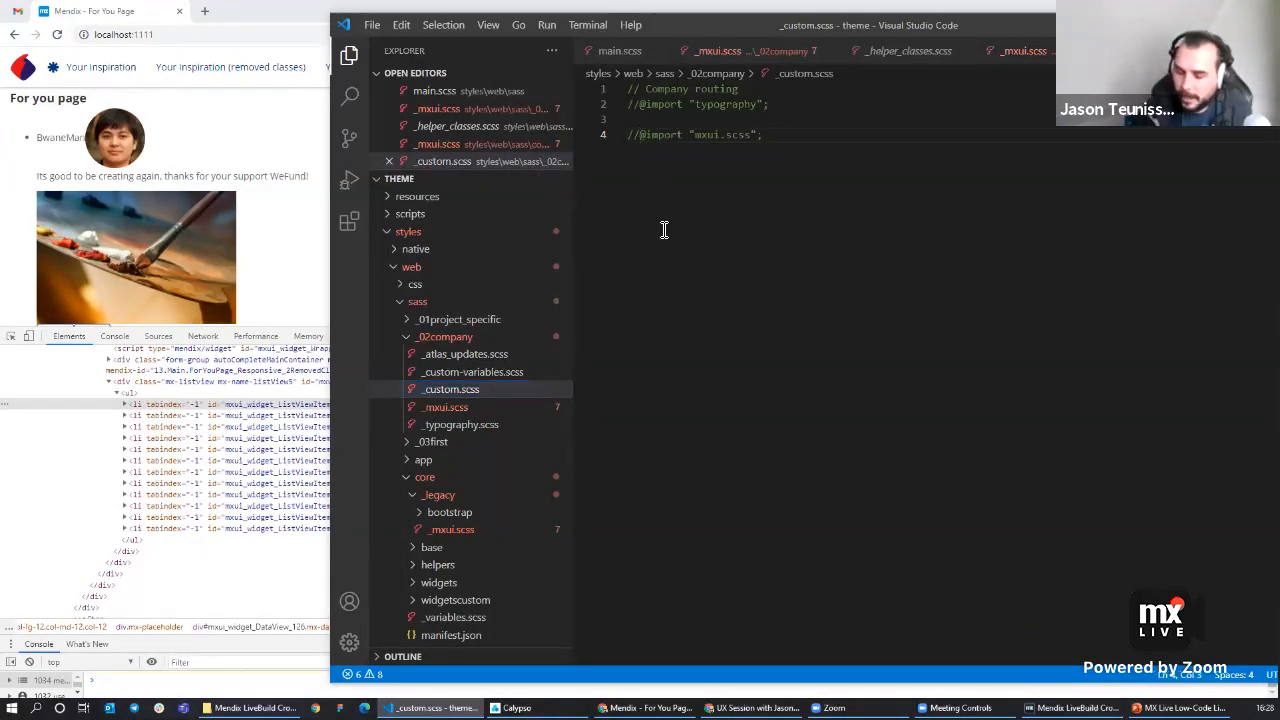
key(BackSpace)
key(BackSpace)
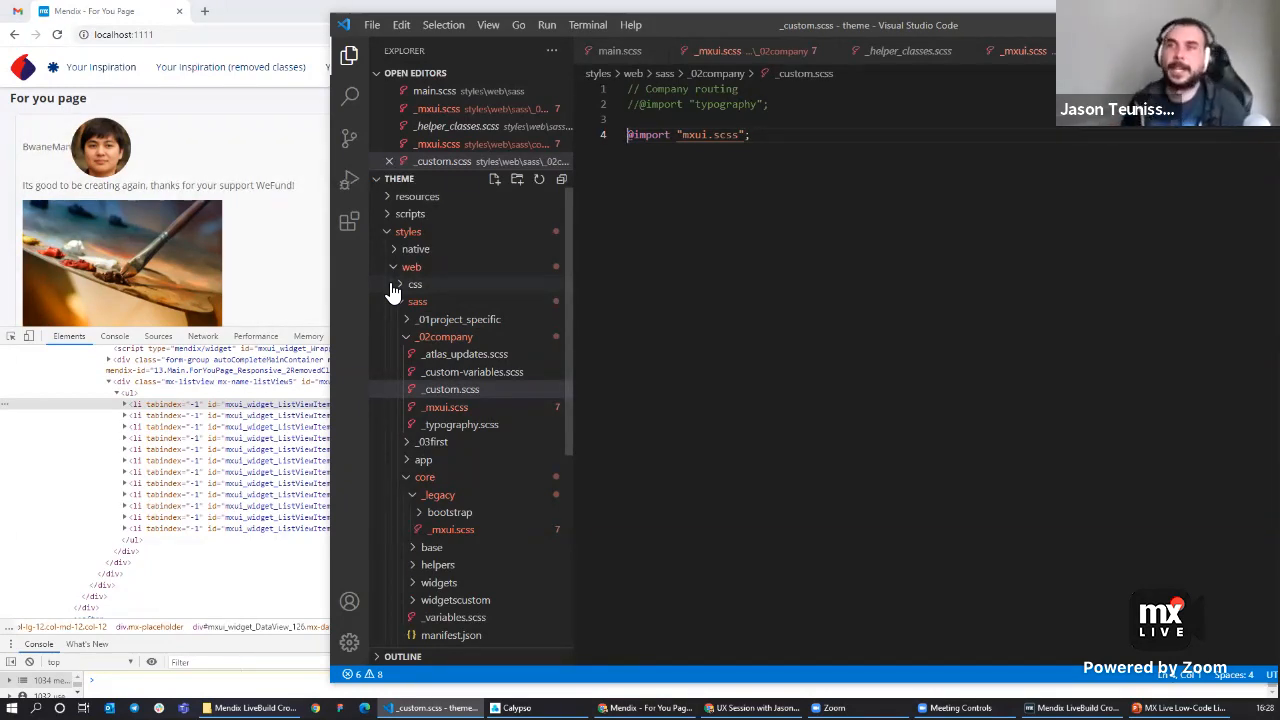
Open the copied _mxui.scss in _02company and search it for 'listvi'.
click(478, 410)
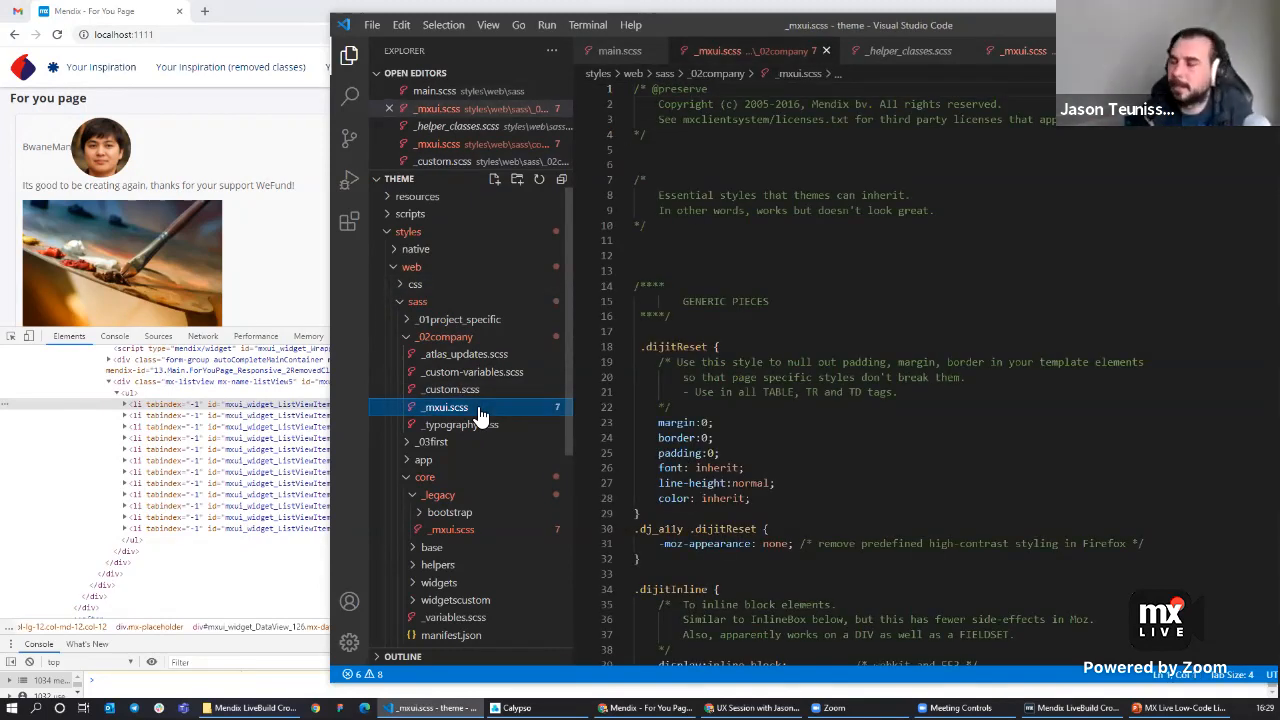
click(814, 319)
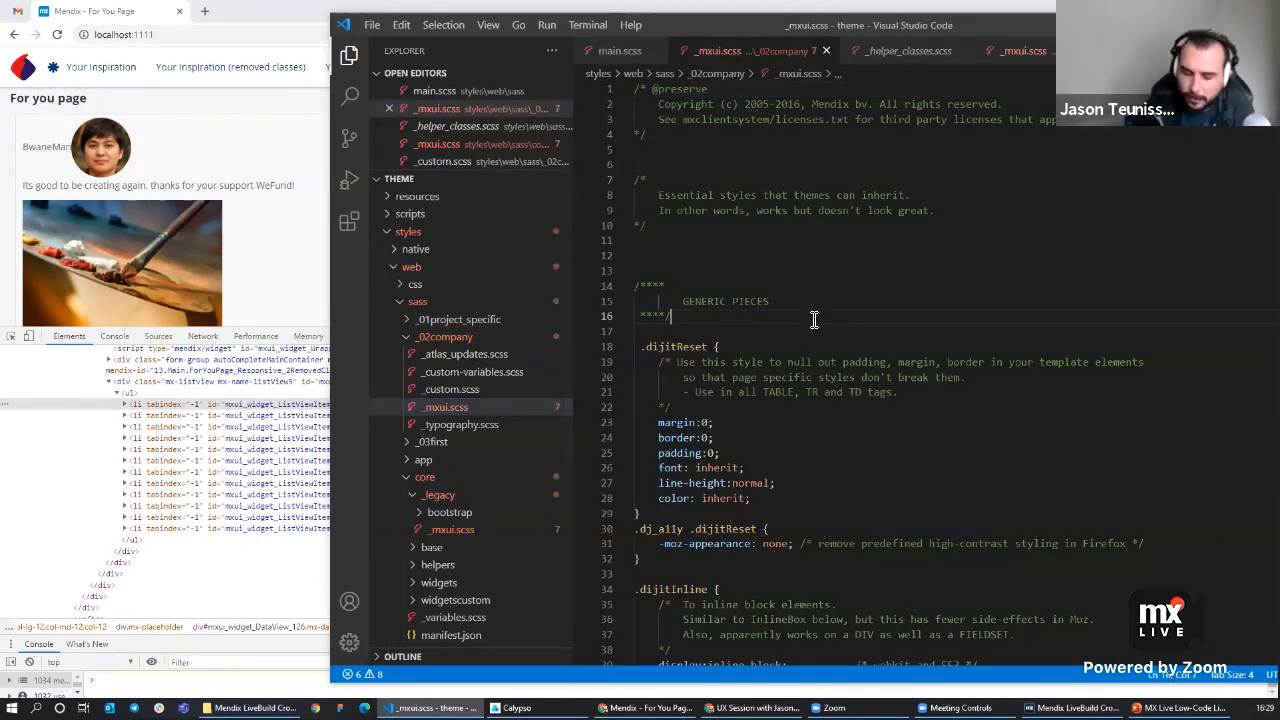
key(ctrl+f)
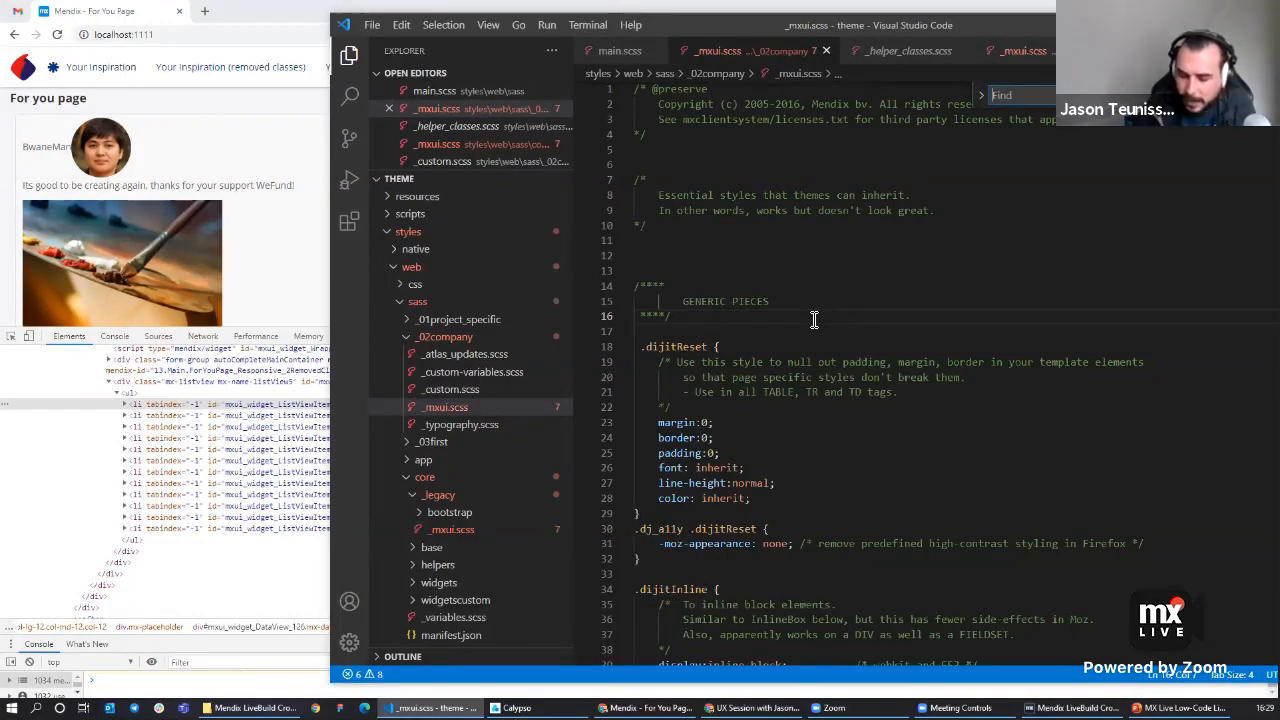
text(listvi)
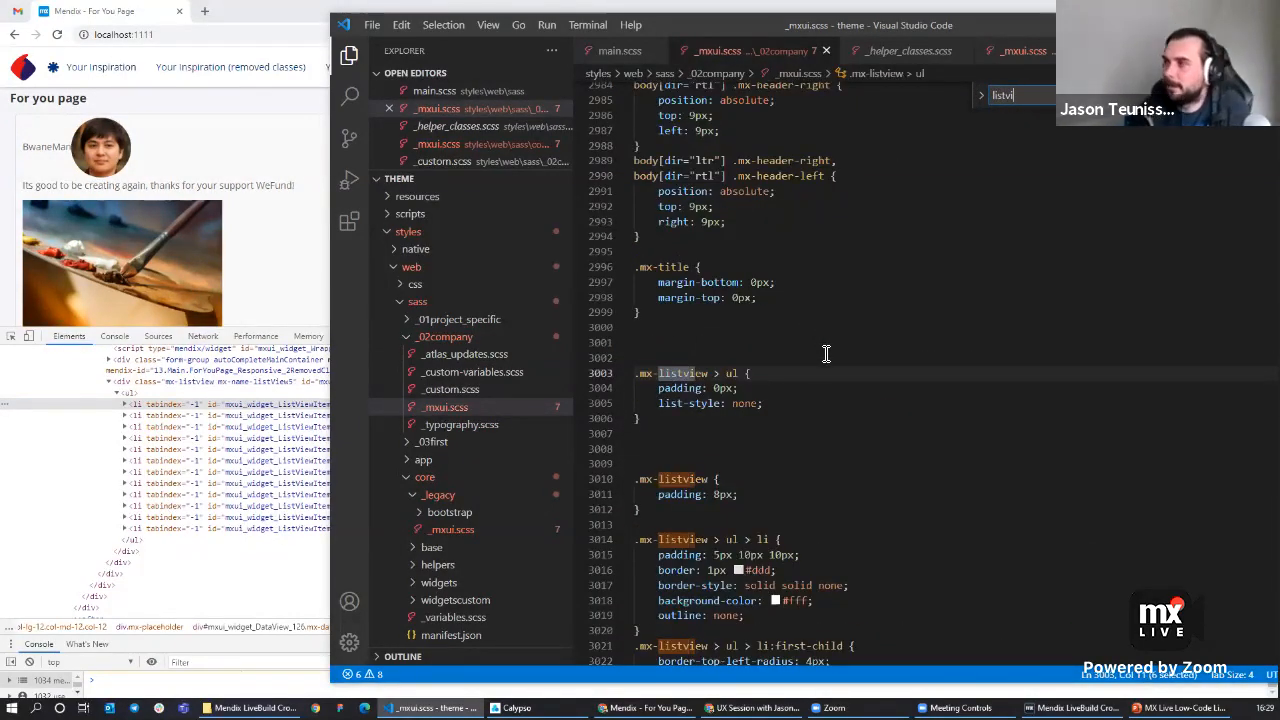
Comment out the .mx-listview rules from the padding block through the li.selected rule in the copied _mxui.scss.
click(825, 345)
scroll(826, 342, down, 5)
scroll(822, 338, down, 3)
scroll(820, 337, up, 3)
scroll(768, 270, up, 2)
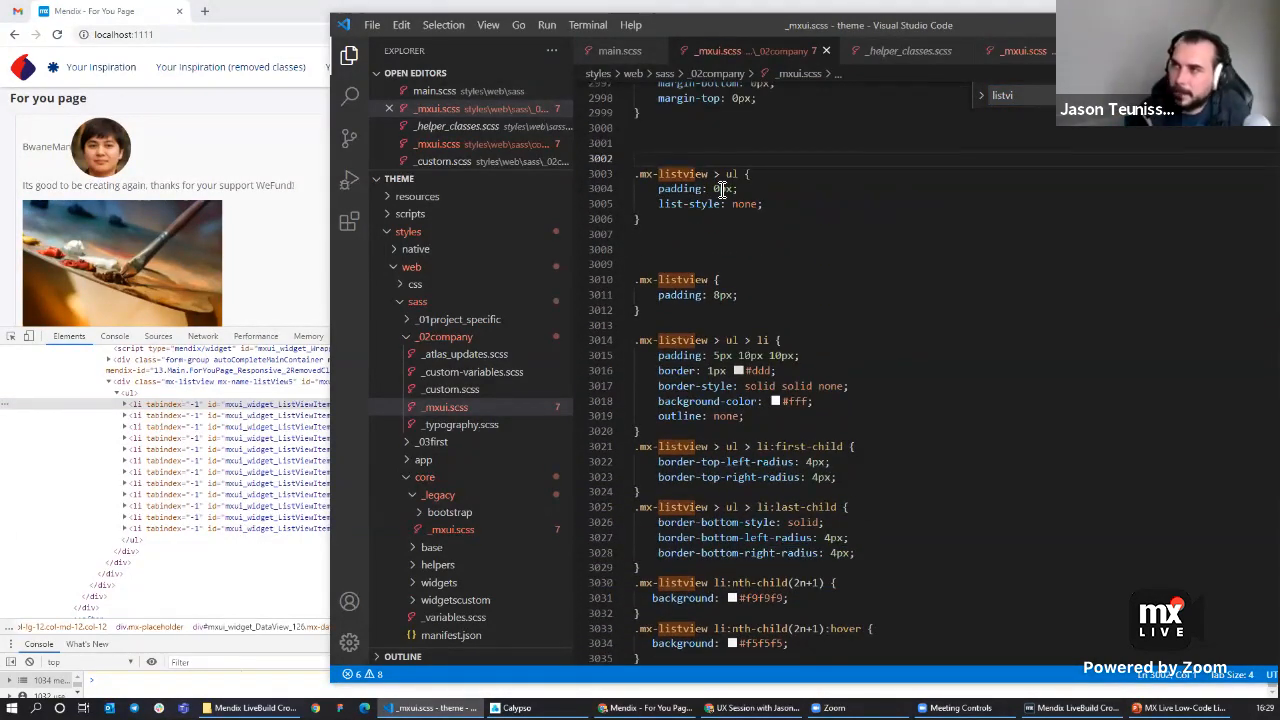
drag(763, 204, 636, 200)
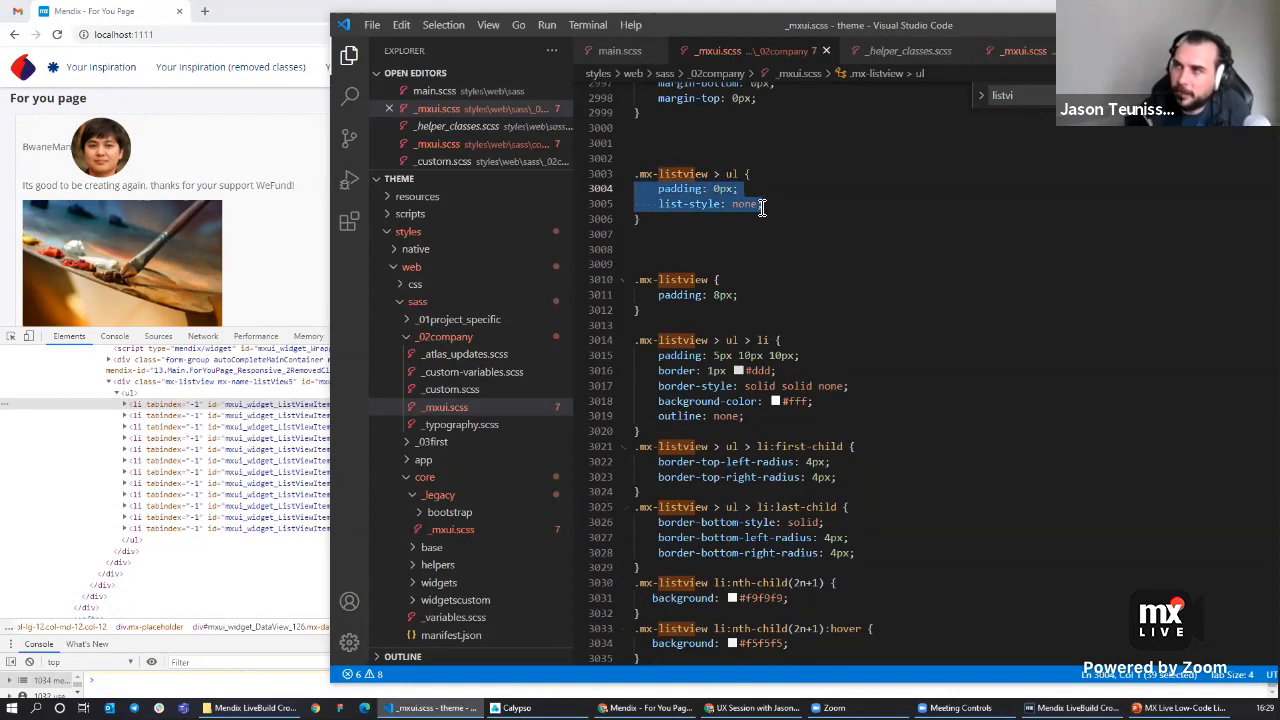
click(743, 237)
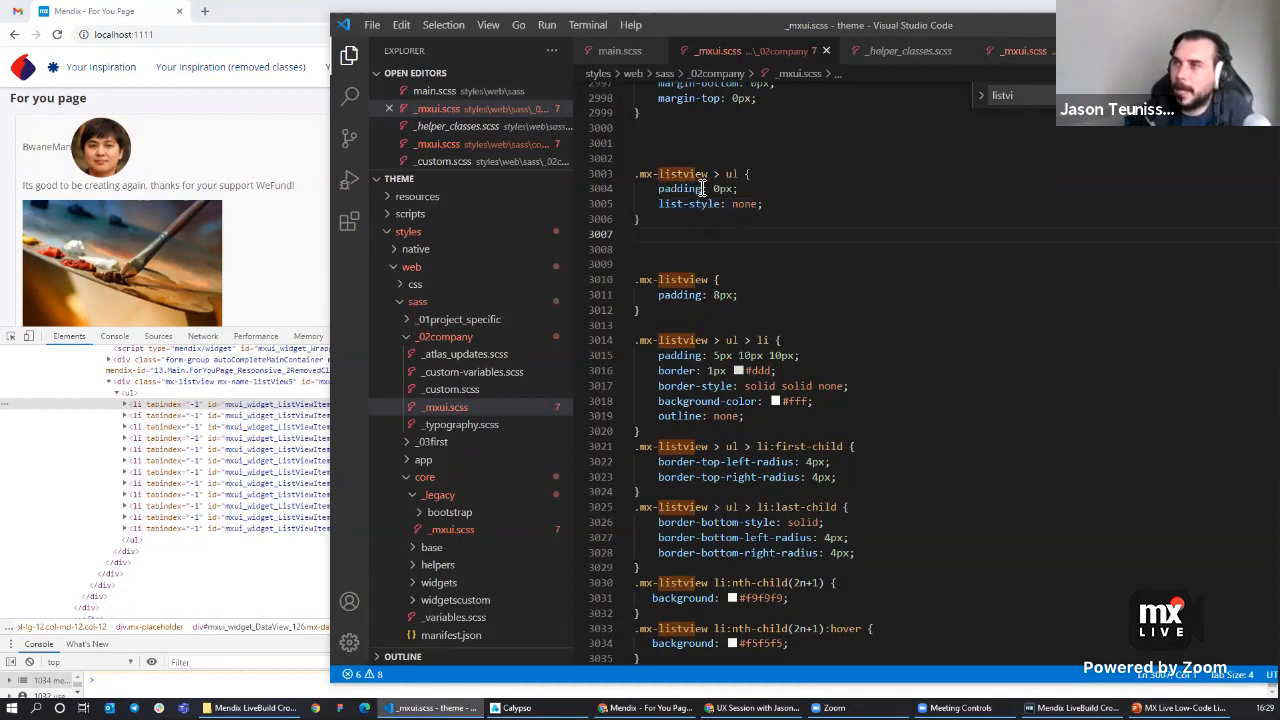
click(771, 279)
scroll(775, 290, down, 4)
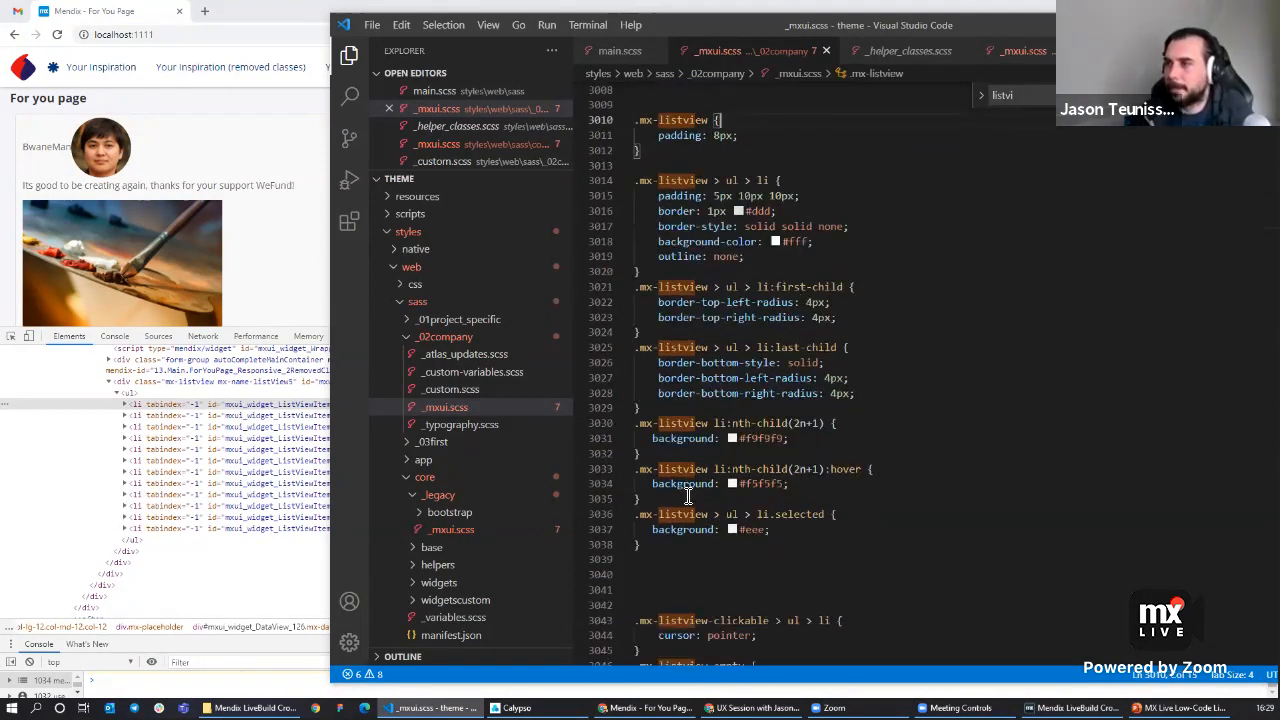
drag(666, 545, 620, 248)
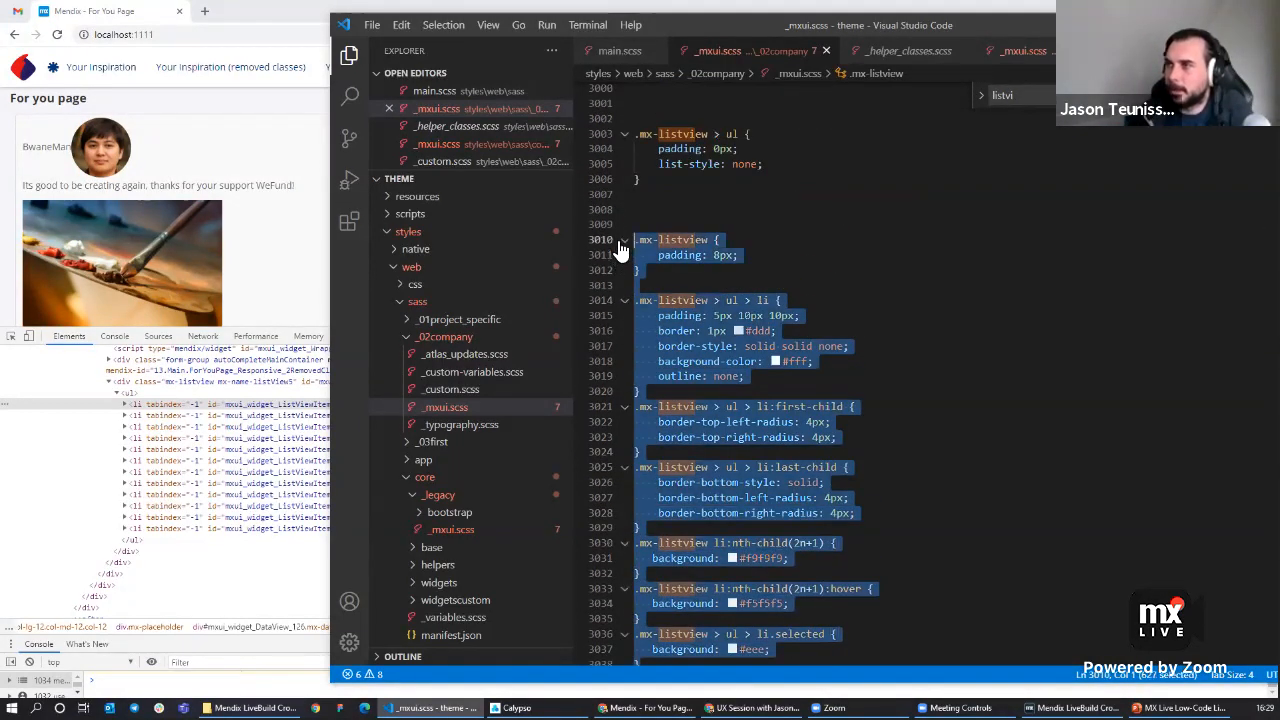
key(ctrl+slash)
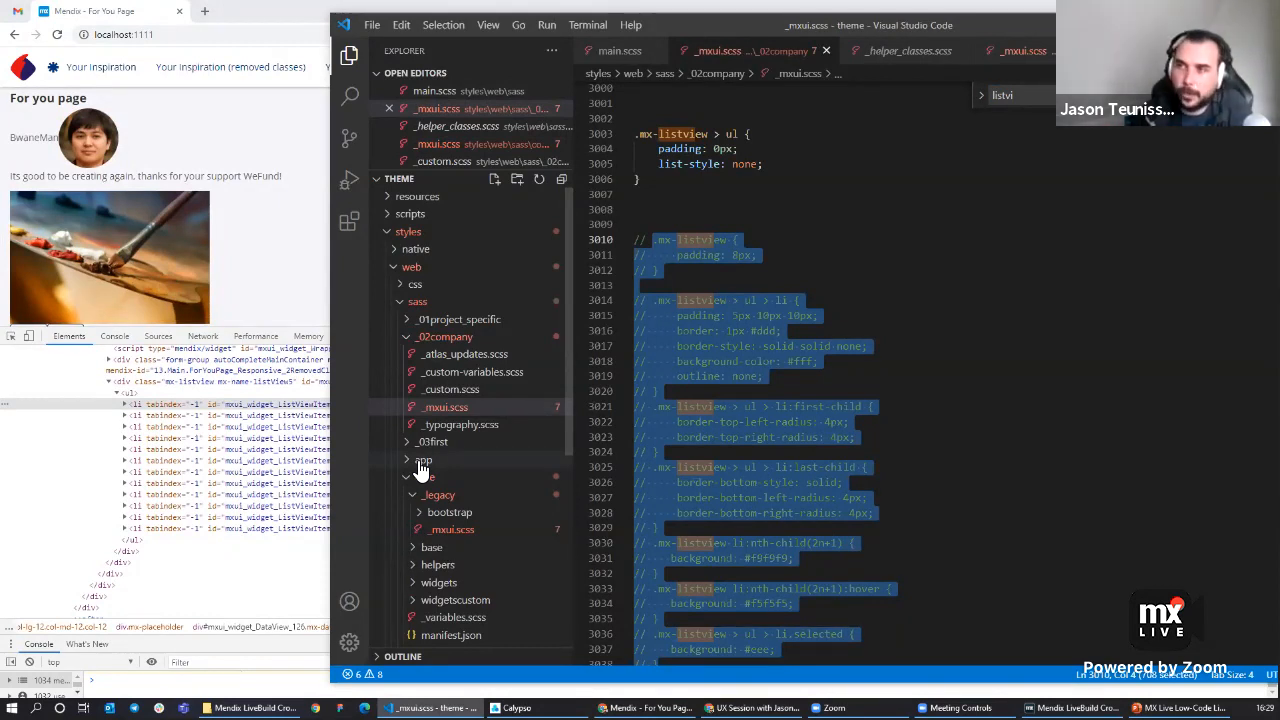
Review the removed-imports notes in _atlas_updates.scss and the imports in main.scss.
click(476, 356)
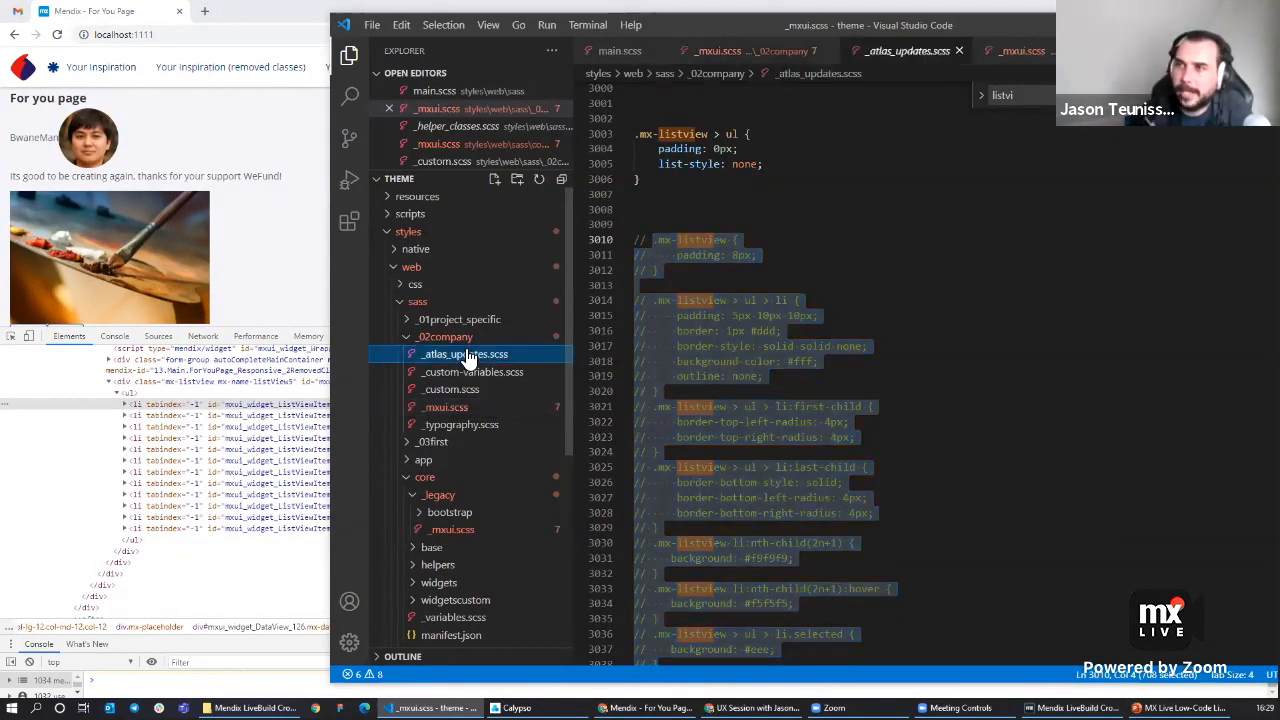
click(843, 331)
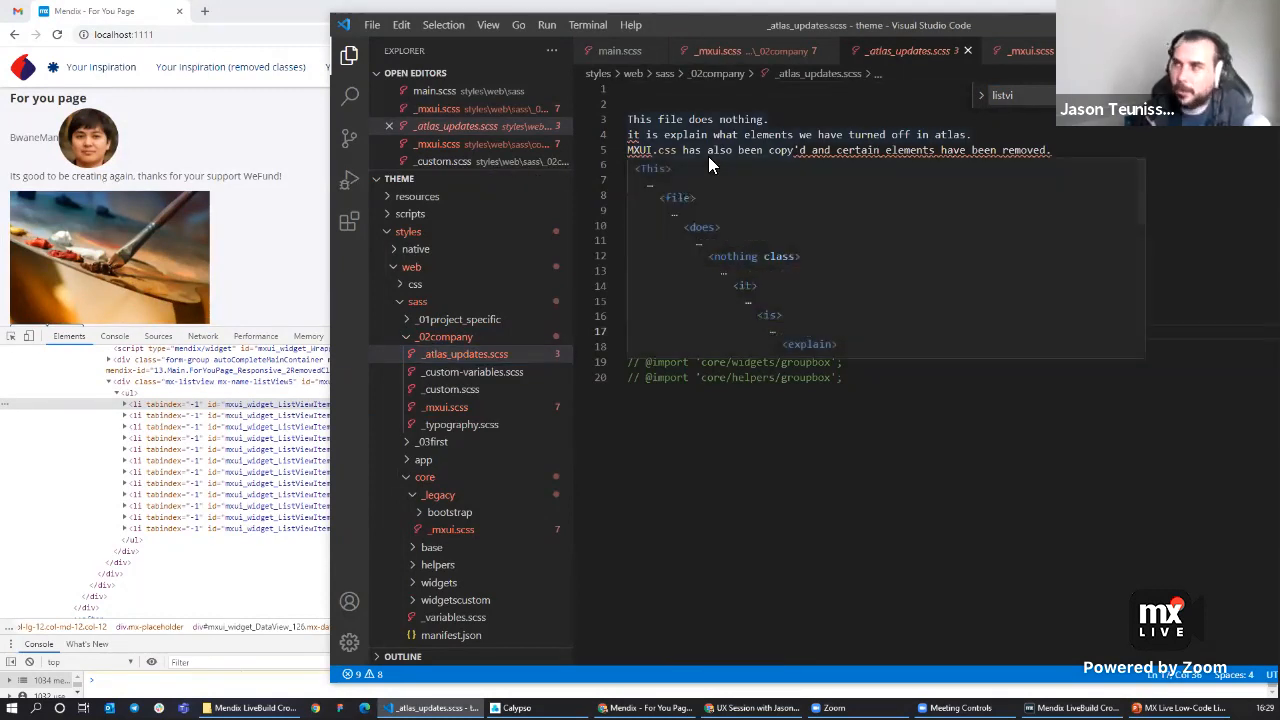
click(860, 380)
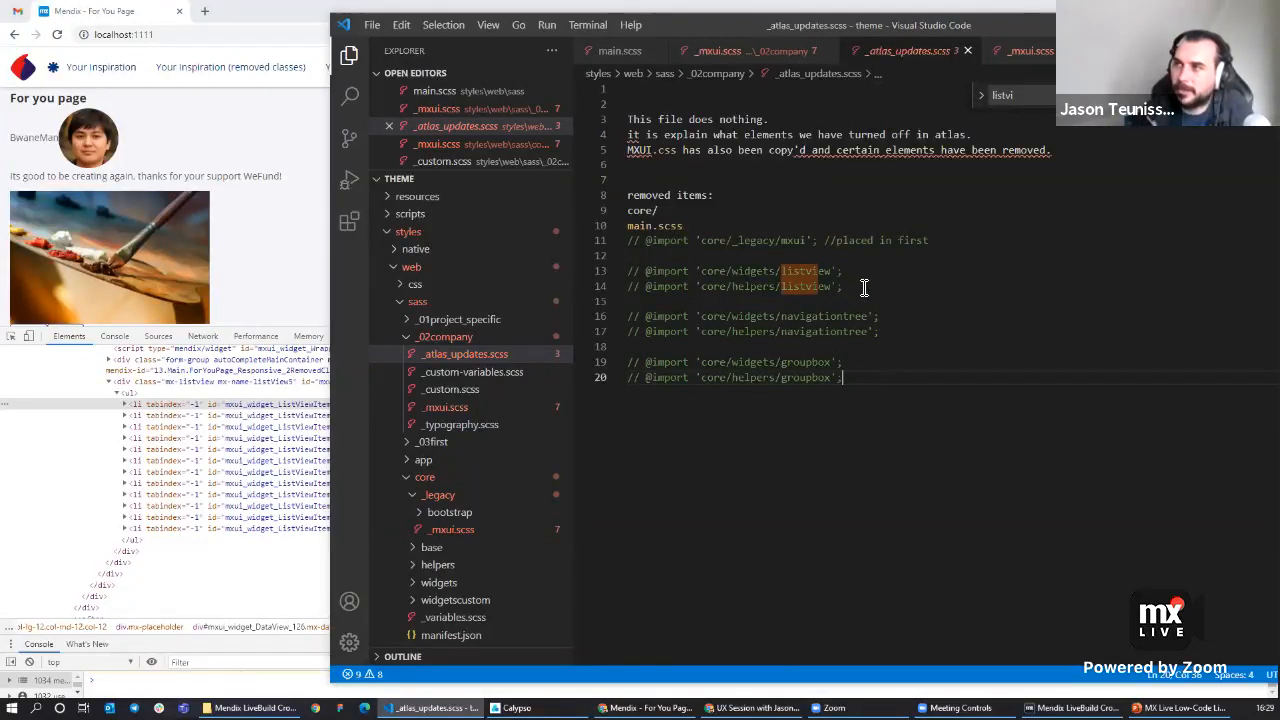
drag(926, 242, 679, 243)
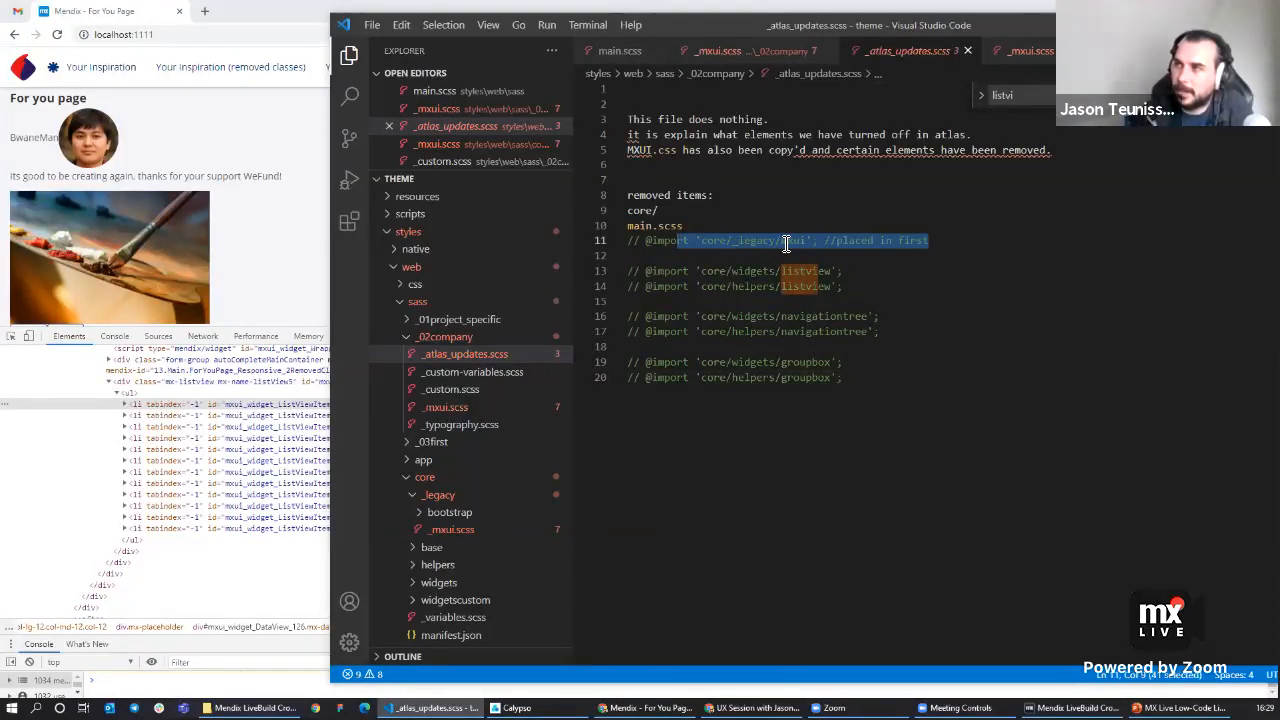
click(856, 287)
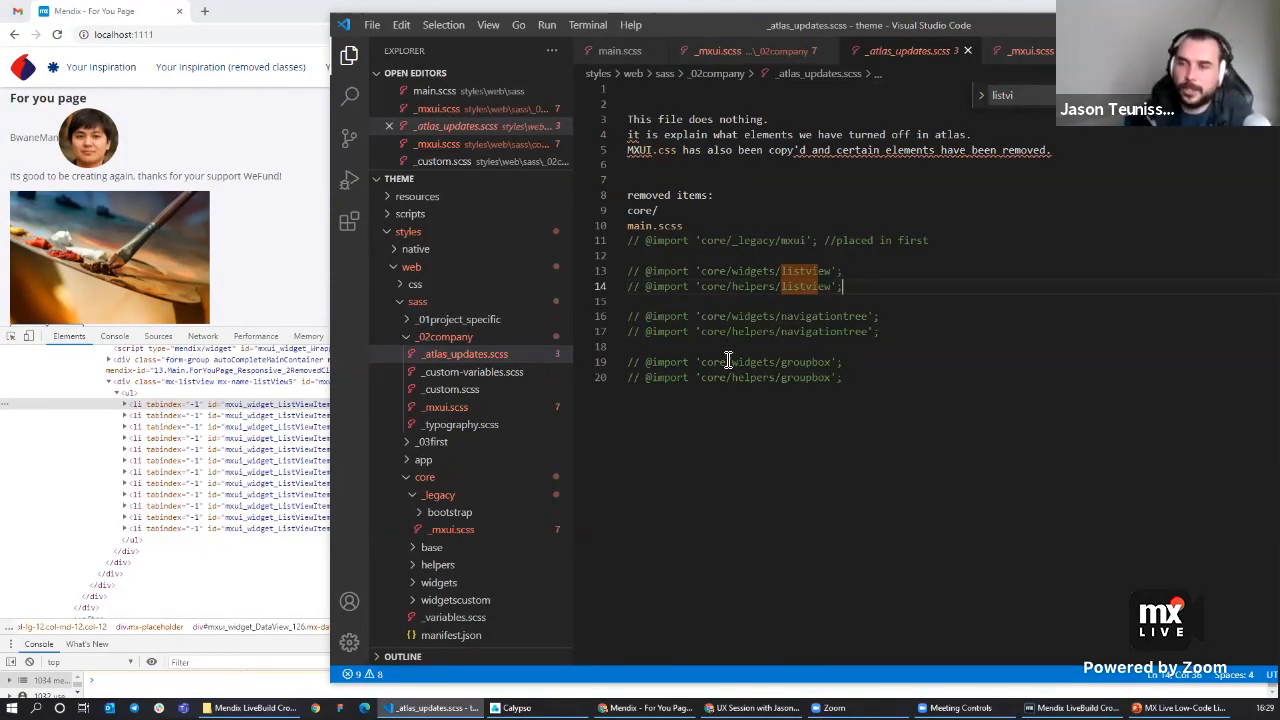
scroll(430, 470, down, 2)
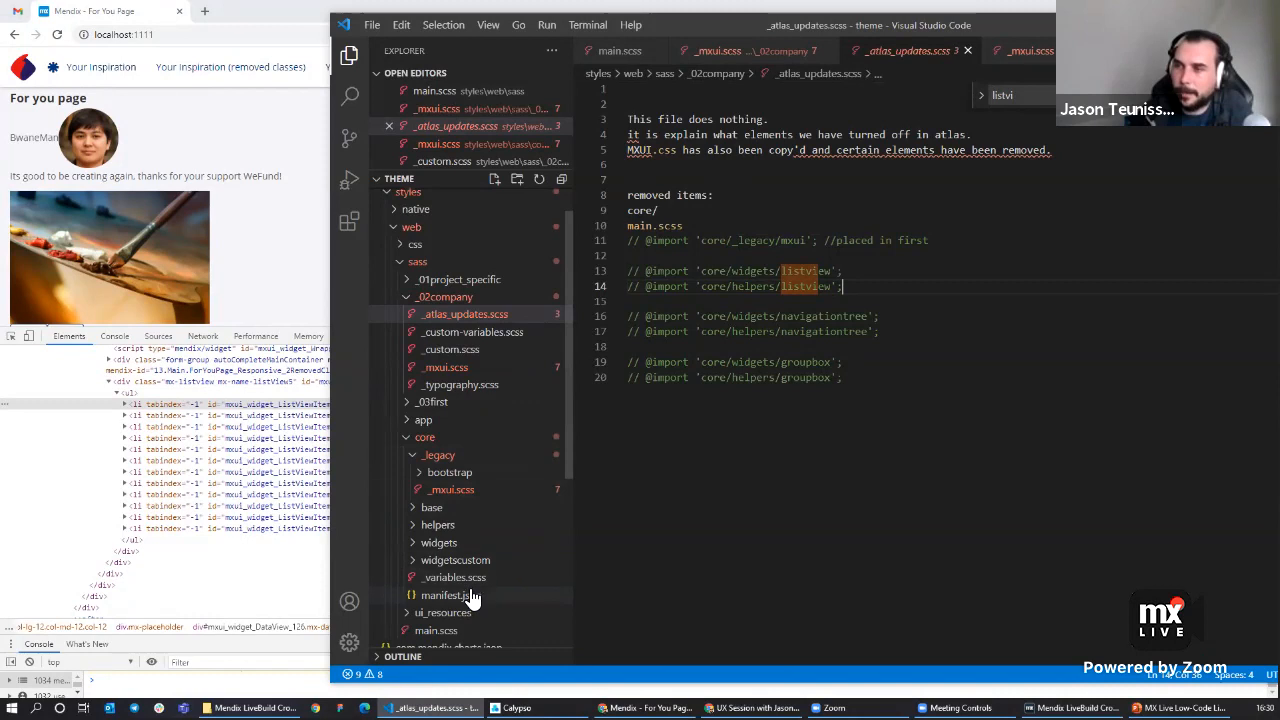
scroll(471, 568, down, 2)
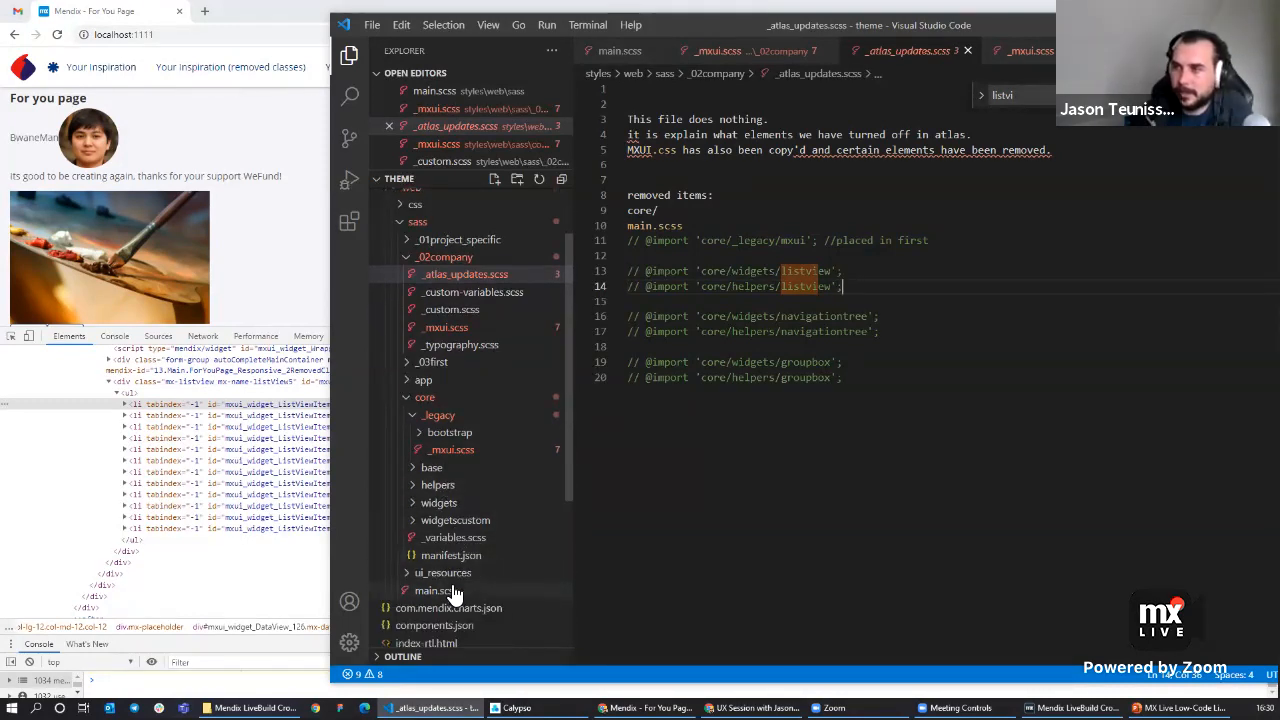
click(455, 590)
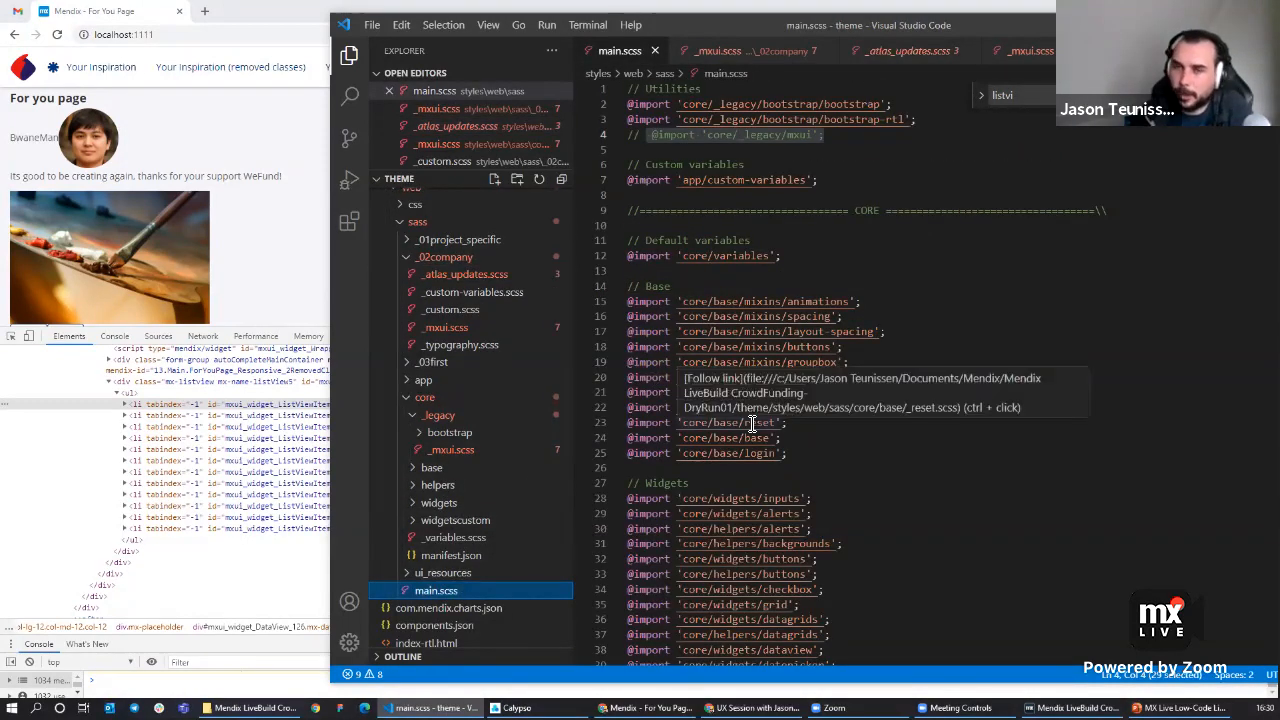
Switch to the browser and scroll through the For You page with DevTools open.
click(286, 275)
drag(771, 363, 777, 423)
scroll(366, 246, down, 2)
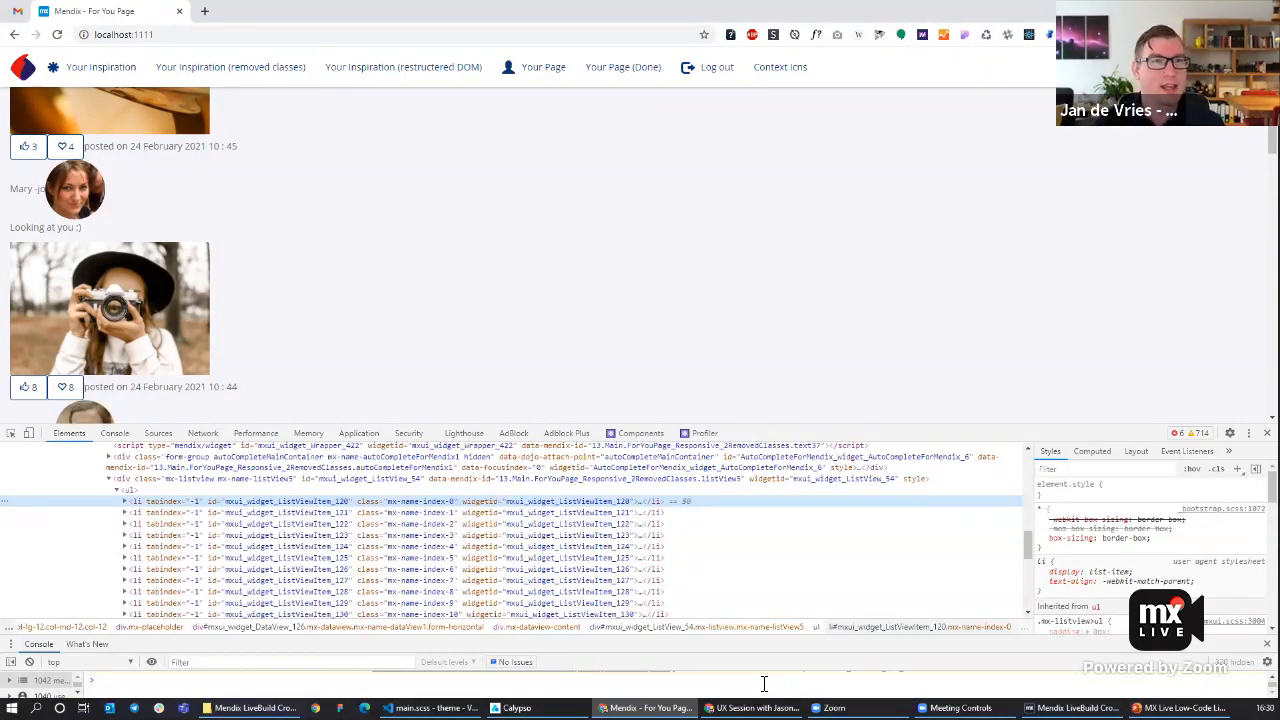
scroll(666, 277, up, 2)
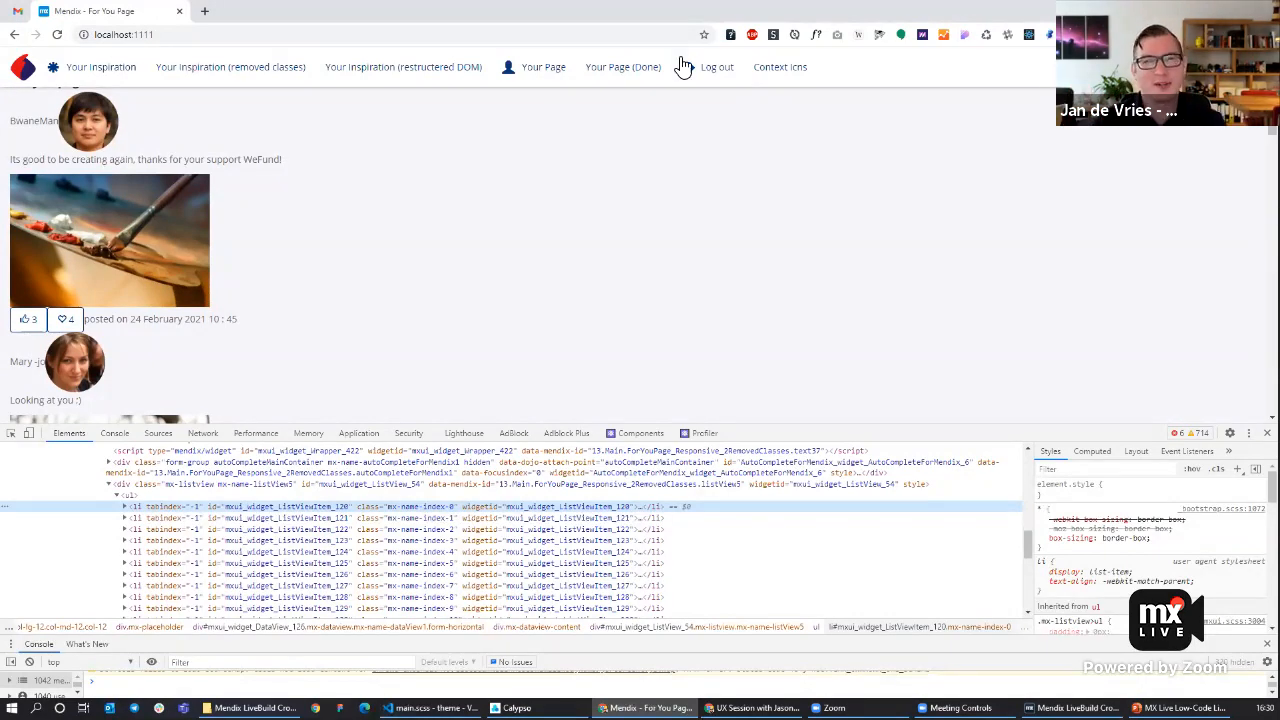
scroll(607, 271, up, 1)
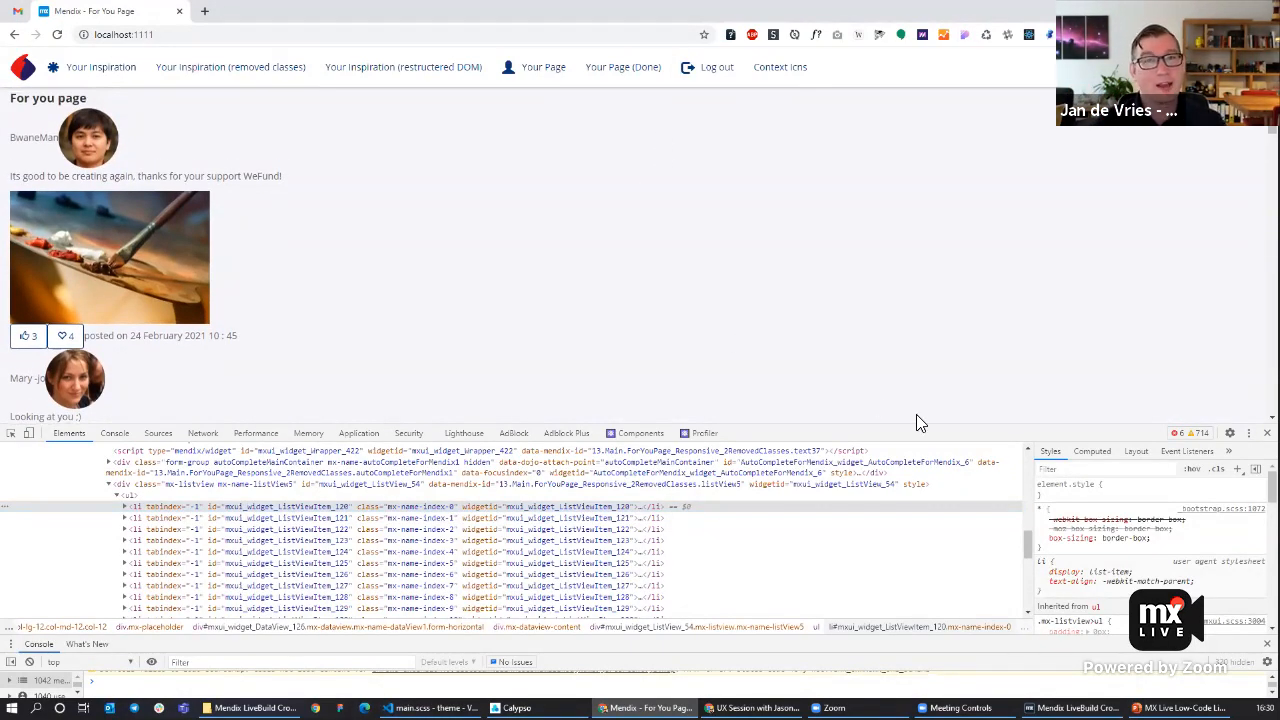
drag(934, 435, 936, 501)
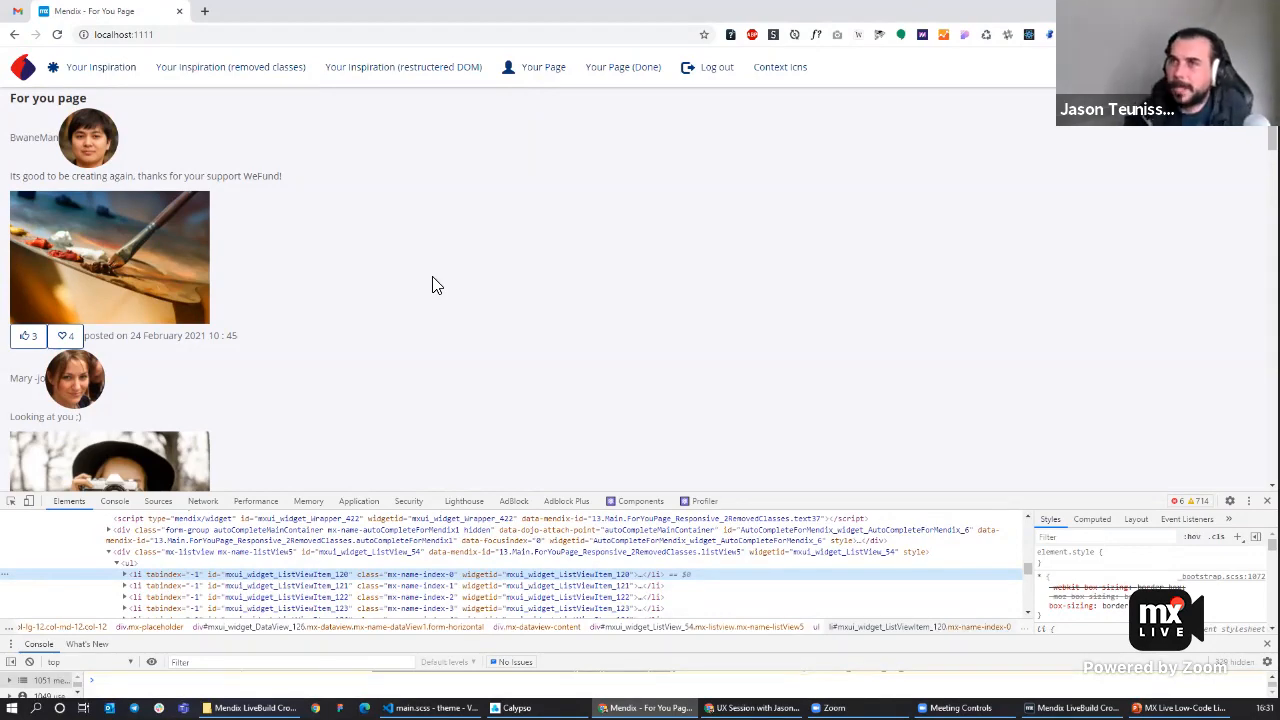
Switch to Studio Pro and change the page's layout to _Desktop_3_9 (LSG_Layouts).
click(1076, 708)
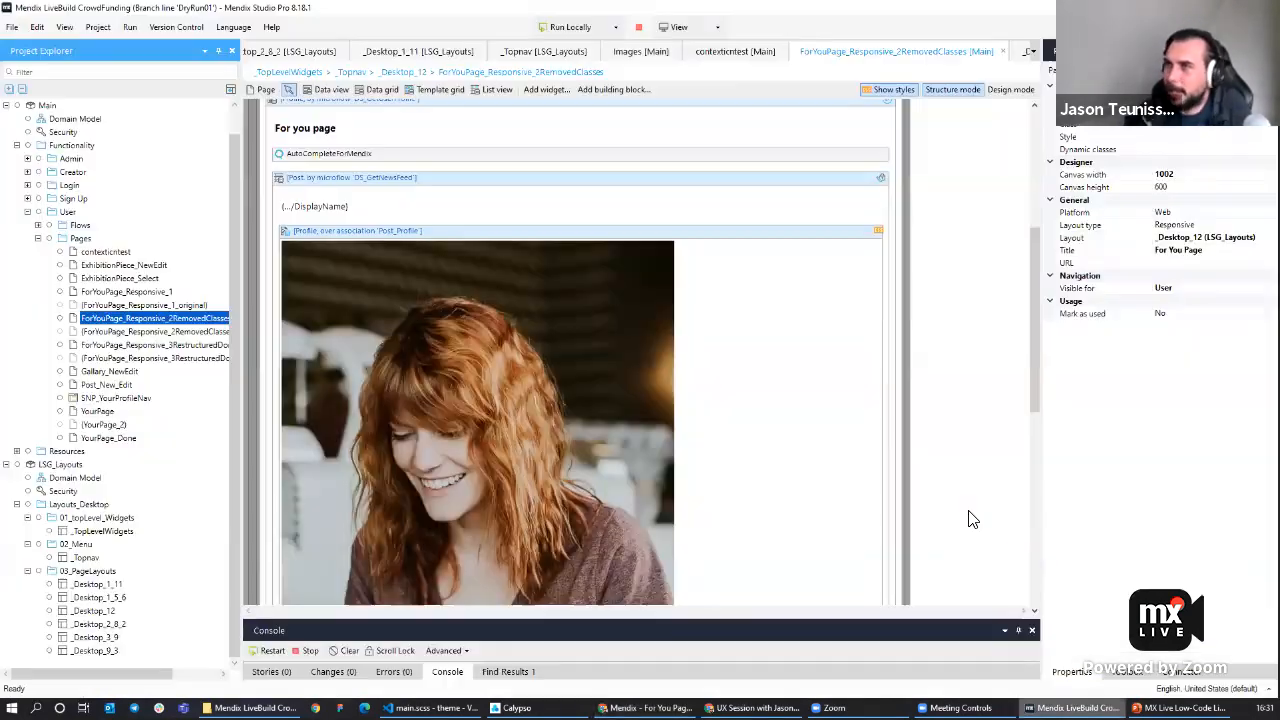
click(956, 231)
scroll(959, 255, up, 4)
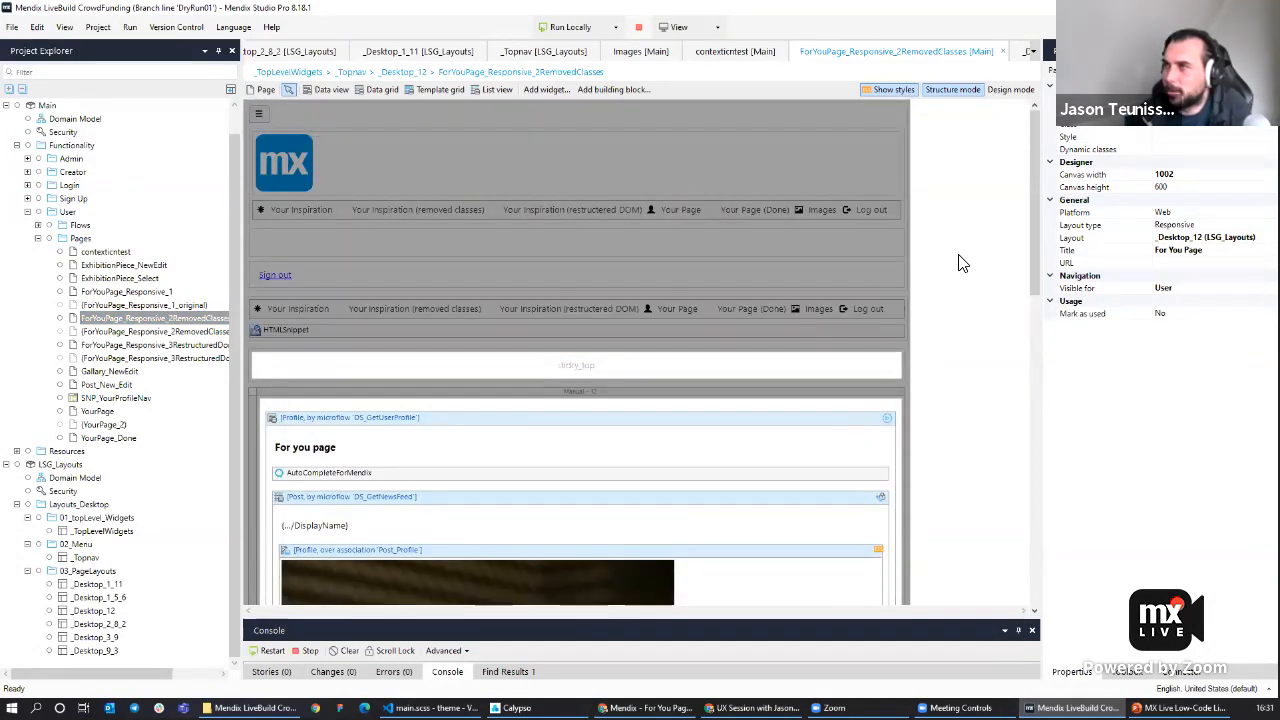
click(1237, 238)
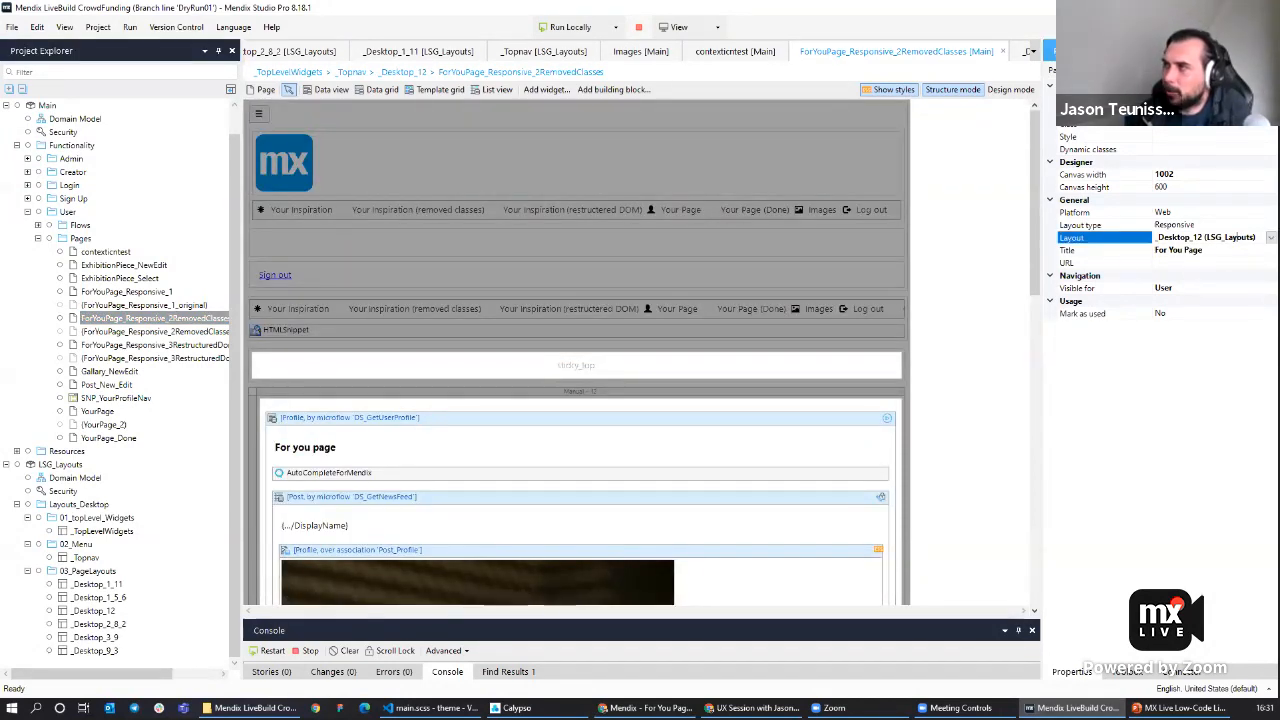
click(1240, 237)
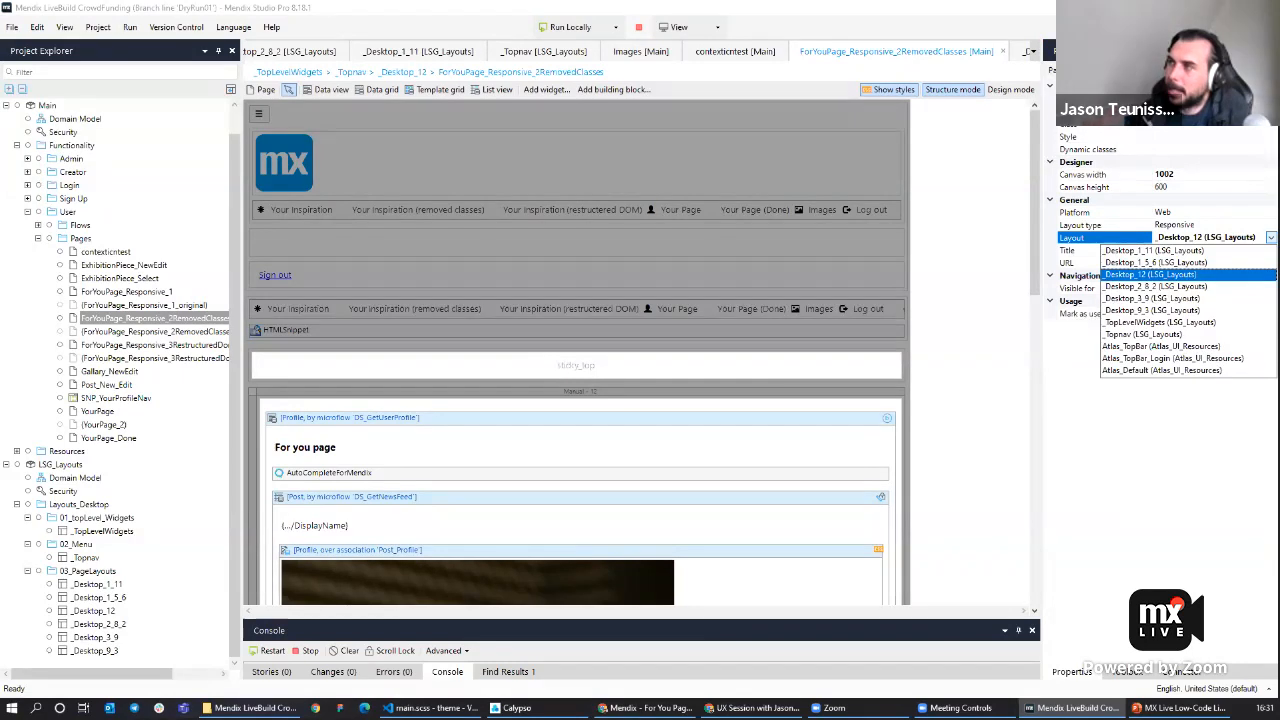
click(1178, 298)
Add a text reading 'Filter goes here' in the layout's narrow left column.
scroll(333, 416, down, 1)
click(348, 261)
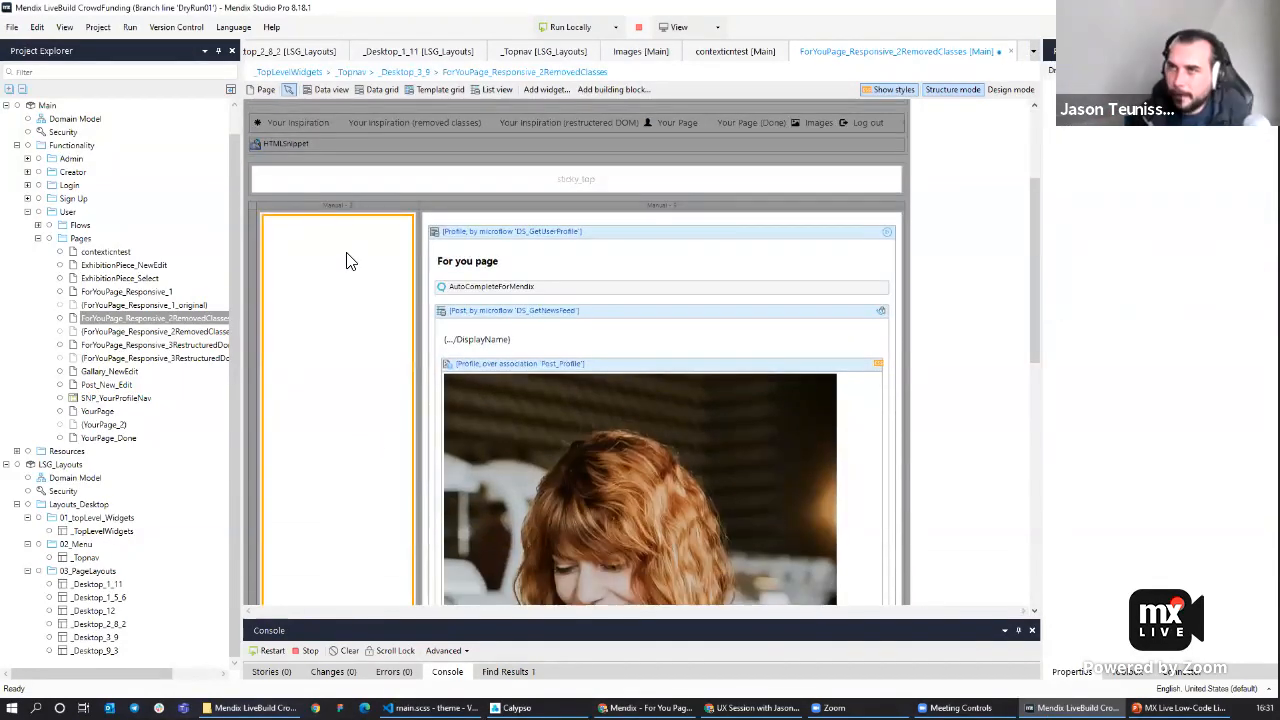
text(Filter goes here)
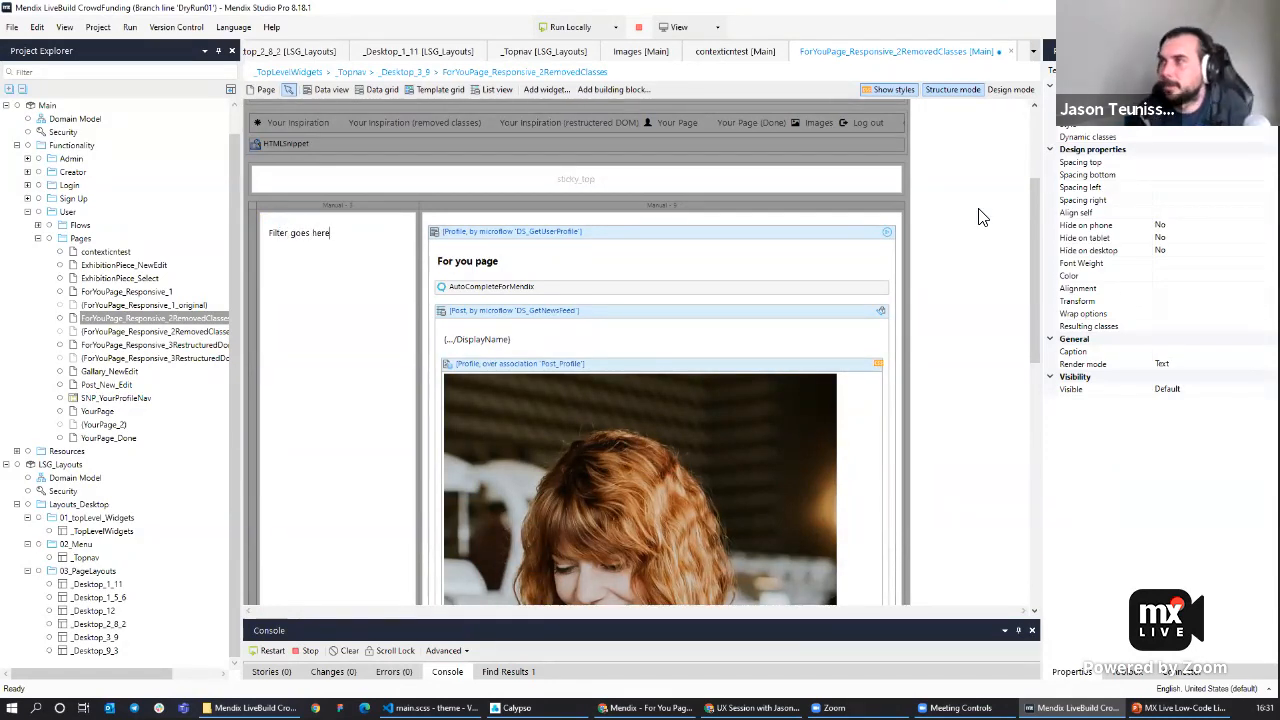
key(Return)
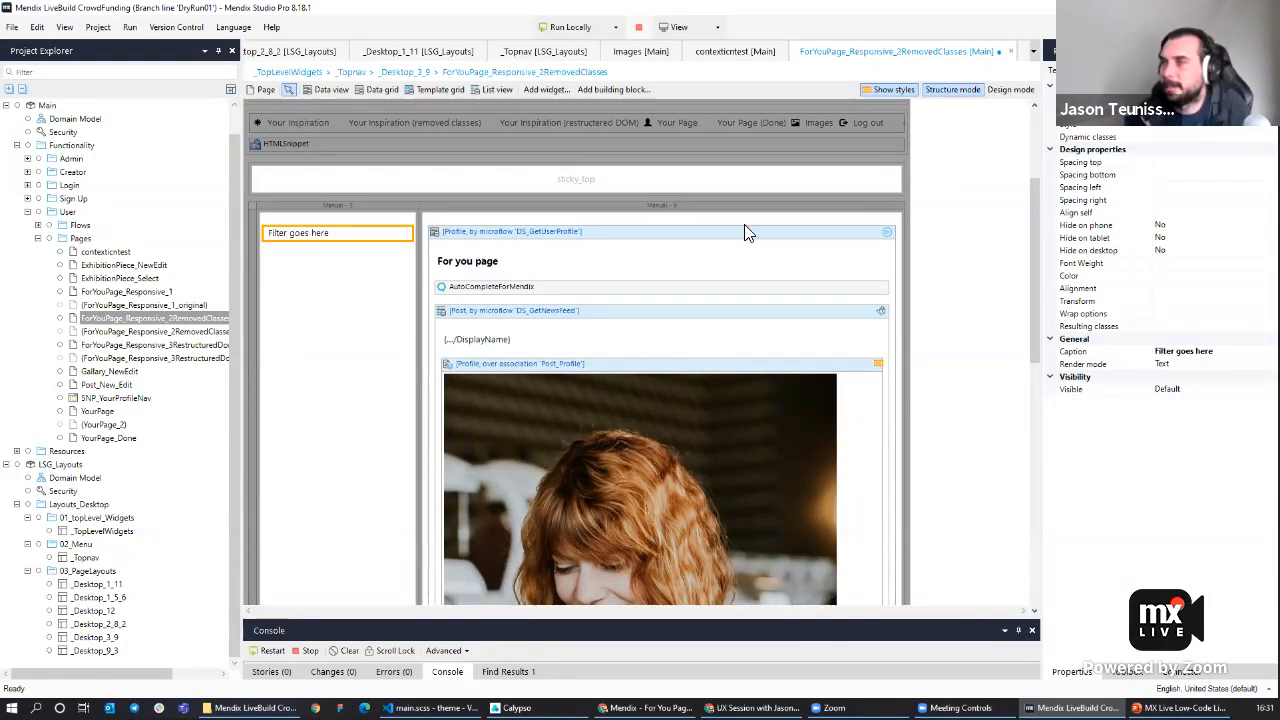
scroll(551, 236, down, 1)
click(487, 177)
right_click(487, 178)
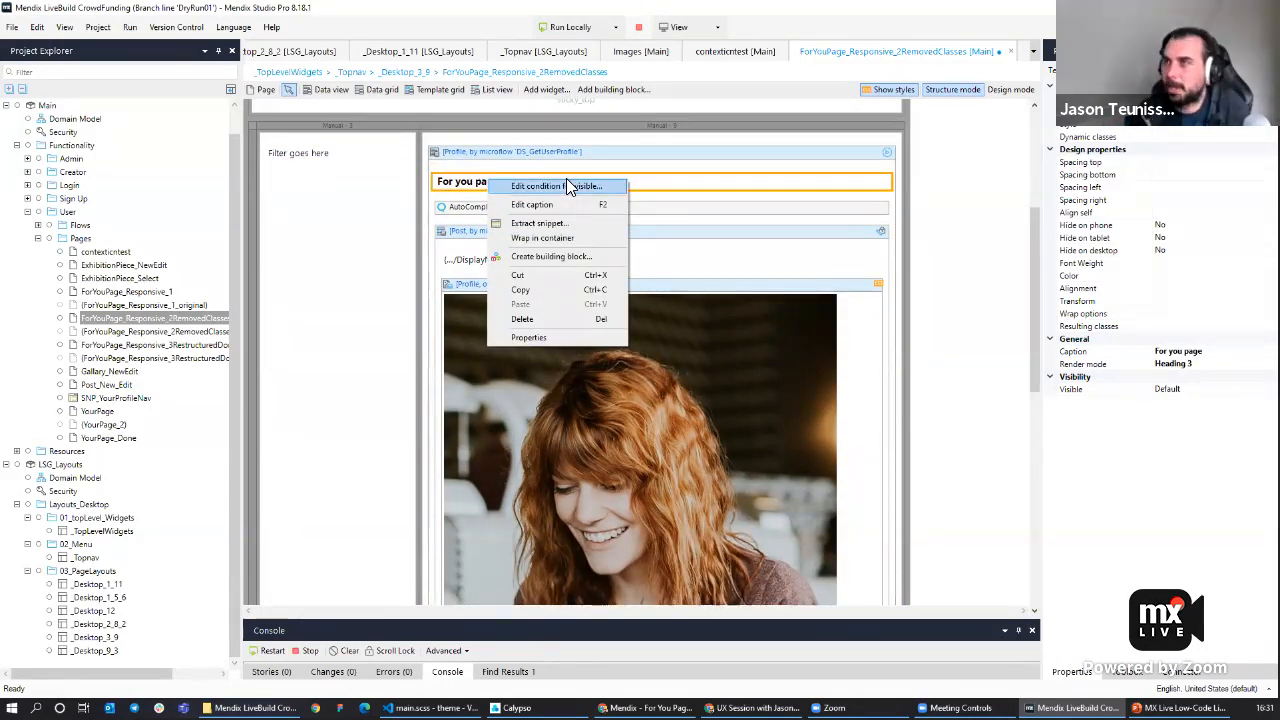
click(952, 230)
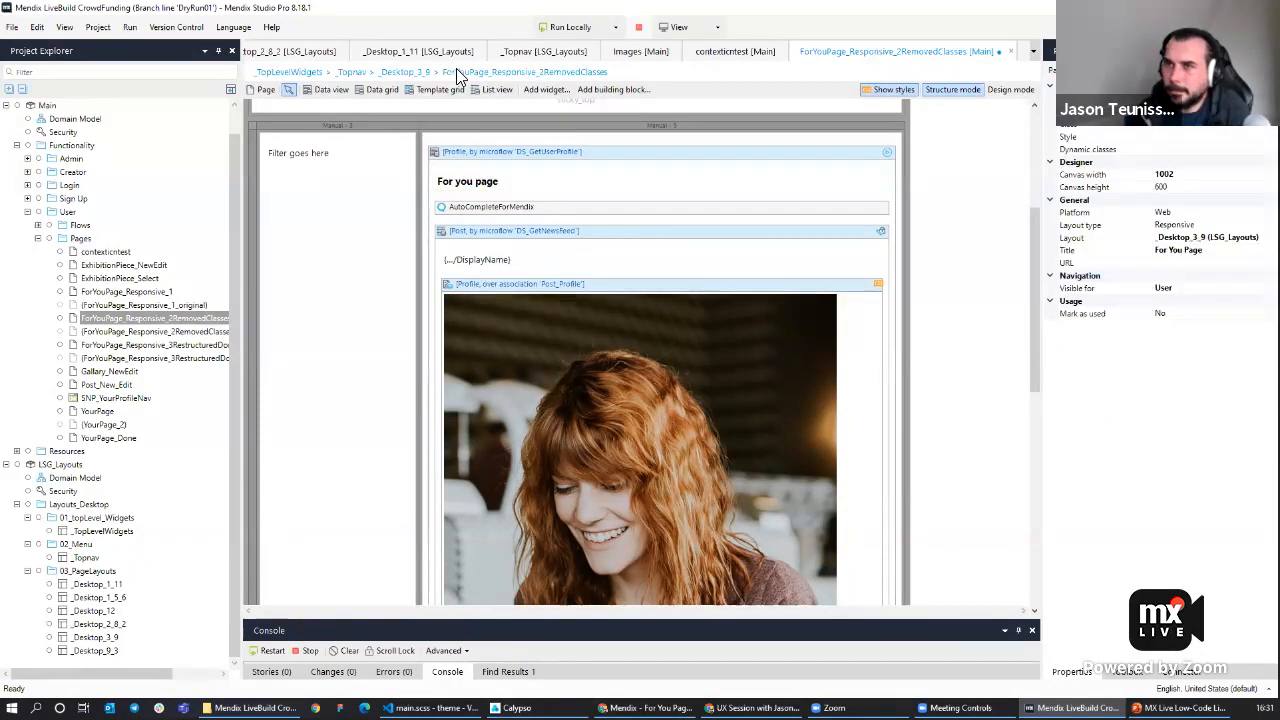
click(184, 317)
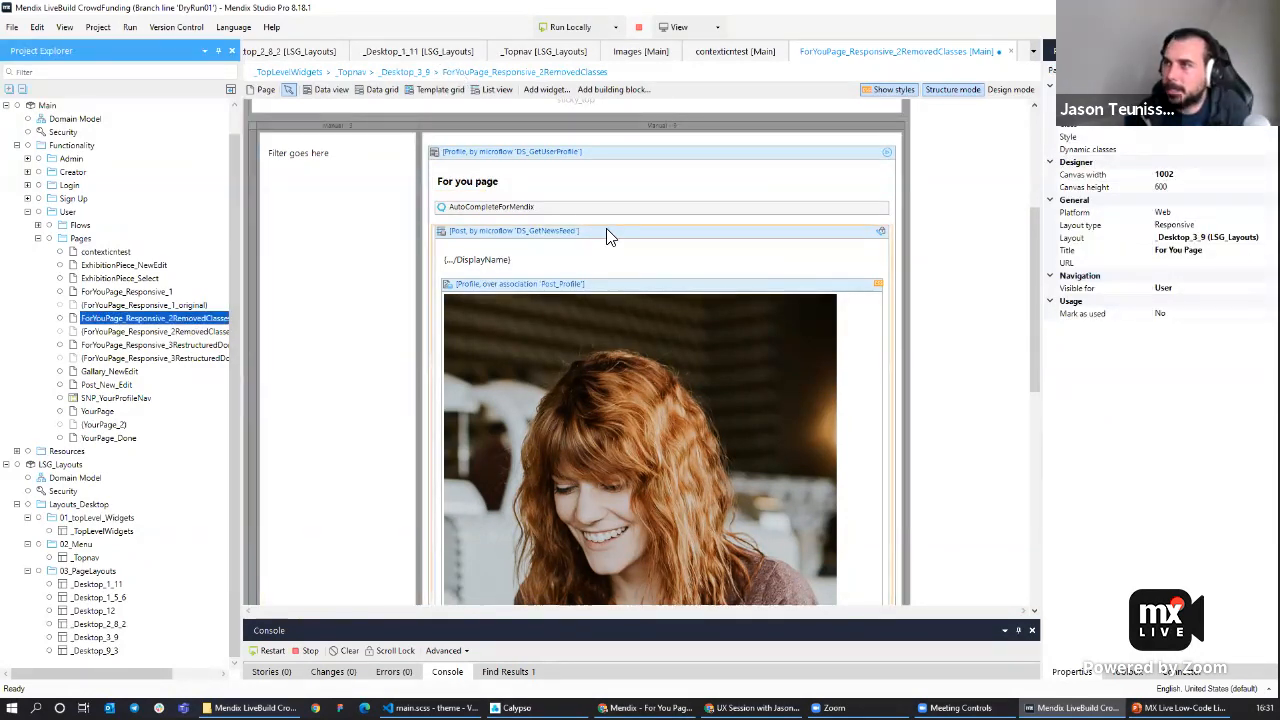
Wrap the DisplayName text in a container and dissolve that container again.
click(506, 262)
right_click(498, 263)
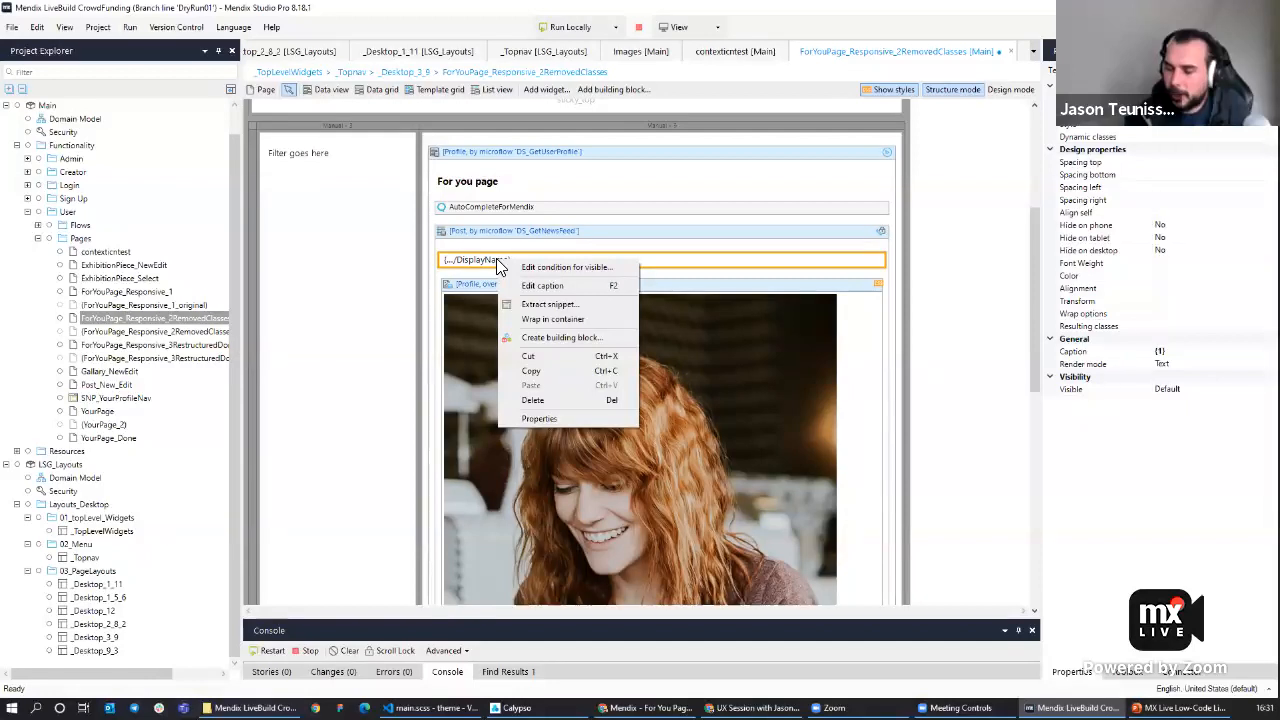
click(575, 320)
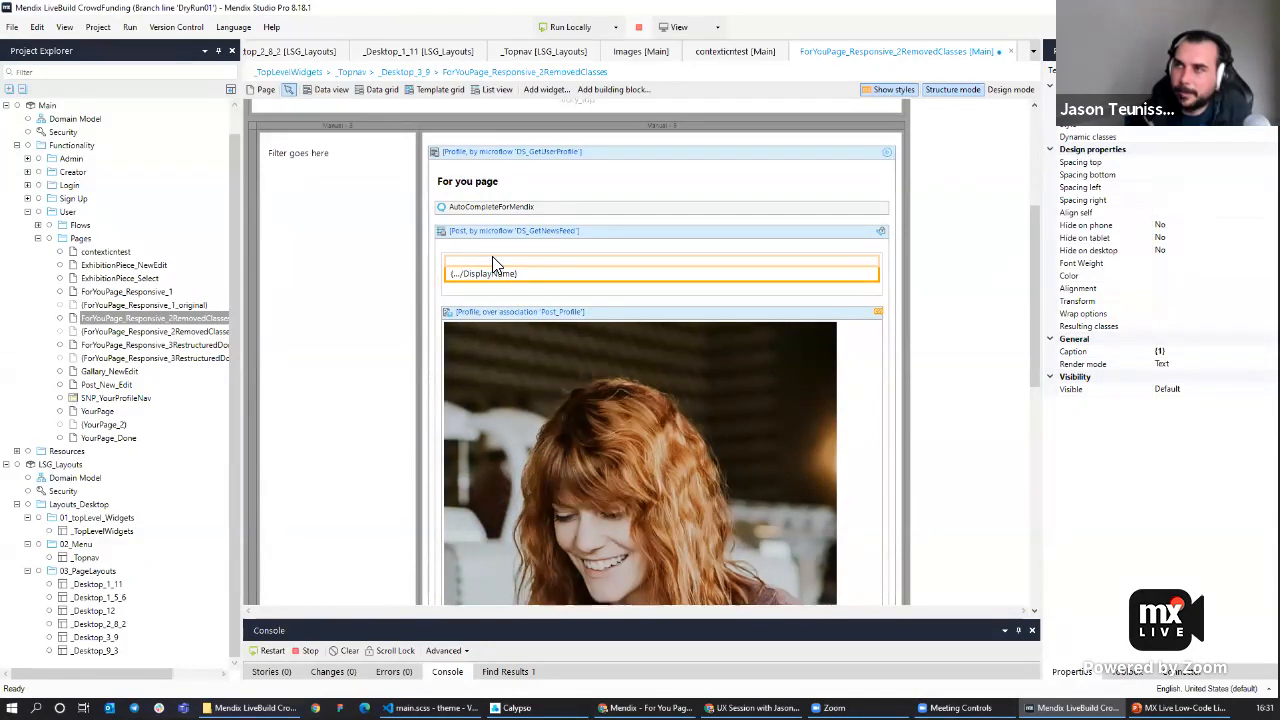
click(488, 255)
right_click(481, 257)
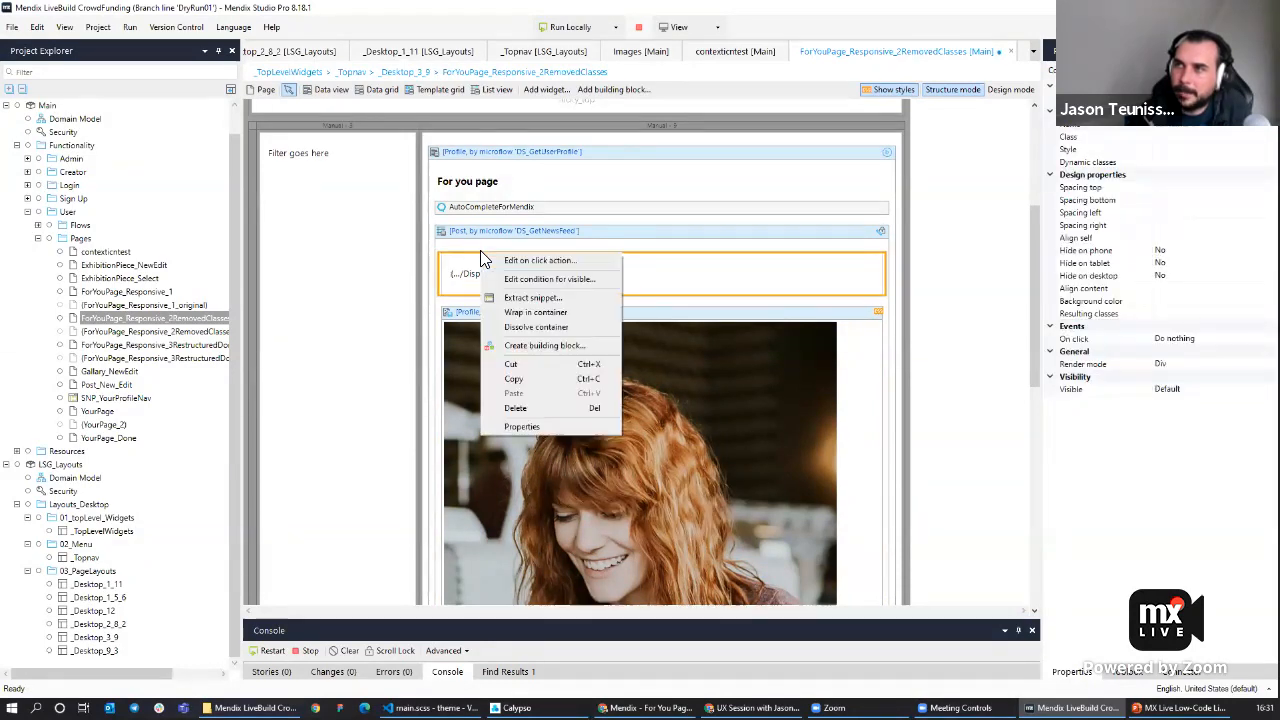
click(552, 325)
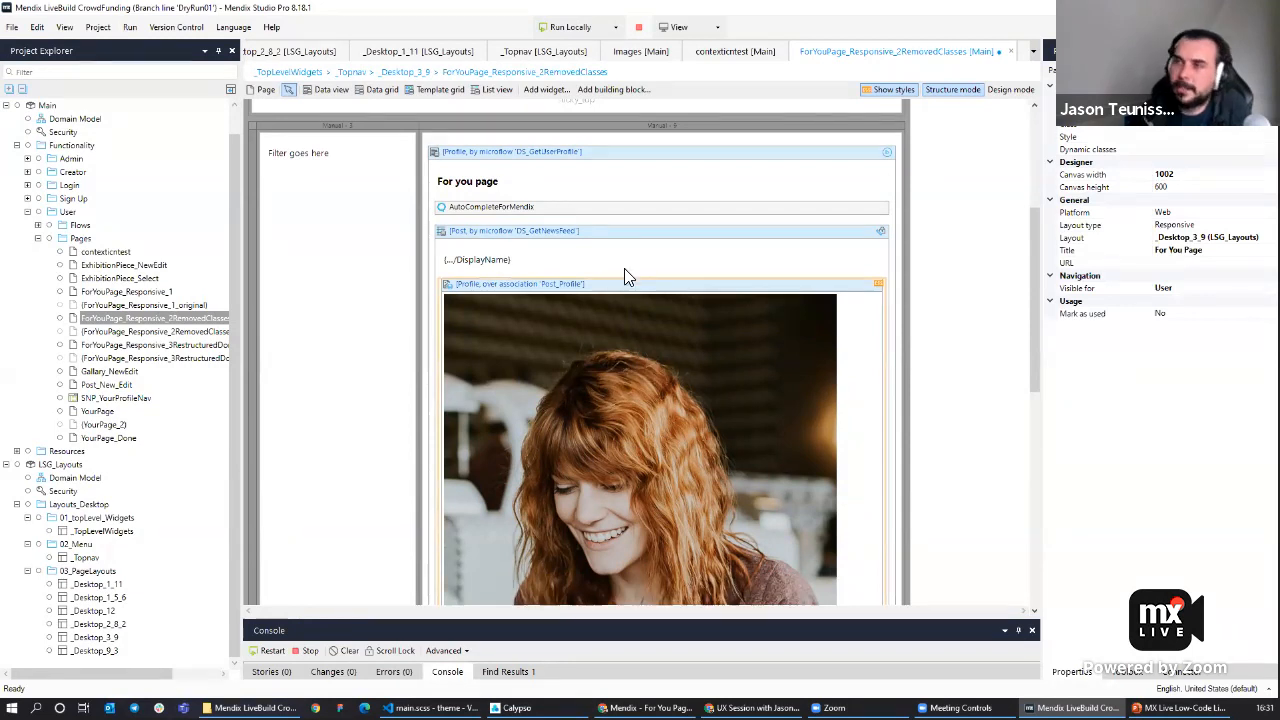
Wrap the DisplayName text in a container.
click(492, 260)
right_click(492, 259)
click(594, 317)
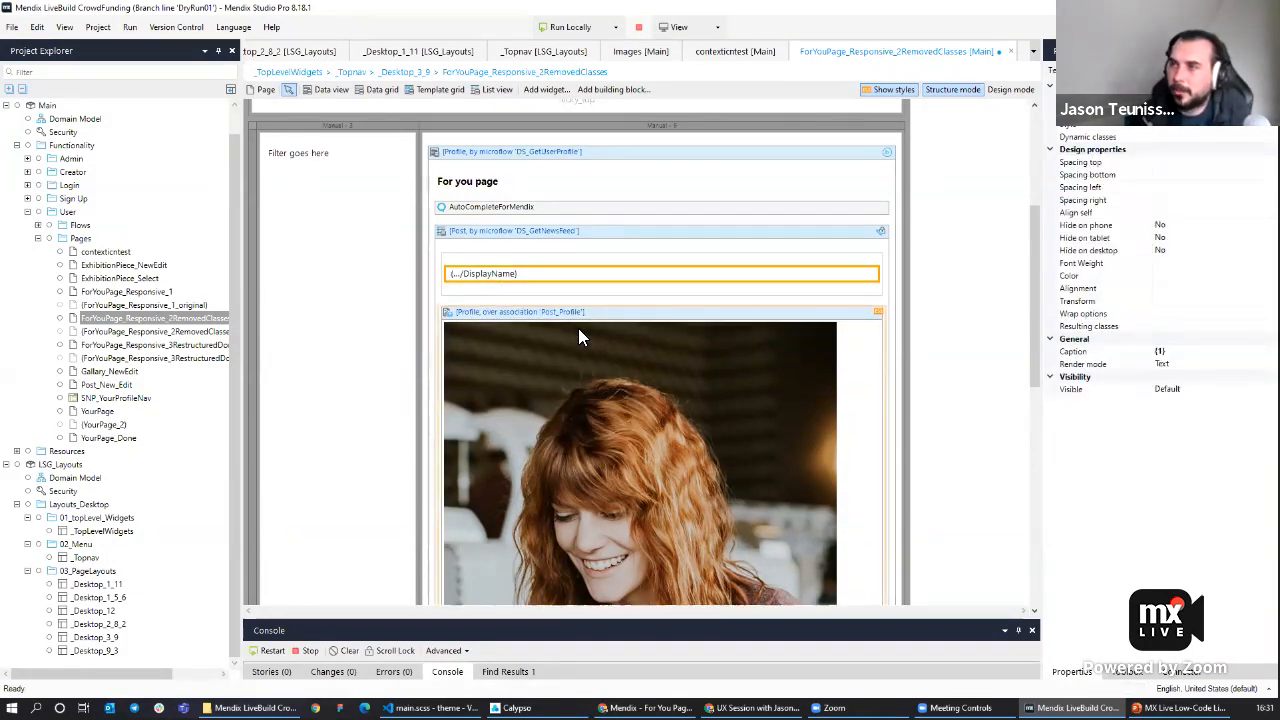
Inspect the properties of the profile image and the ExhibitionPiece list view below the post.
click(518, 313)
scroll(582, 364, down, 5)
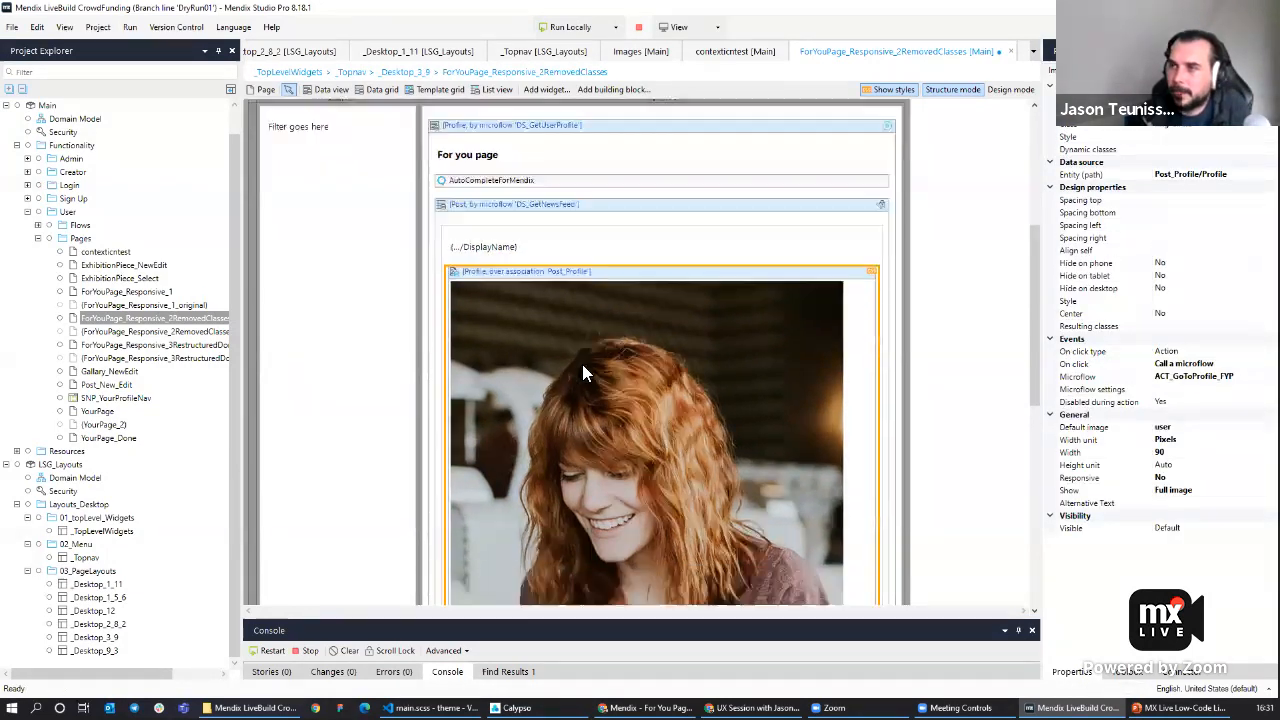
click(464, 371)
click(466, 390)
click(478, 486)
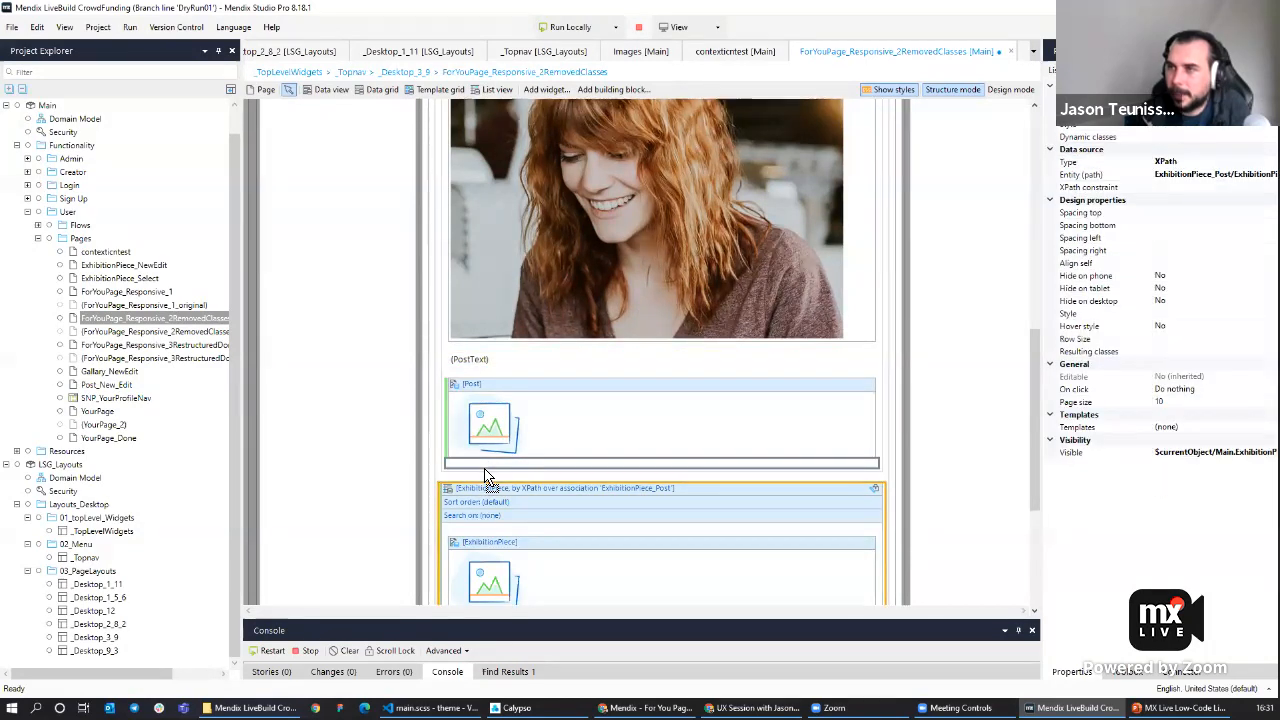
Set the class of the container wrapping the post content to 'card padding'.
scroll(536, 448, down, 5)
click(472, 434)
click(486, 464)
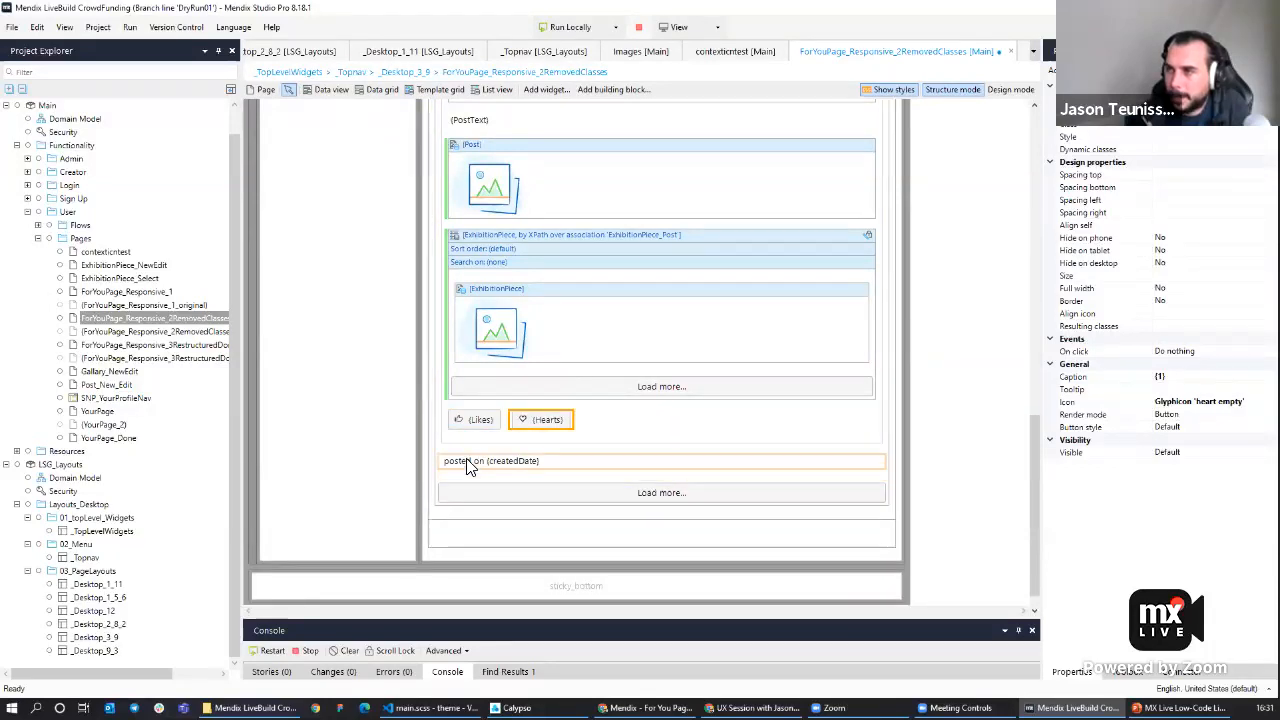
click(467, 462)
click(447, 423)
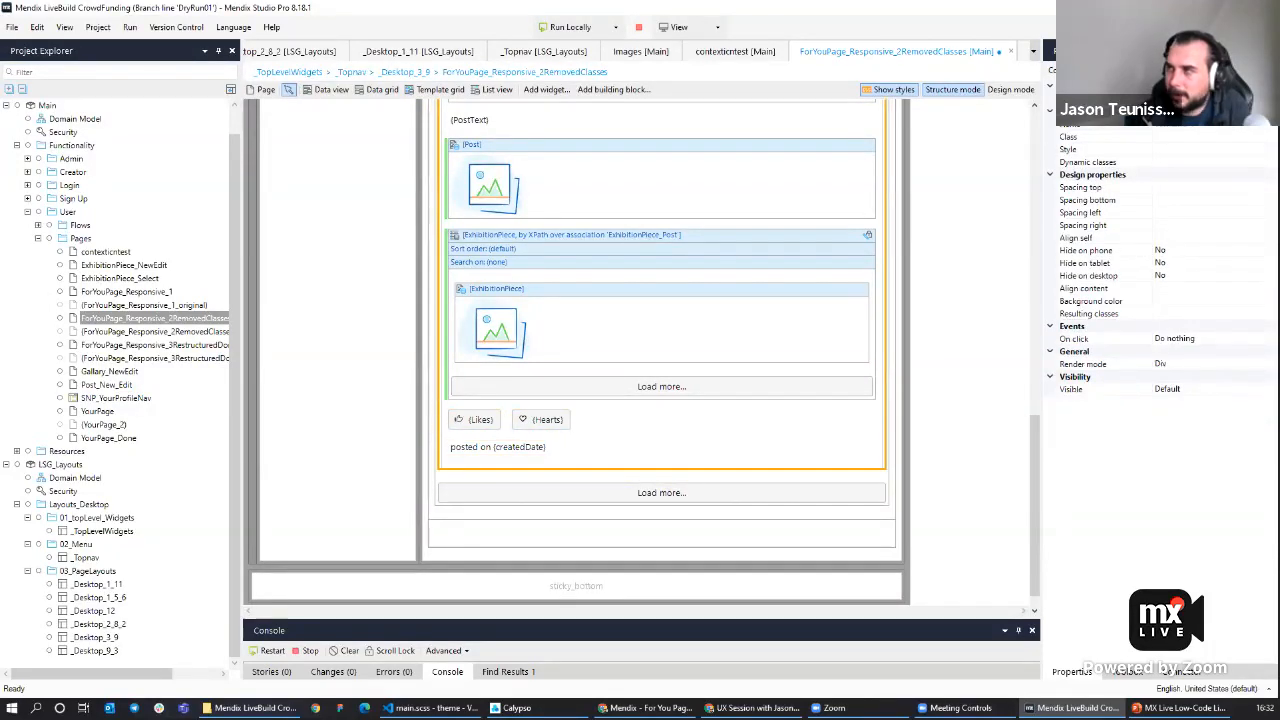
click(1174, 140)
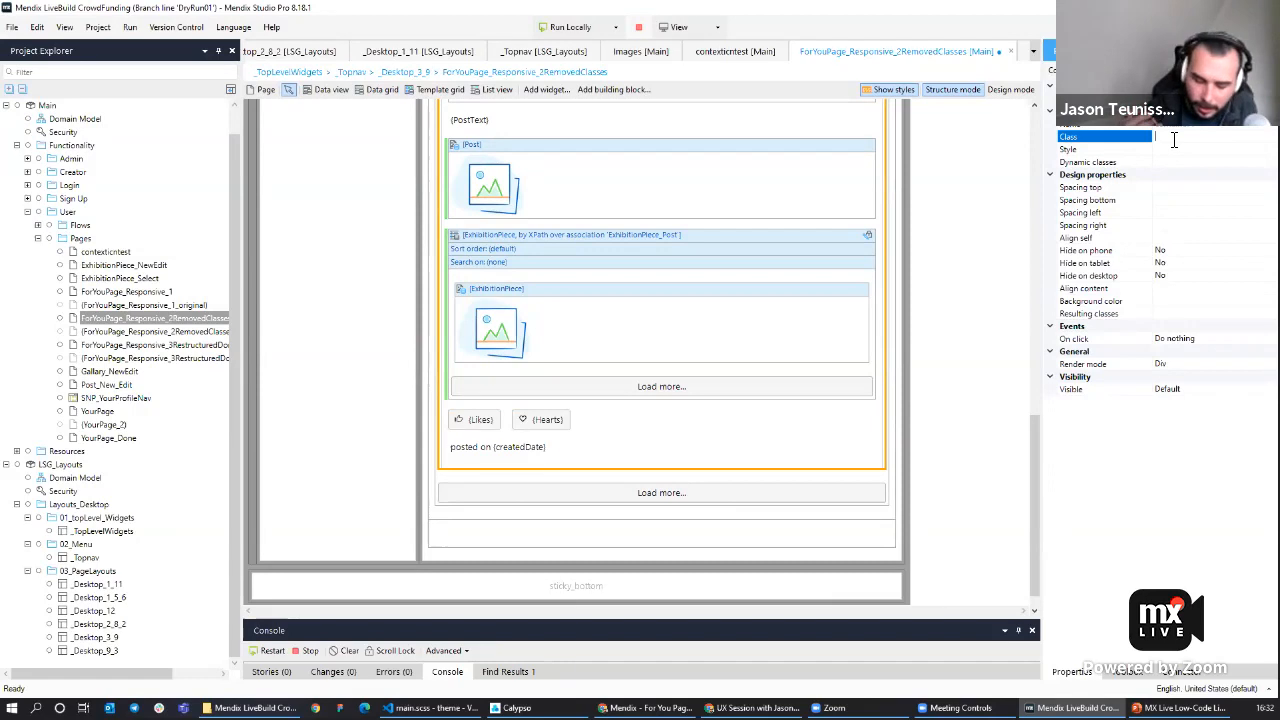
text(card)
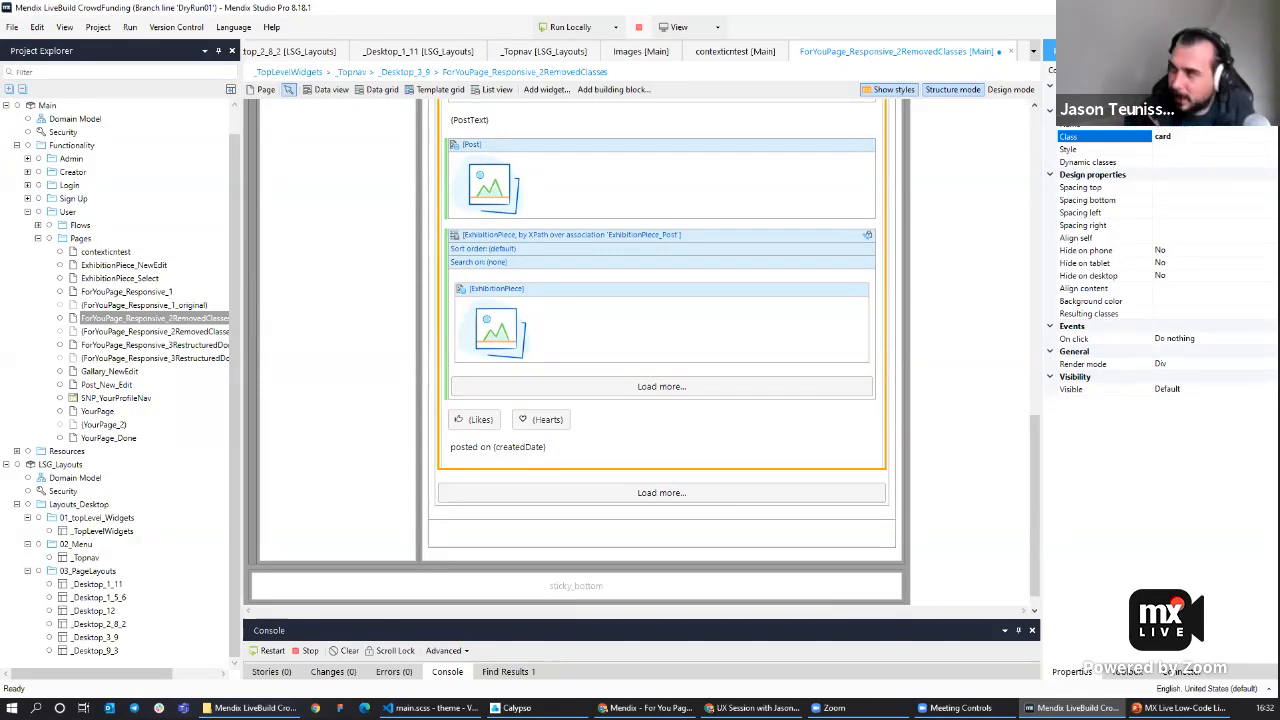
text( padding)
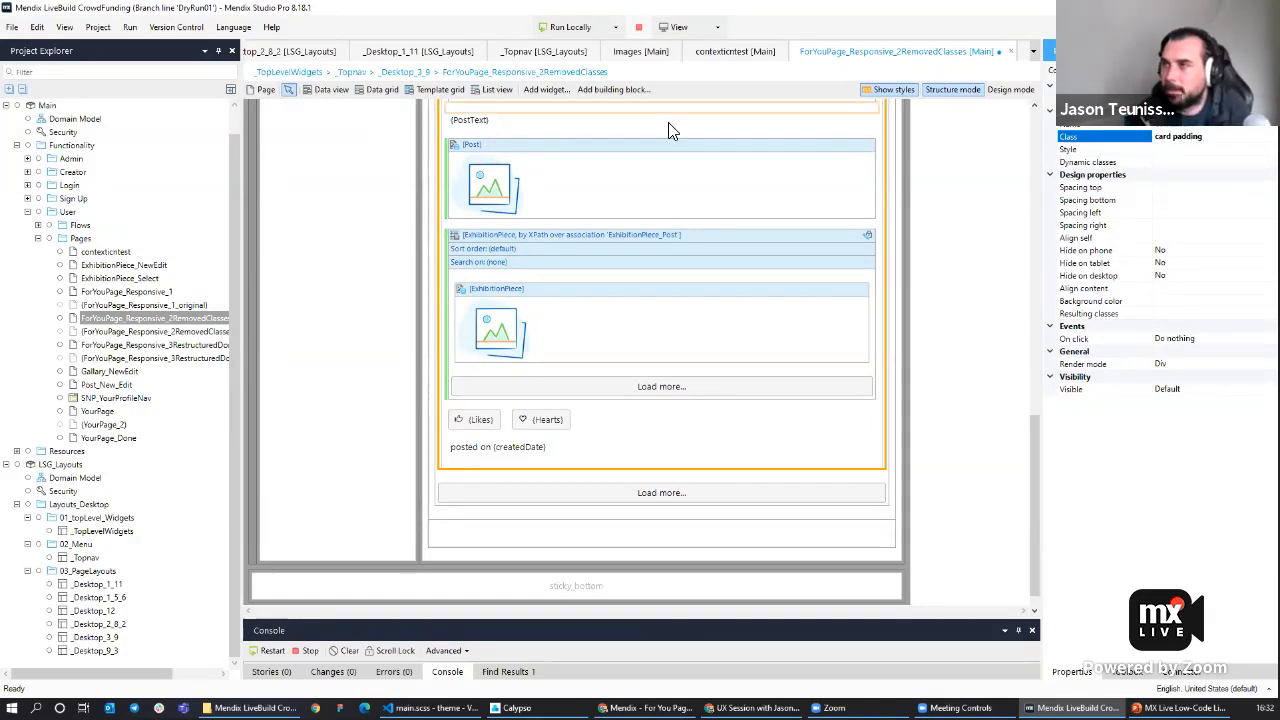
Run the app locally and review the For You page in the browser.
click(570, 27)
click(731, 392)
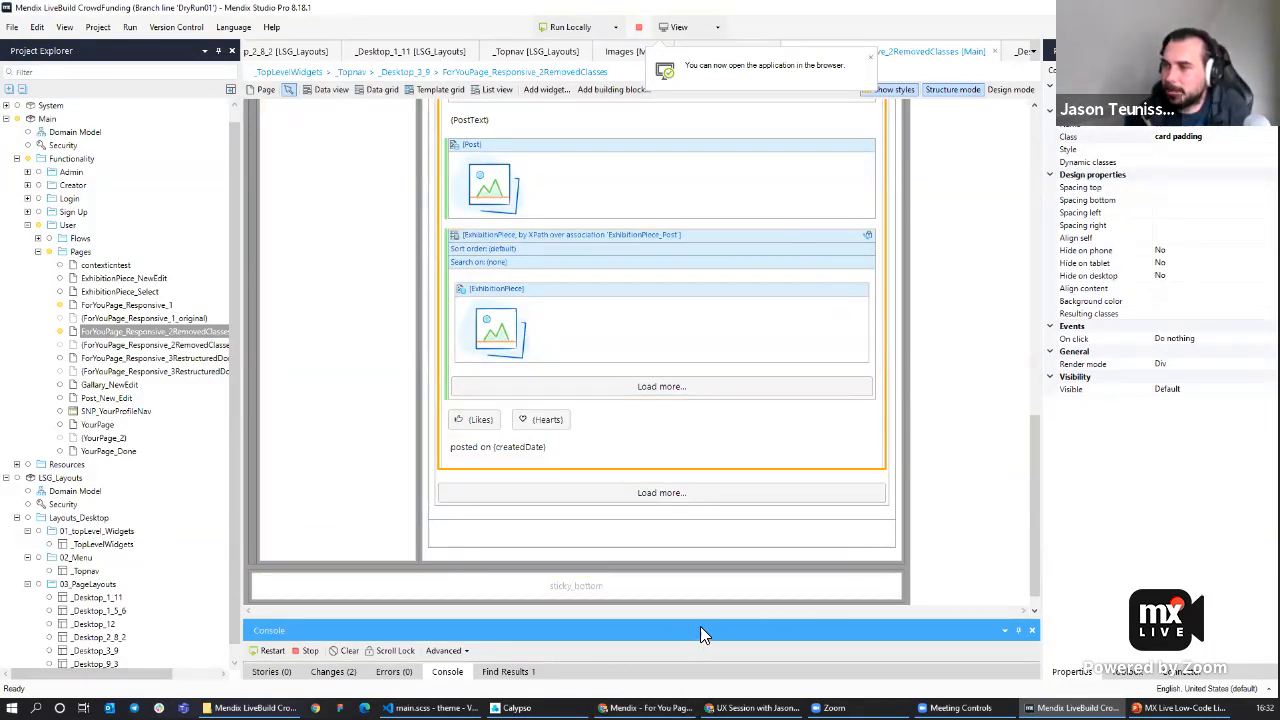
click(645, 708)
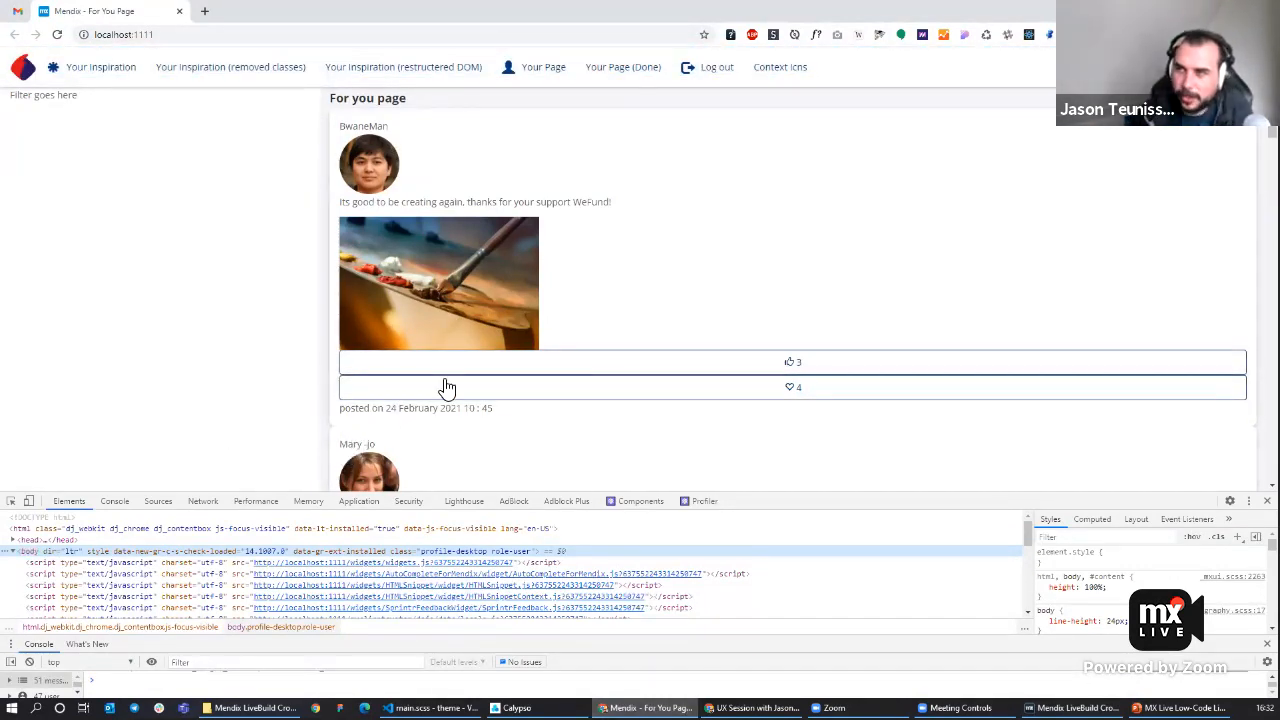
scroll(611, 371, down, 1)
scroll(611, 371, down, 3)
scroll(611, 371, up, 3)
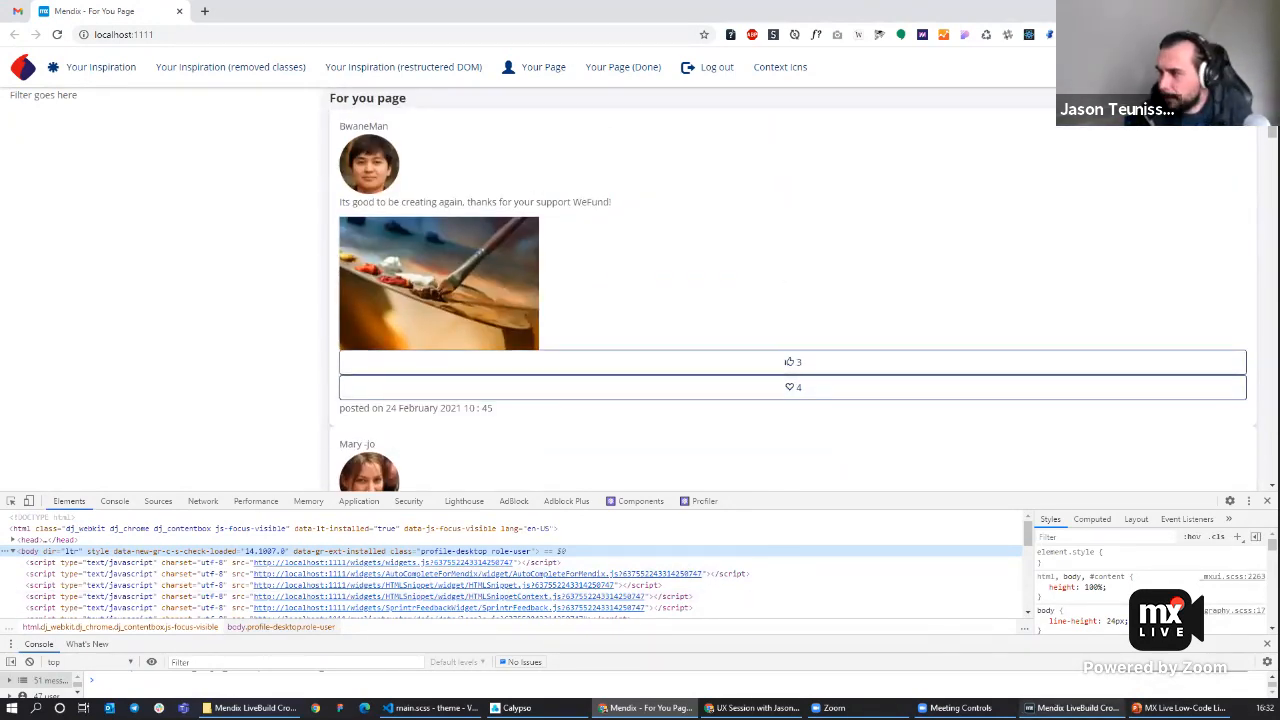
Select the DS_GetNewsFeed Post list view and inspect its properties in an enlarged floating view.
key(alt+Tab)
scroll(754, 278, up, 10)
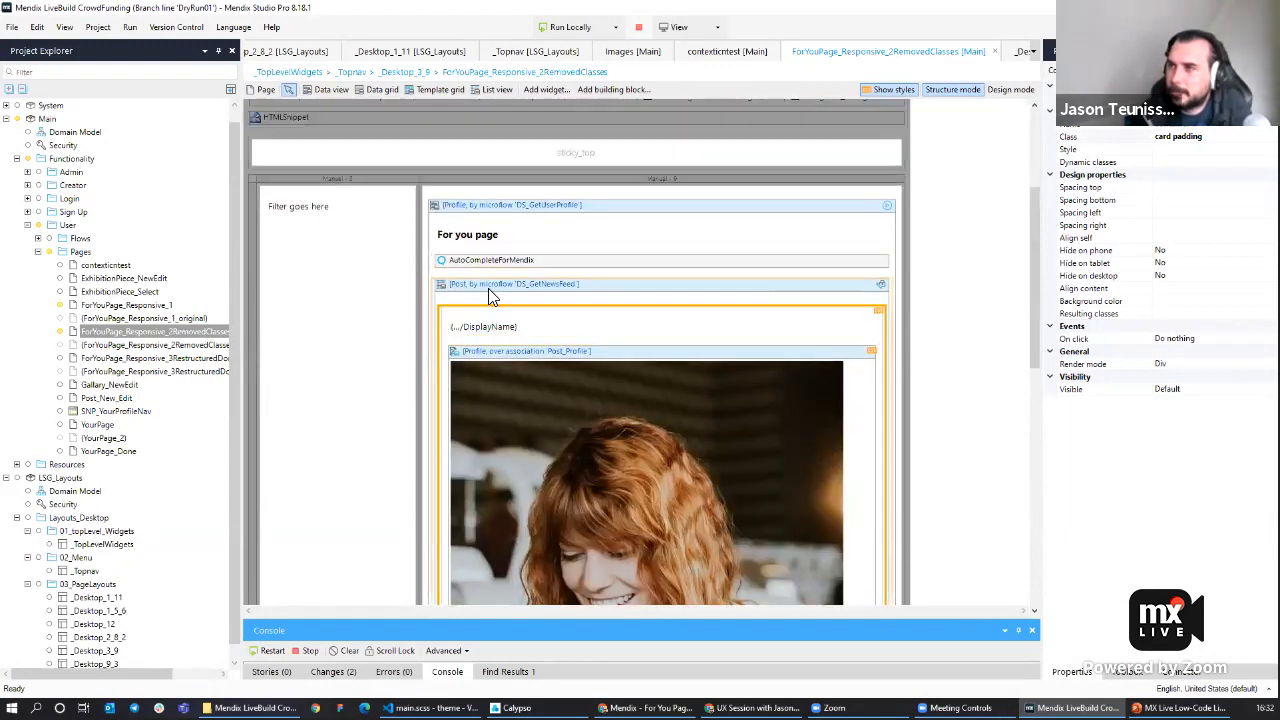
click(498, 288)
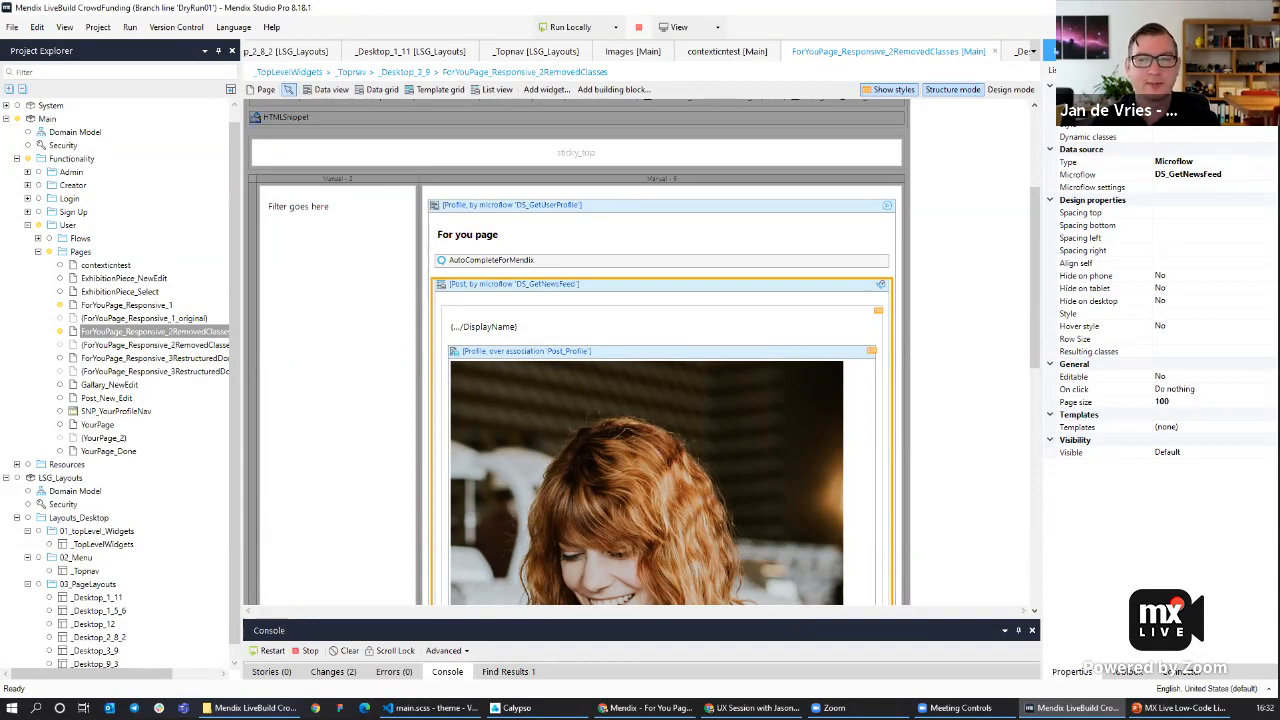
key(Return)
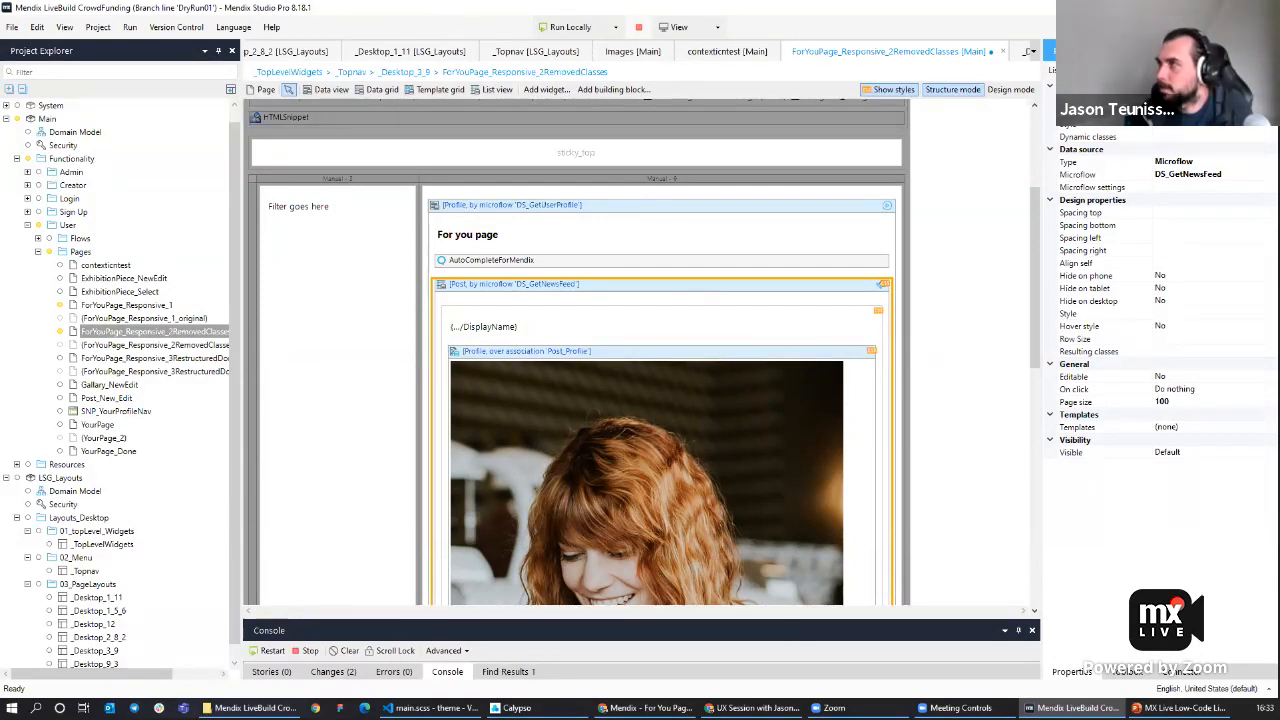
drag(1042, 106, 774, 105)
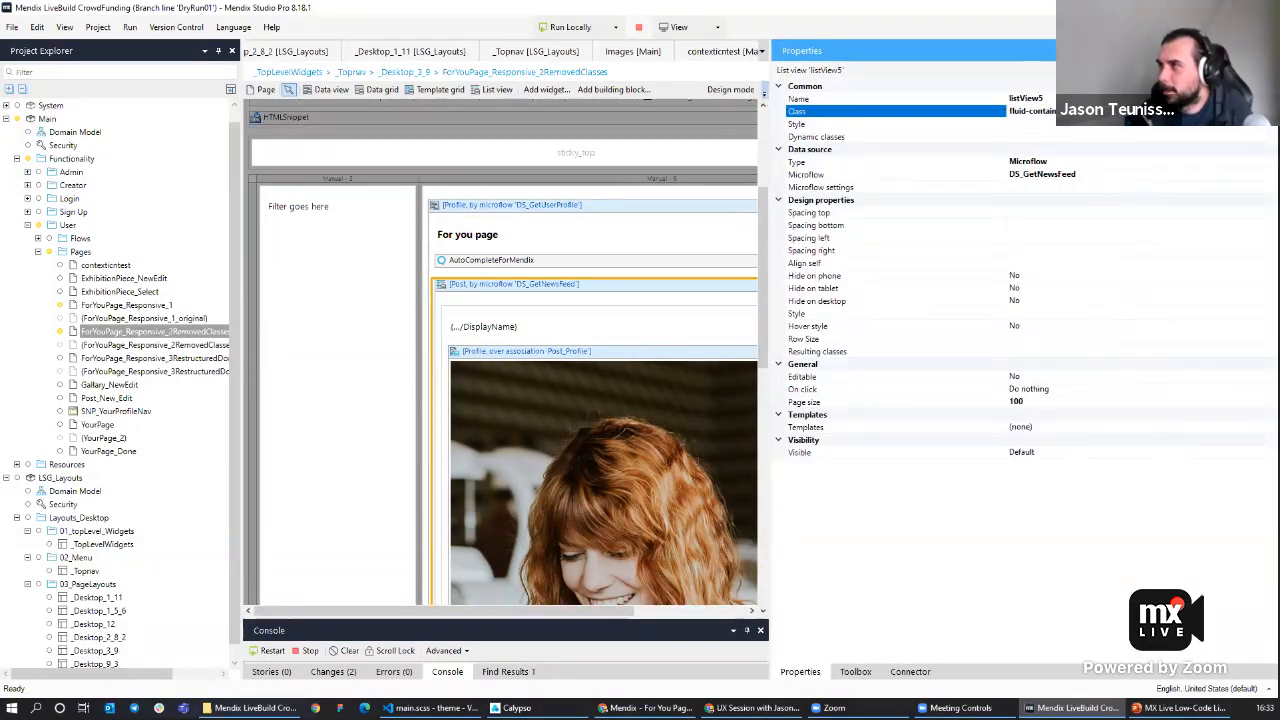
drag(978, 52, 986, 154)
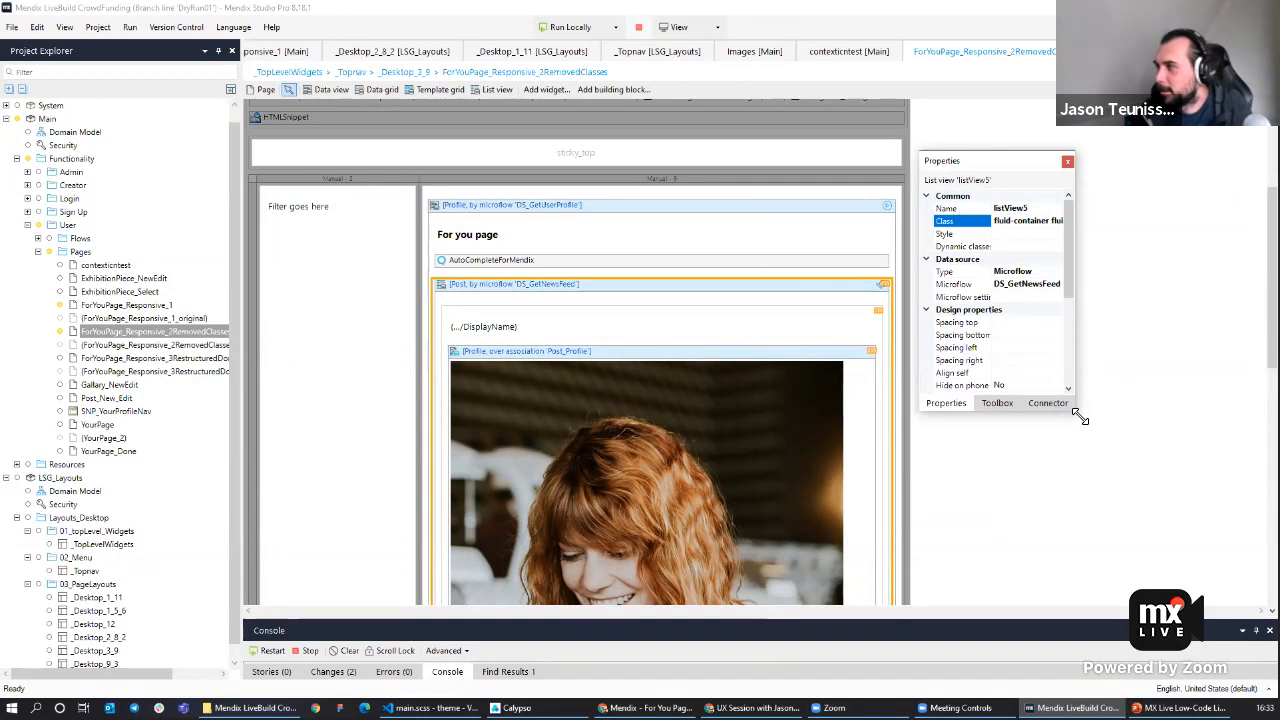
drag(1078, 416, 1262, 658)
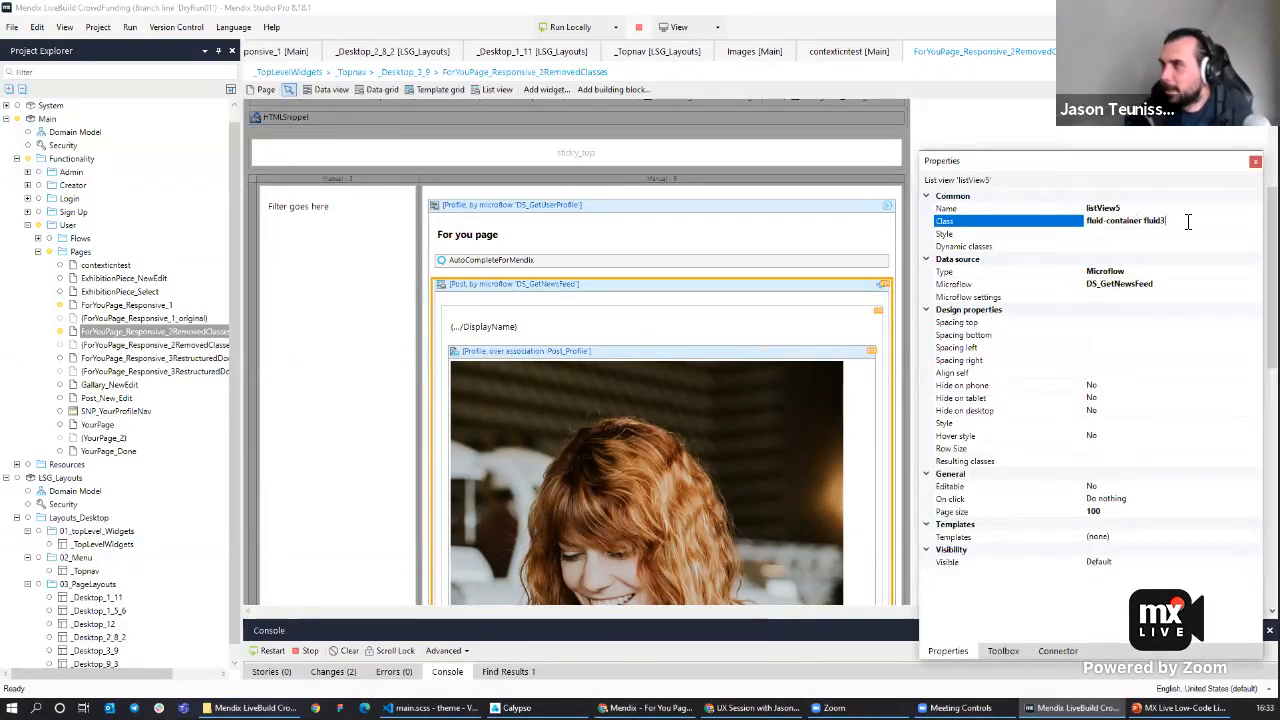
Re-enter the Post list view's class as 'fluid-container fluid3'.
key(BackSpace)
key(BackSpace)
key(BackSpace)
key(BackSpace)
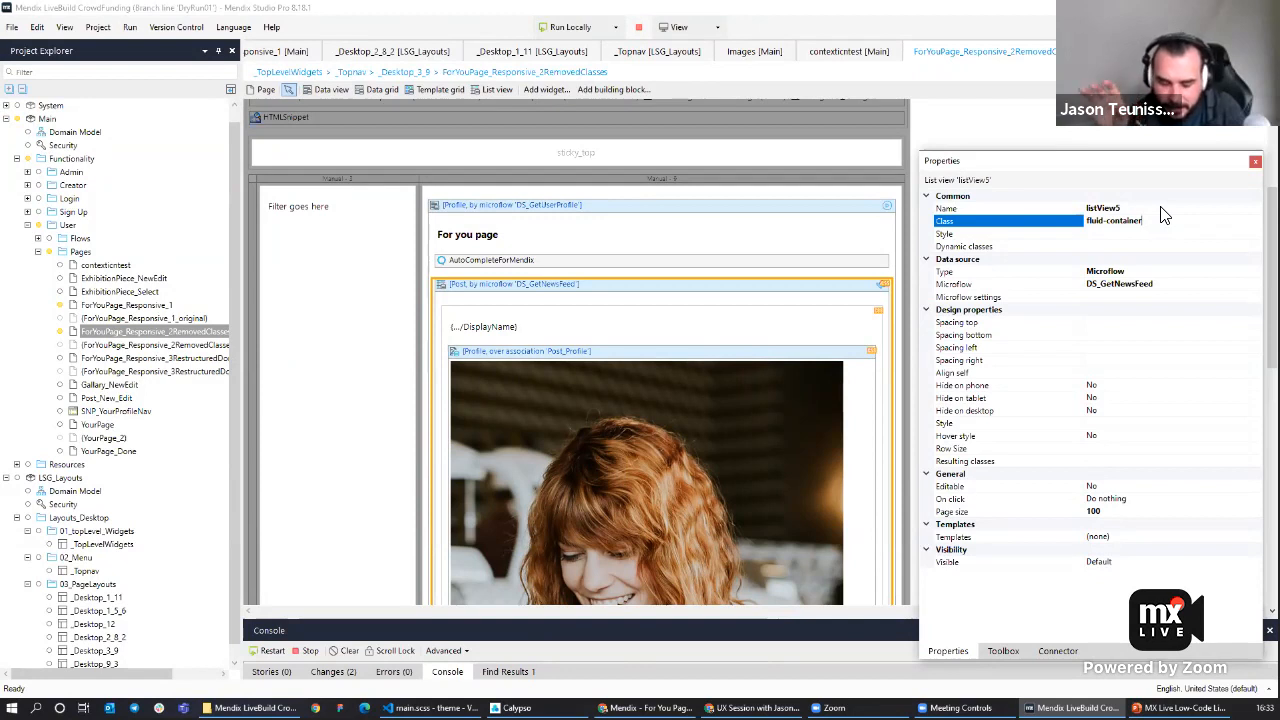
text(fluid)
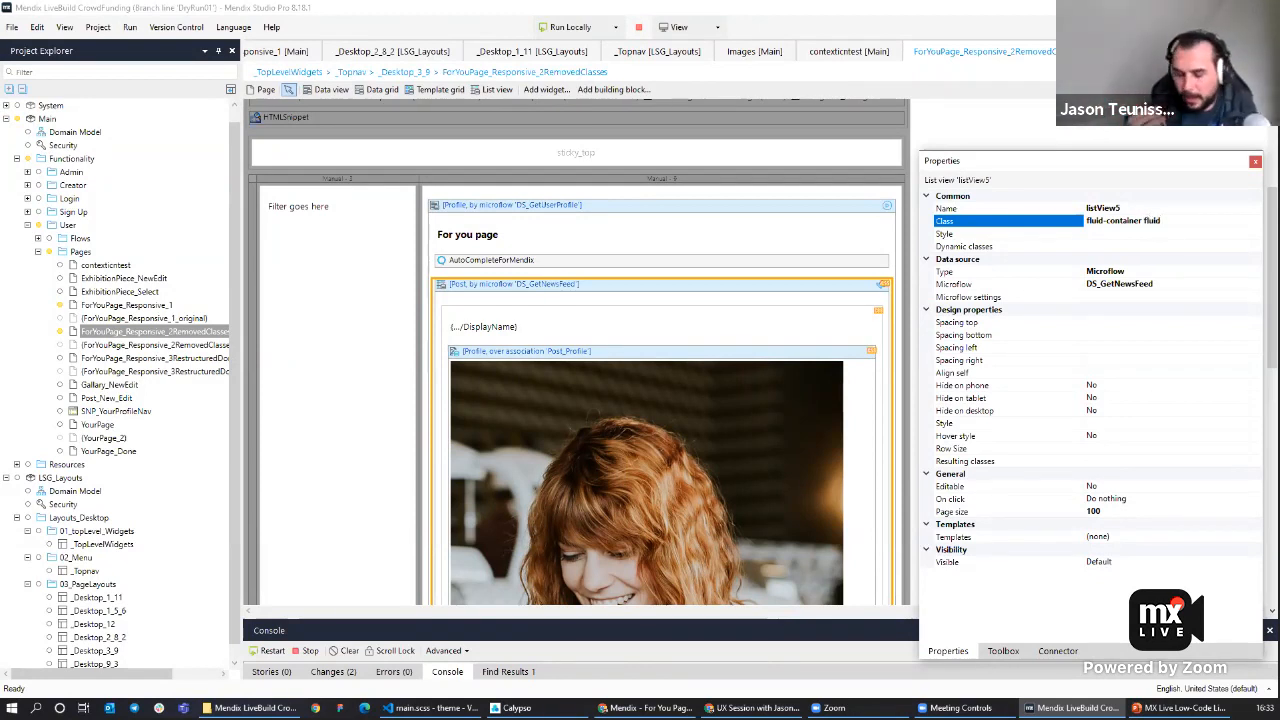
text(3)
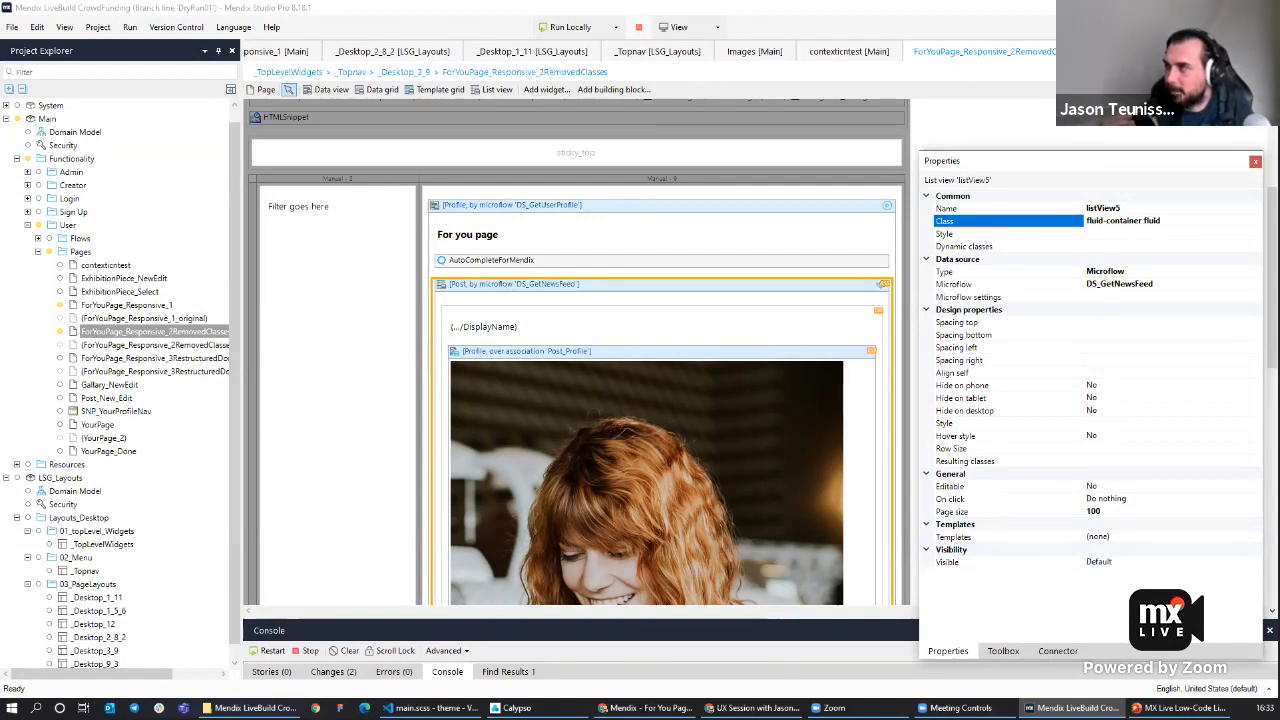
drag(1107, 172, 1074, 175)
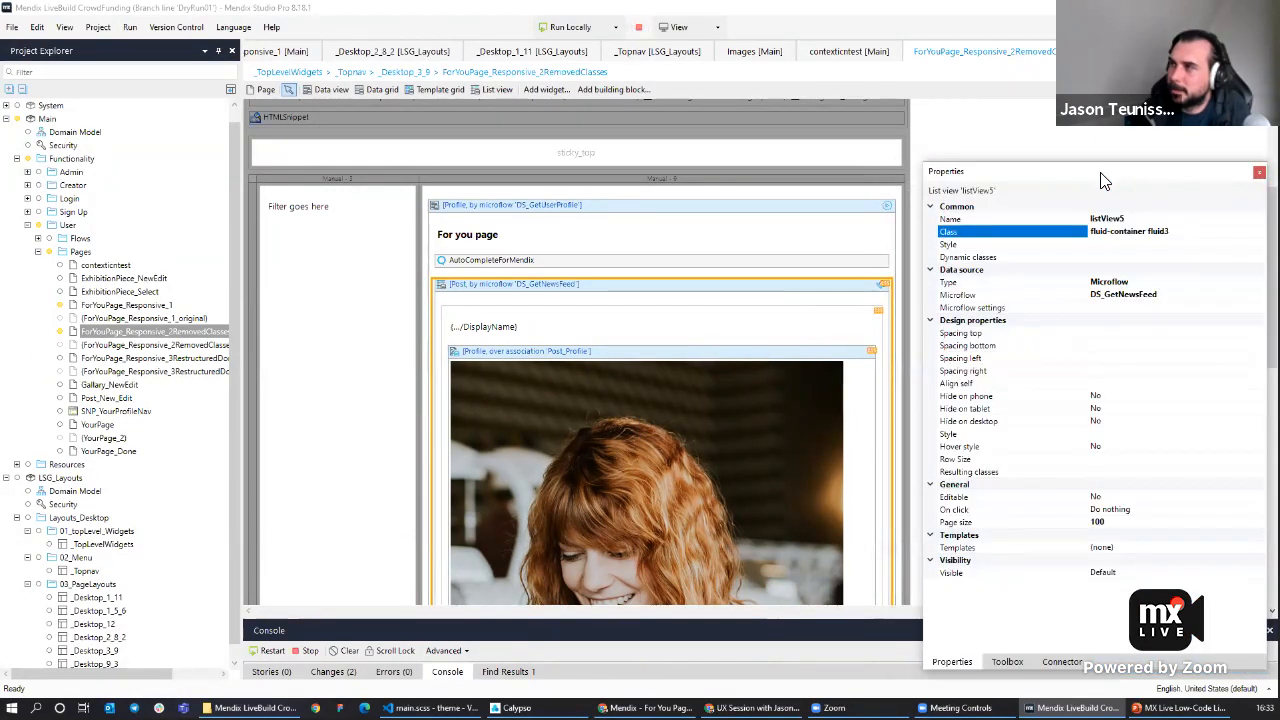
Add the class 'fluid-item' to the post card container, making it 'card padding fluid-item'.
click(484, 287)
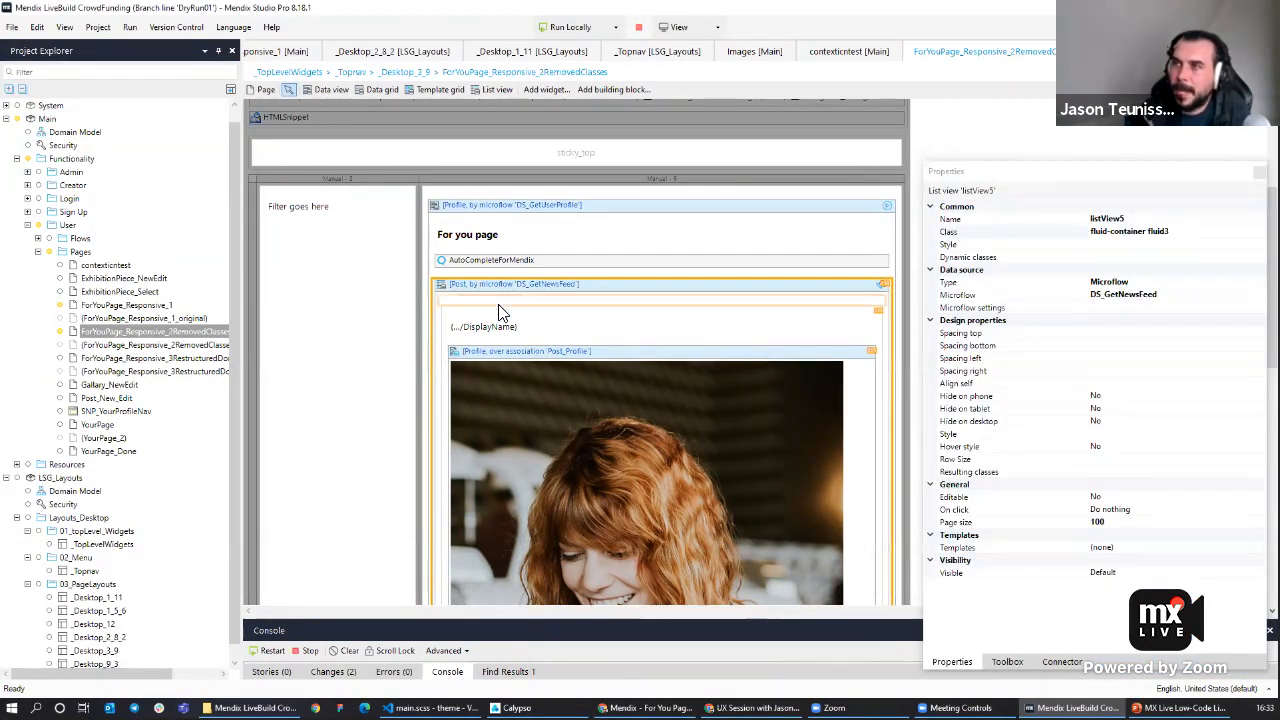
click(502, 312)
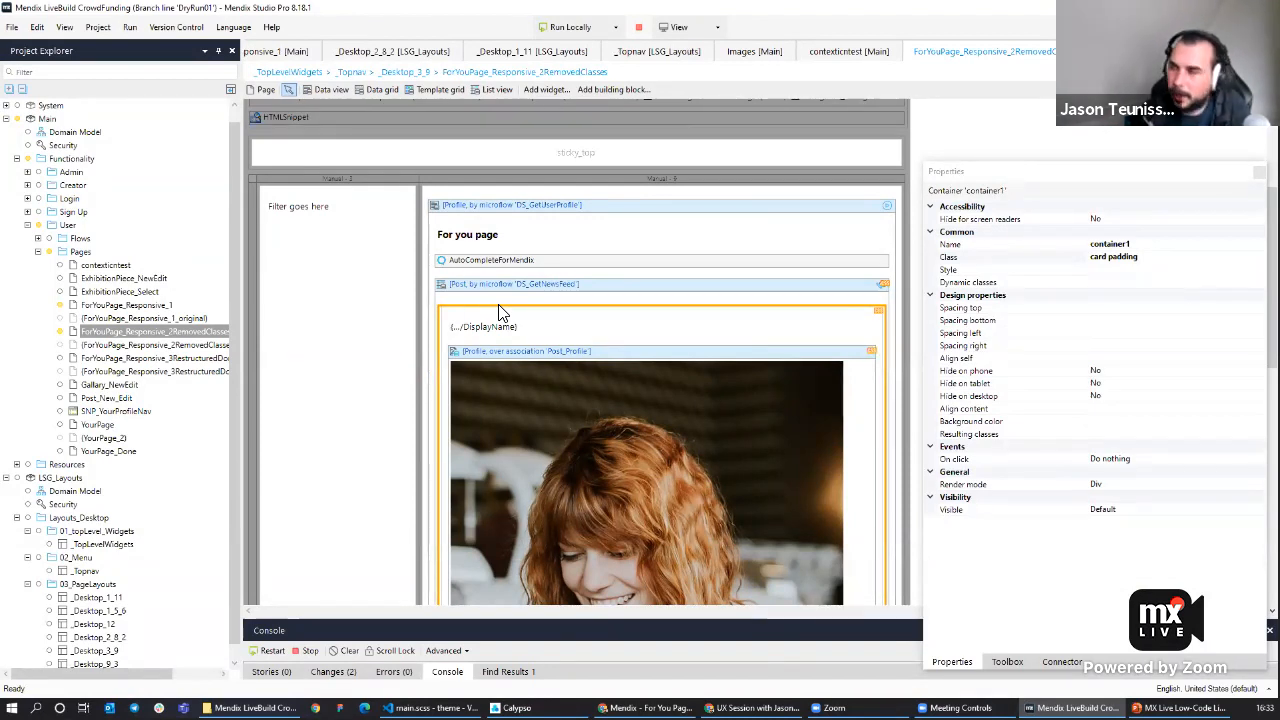
click(1174, 256)
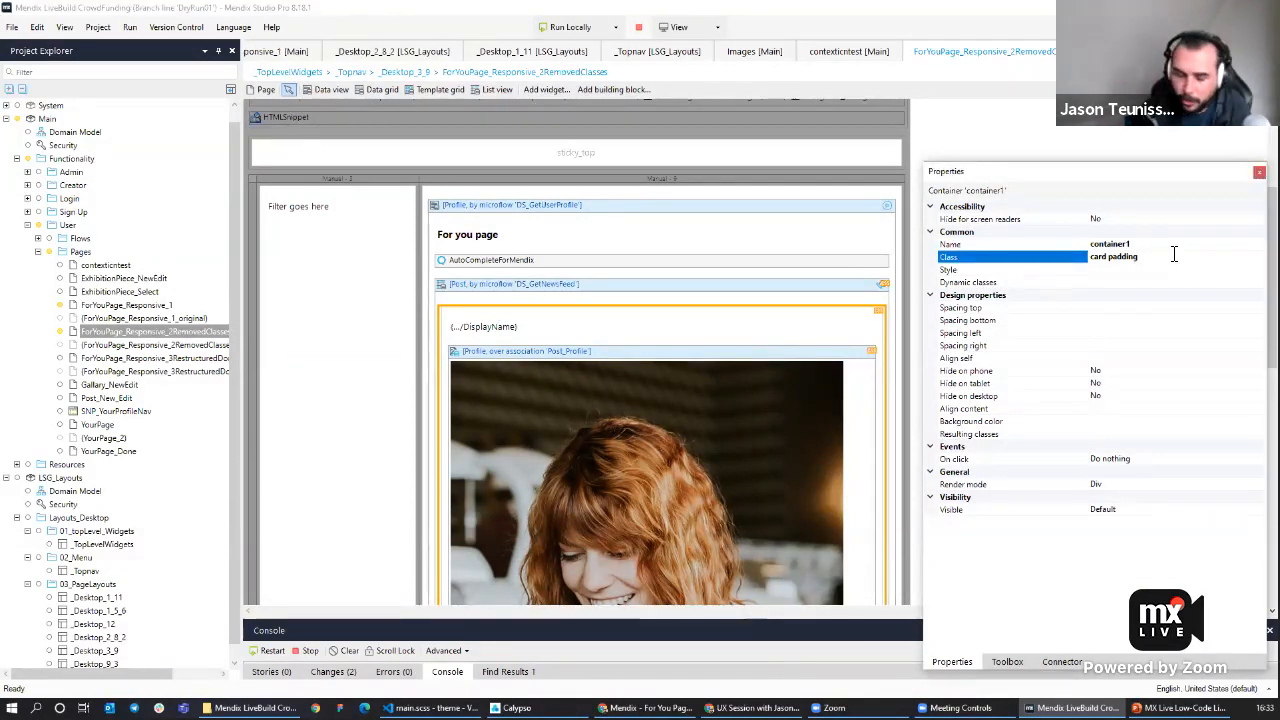
text(fluid-item)
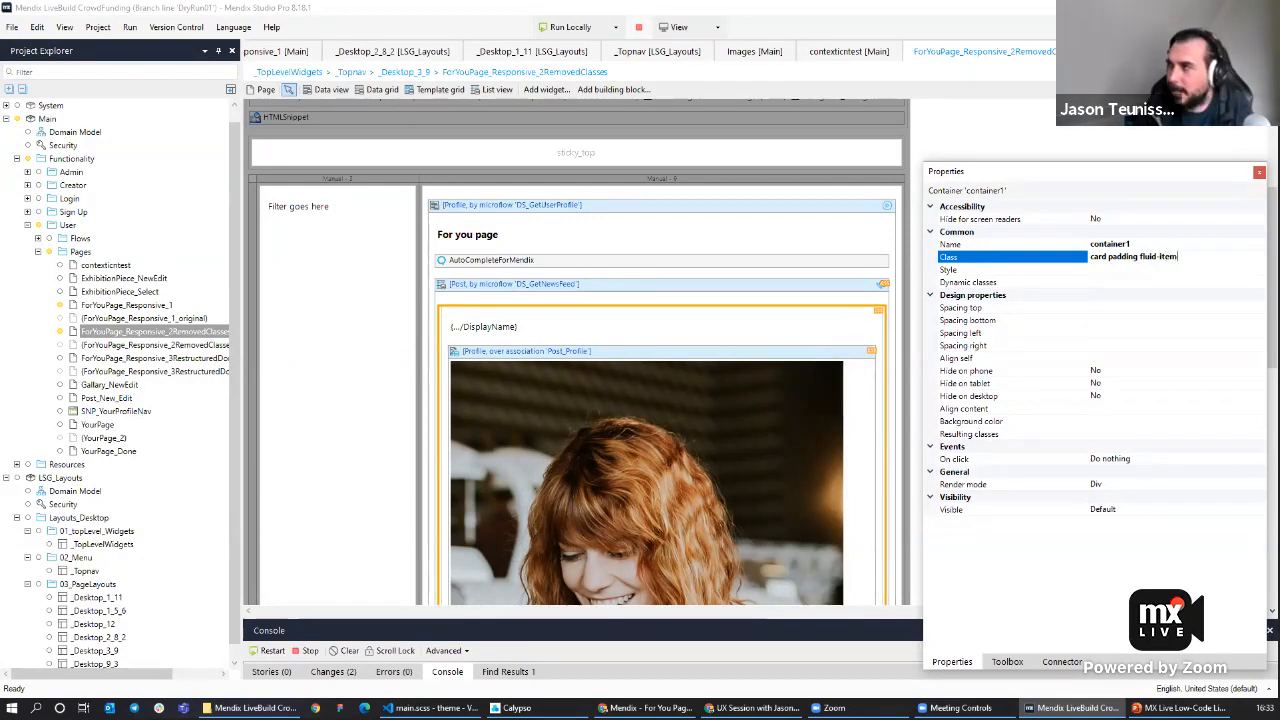
Run the app locally and review the post grid layout in the browser.
click(570, 28)
click(716, 381)
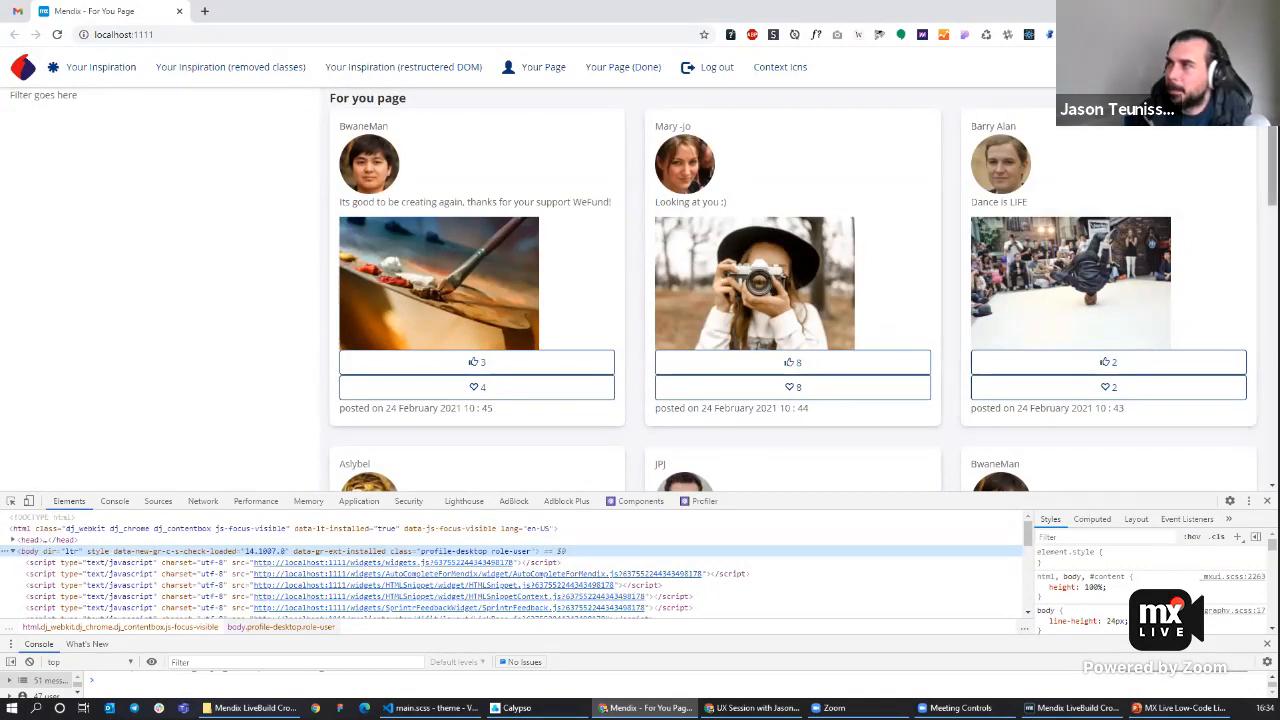
scroll(804, 290, down, 1)
scroll(793, 289, down, 1)
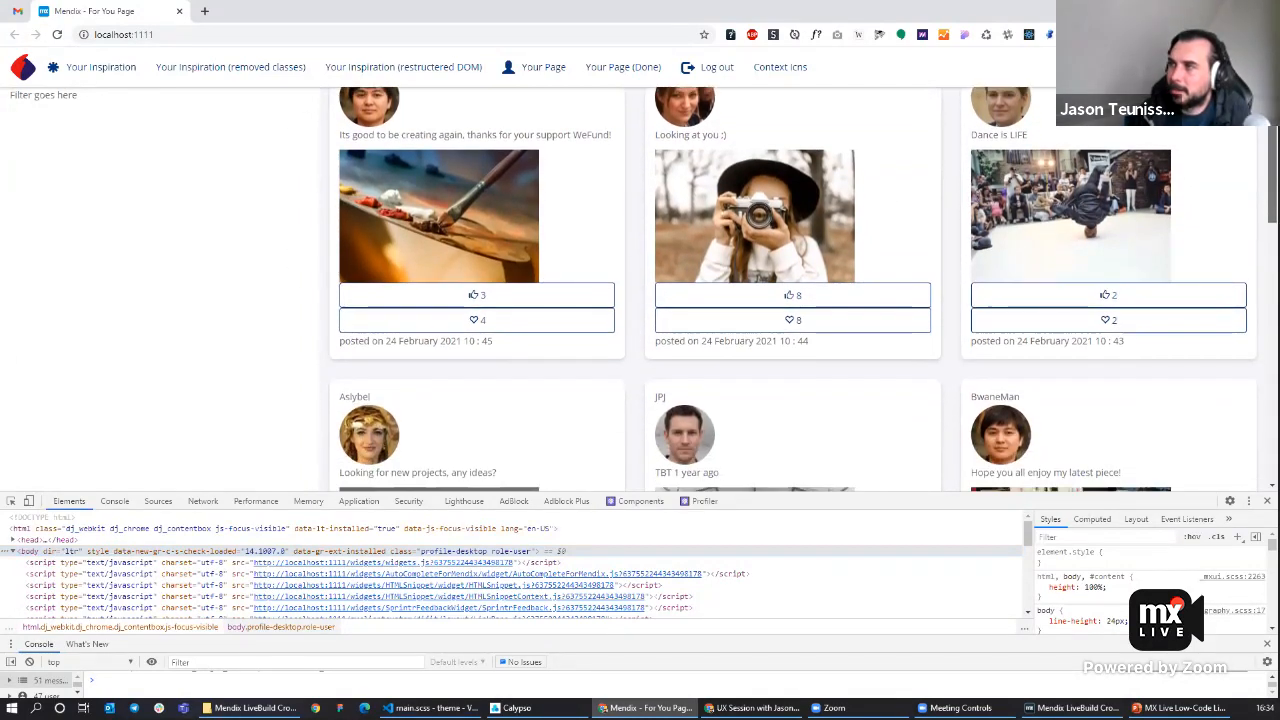
scroll(55, 100, down, 5)
drag(22, 95, 107, 117)
scroll(825, 390, up, 6)
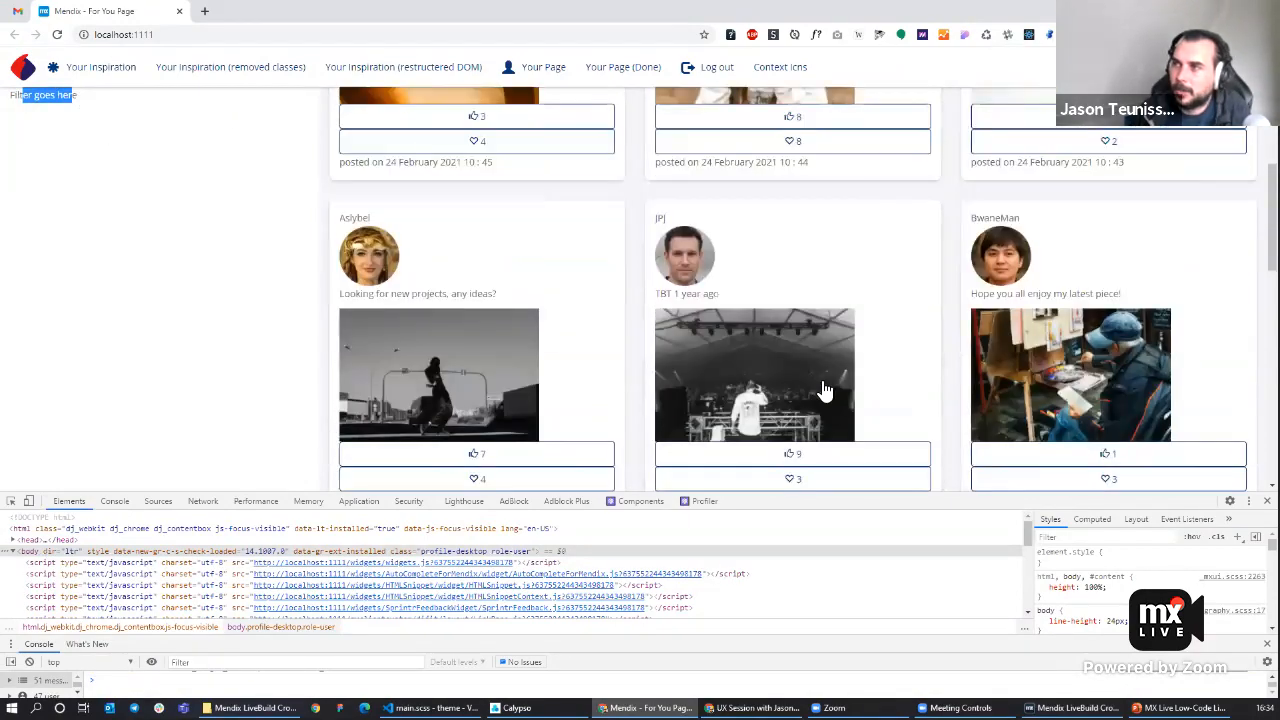
scroll(823, 388, down, 3)
scroll(778, 376, down, 3)
scroll(749, 346, up, 6)
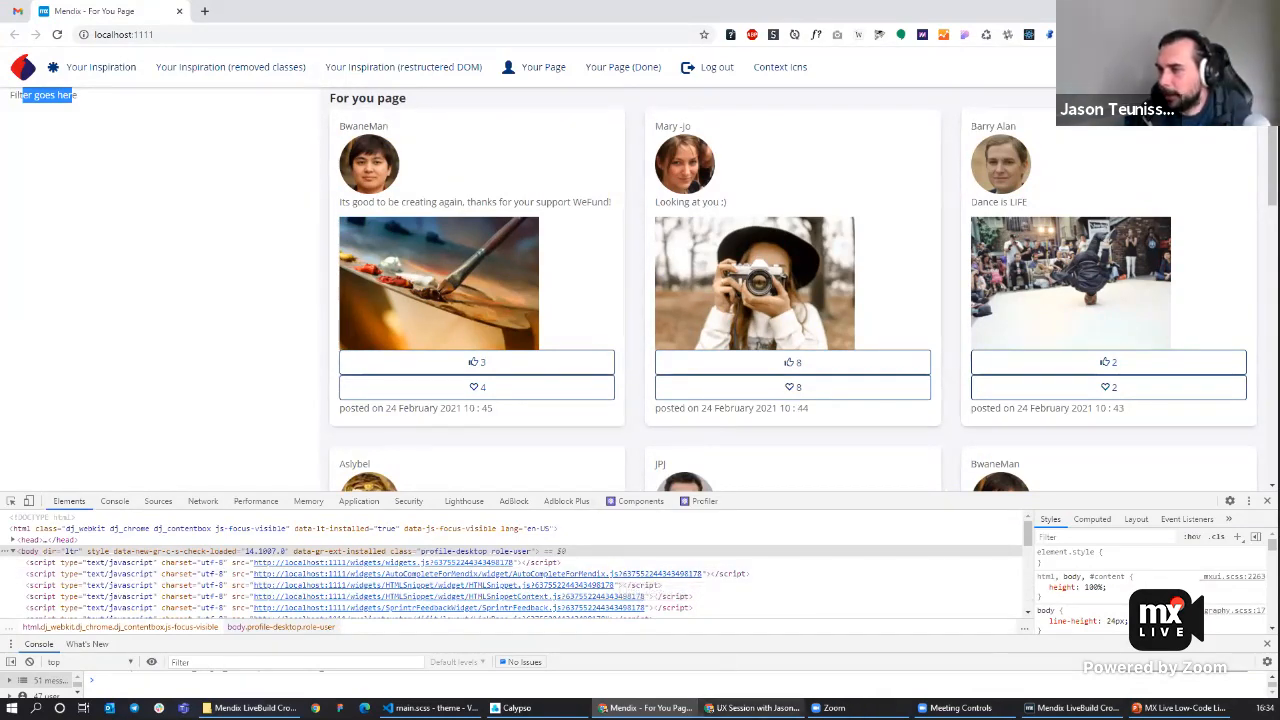
Cut the profile image from the post header and paste it below the likes and hearts buttons.
click(1070, 708)
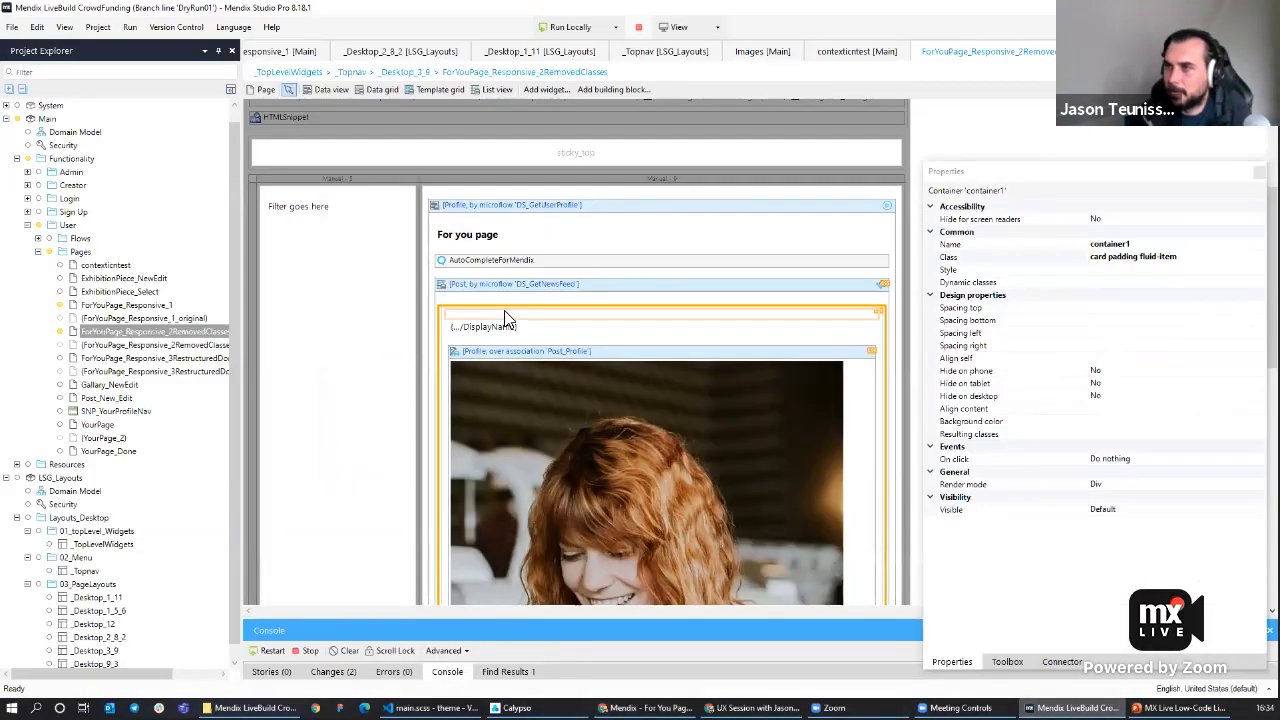
scroll(504, 310, down, 3)
click(502, 190)
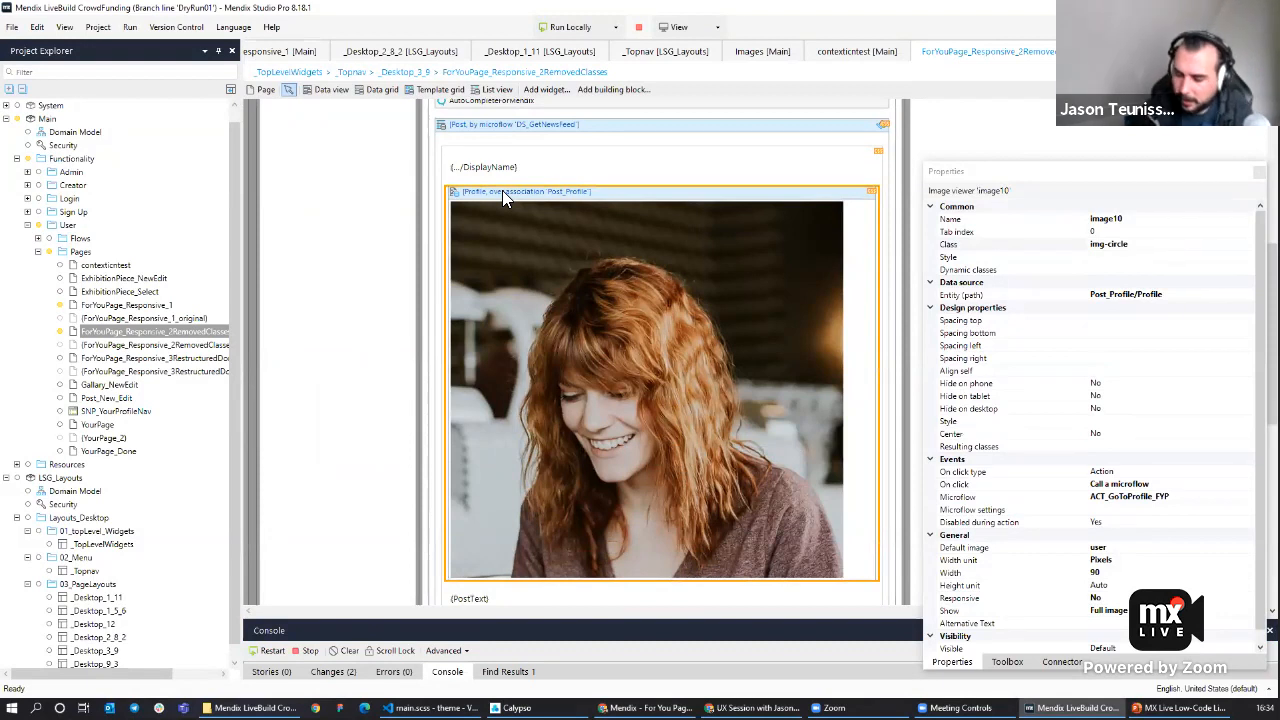
key(Delete)
scroll(506, 207, down, 2)
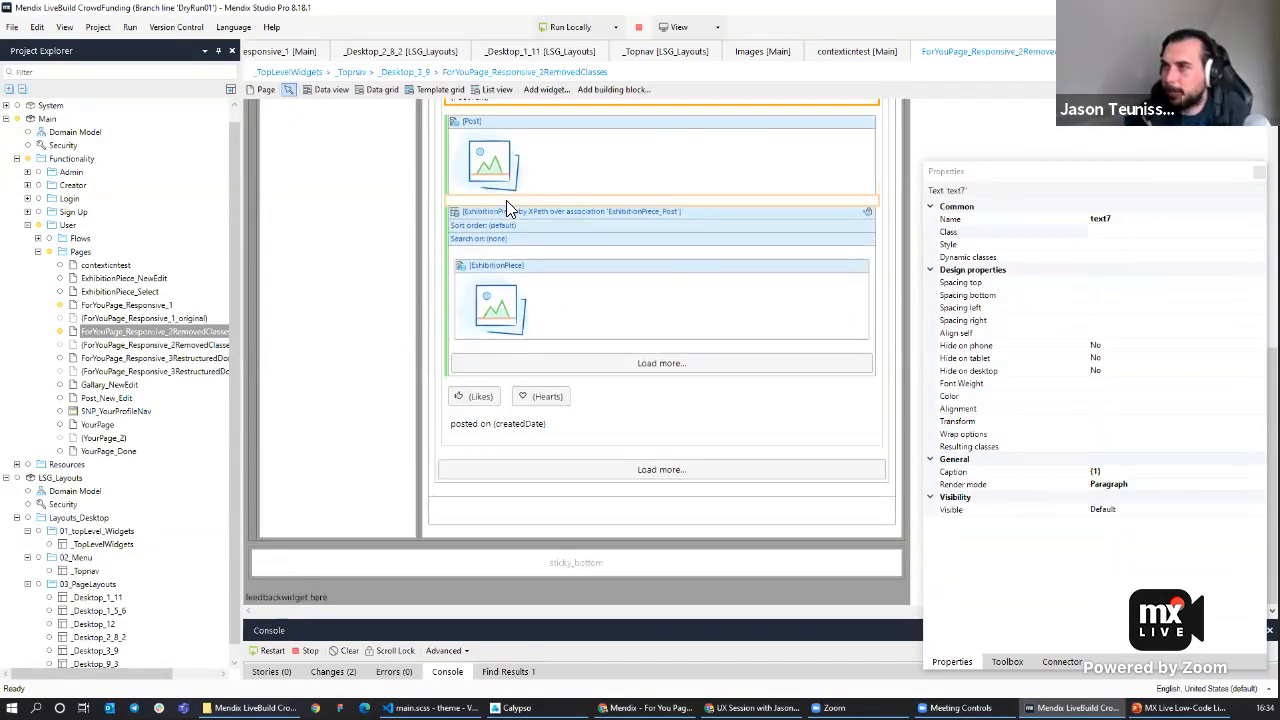
click(481, 411)
key(ctrl+v)
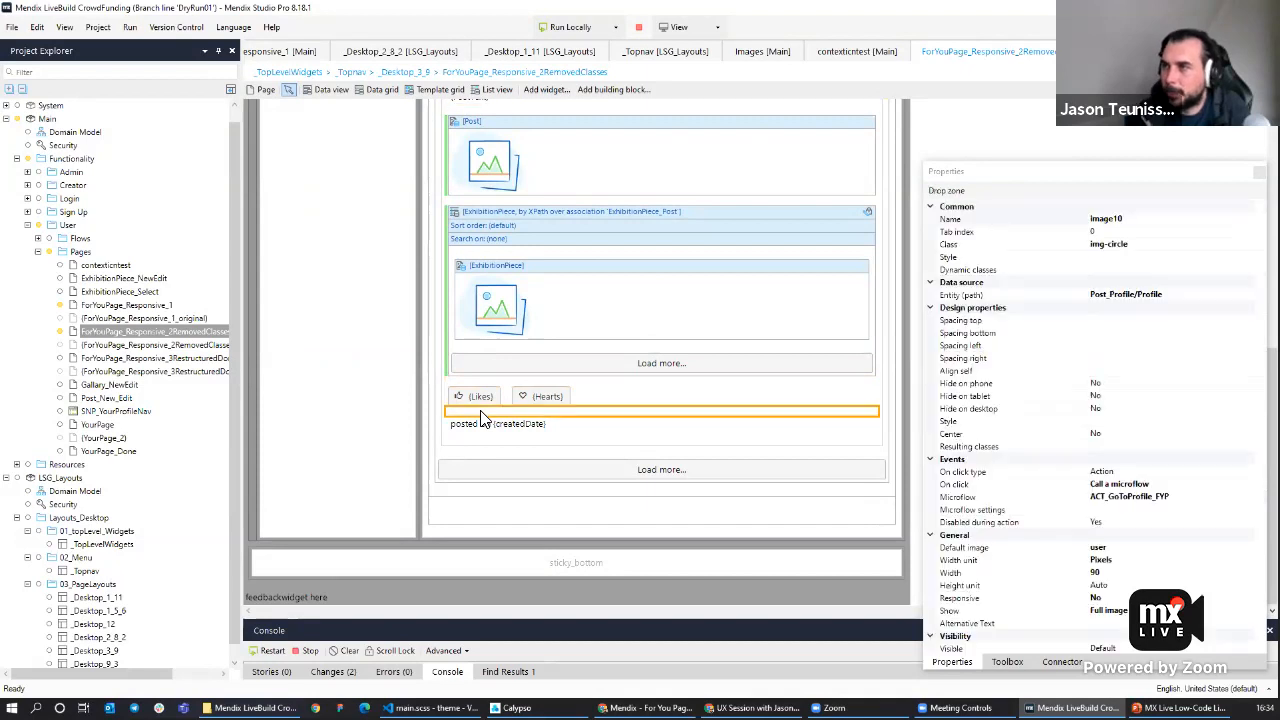
Add a container at the top of the post card and give it the class 'img-wrap'.
scroll(503, 217, up, 5)
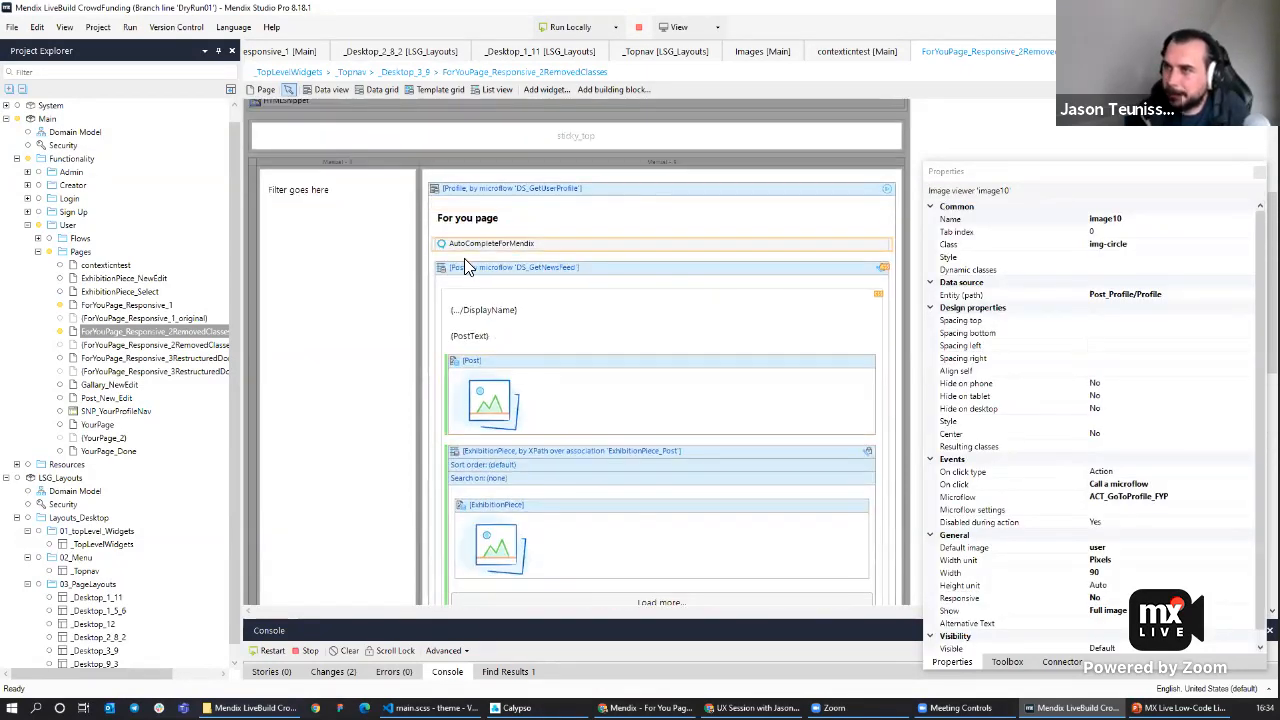
click(467, 300)
right_click(468, 292)
click(488, 302)
text(co)
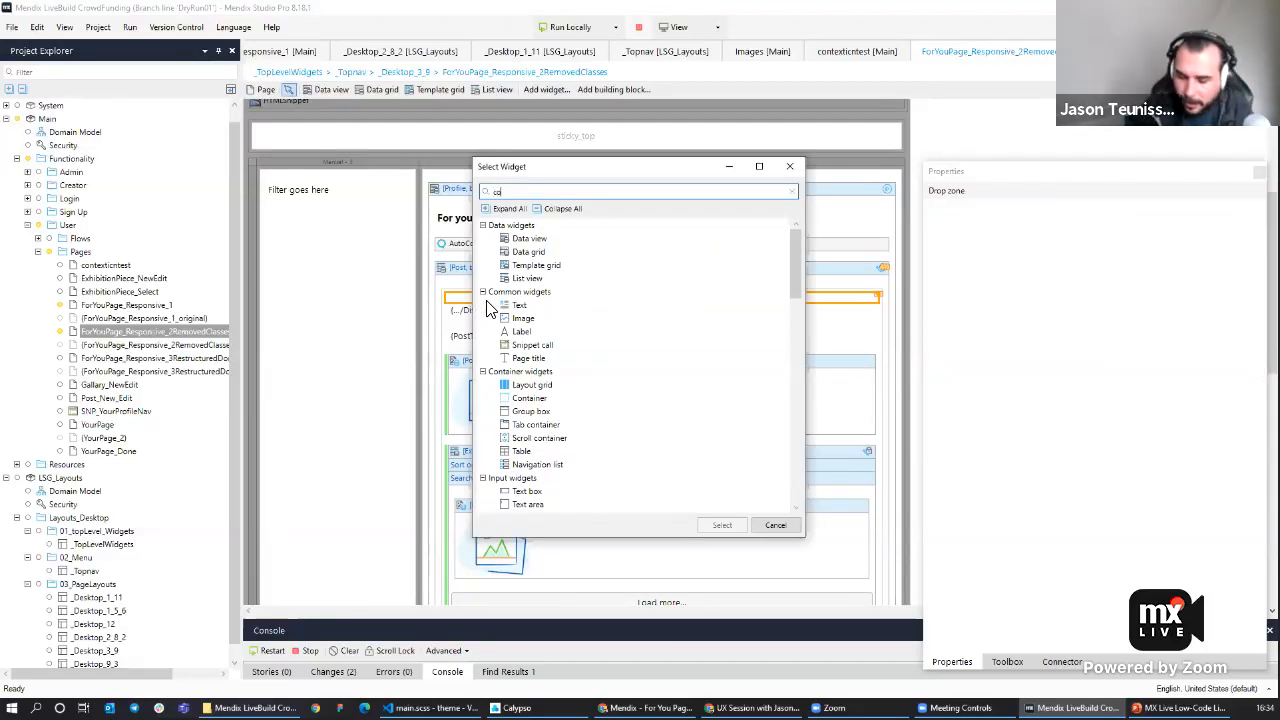
text(nt)
key(Return)
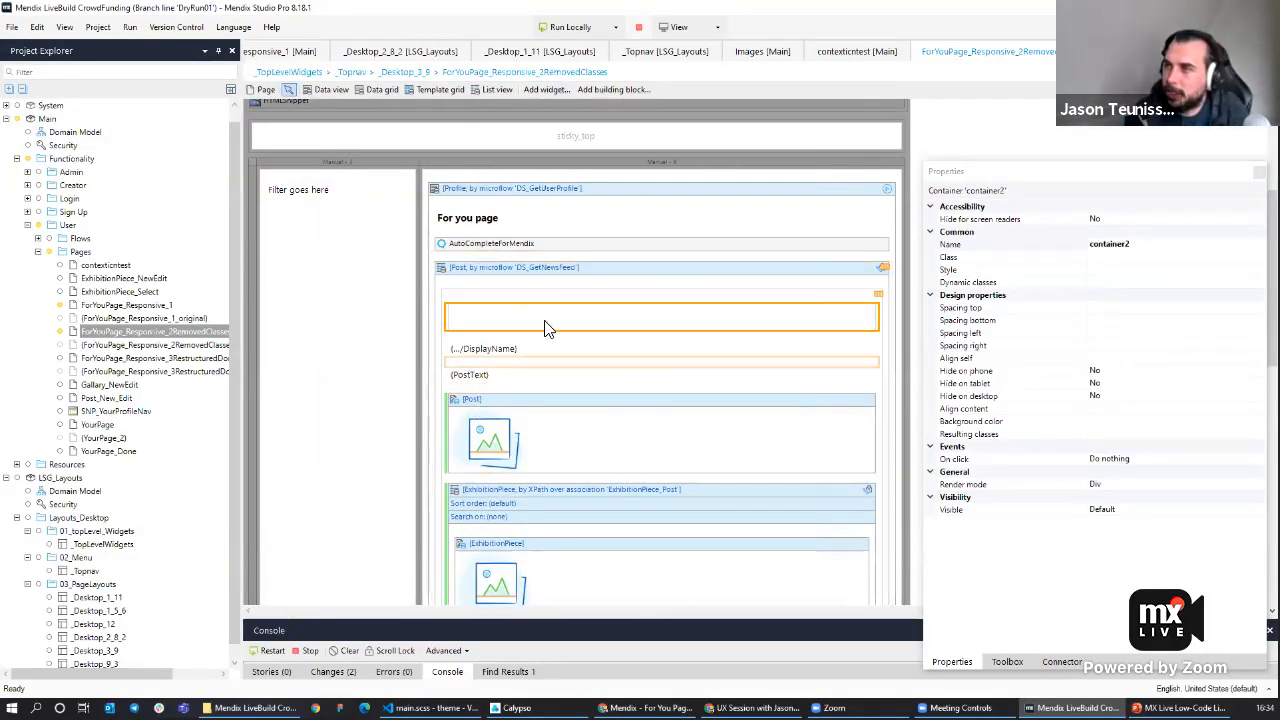
click(1123, 258)
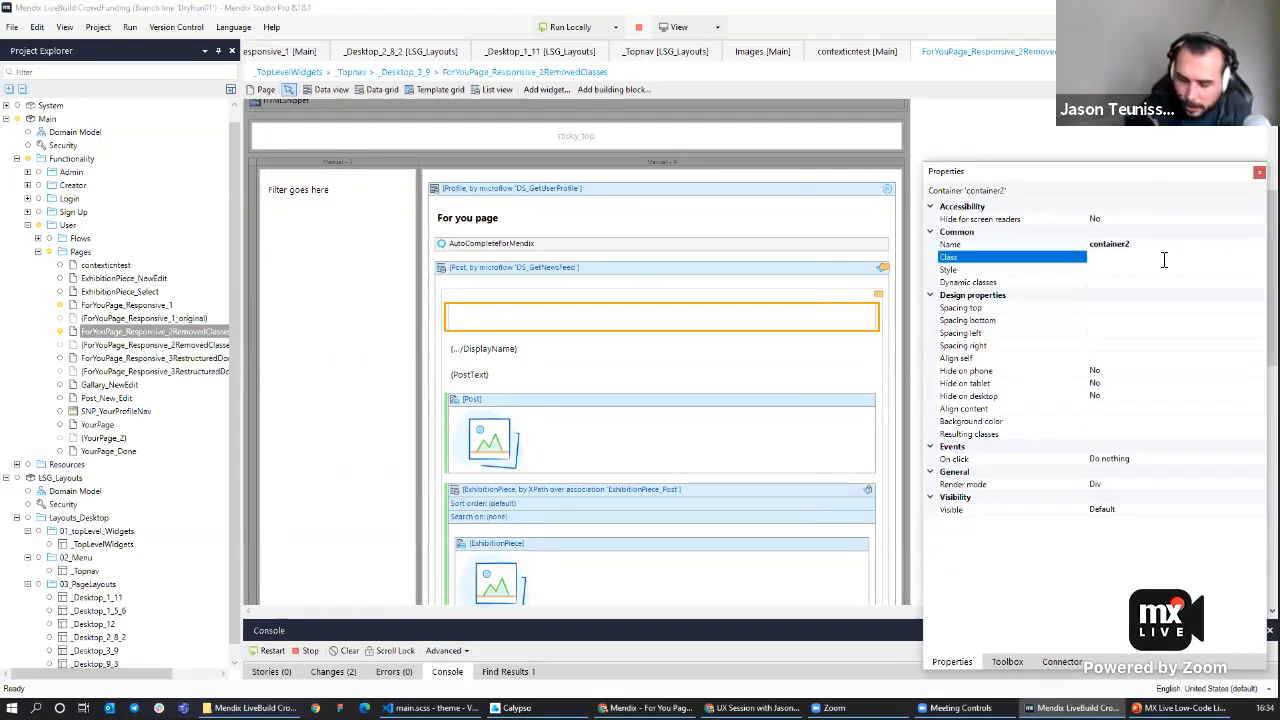
text(img-wra)
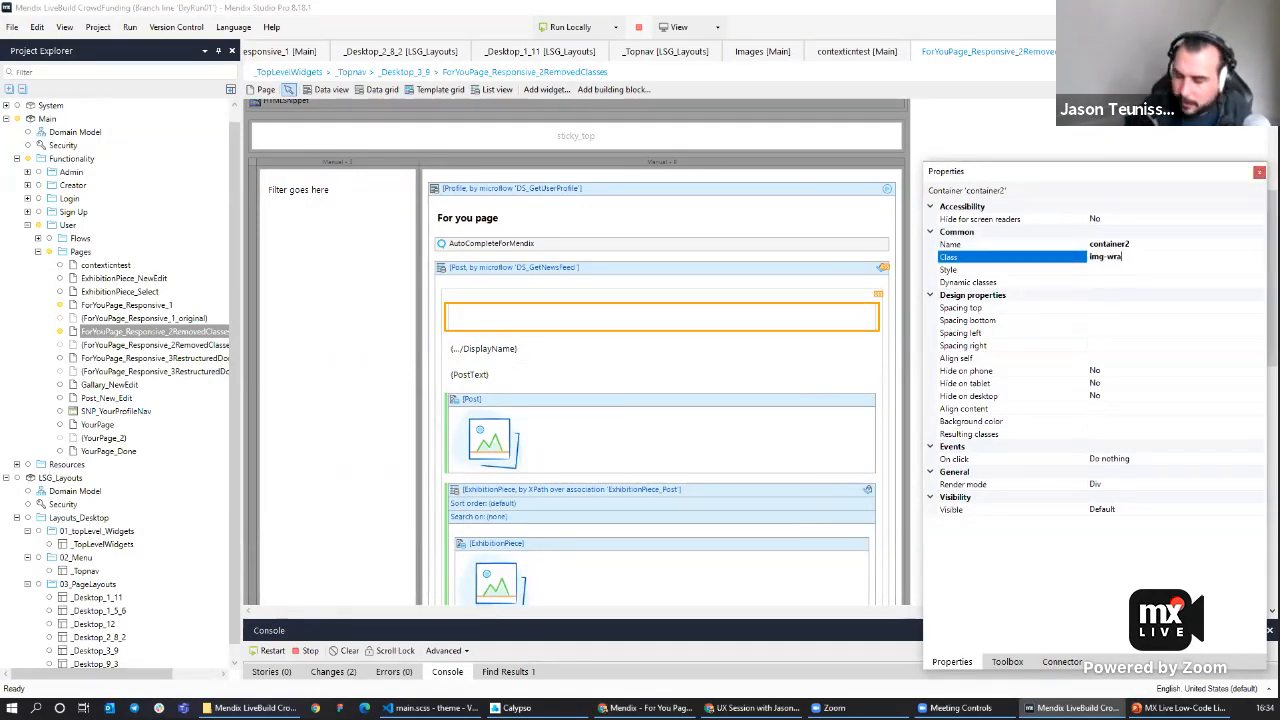
text(p)
Move the Post image into the img-wrap container, then save and run the app locally.
click(495, 440)
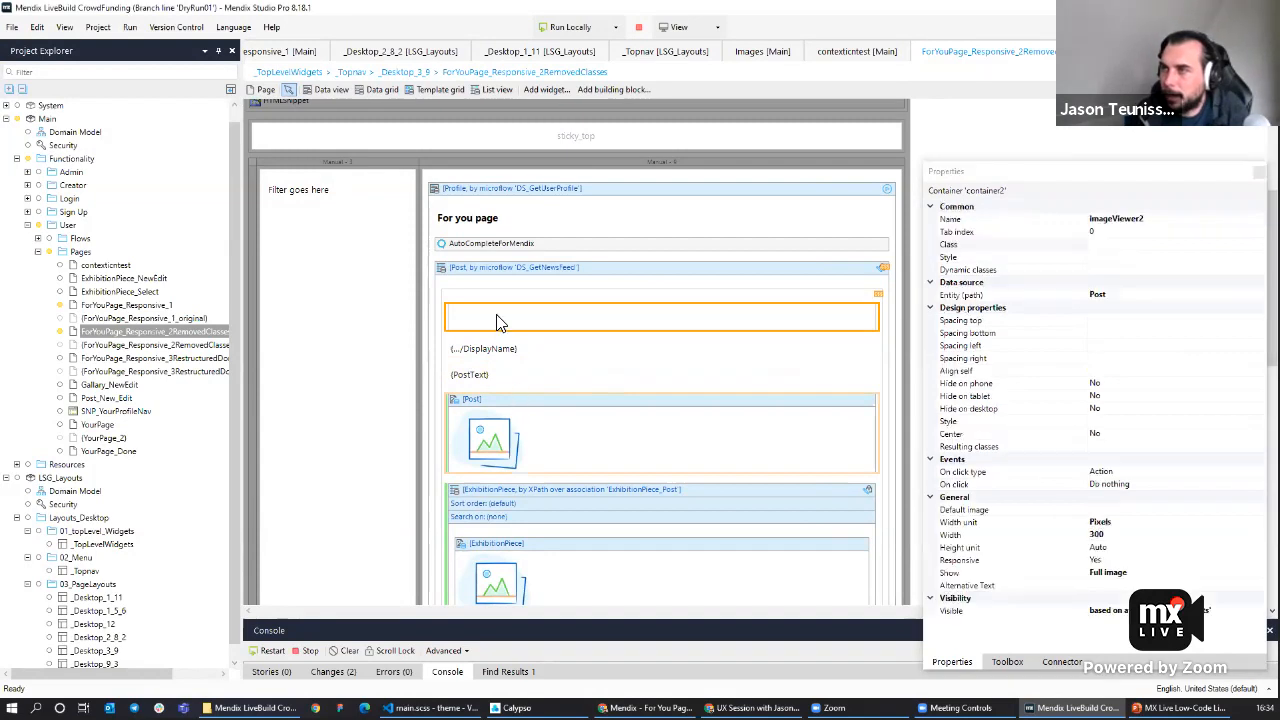
drag(478, 479, 487, 400)
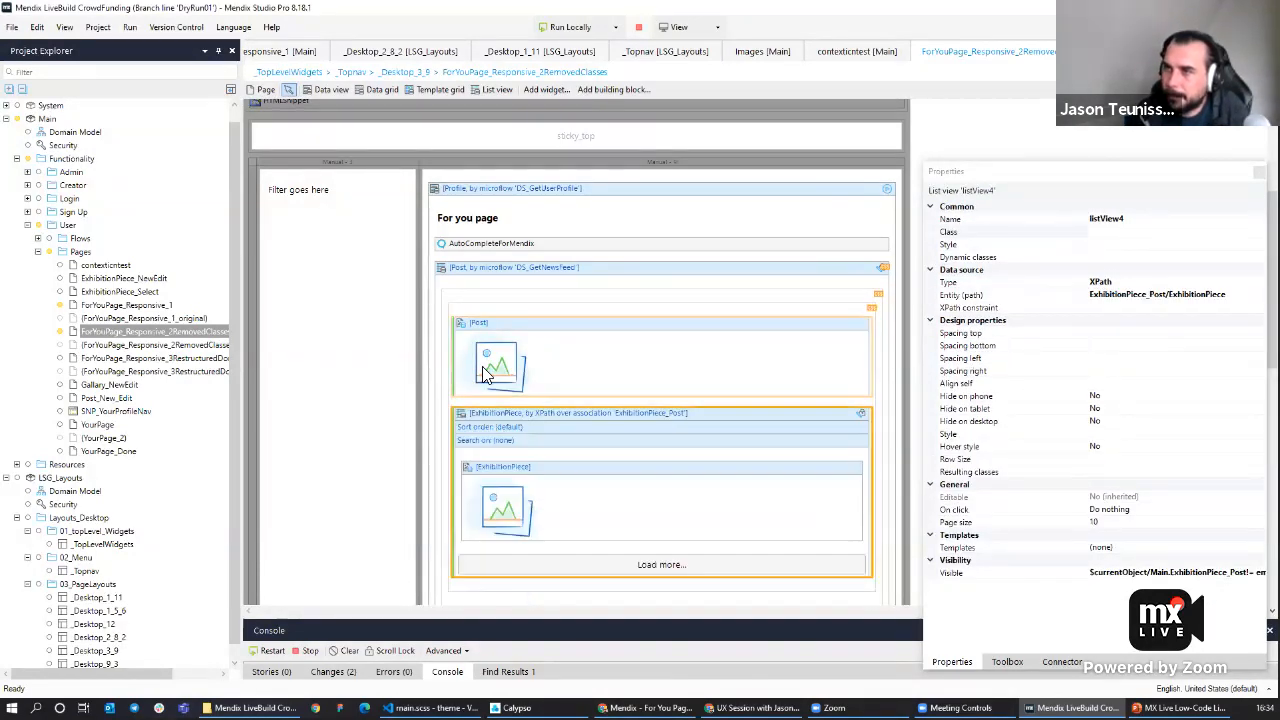
click(556, 30)
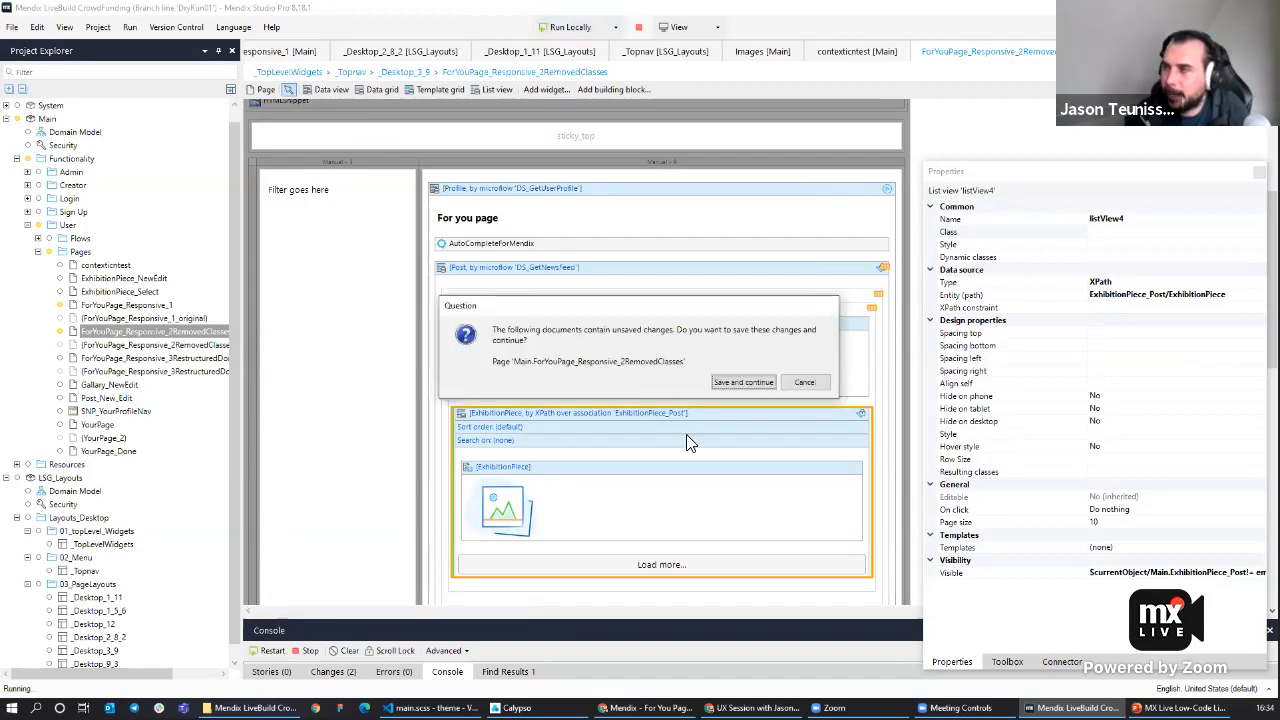
click(740, 383)
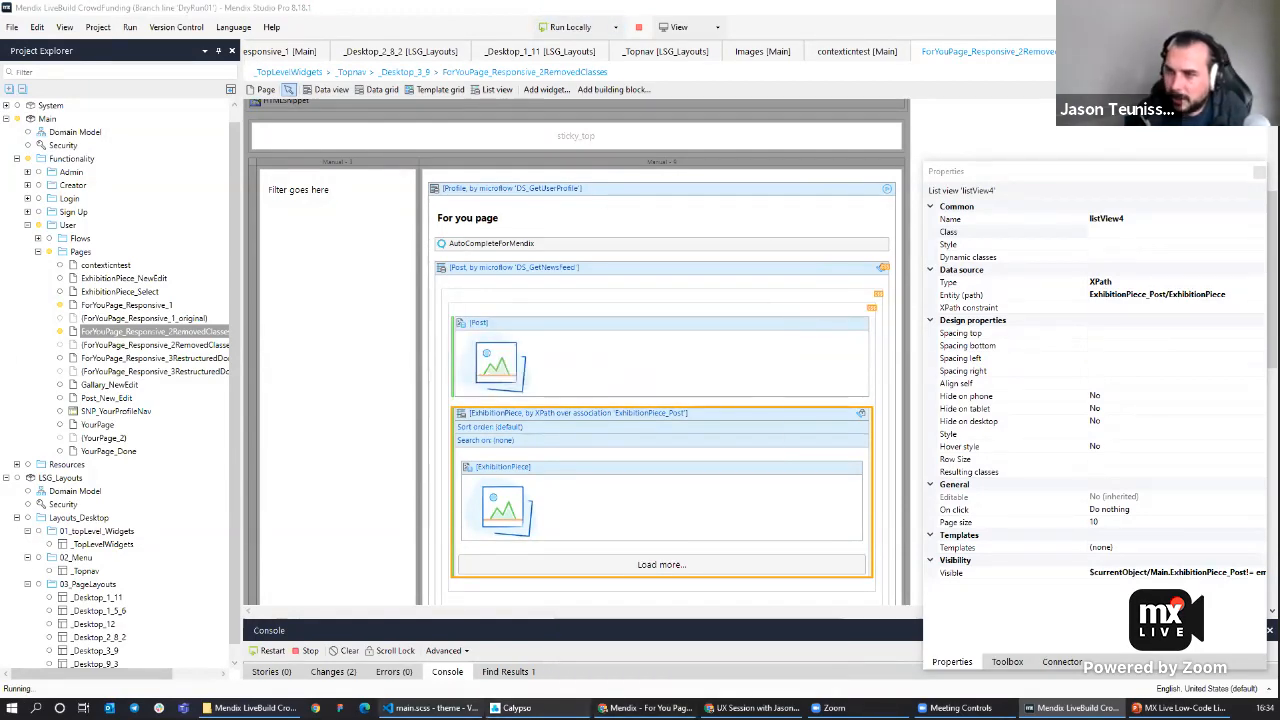
Open _card.scss in the theme's _03first components and review the .img-wrap styles.
click(430, 708)
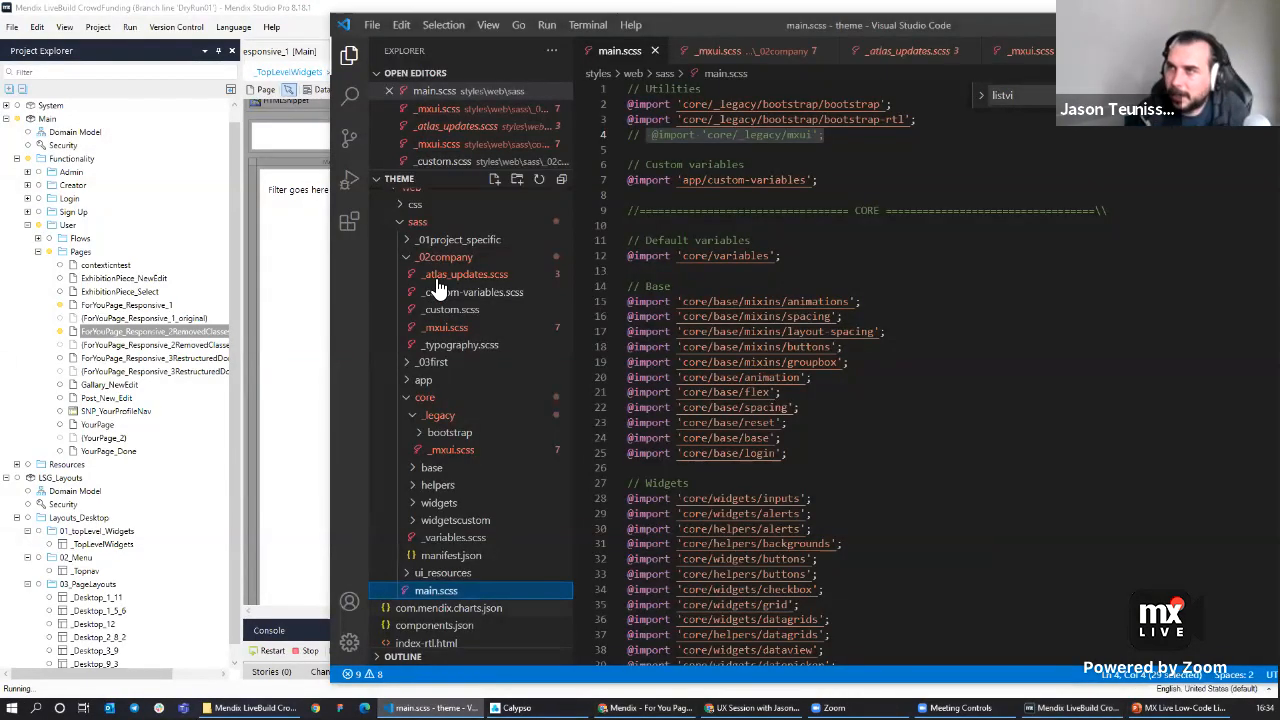
click(412, 364)
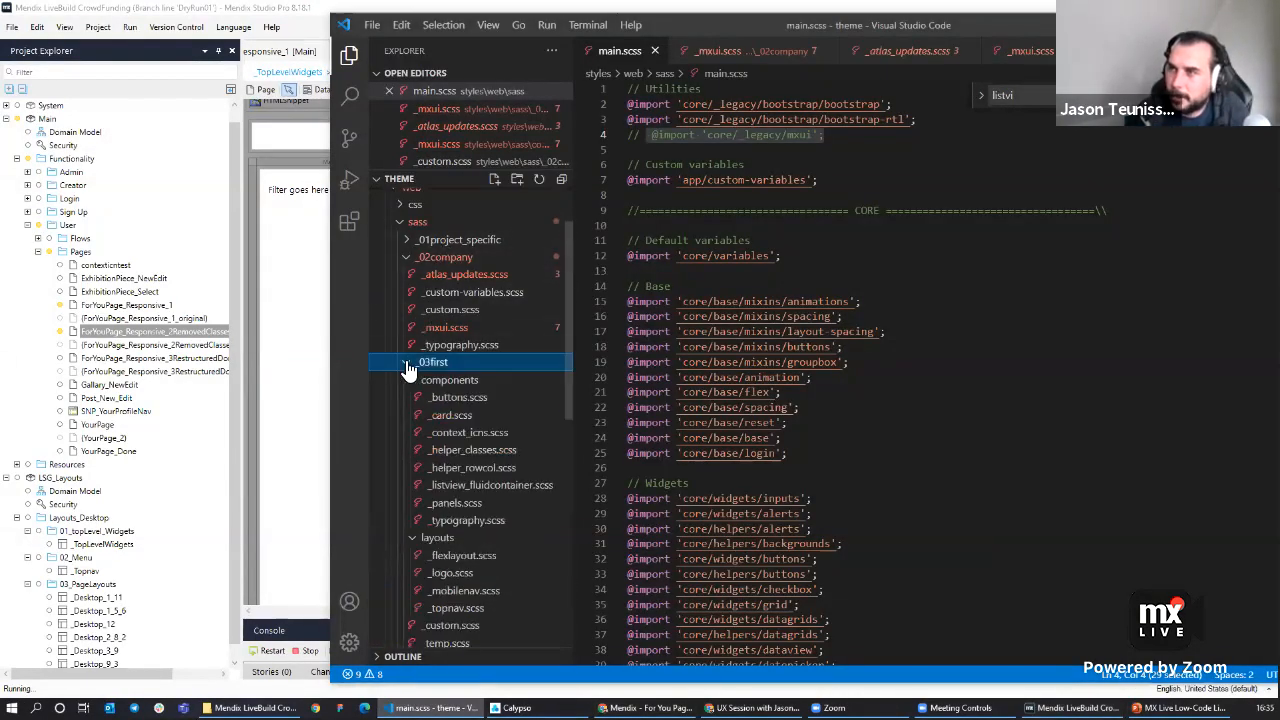
click(457, 418)
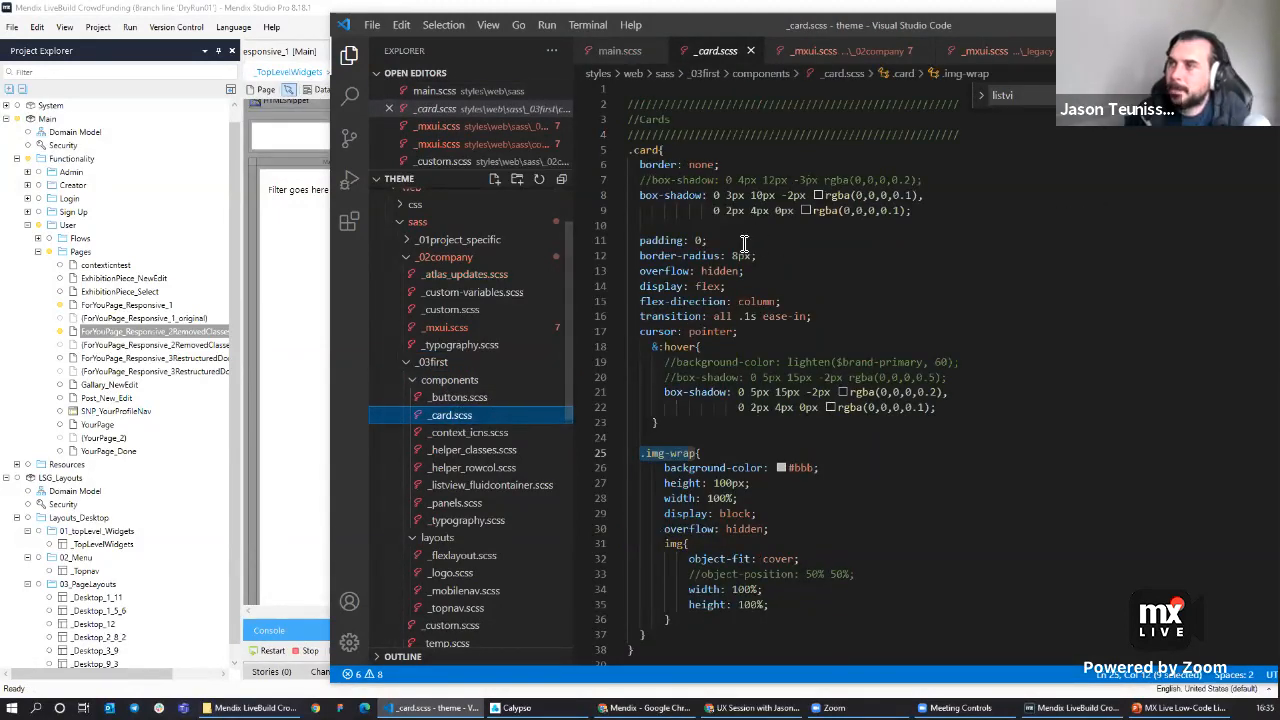
click(664, 453)
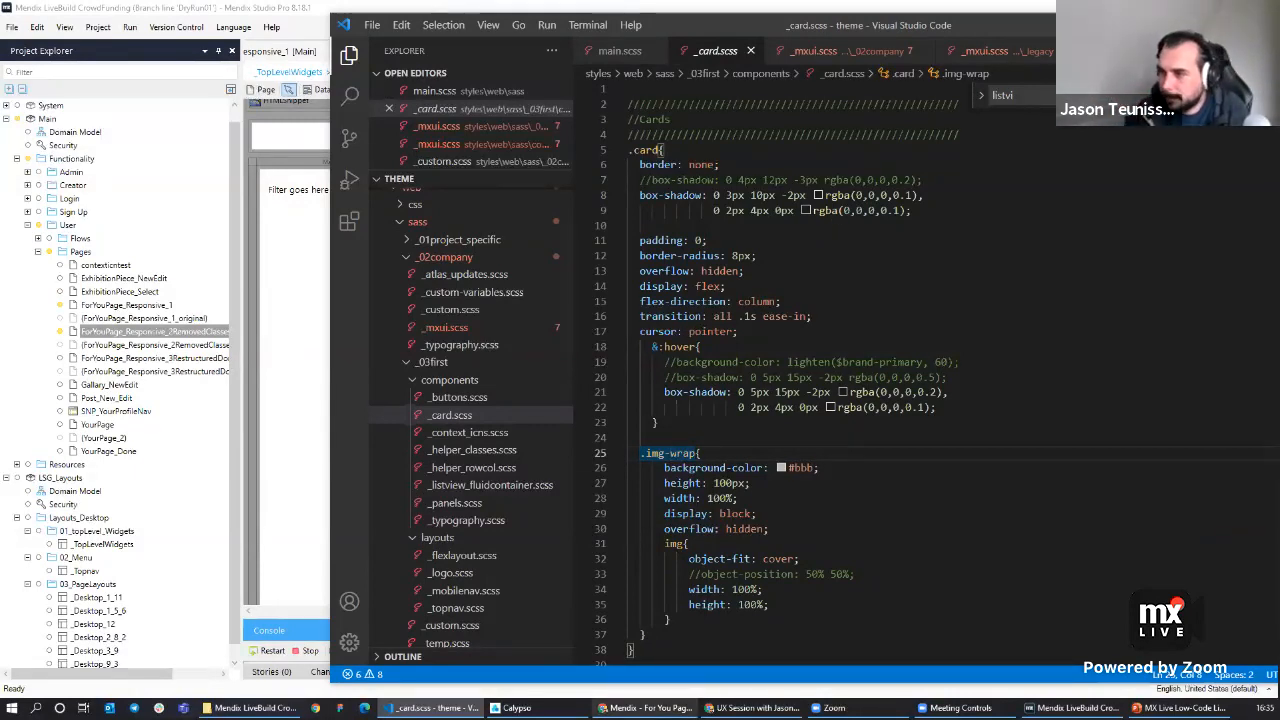
Inspect the first post image in the browser developer tools, toggling its inline width style.
click(645, 708)
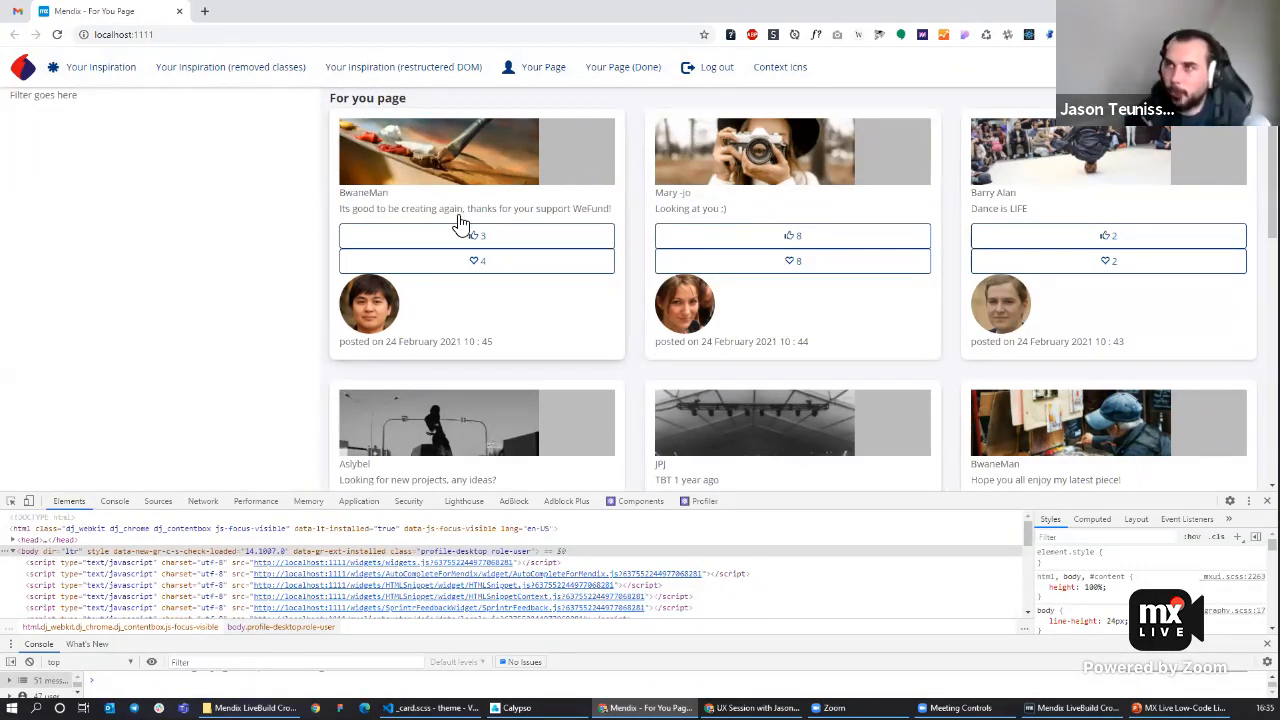
click(11, 500)
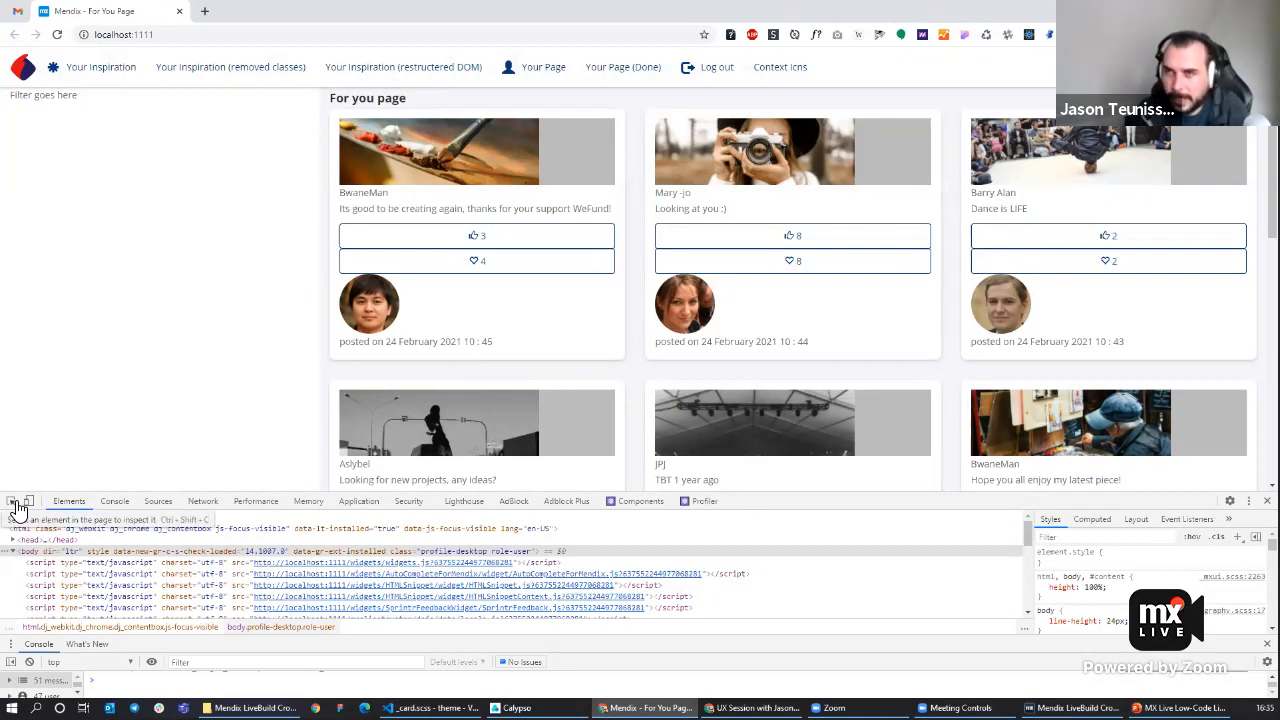
click(530, 145)
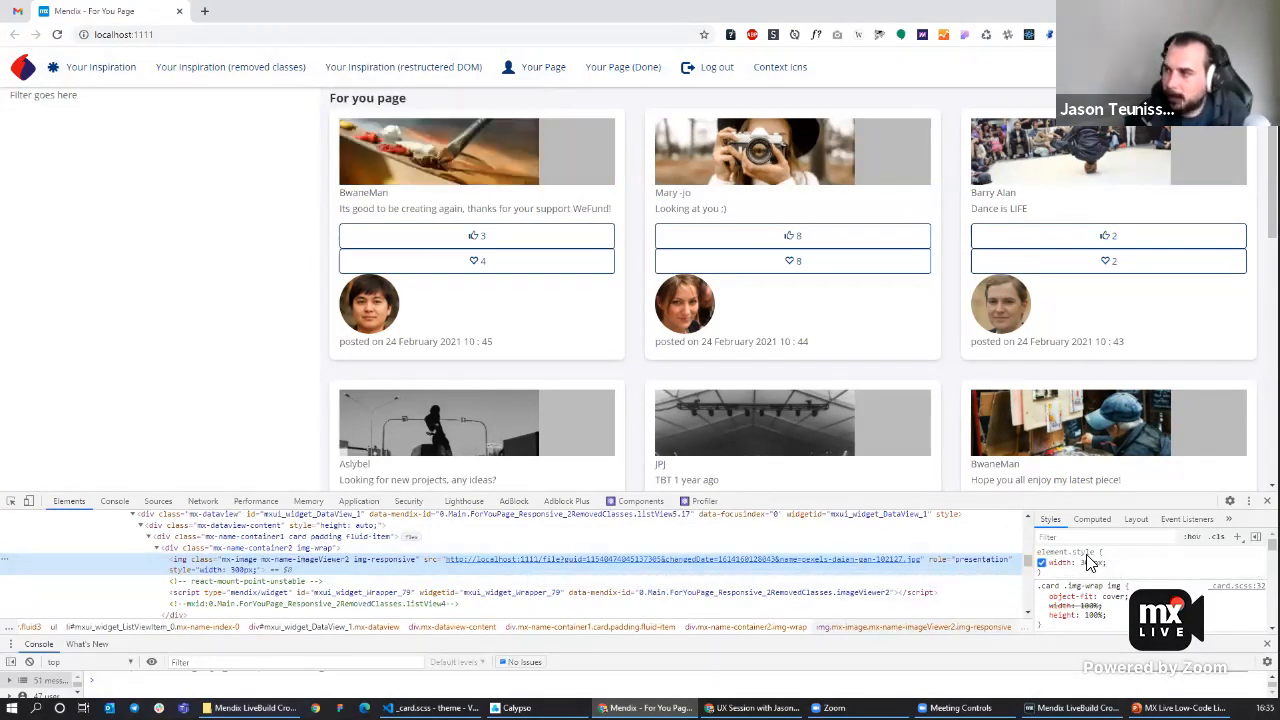
click(1042, 564)
click(1042, 564)
click(1042, 564)
click(1042, 564)
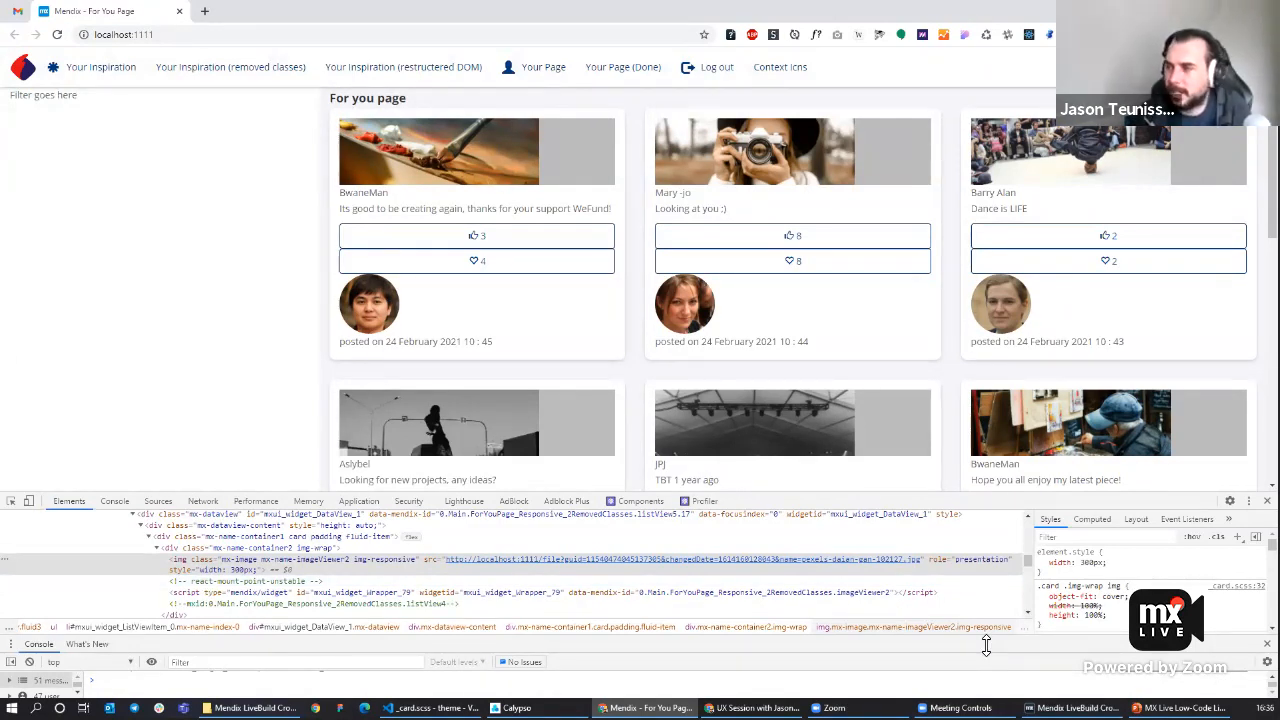
Set the width unit of both the Post image and the ExhibitionPiece image to Auto.
click(1075, 707)
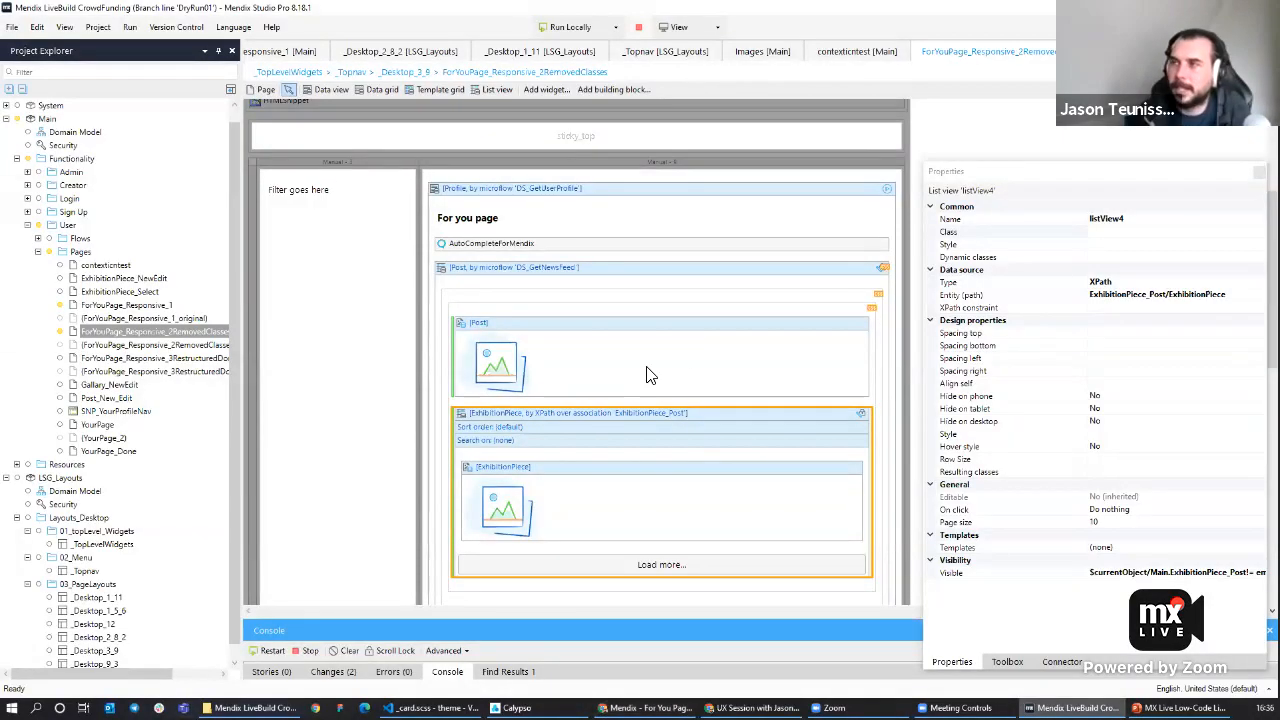
click(537, 347)
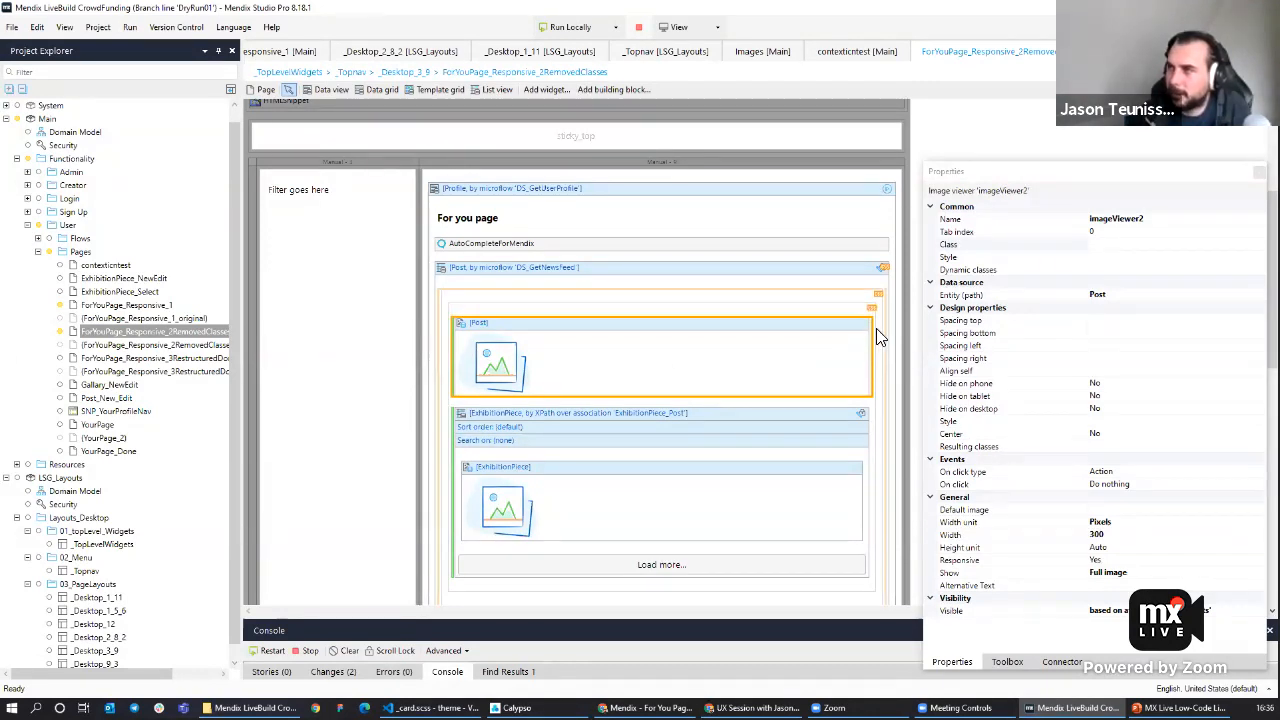
click(1133, 521)
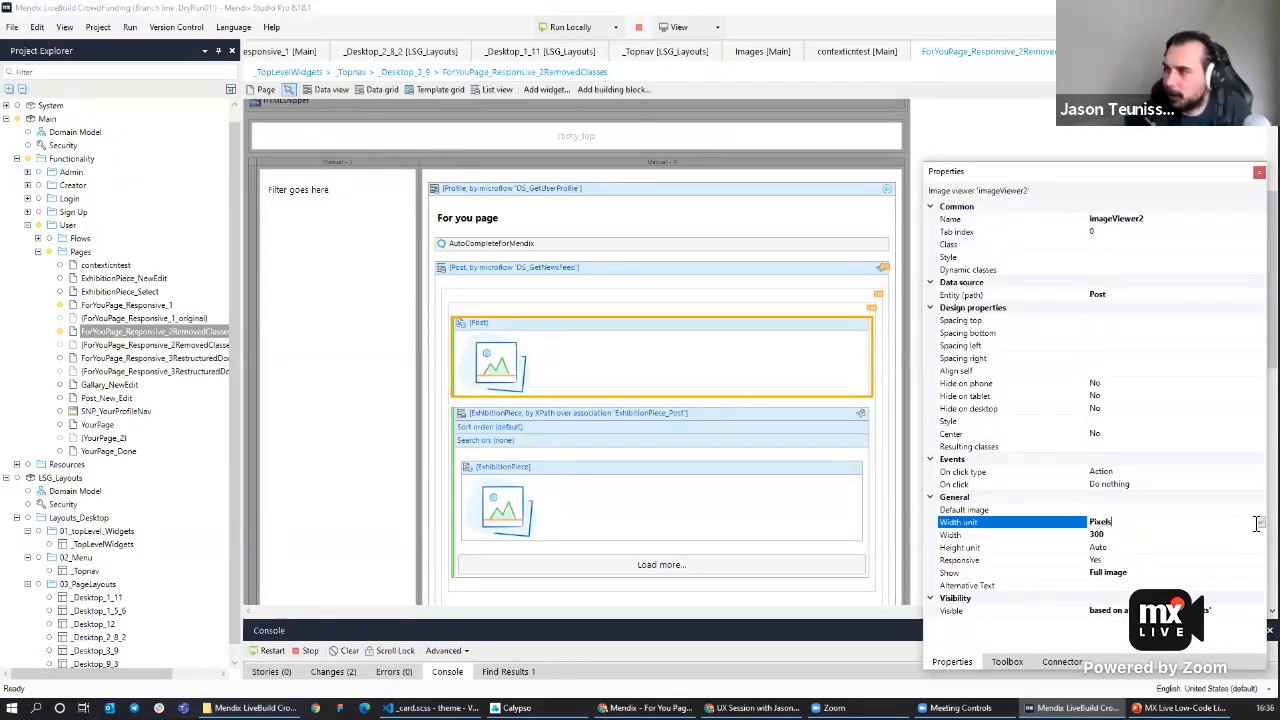
click(1170, 524)
click(1113, 546)
click(552, 496)
click(1221, 520)
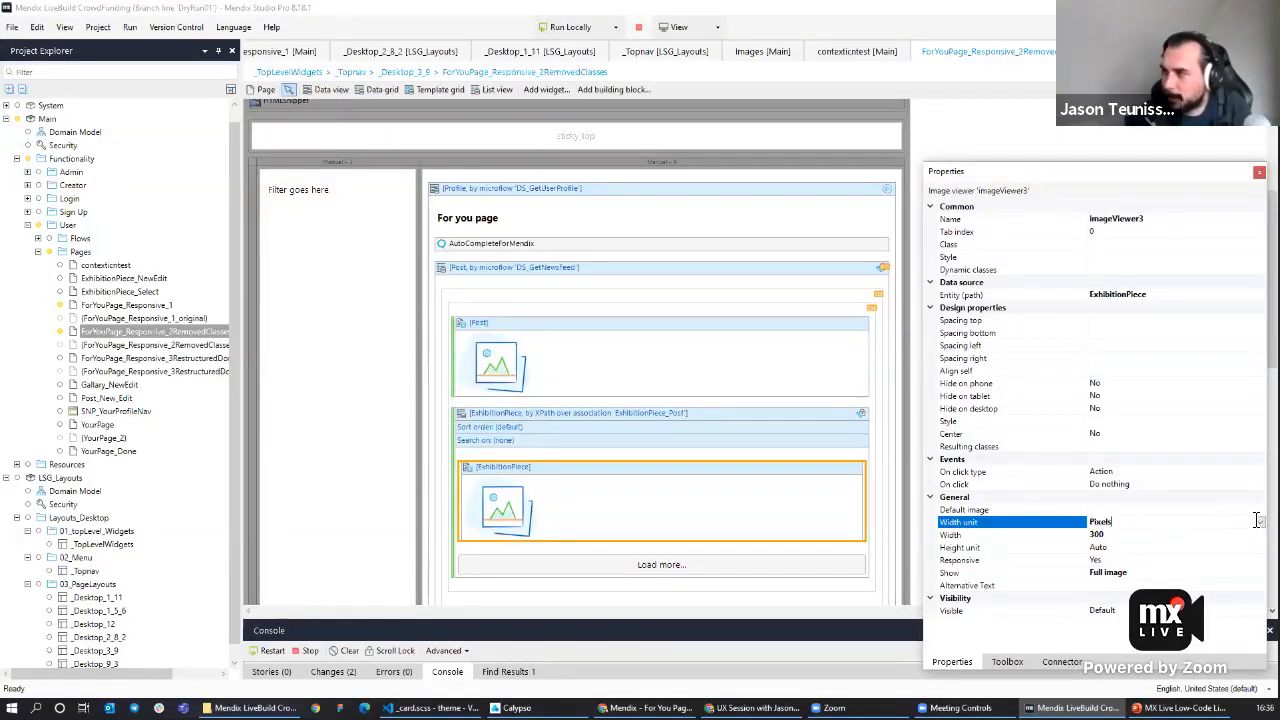
click(1221, 521)
click(1140, 534)
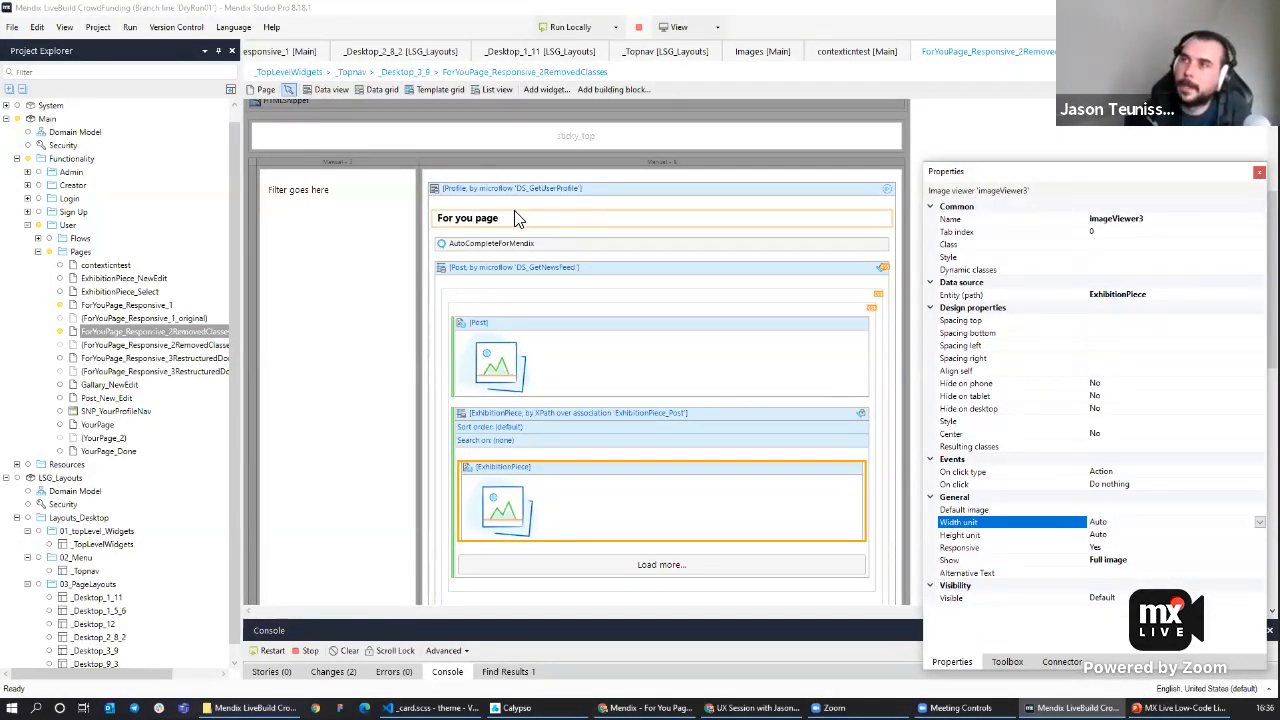
Remove 'padding' from the post card container's class, leaving 'card fluid-item'.
click(461, 296)
click(1115, 258)
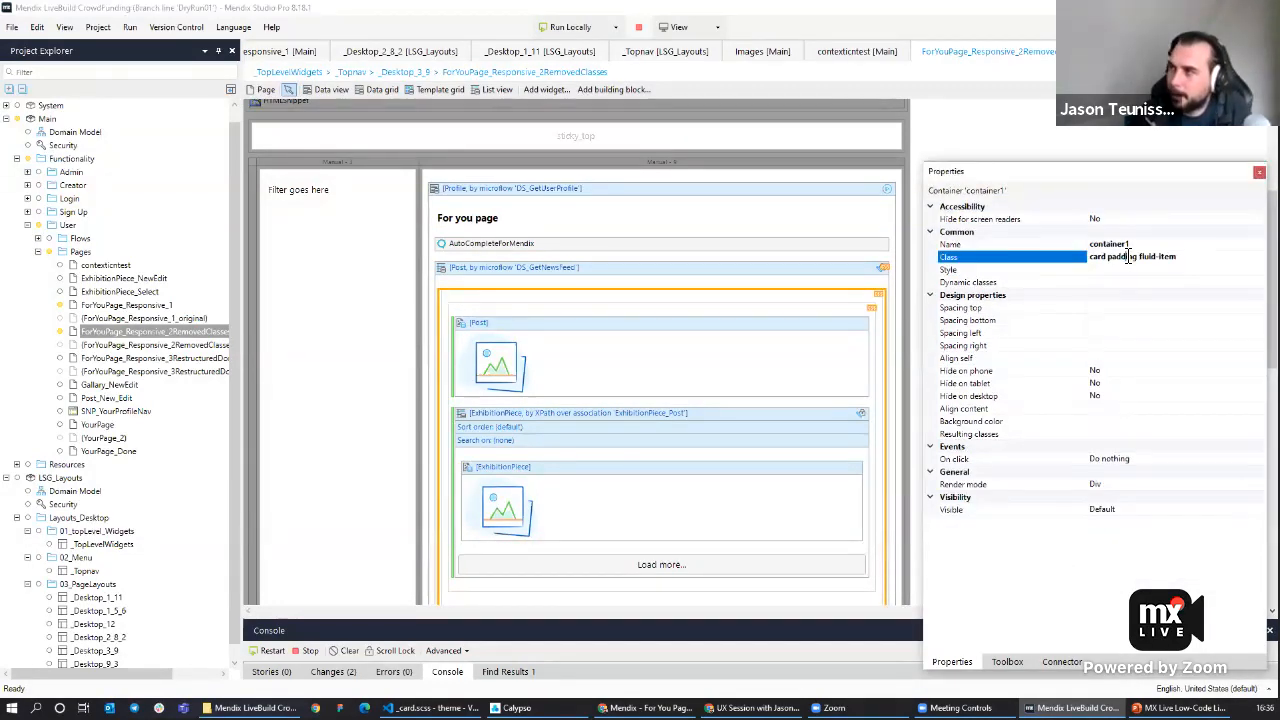
click(1132, 260)
drag(1142, 259, 1114, 261)
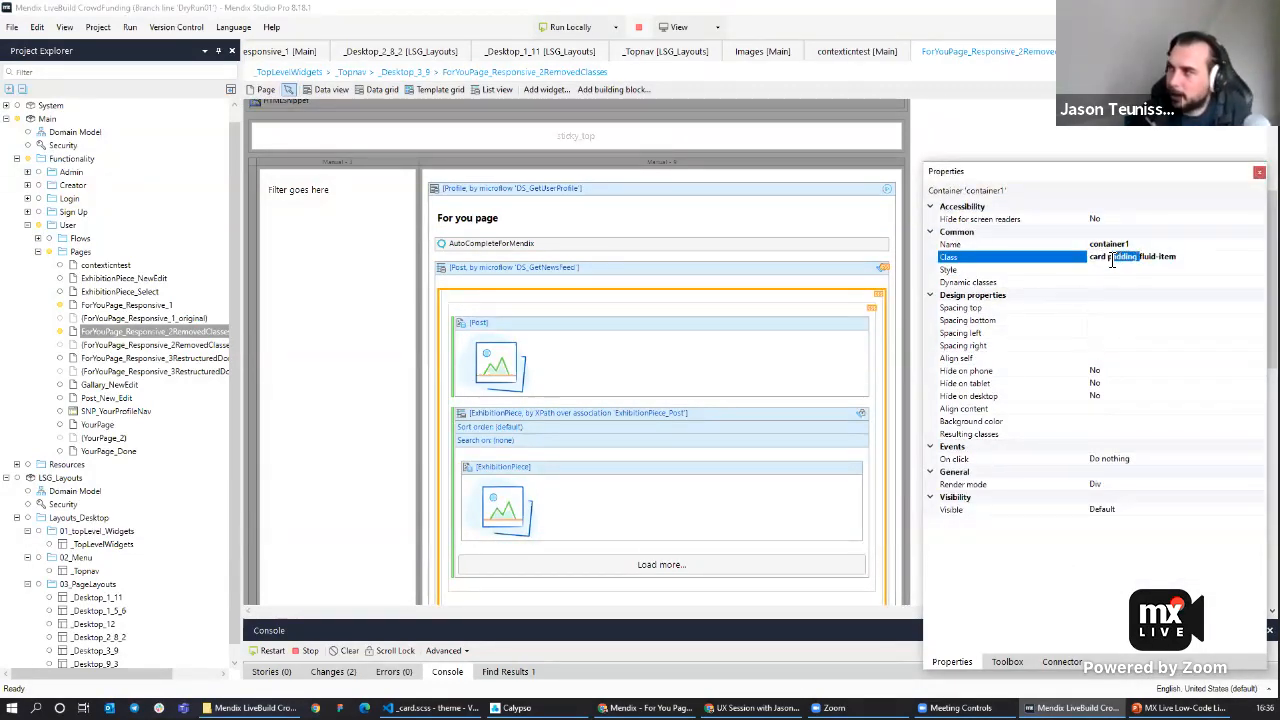
key(BackSpace)
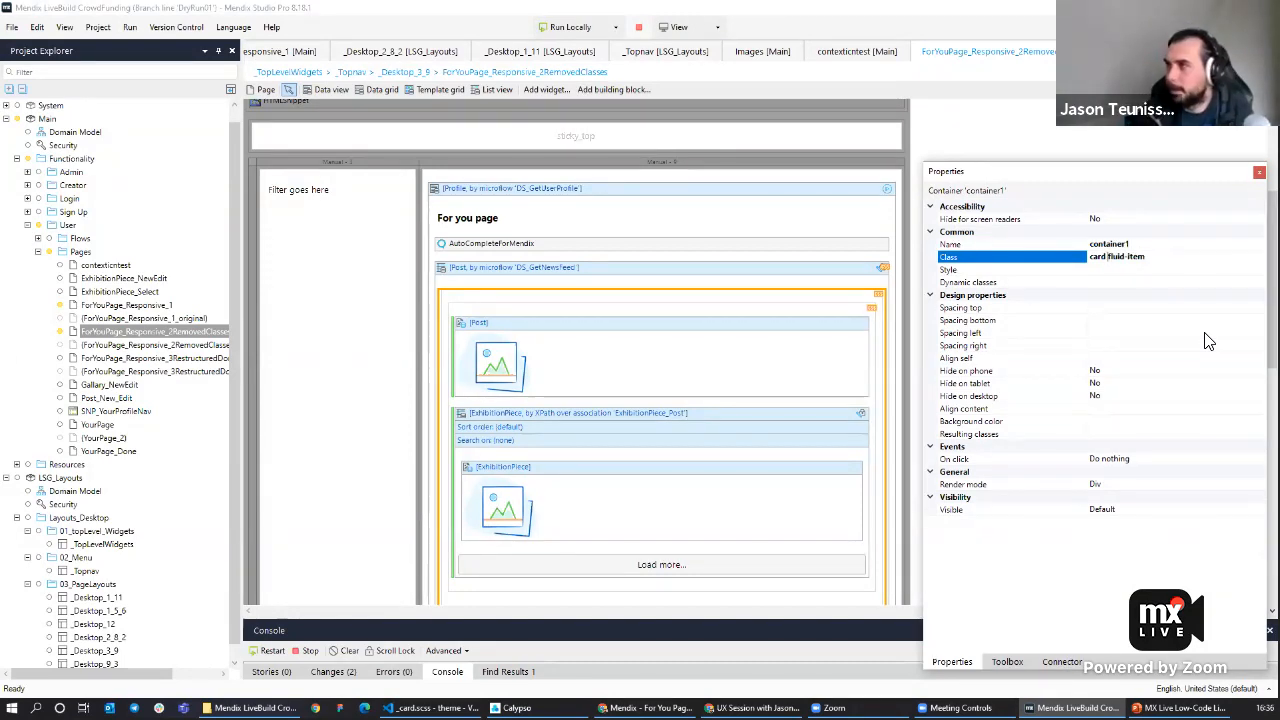
Move the post text above the display name in the post card.
scroll(743, 274, down, 5)
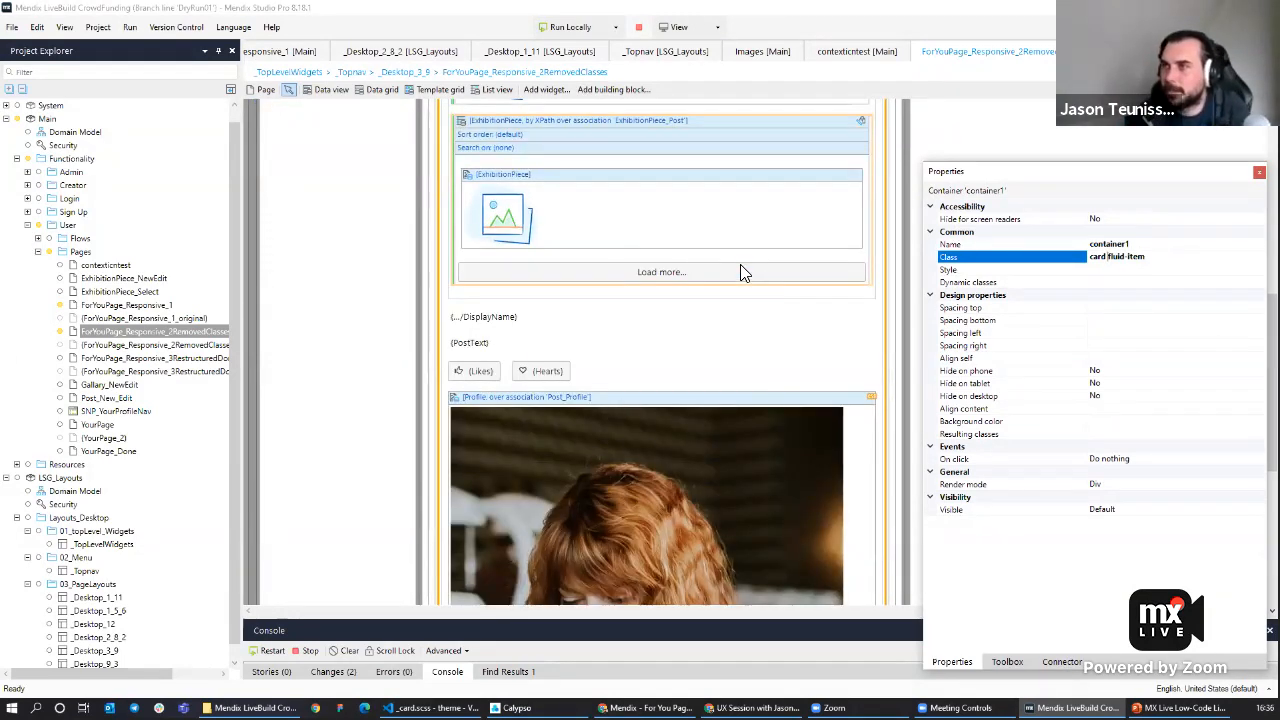
click(455, 302)
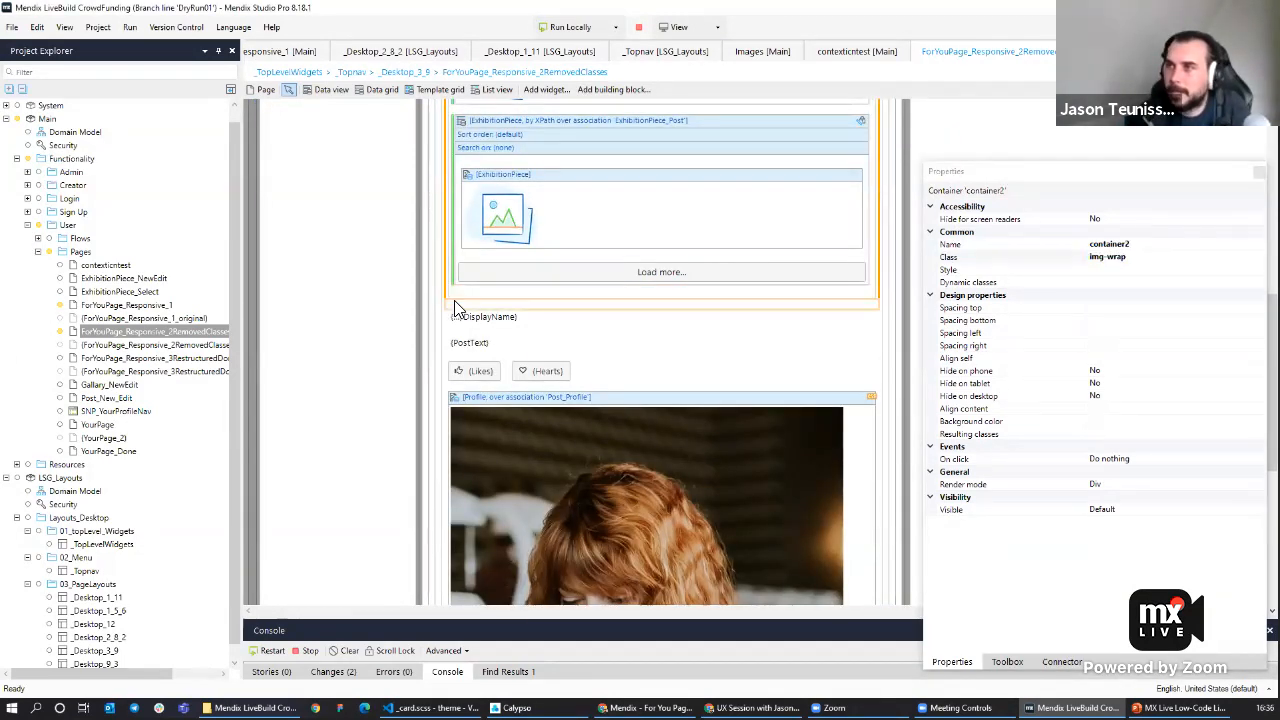
right_click(455, 303)
click(700, 342)
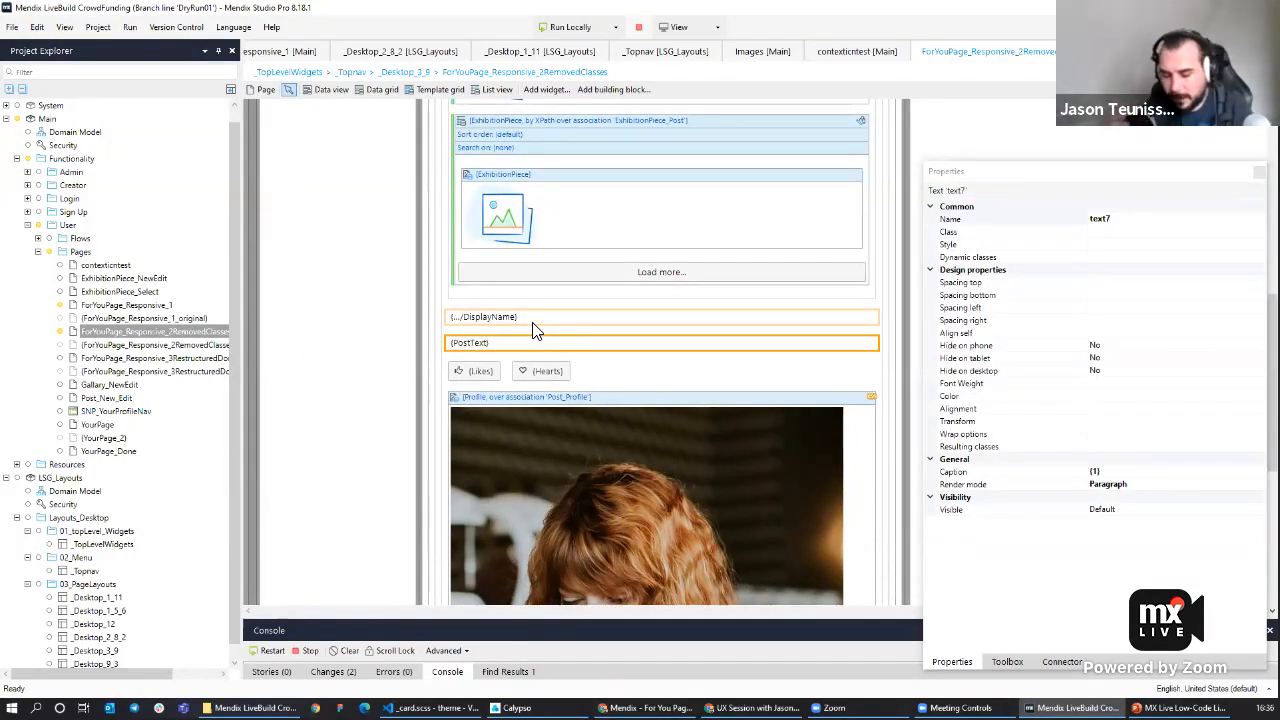
click(645, 708)
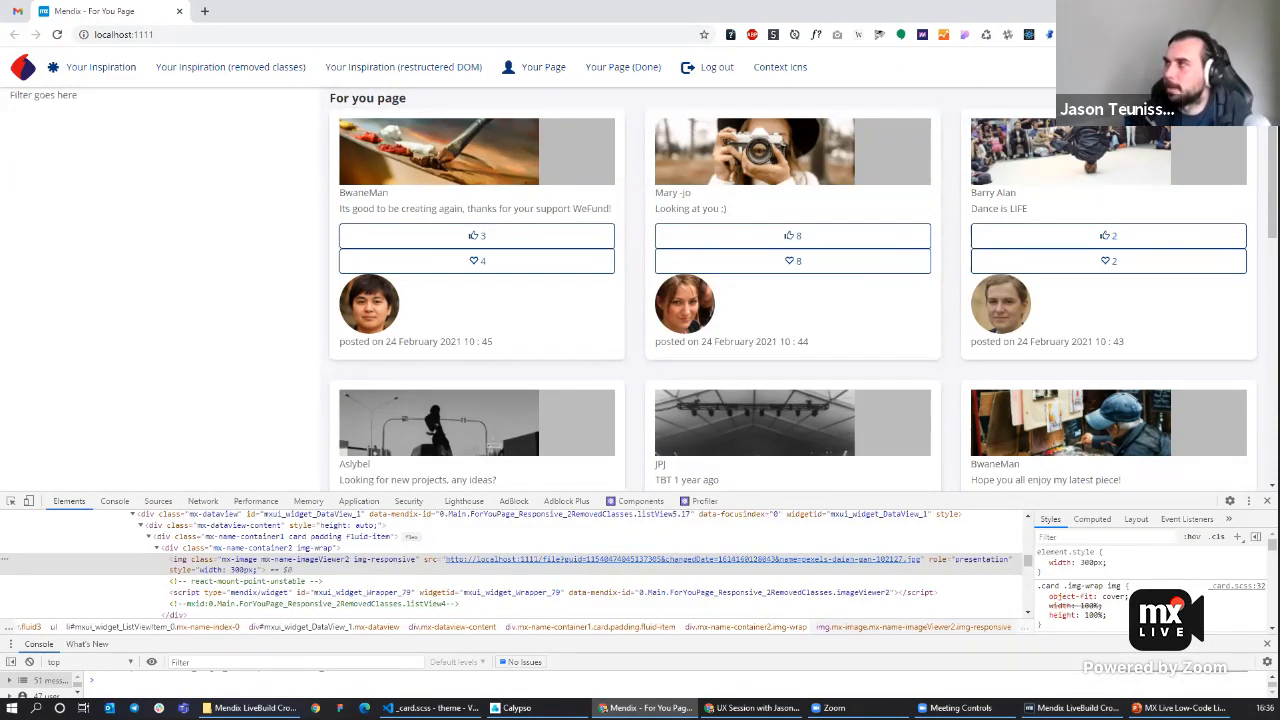
key(alt+Tab)
click(498, 318)
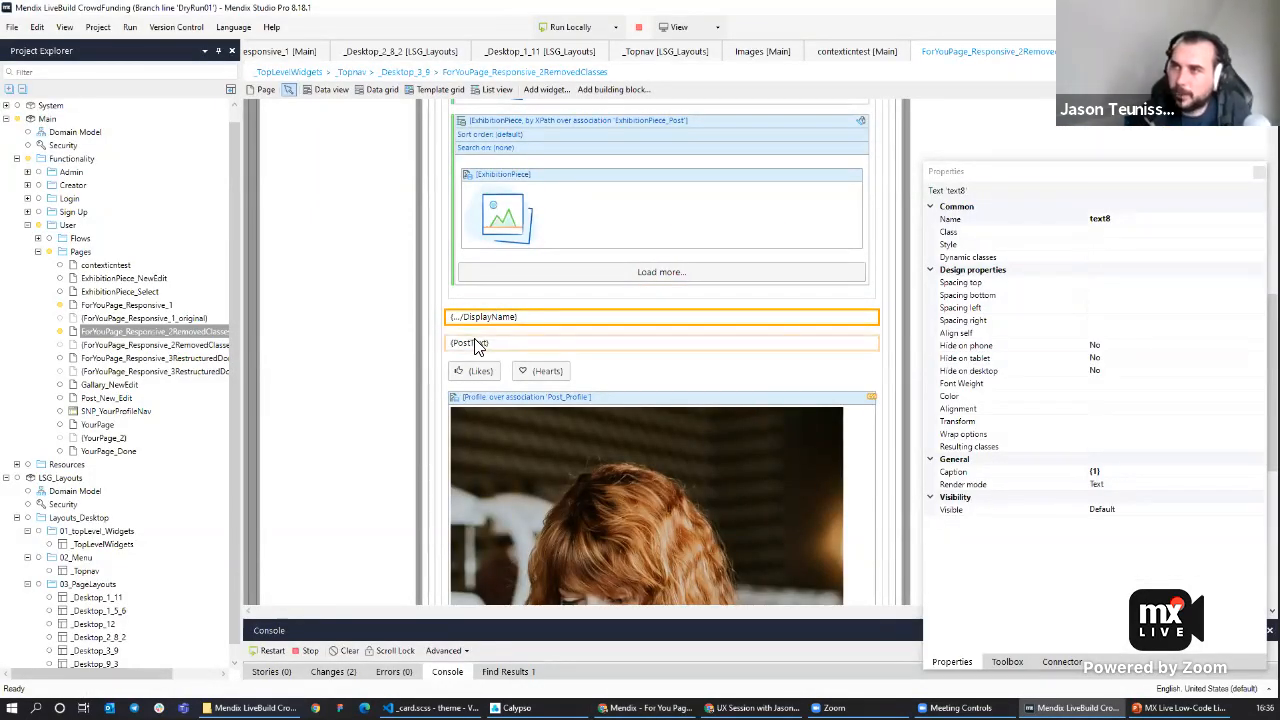
click(480, 344)
drag(487, 314, 495, 314)
Wrap the post text in a container and give the post text the class padding.
right_click(481, 317)
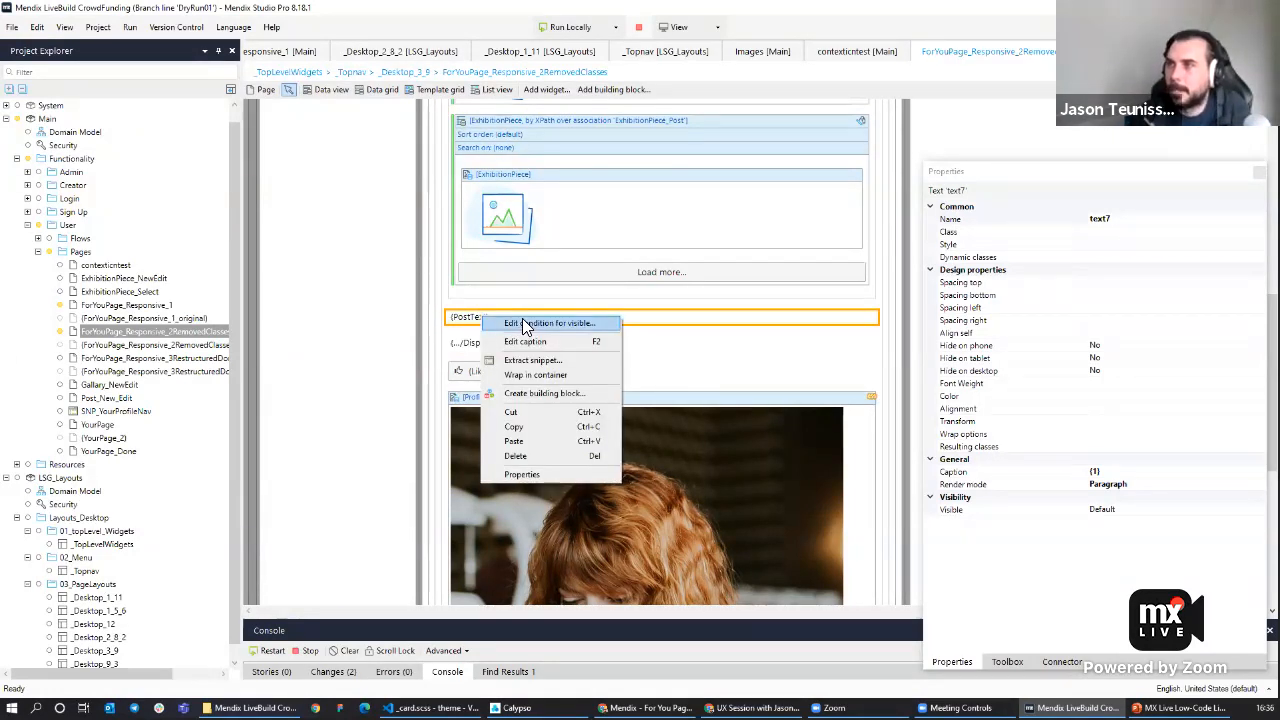
click(550, 324)
right_click(492, 320)
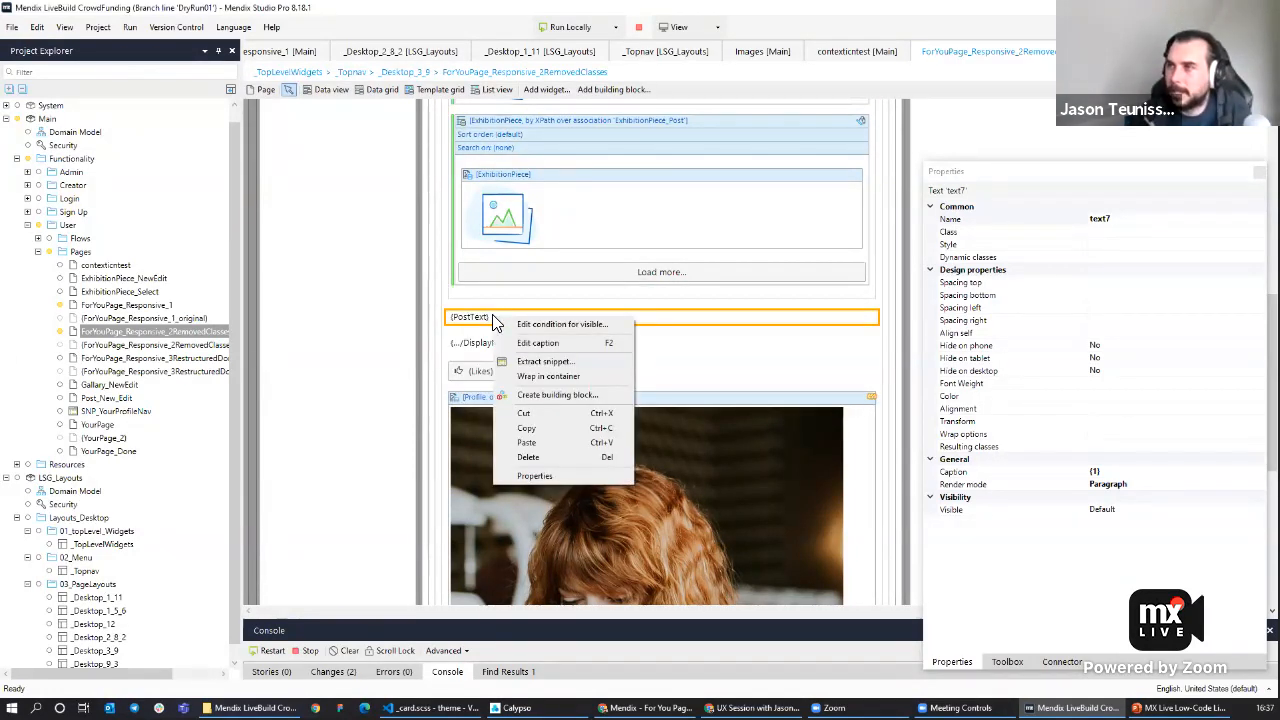
click(570, 370)
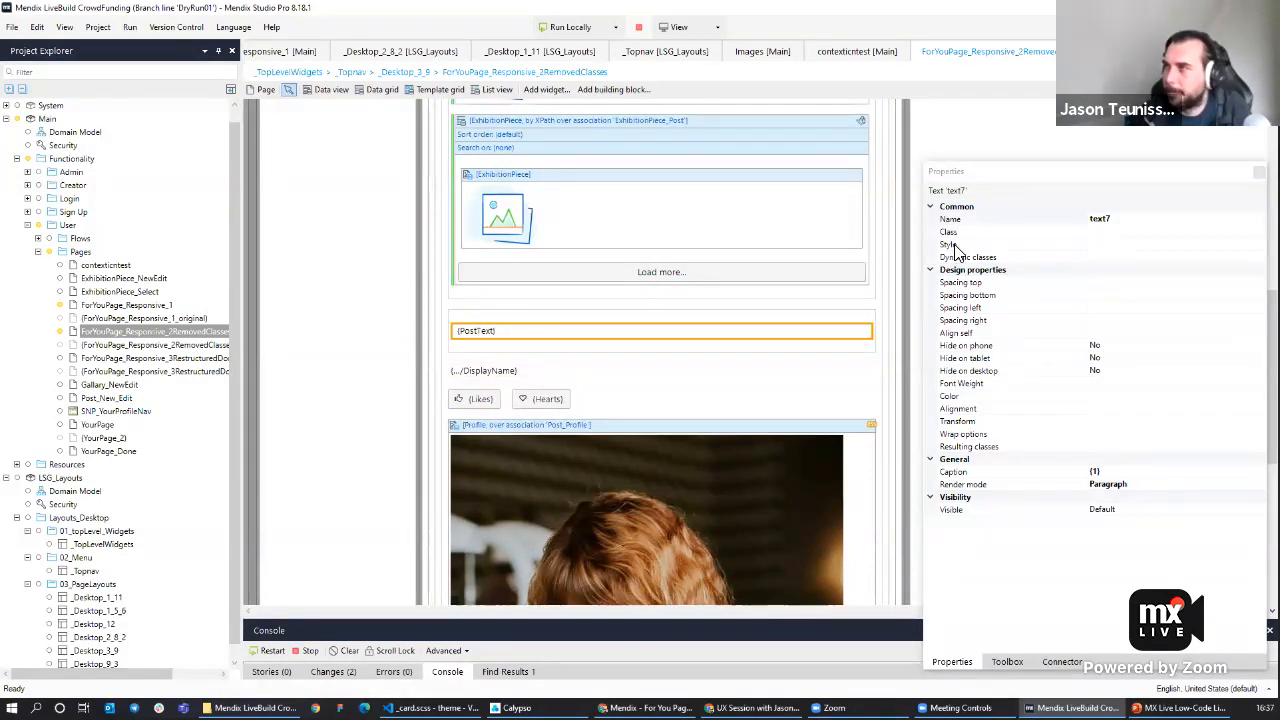
click(1131, 248)
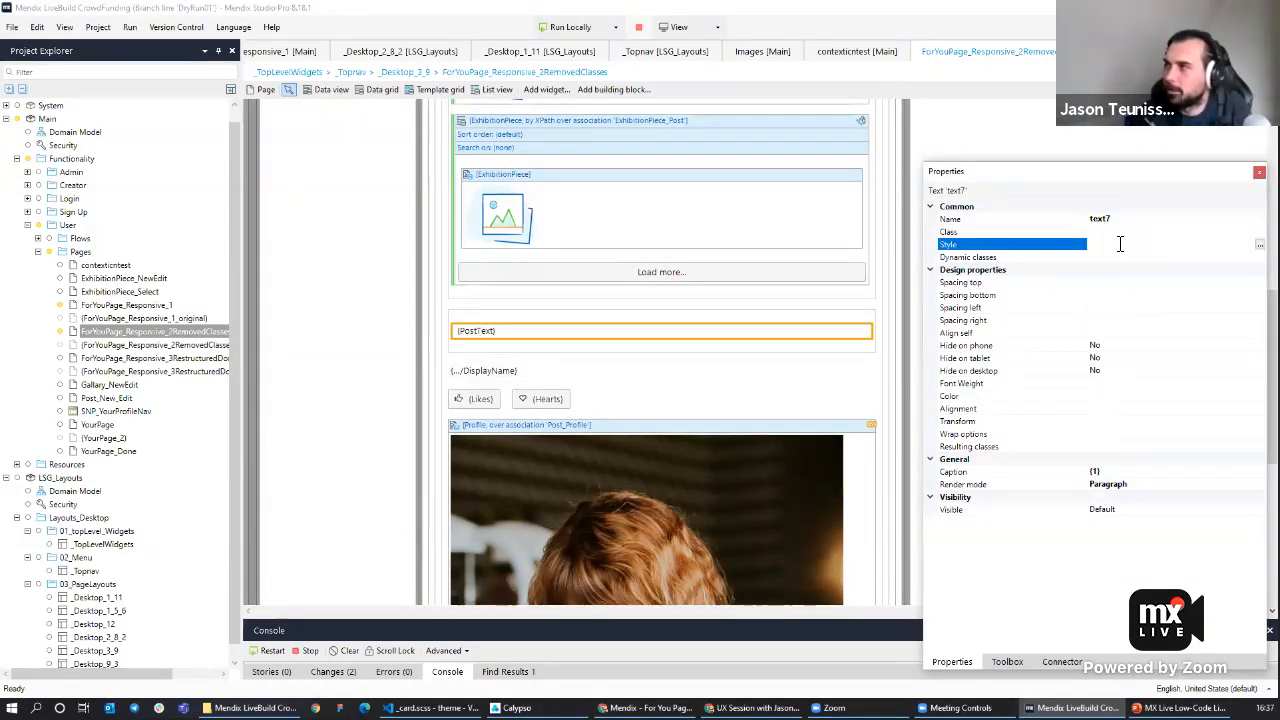
click(1120, 232)
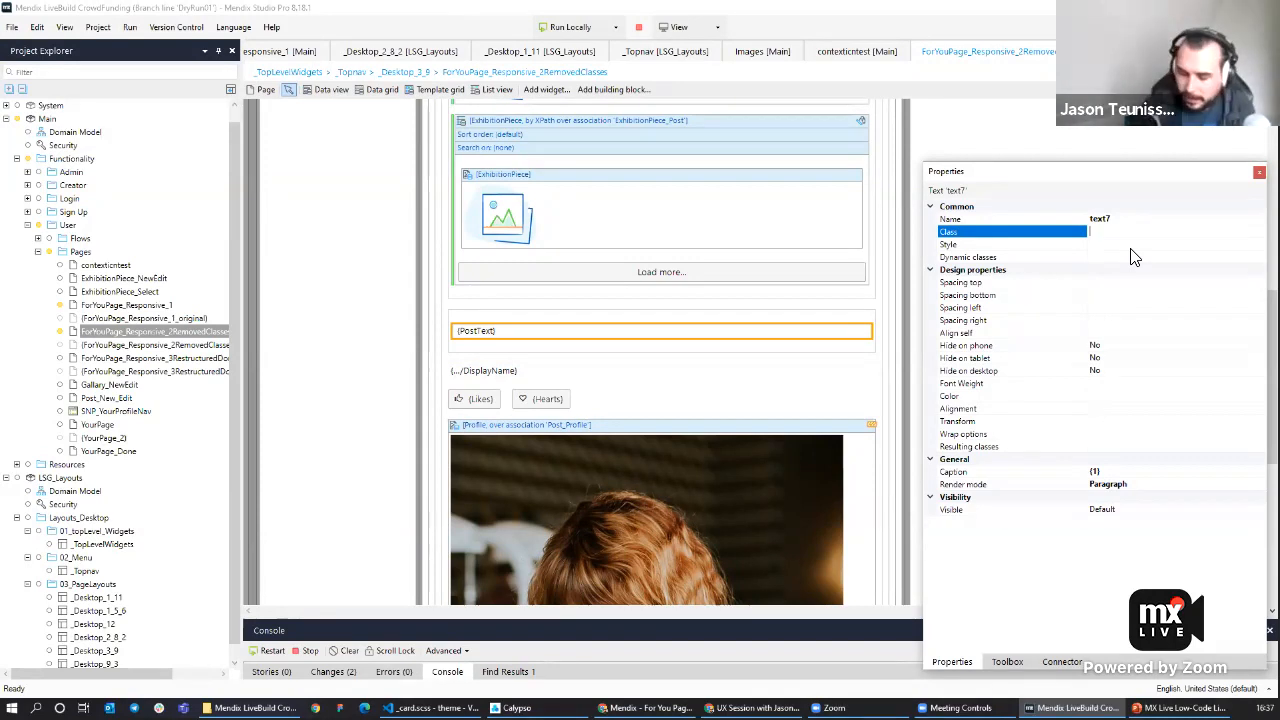
text(padding)
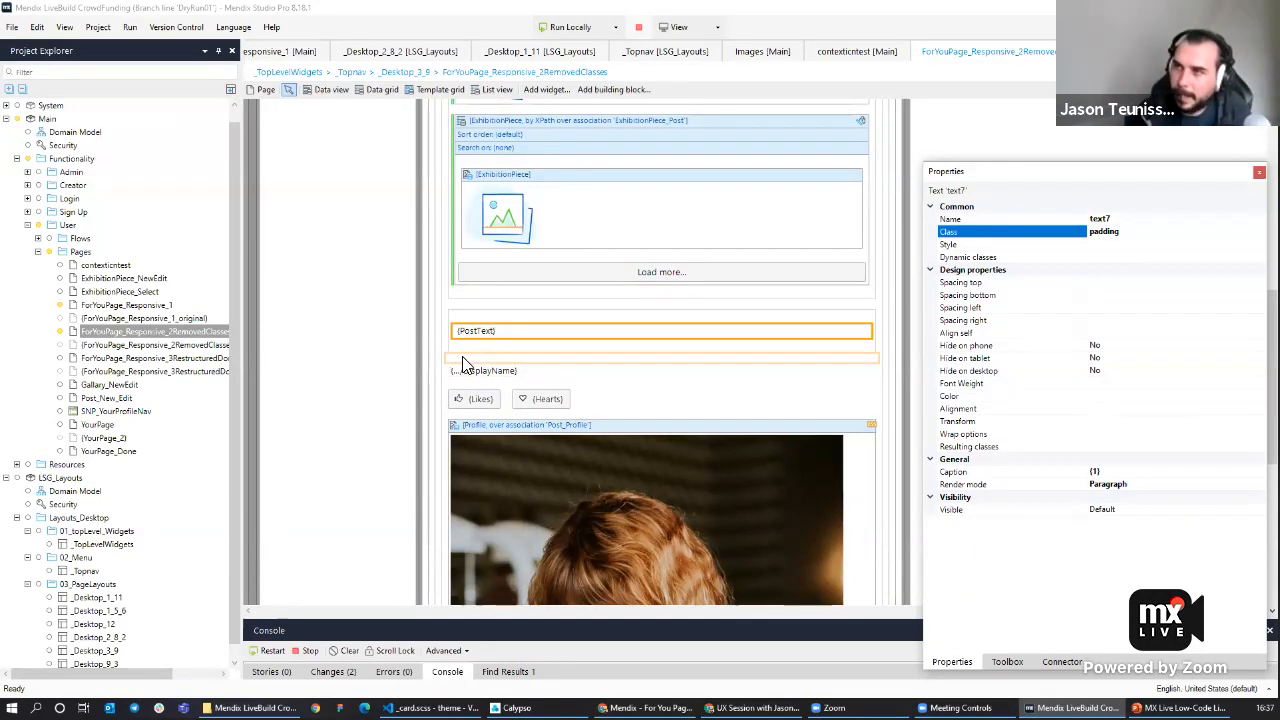
Insert an empty container below the post text and set its class to row-left.
scroll(494, 367, down, 2)
scroll(494, 360, down, 2)
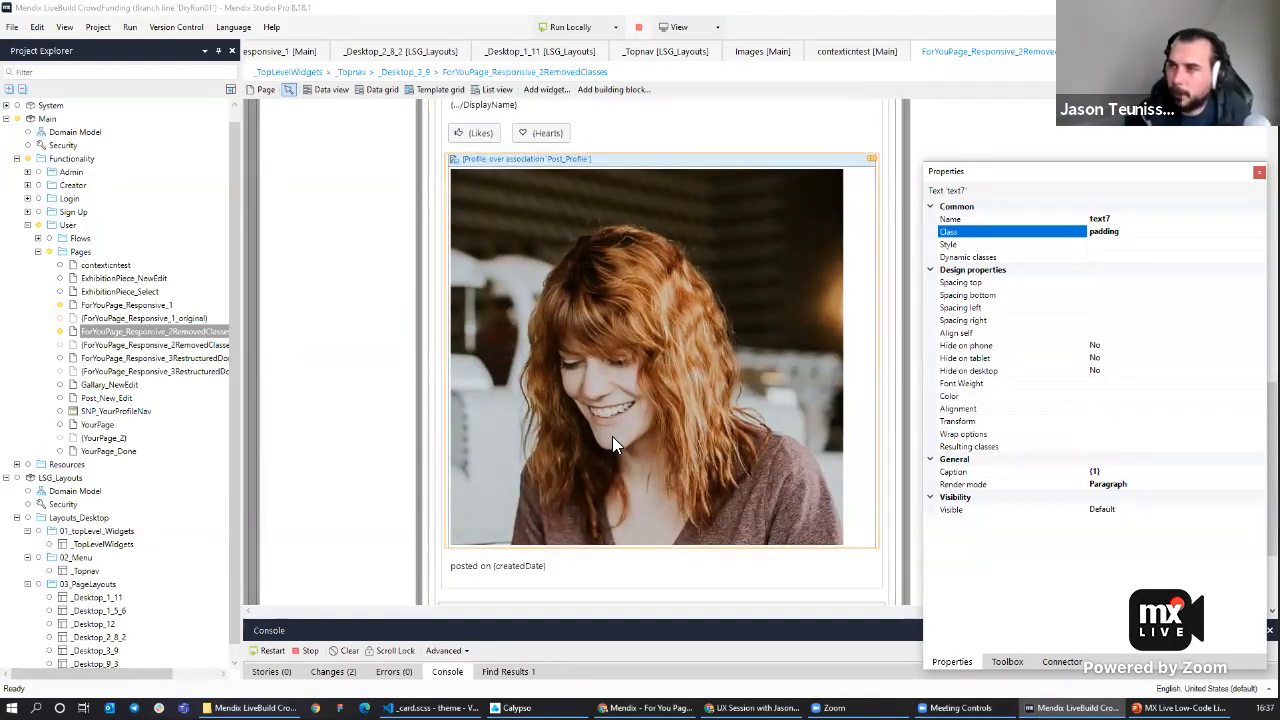
scroll(640, 390, up, 2)
click(618, 366)
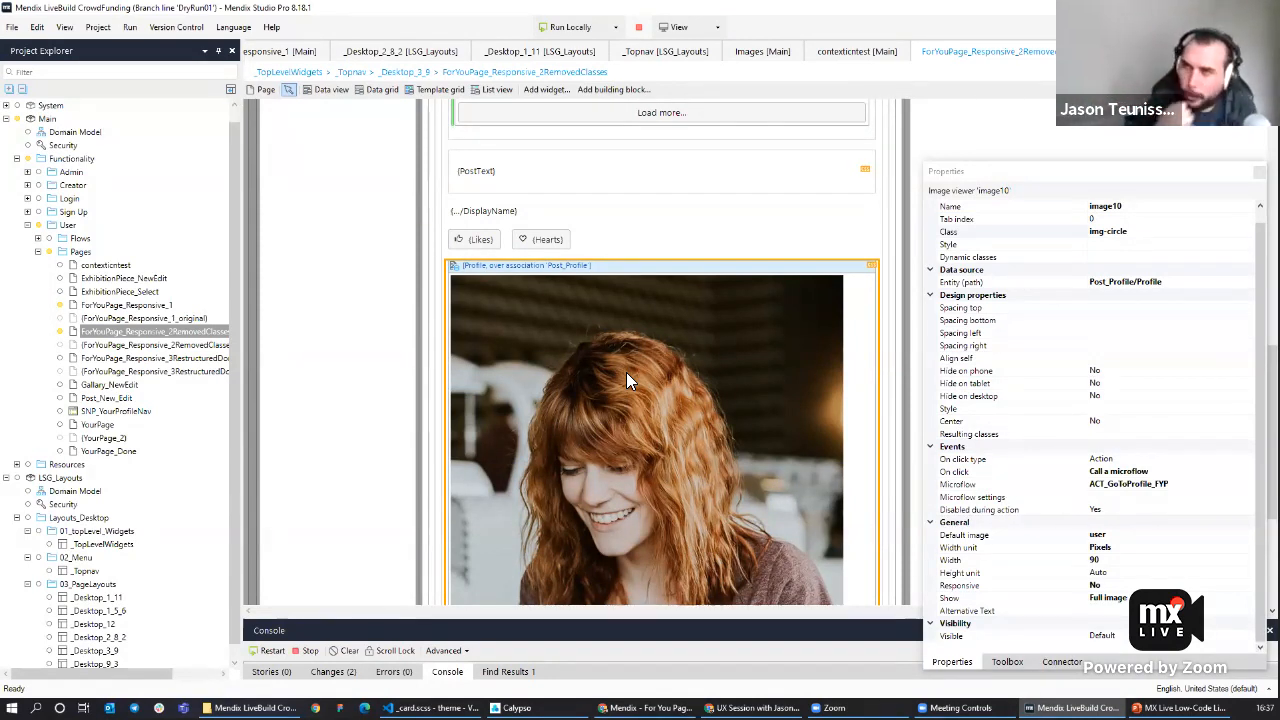
click(495, 200)
right_click(494, 200)
click(510, 206)
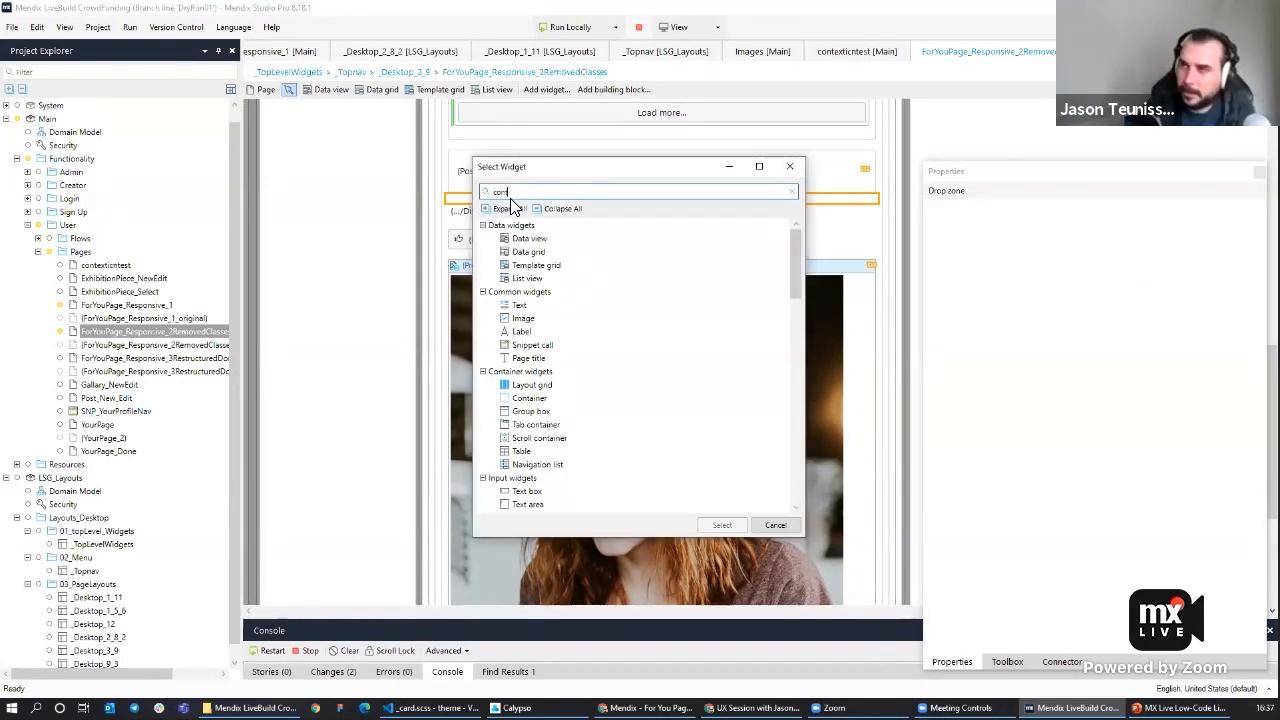
text(cont)
key(Return)
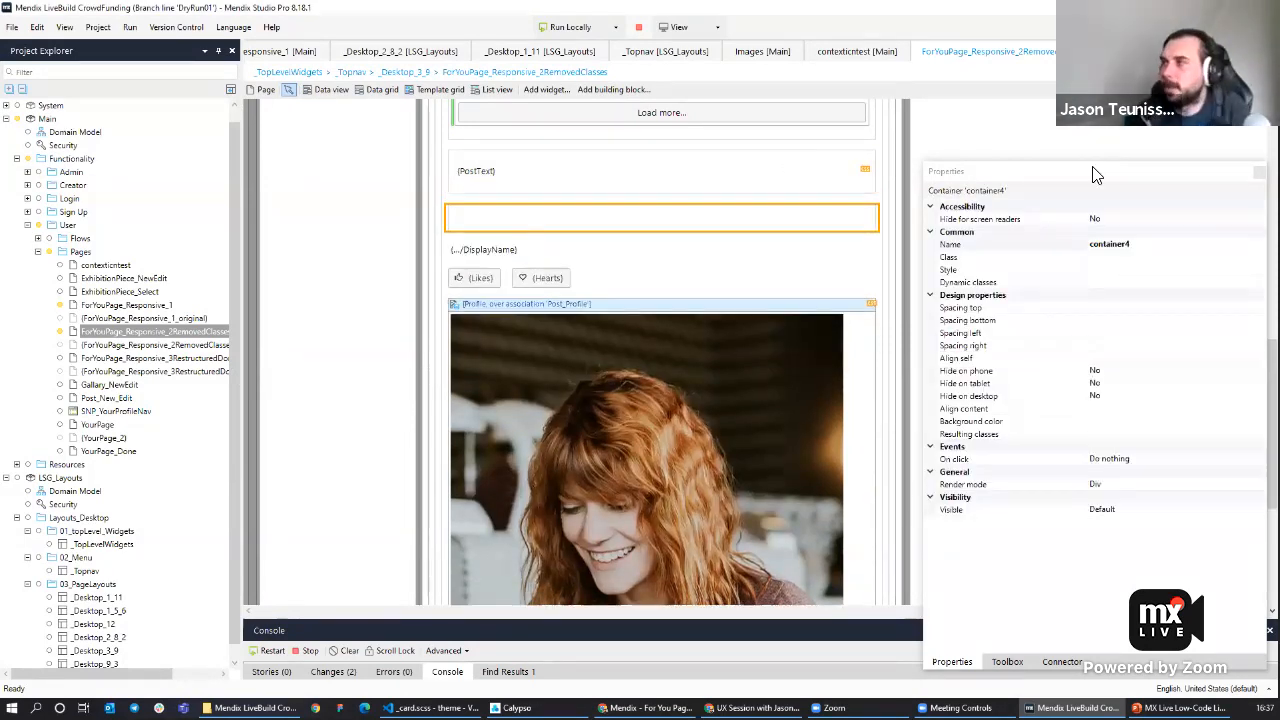
click(1112, 258)
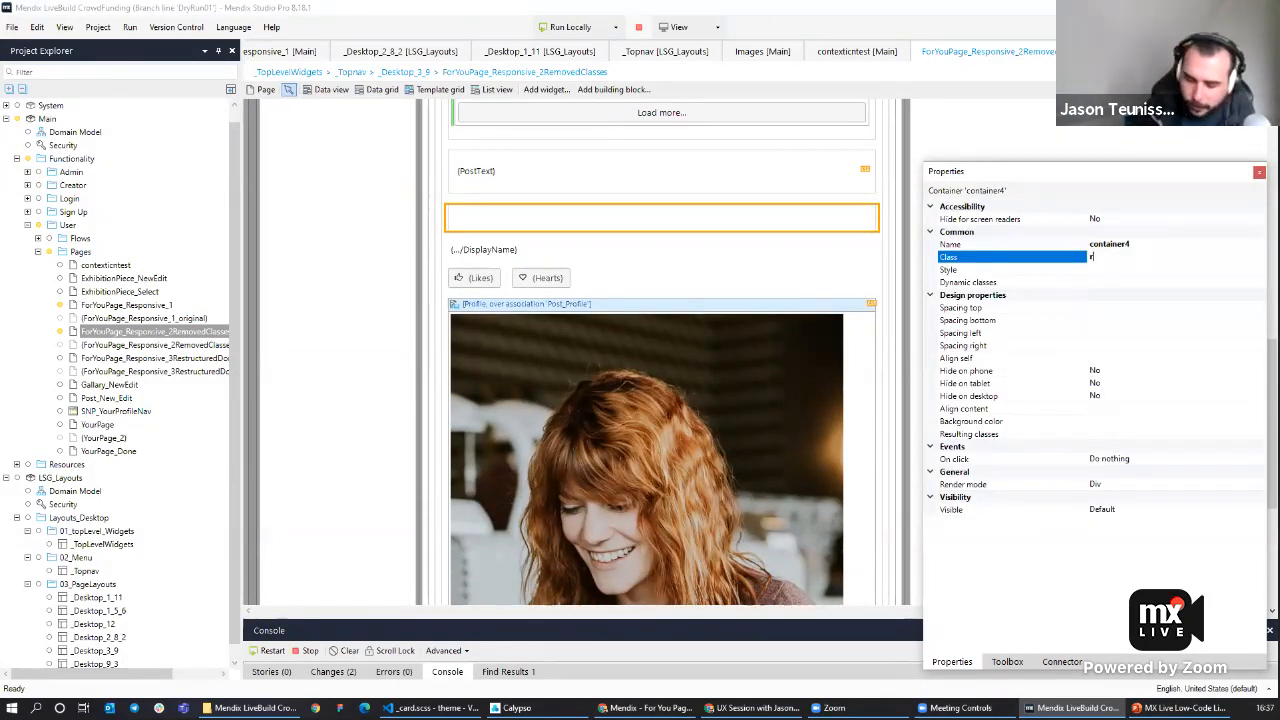
text(row-left)
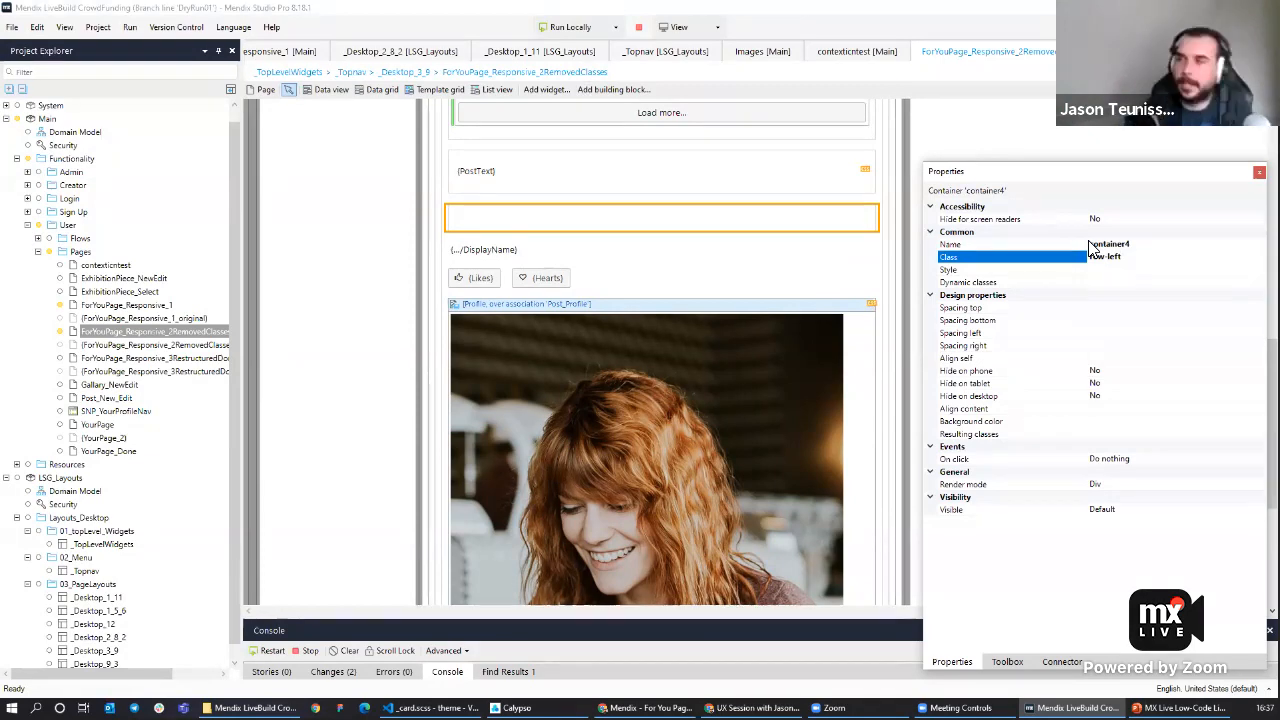
Move the profile image into the row-left container and the posted-on date above the Likes button.
click(580, 313)
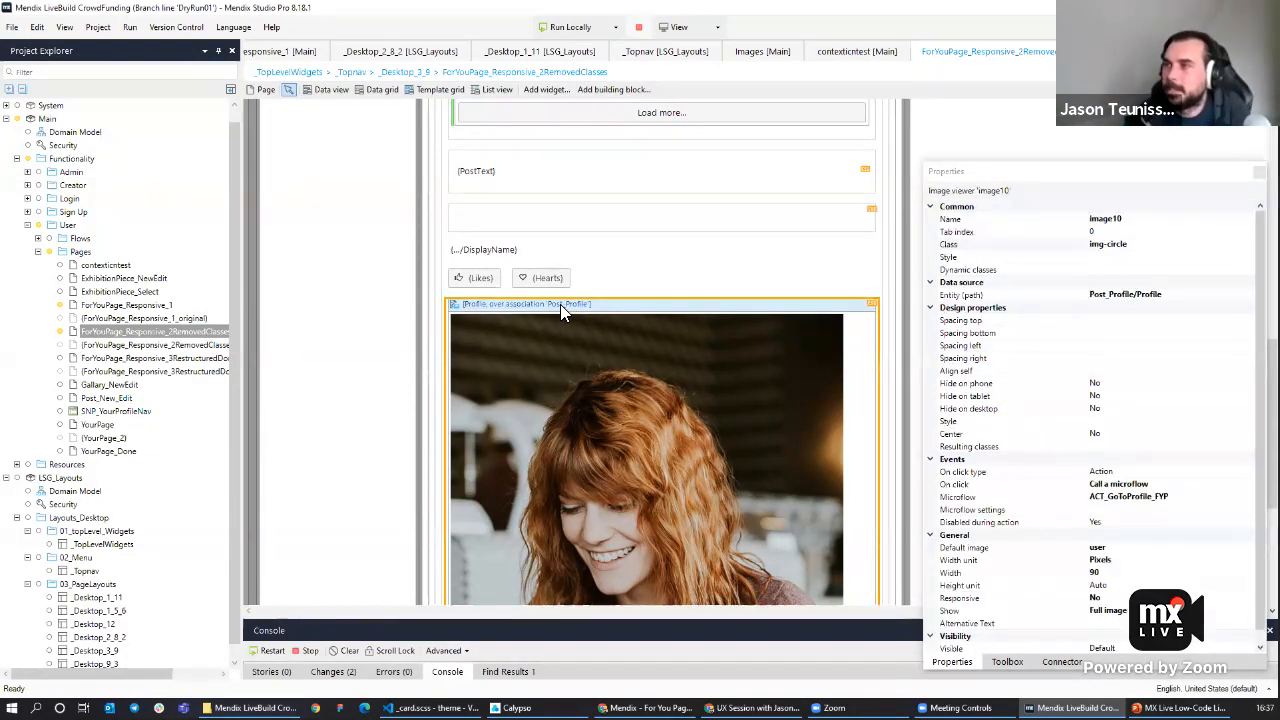
scroll(548, 225, down, 5)
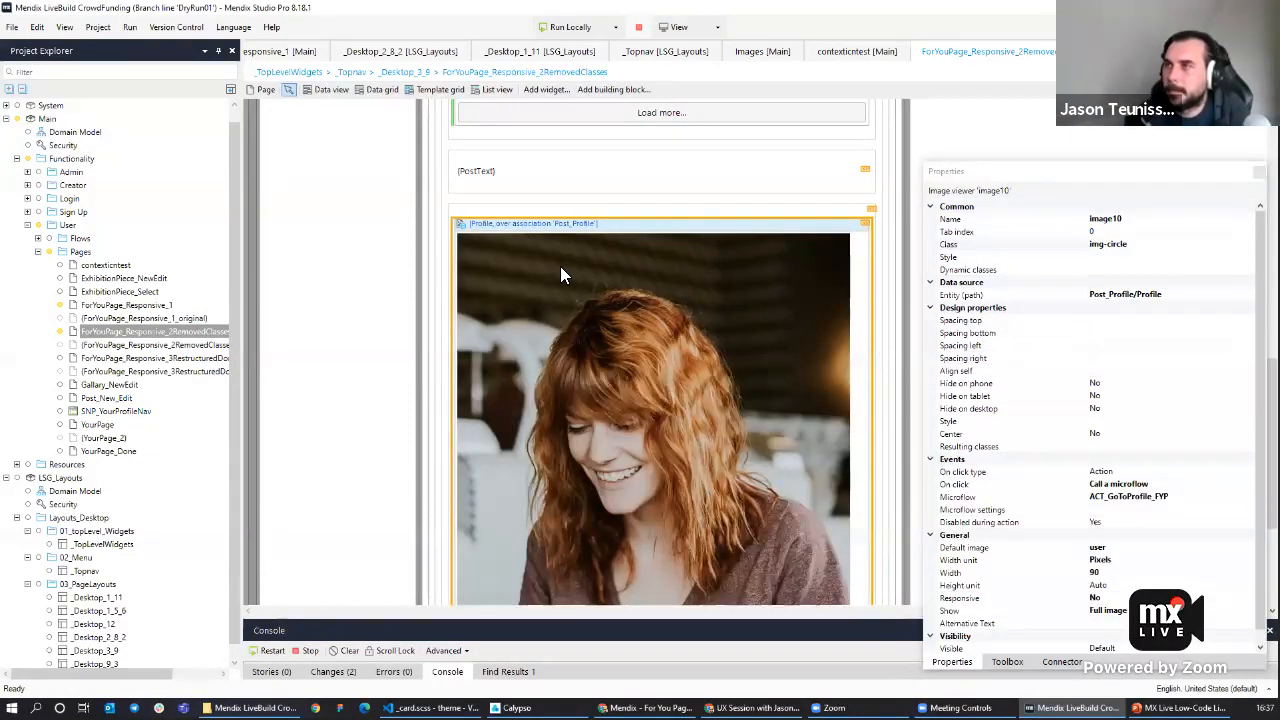
click(493, 433)
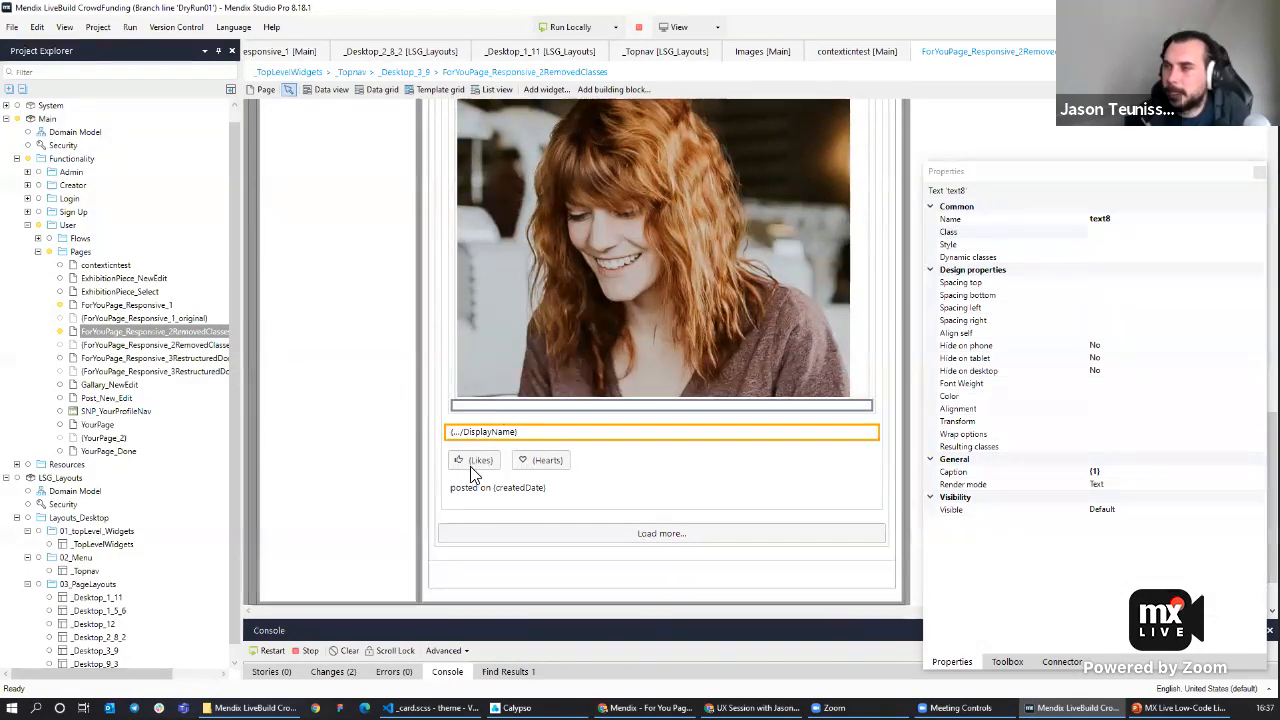
click(474, 459)
drag(496, 487, 484, 458)
Set the render mode of both the Likes and Hearts buttons to Link.
click(480, 471)
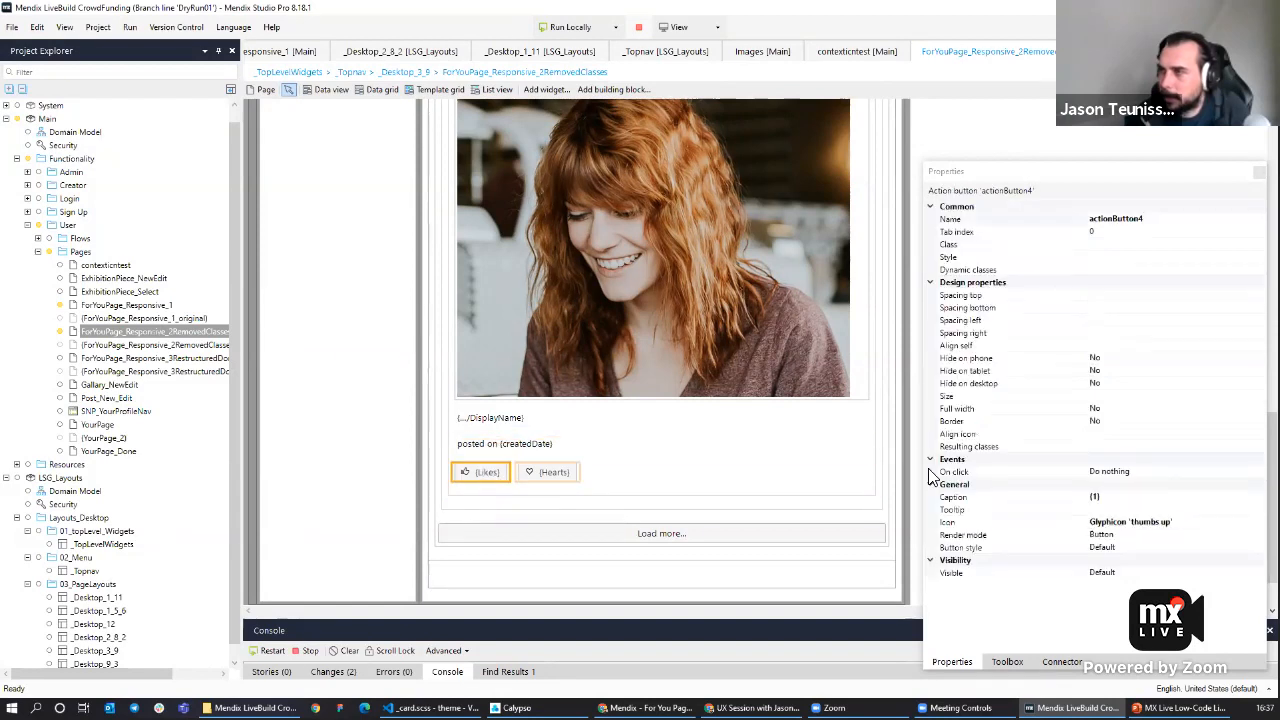
click(1207, 536)
click(1207, 535)
click(1117, 563)
click(560, 474)
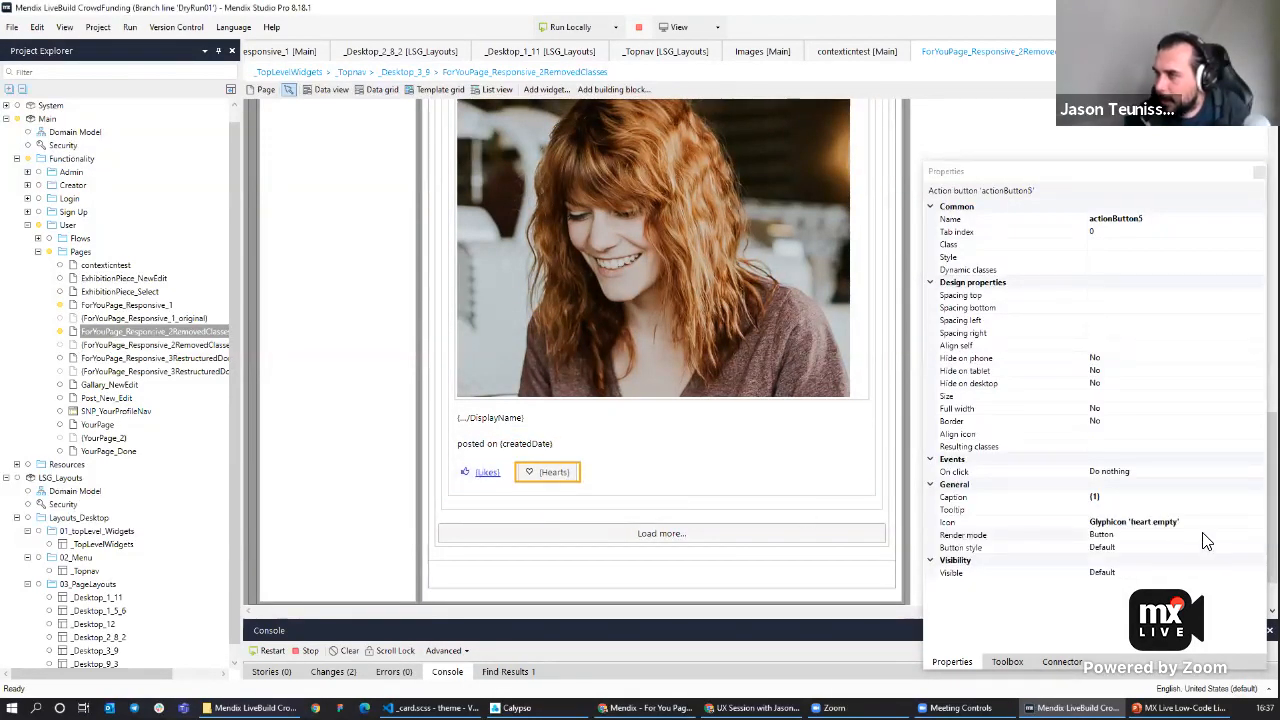
click(1207, 536)
click(1259, 535)
click(1110, 561)
Run the app locally and reload the For You page in the browser to check the cards.
click(566, 27)
click(742, 386)
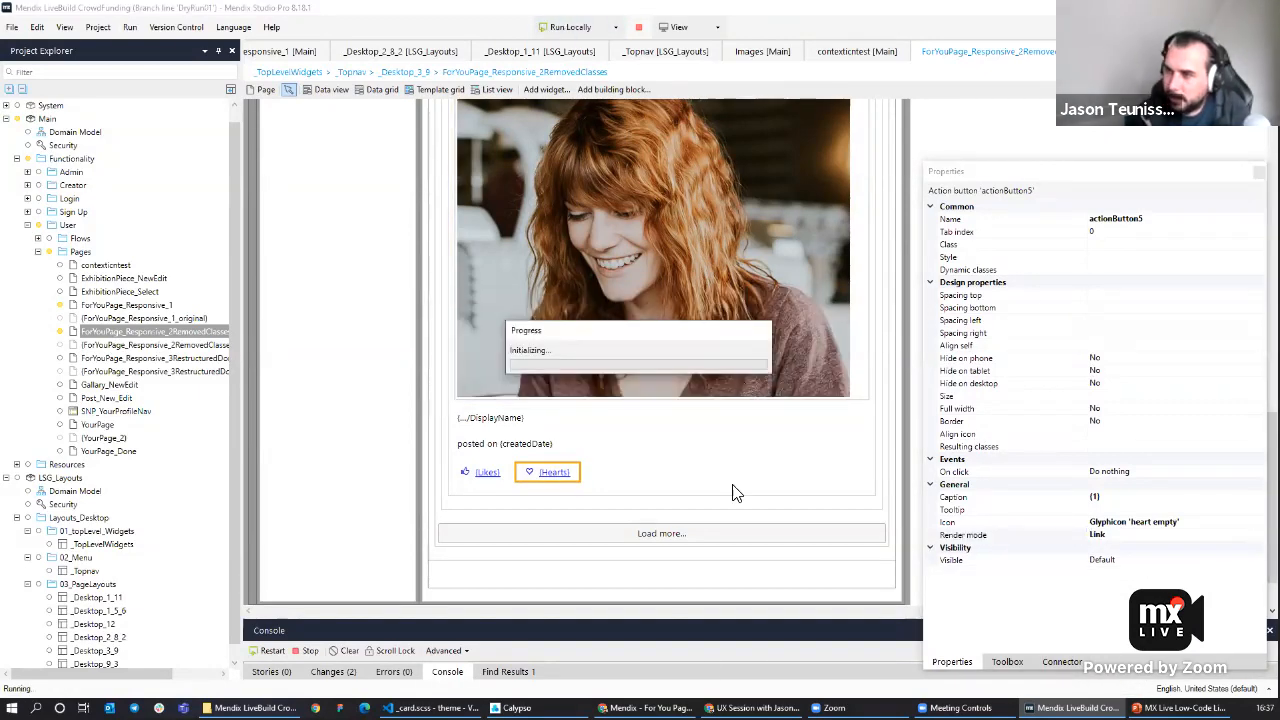
click(646, 708)
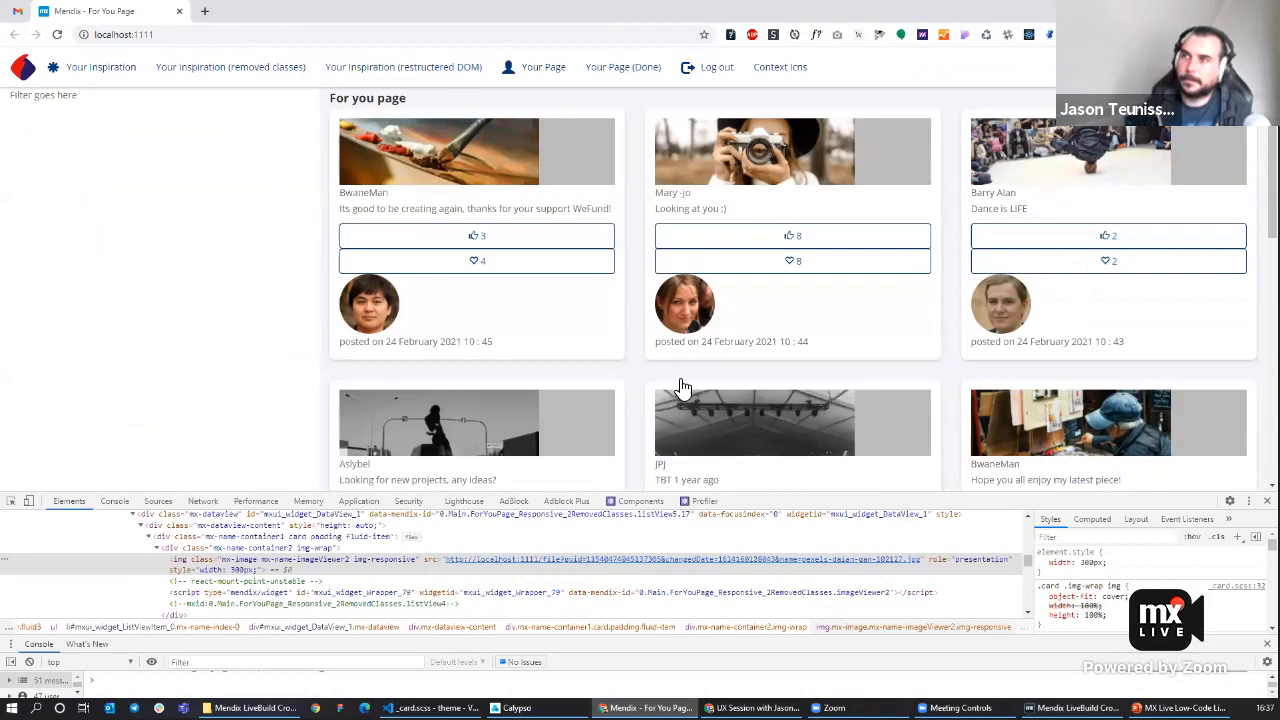
key(F5)
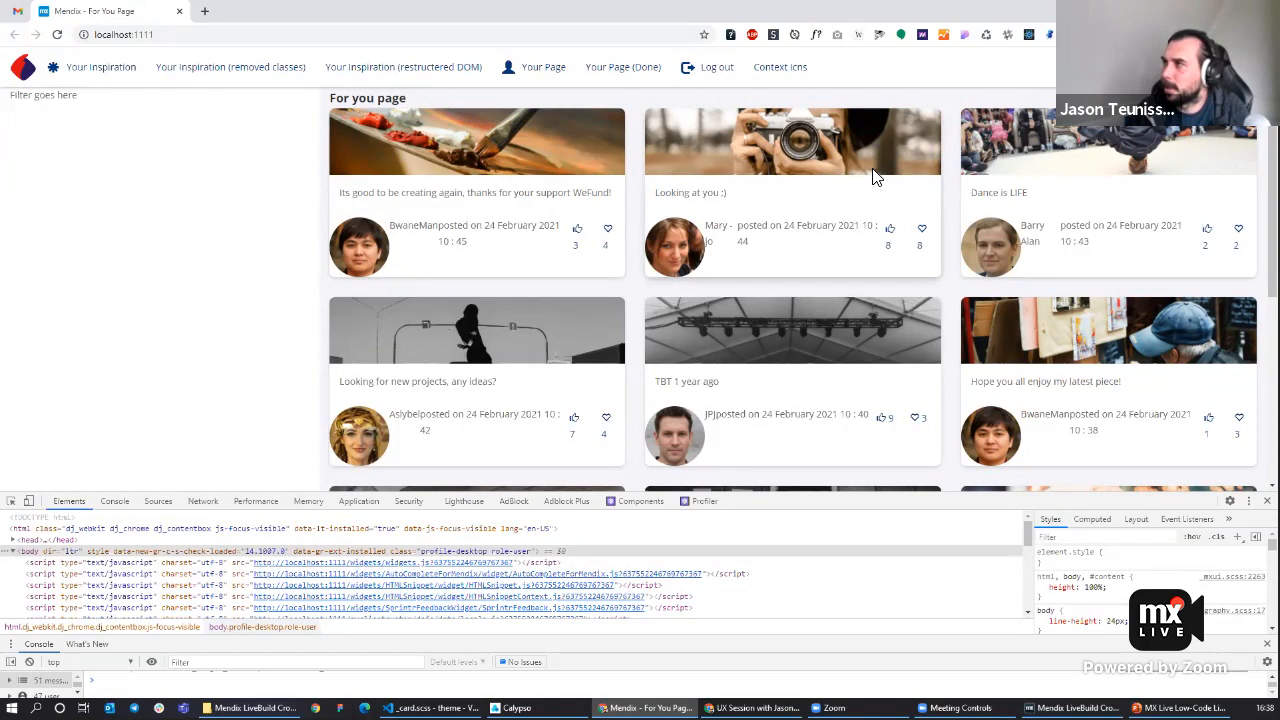
Add padding to the row-left container's class, making it 'row-left padding'.
key(alt+Tab)
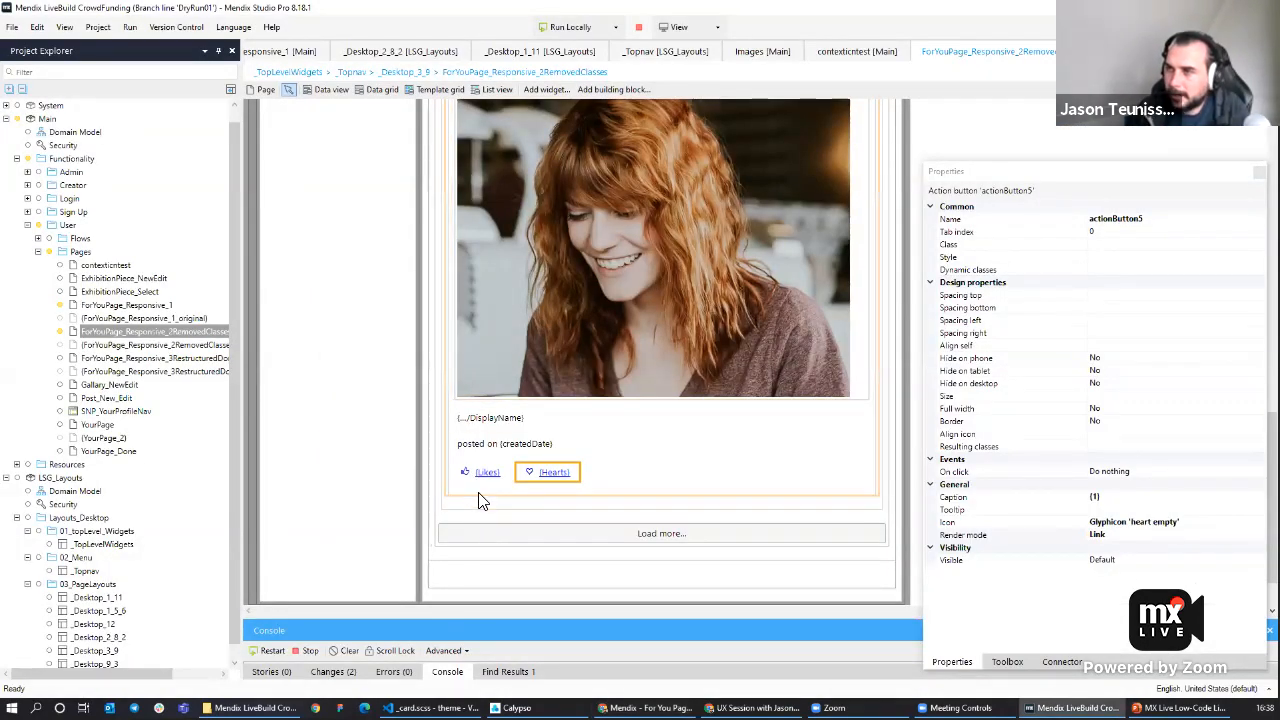
click(480, 498)
click(1155, 256)
text(padding)
Insert a new container below the profile image container and begin entering a col class for it.
scroll(569, 398, up, 3)
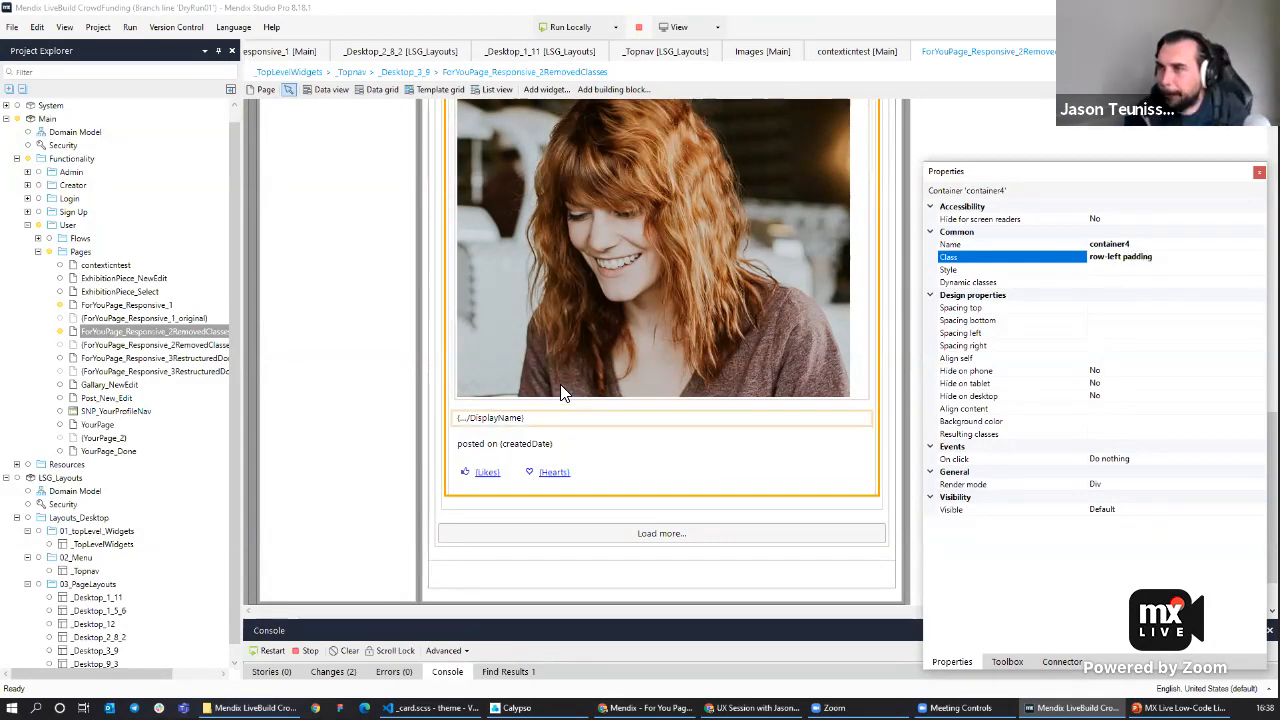
scroll(562, 348, down, 2)
right_click(485, 514)
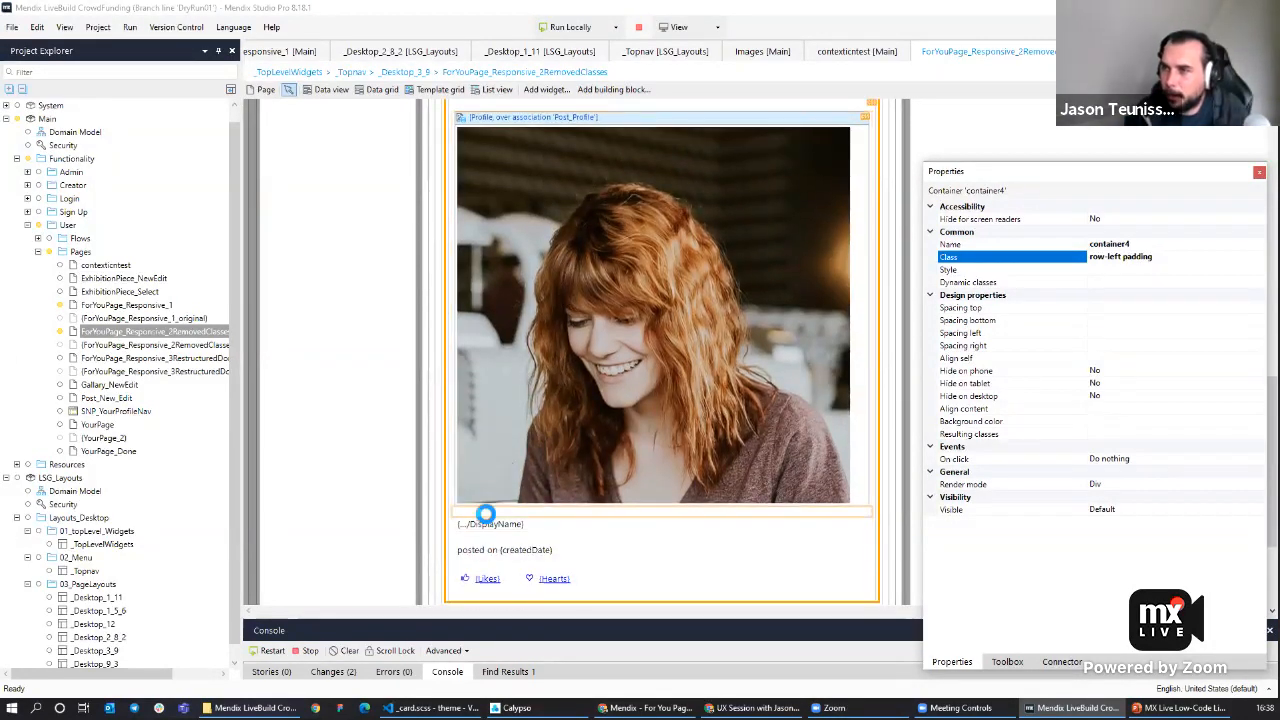
click(468, 498)
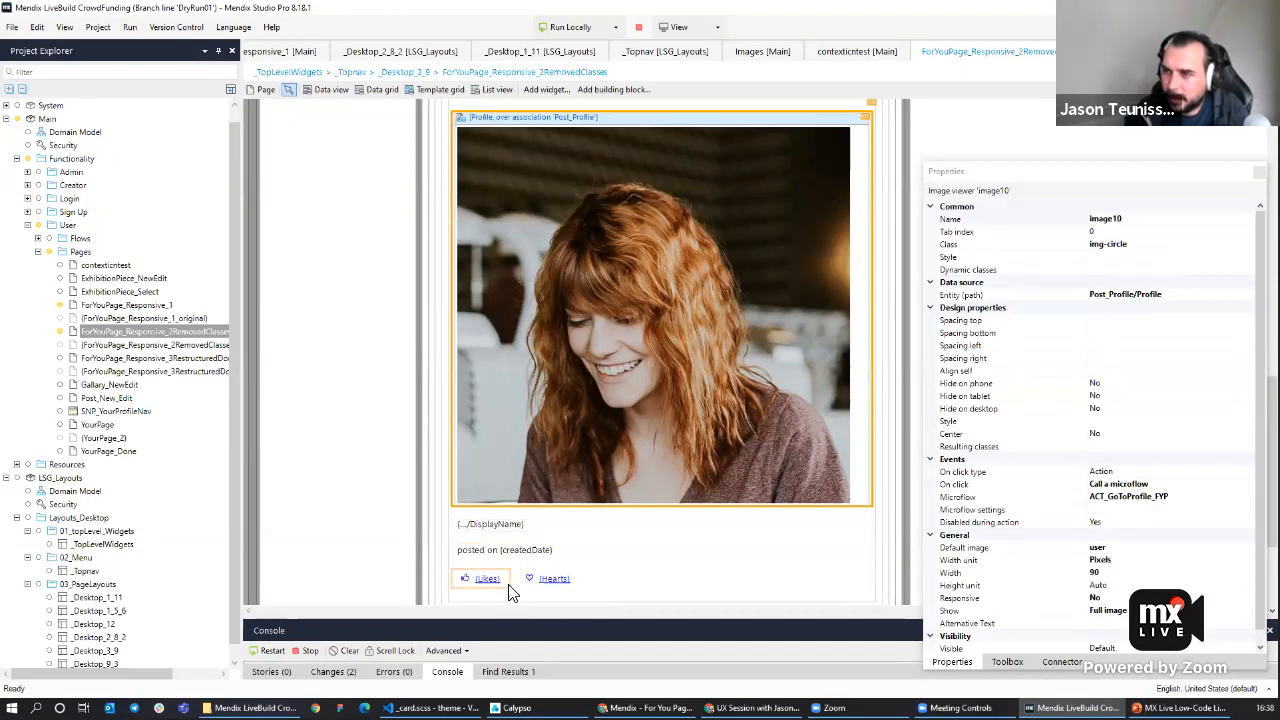
right_click(480, 511)
click(500, 519)
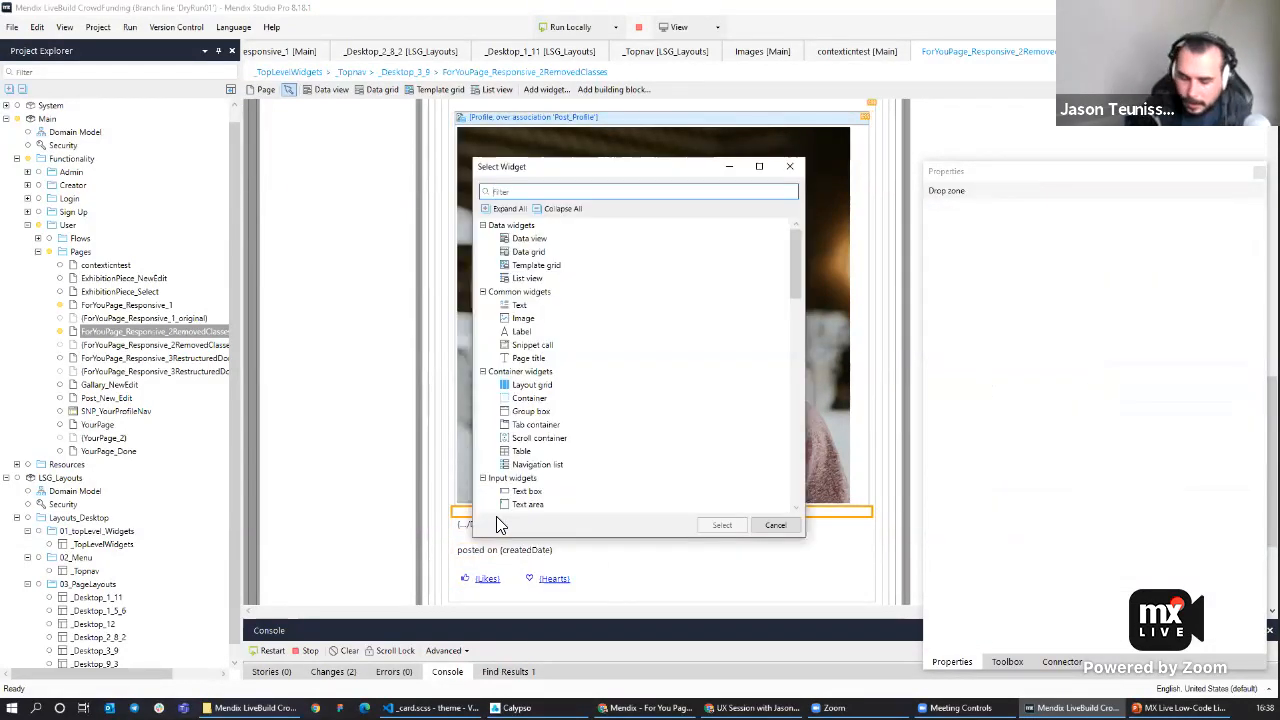
key(Down)
key(Return)
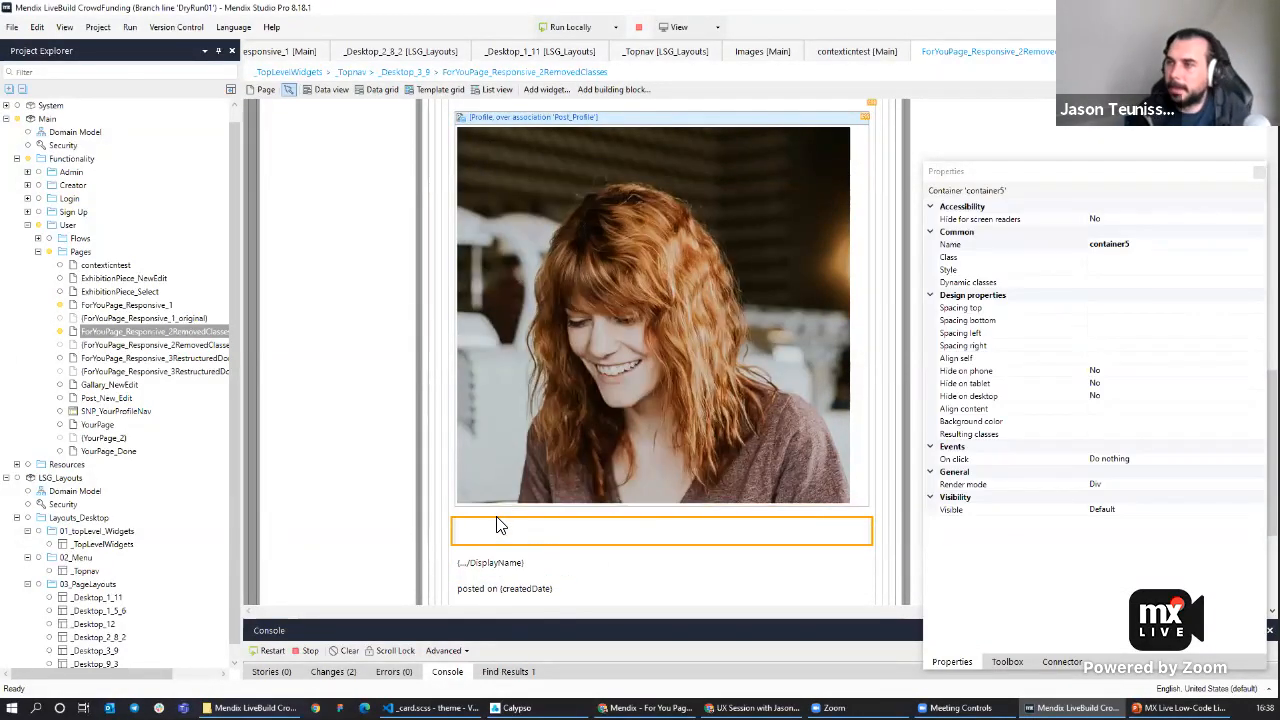
click(1116, 257)
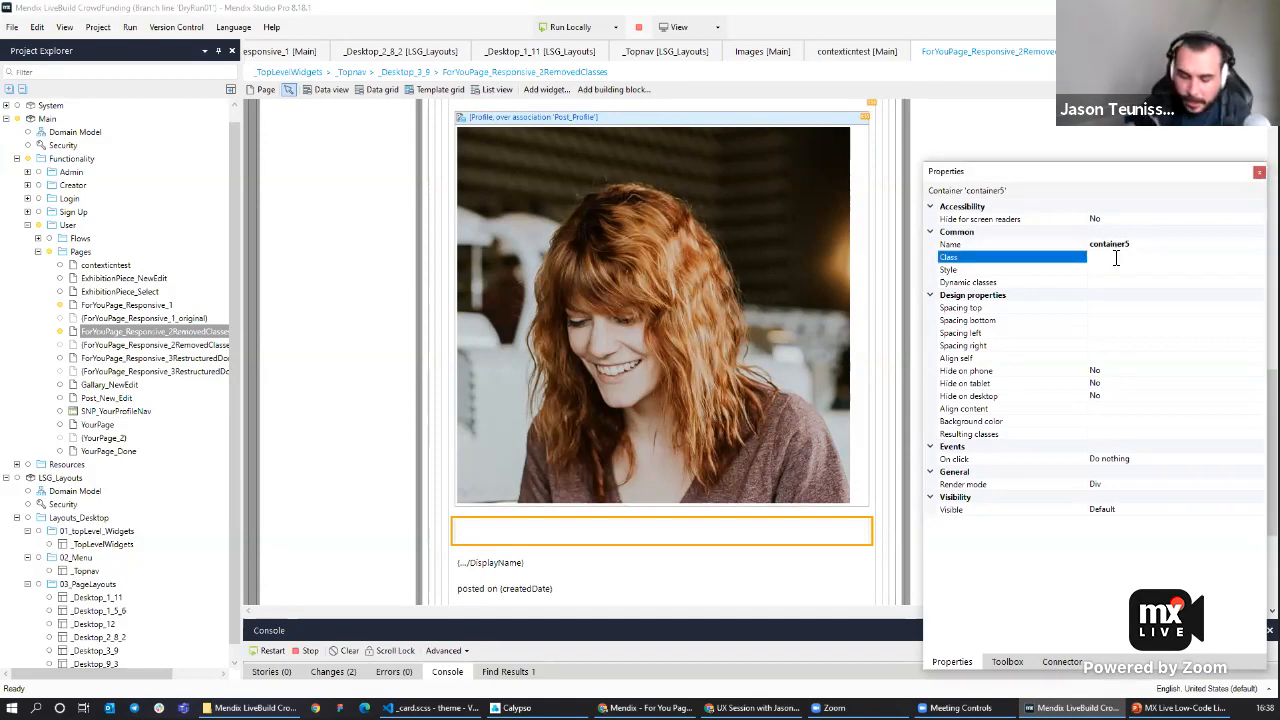
text(col-left)
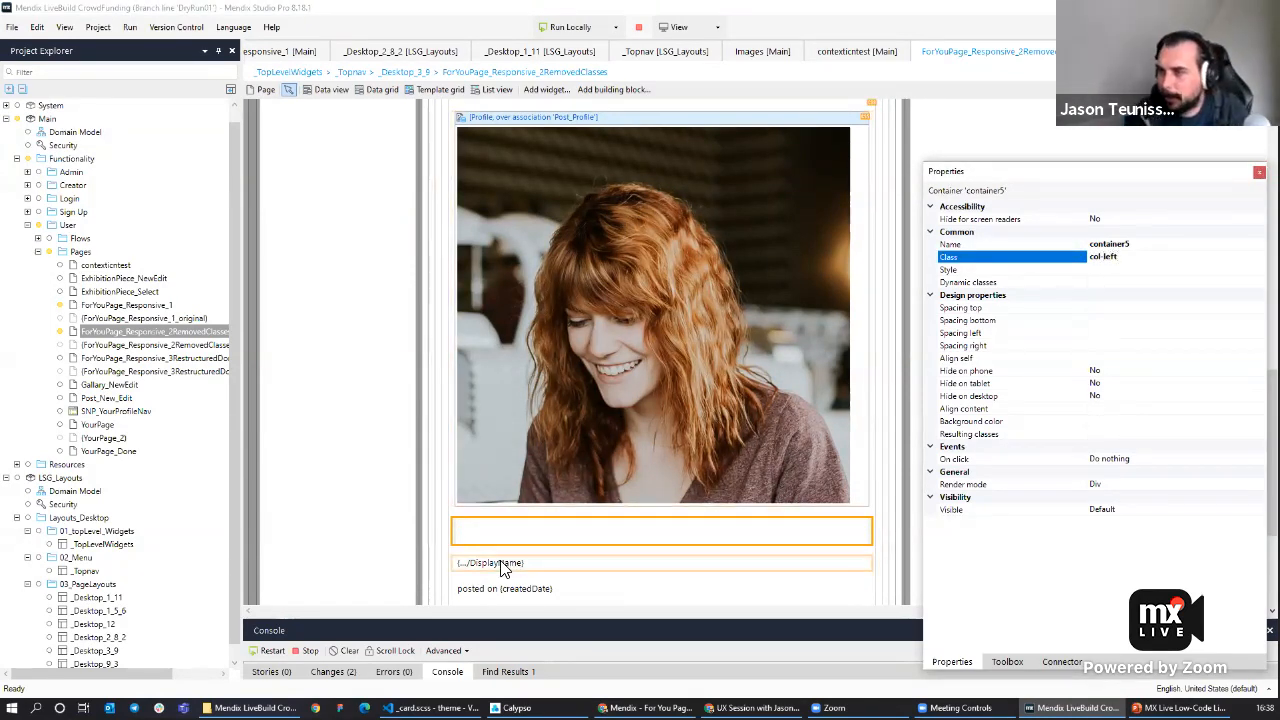
Move the display name and posted-on date into the new container.
click(503, 563)
click(501, 578)
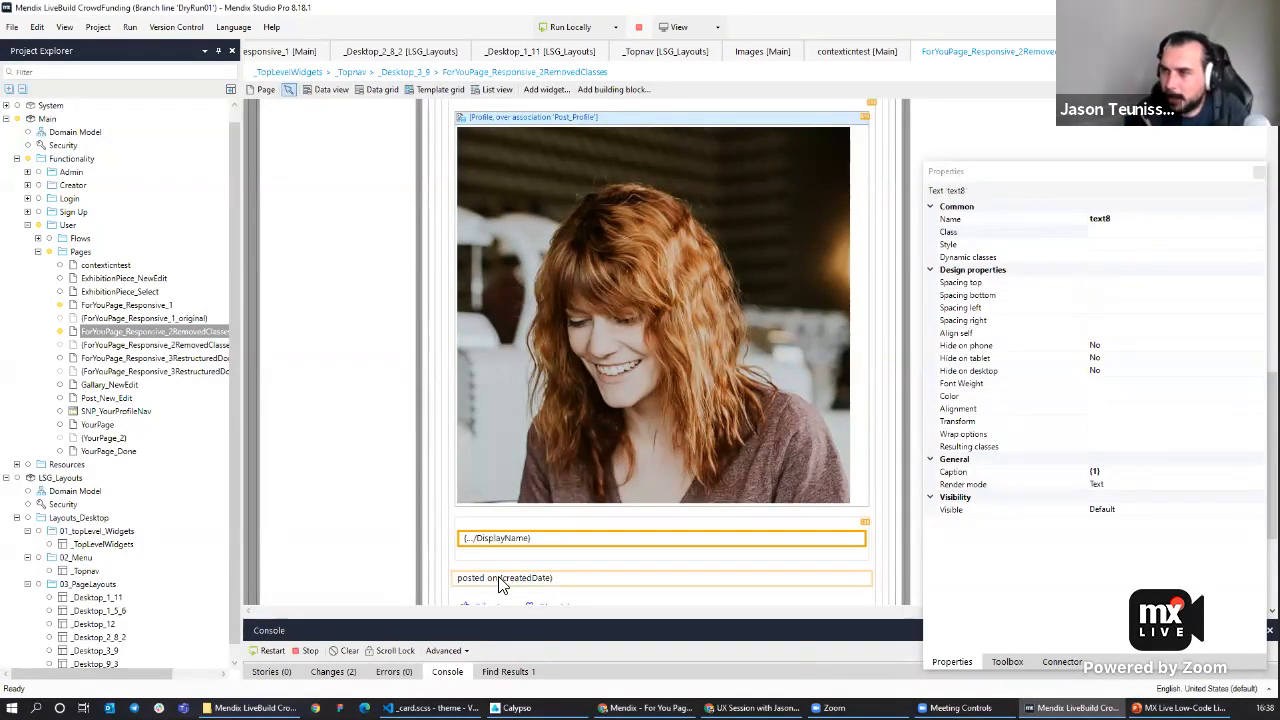
scroll(510, 550, down, 3)
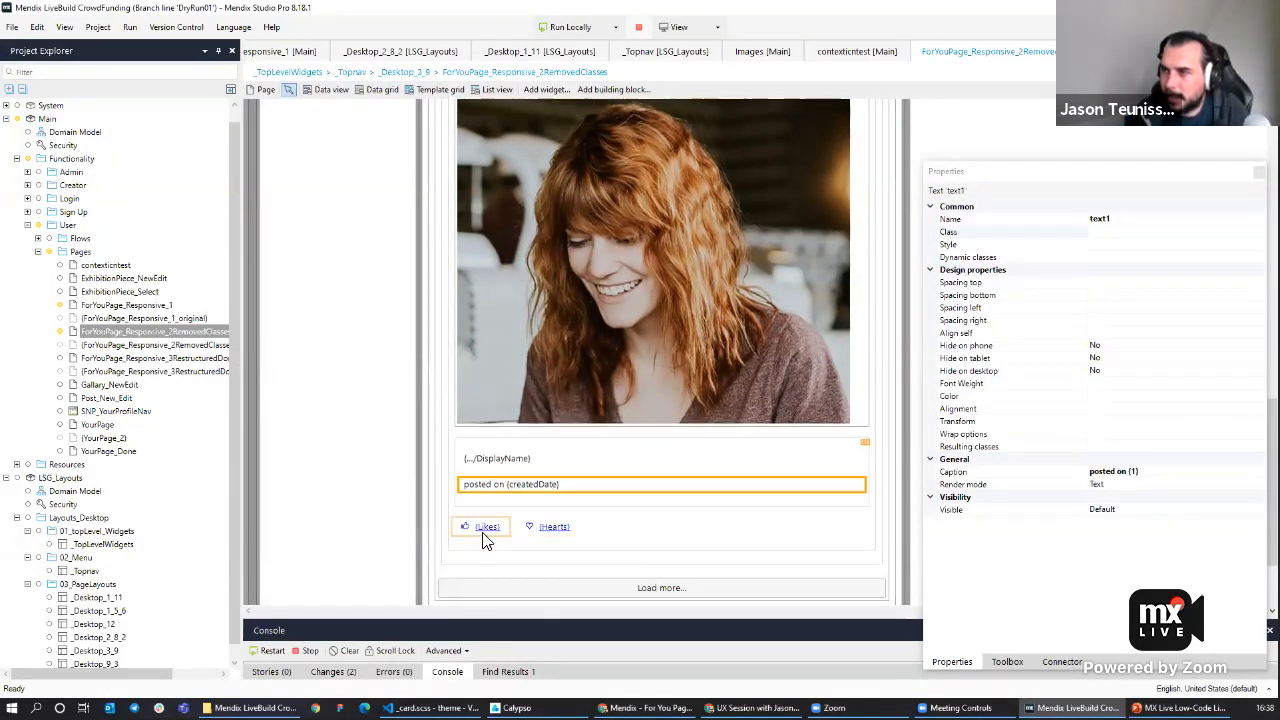
Insert another container below the posted-on date and move the Likes and Hearts buttons into it.
click(487, 531)
drag(497, 491, 499, 494)
drag(492, 554, 497, 531)
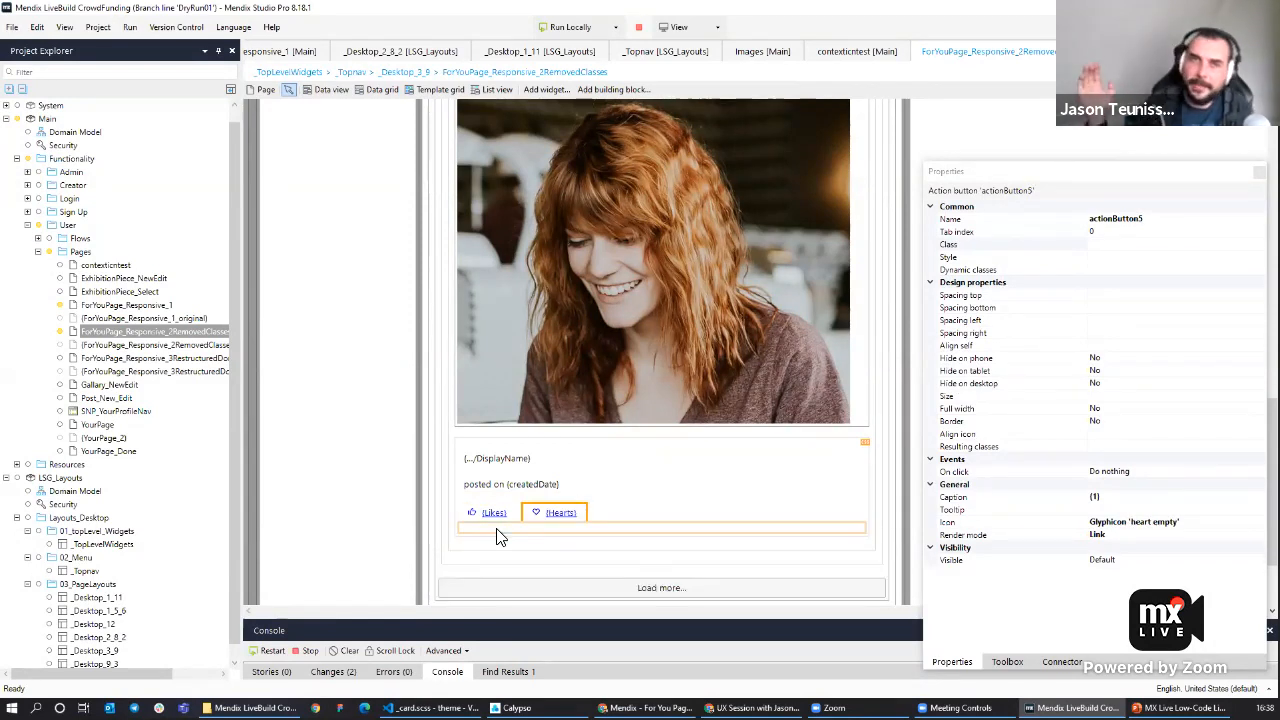
right_click(492, 499)
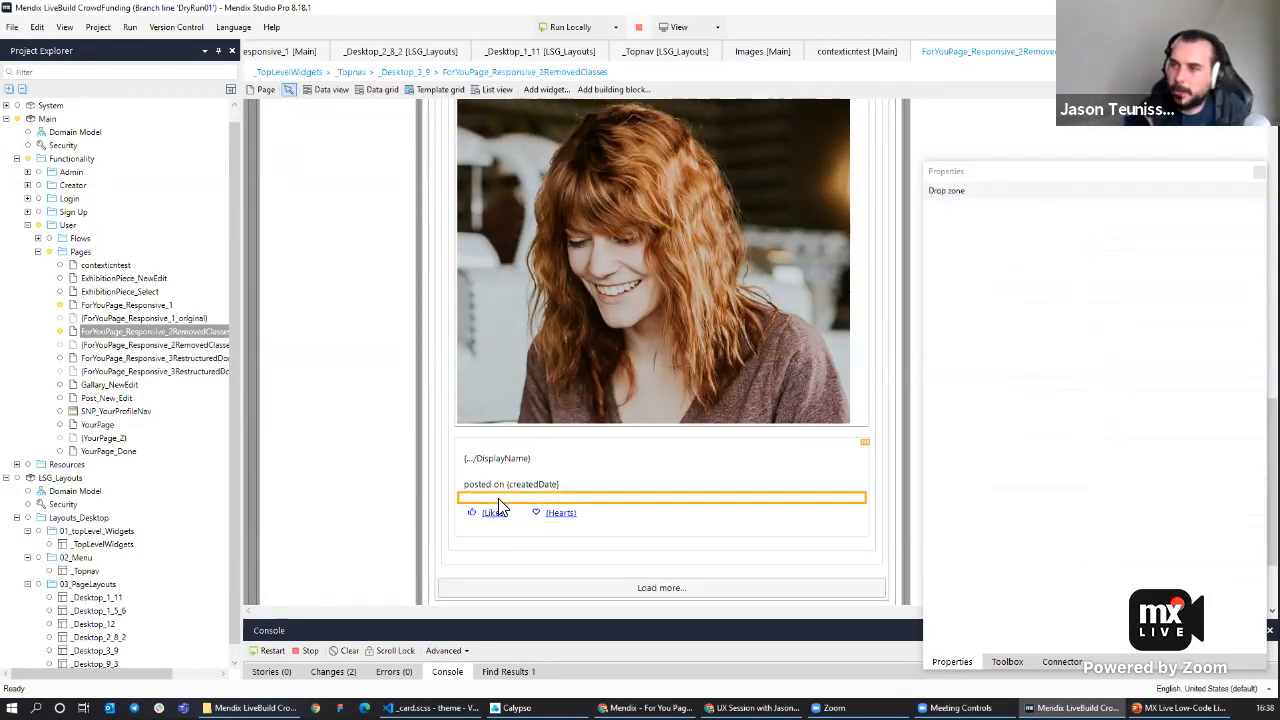
click(520, 512)
text(cont)
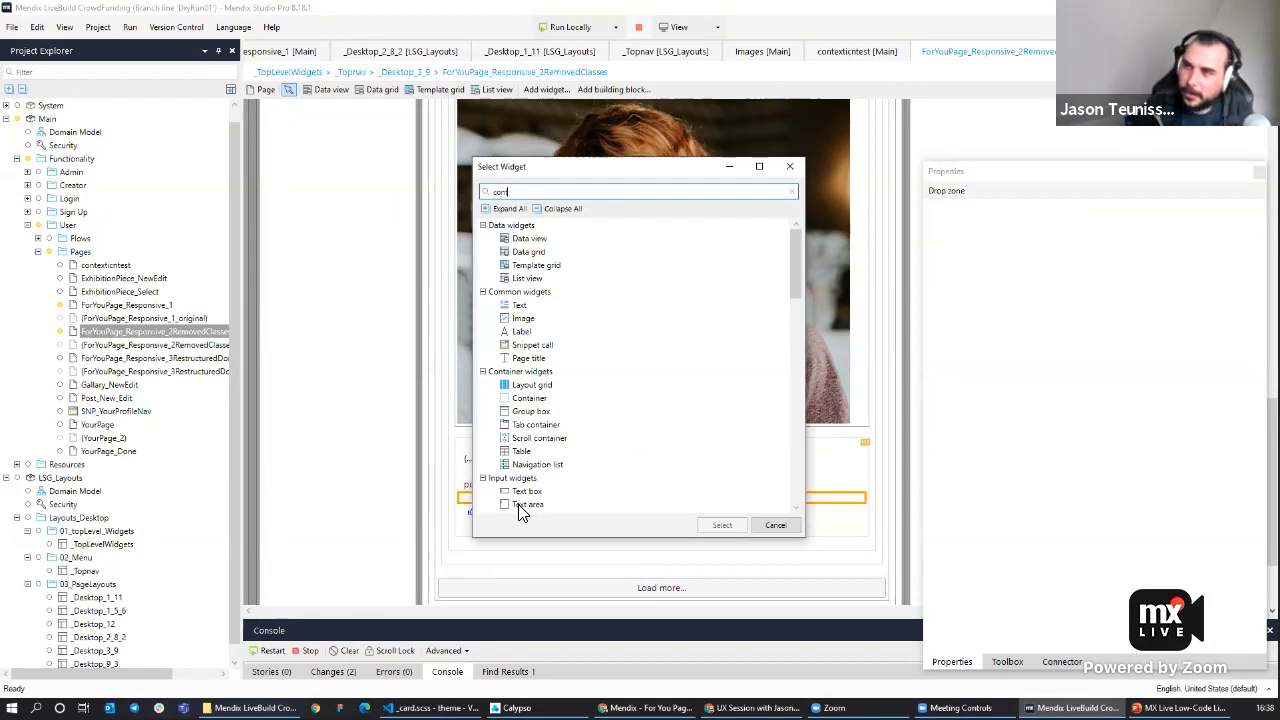
key(Return)
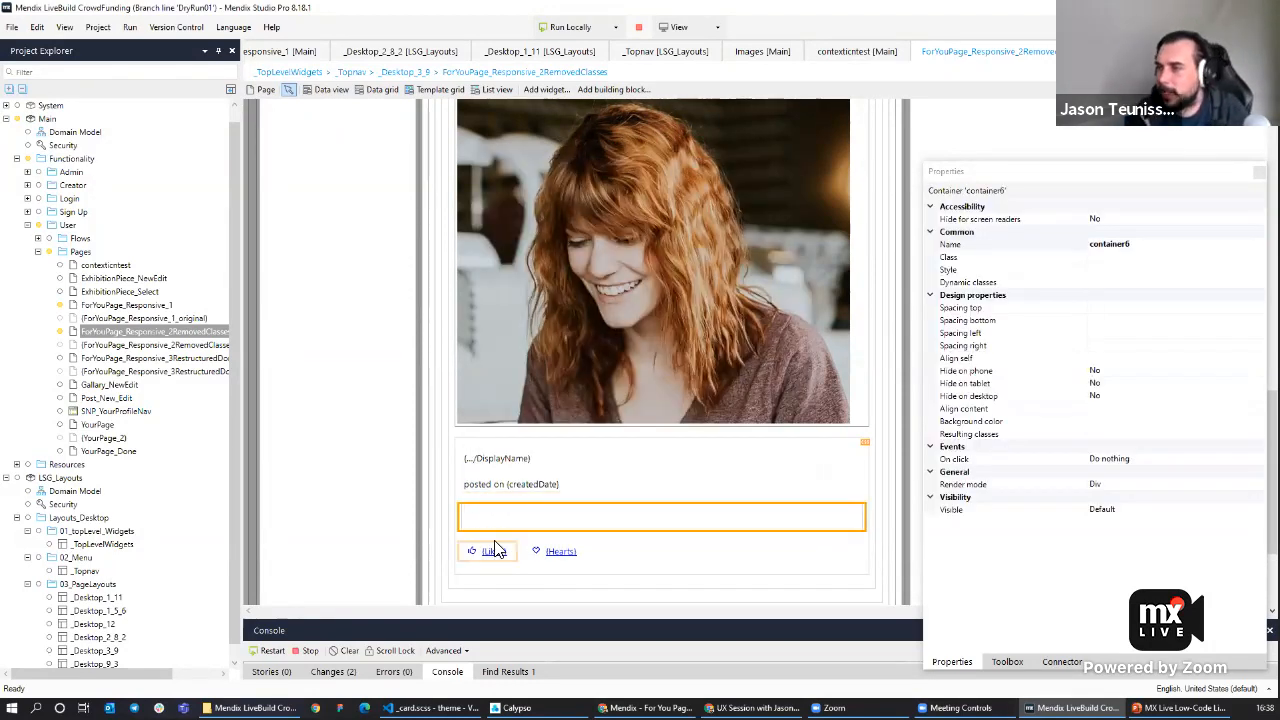
click(494, 548)
mouse_move(494, 548)
mouse_down()
mouse_move(496, 520)
mouse_move(496, 540)
mouse_move(505, 528)
mouse_up()
click(497, 572)
click(490, 512)
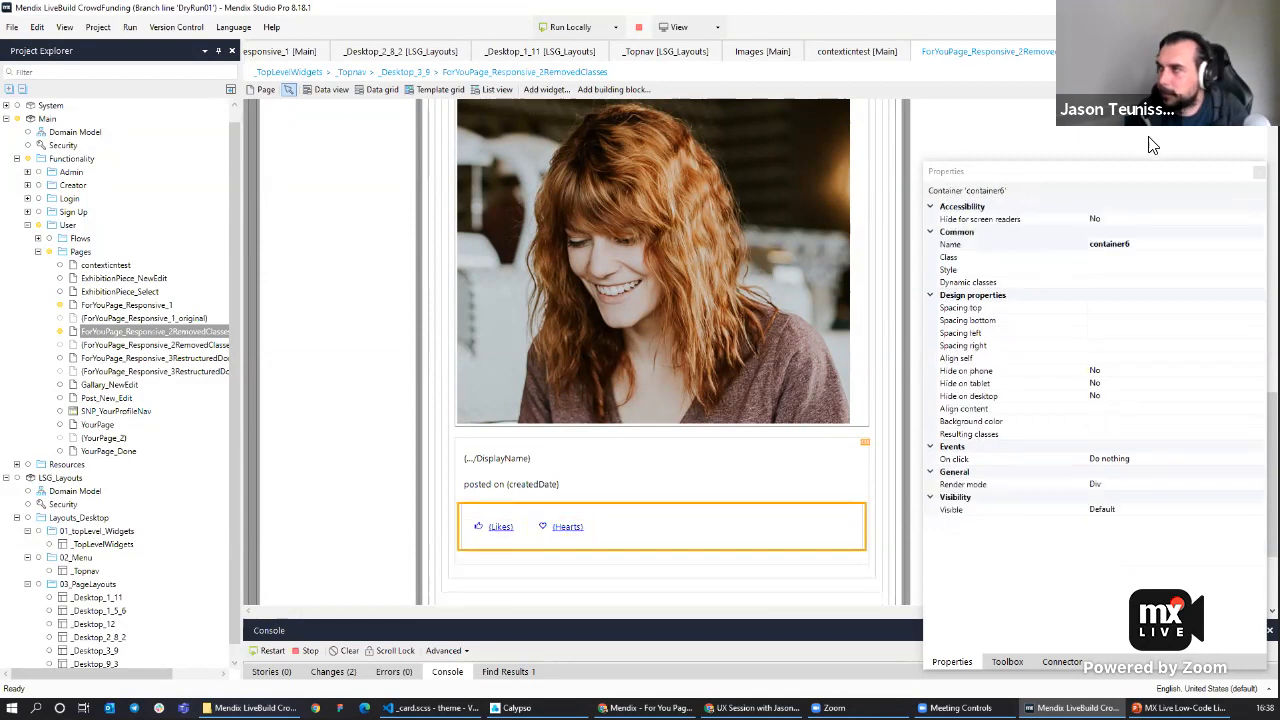
Set the Likes and Hearts container's class to col-left.
click(1129, 260)
text(co)
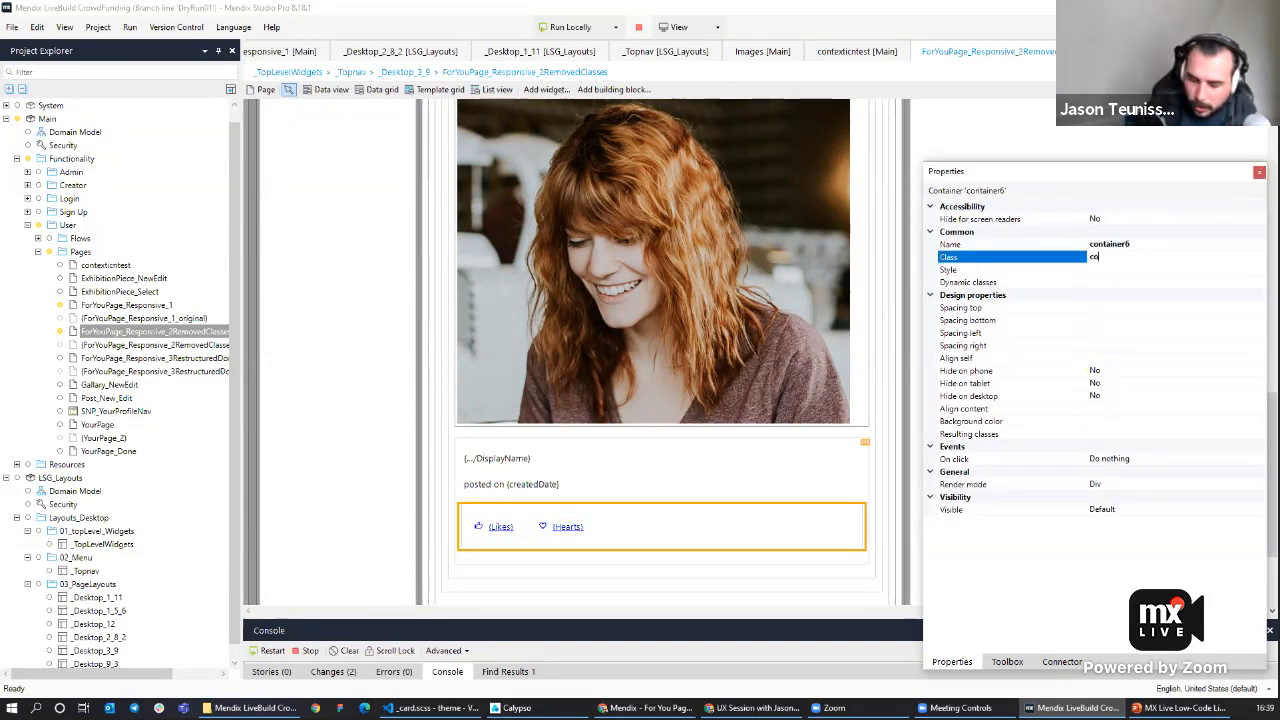
text(l-left)
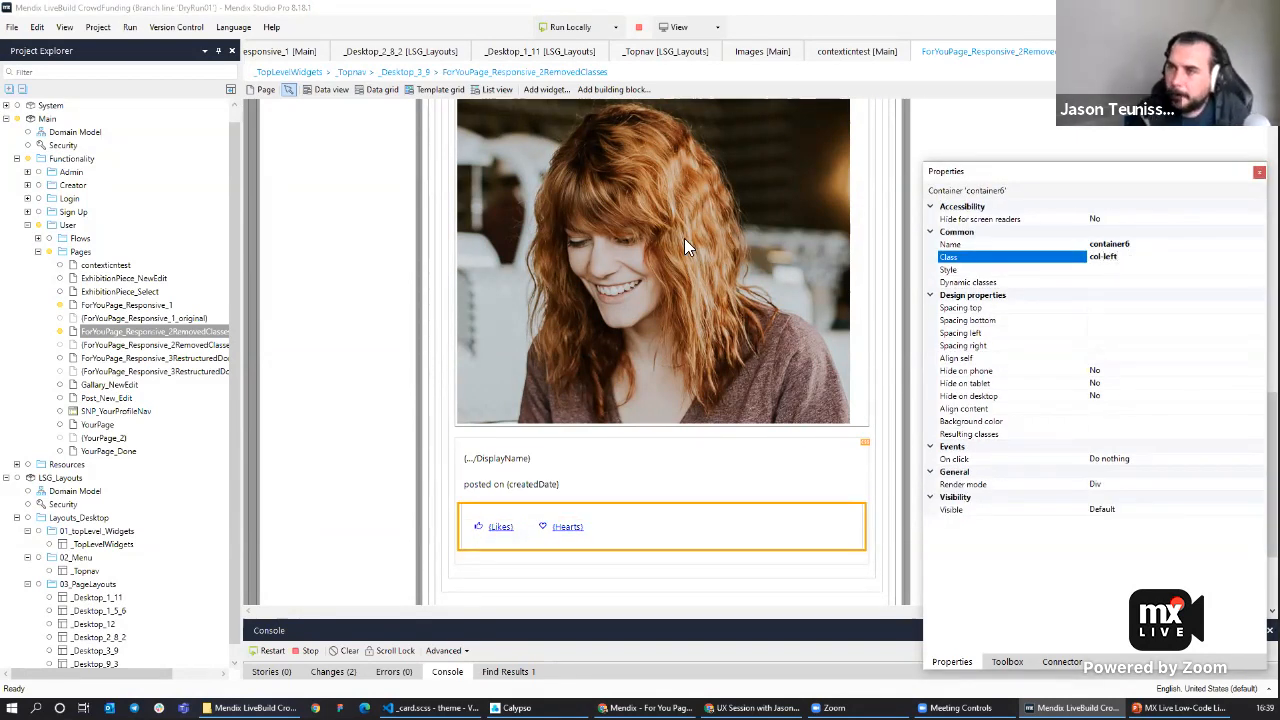
Run the app locally and reload the For You page in the browser to review the cards.
click(508, 250)
click(482, 438)
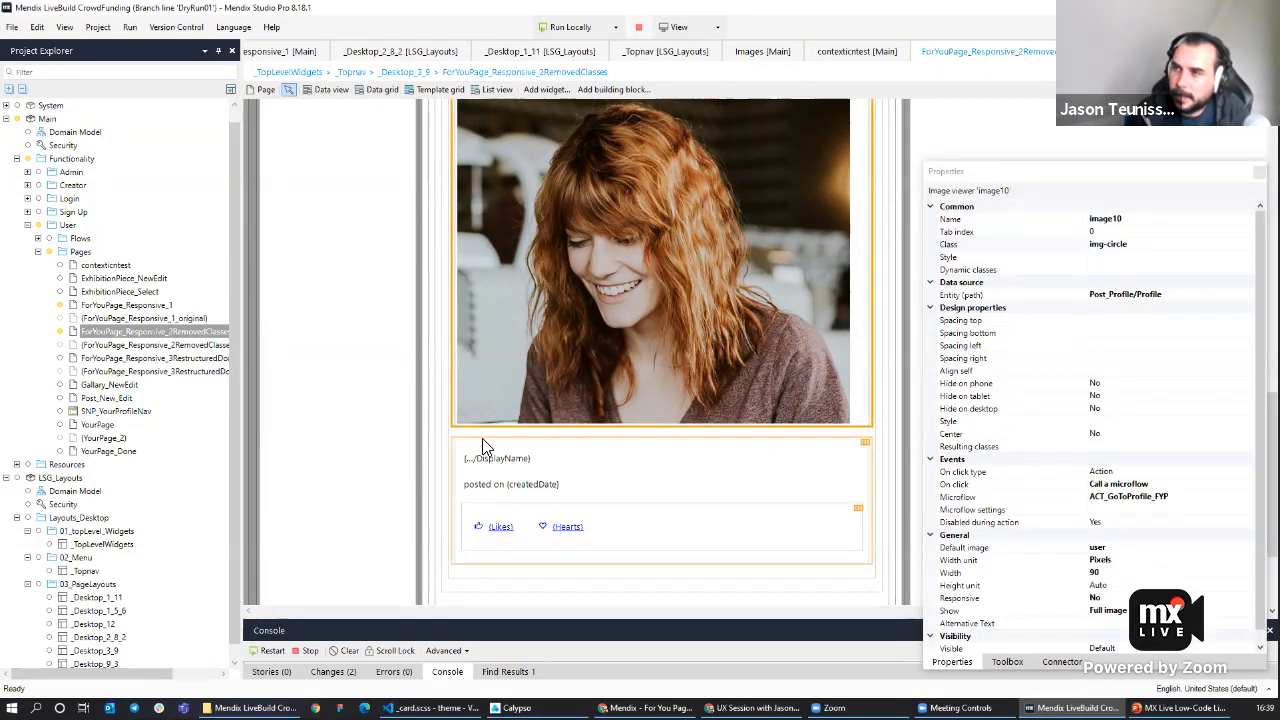
click(548, 30)
click(758, 380)
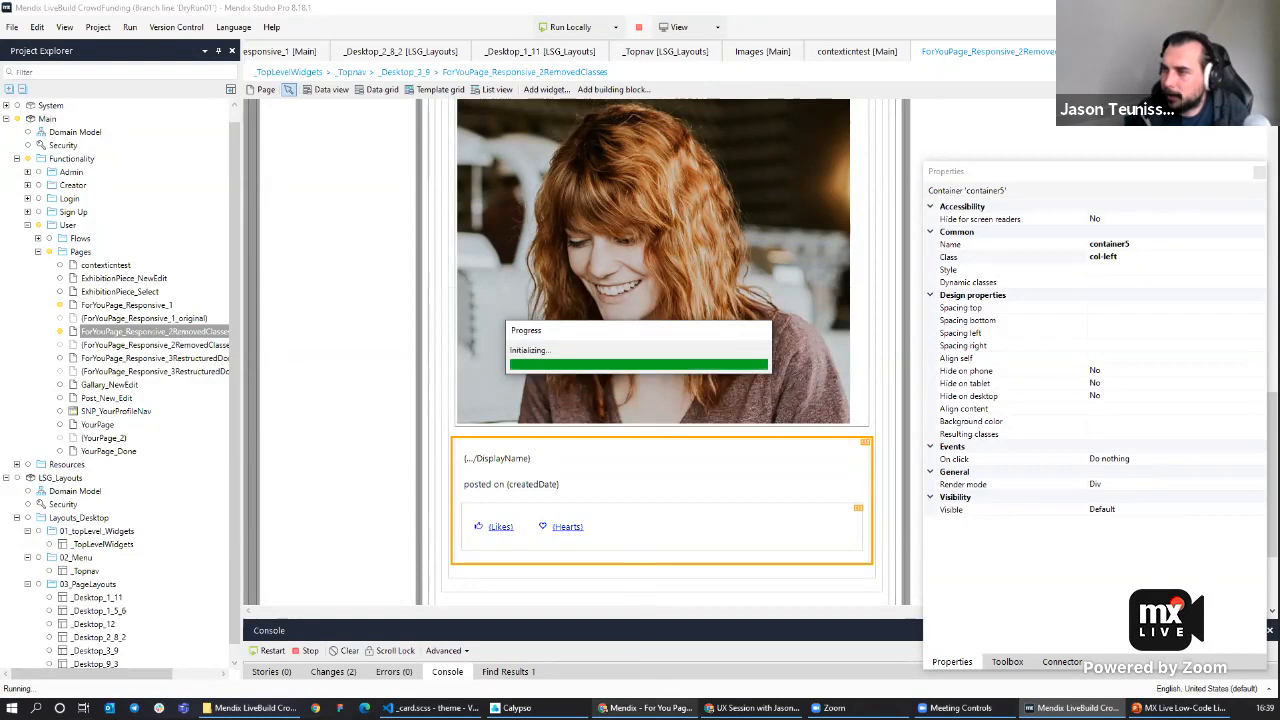
click(643, 708)
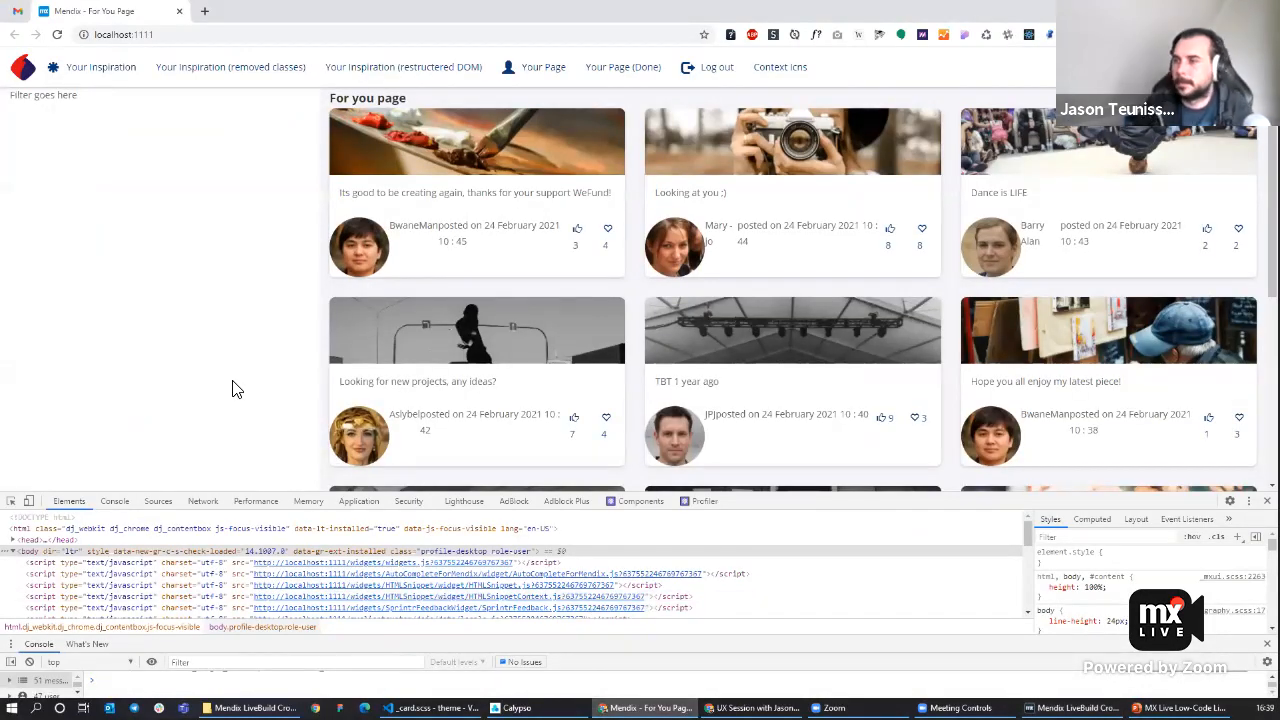
key(F5)
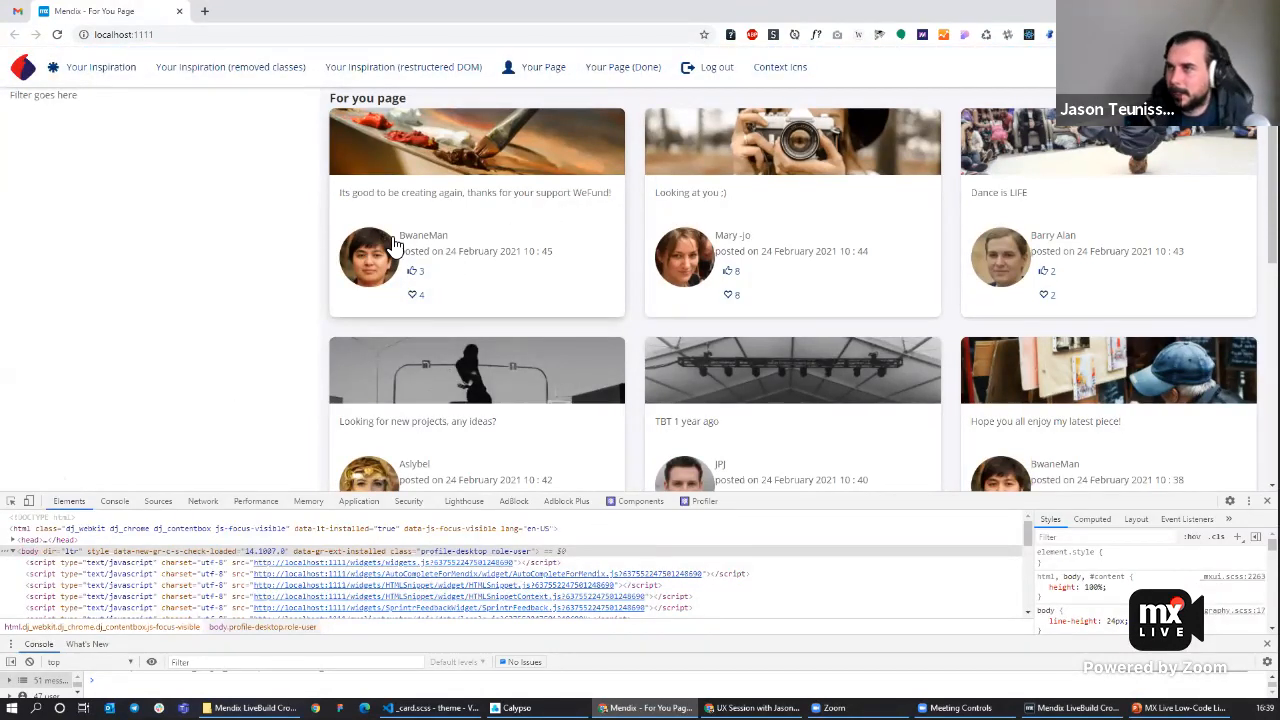
Add padding-l to the display-name container's class, making it 'col-left padding-l'.
click(415, 295)
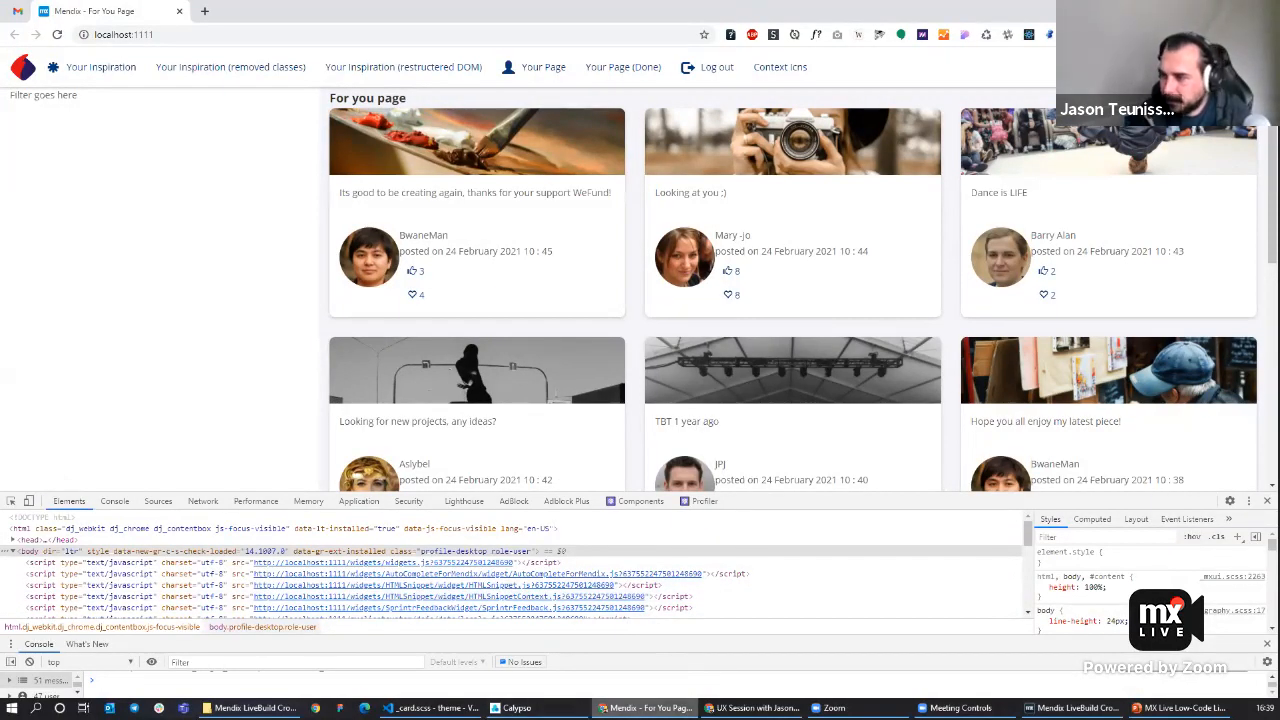
mouse_move(430, 708)
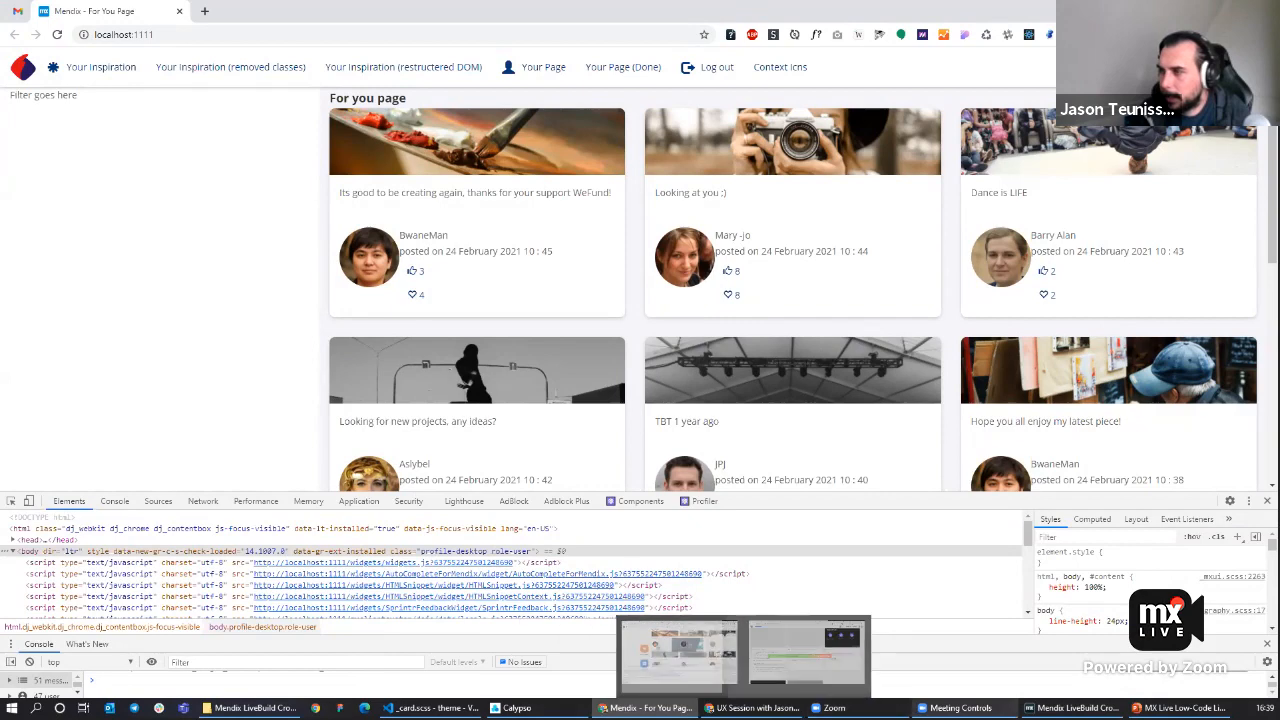
click(1070, 708)
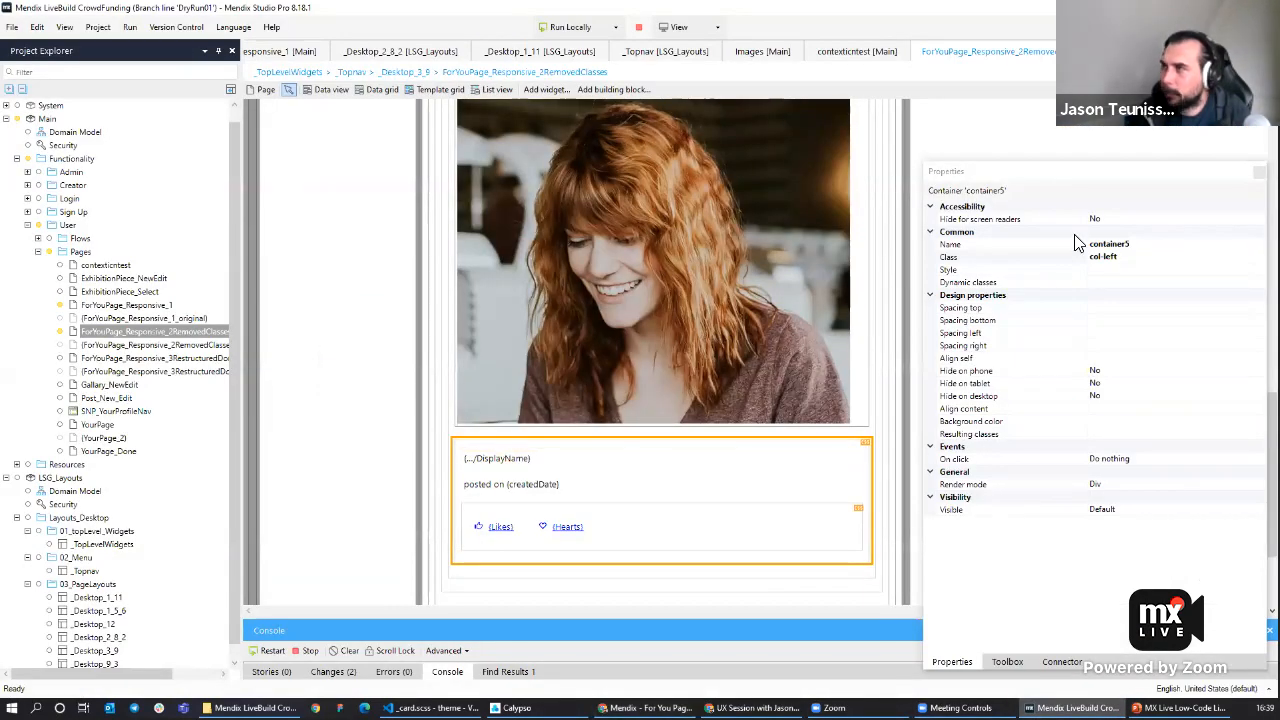
click(1154, 256)
text(padding-l)
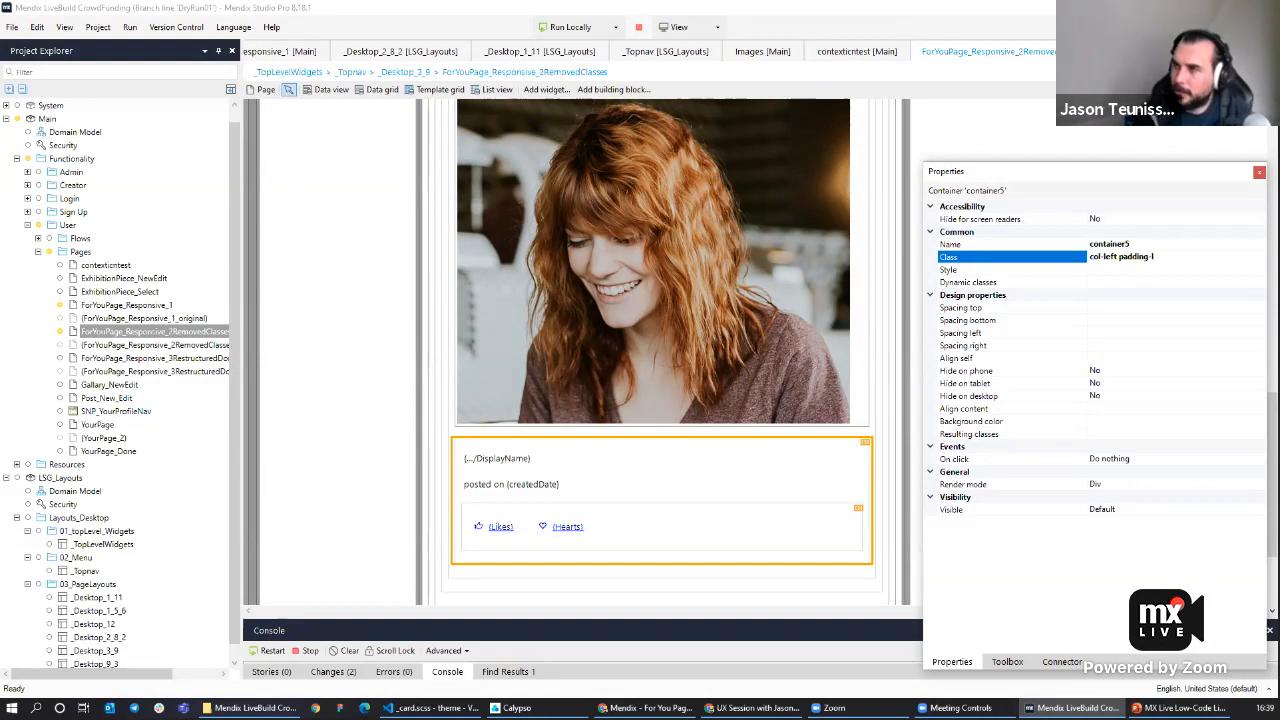
Set the Likes and Hearts container's class to row-left.
click(475, 508)
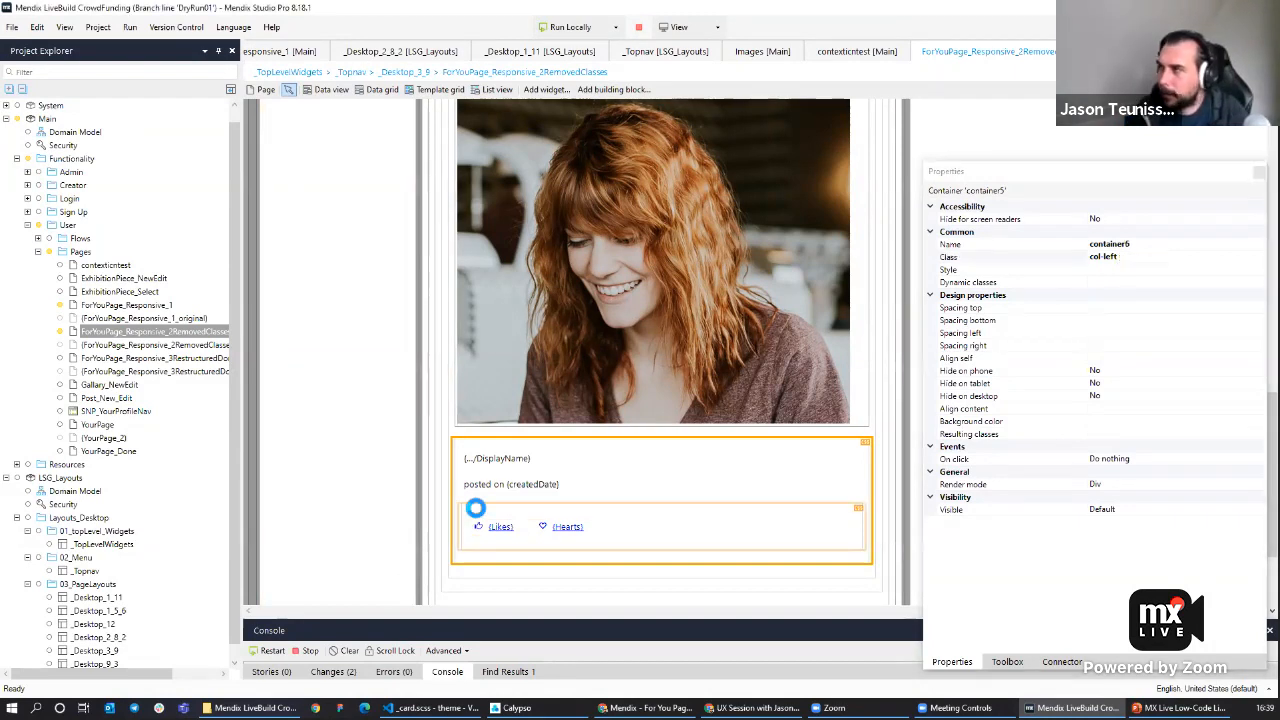
click(1106, 257)
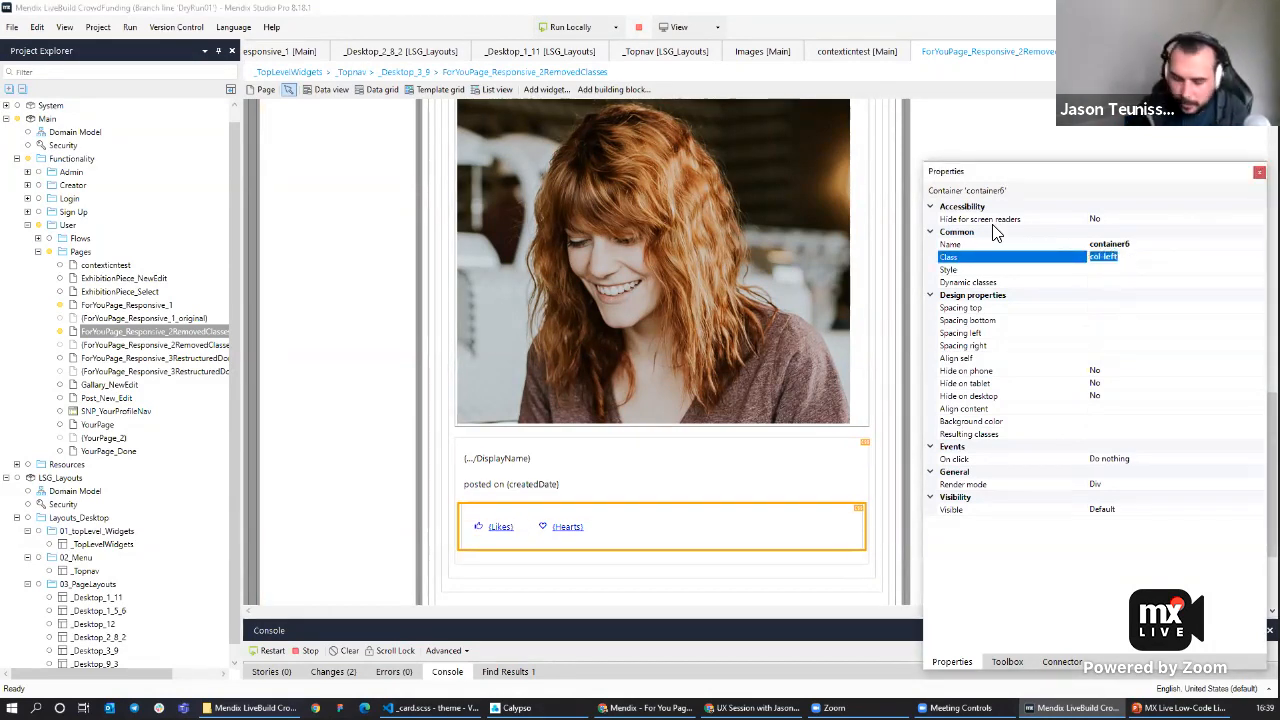
text(row-)
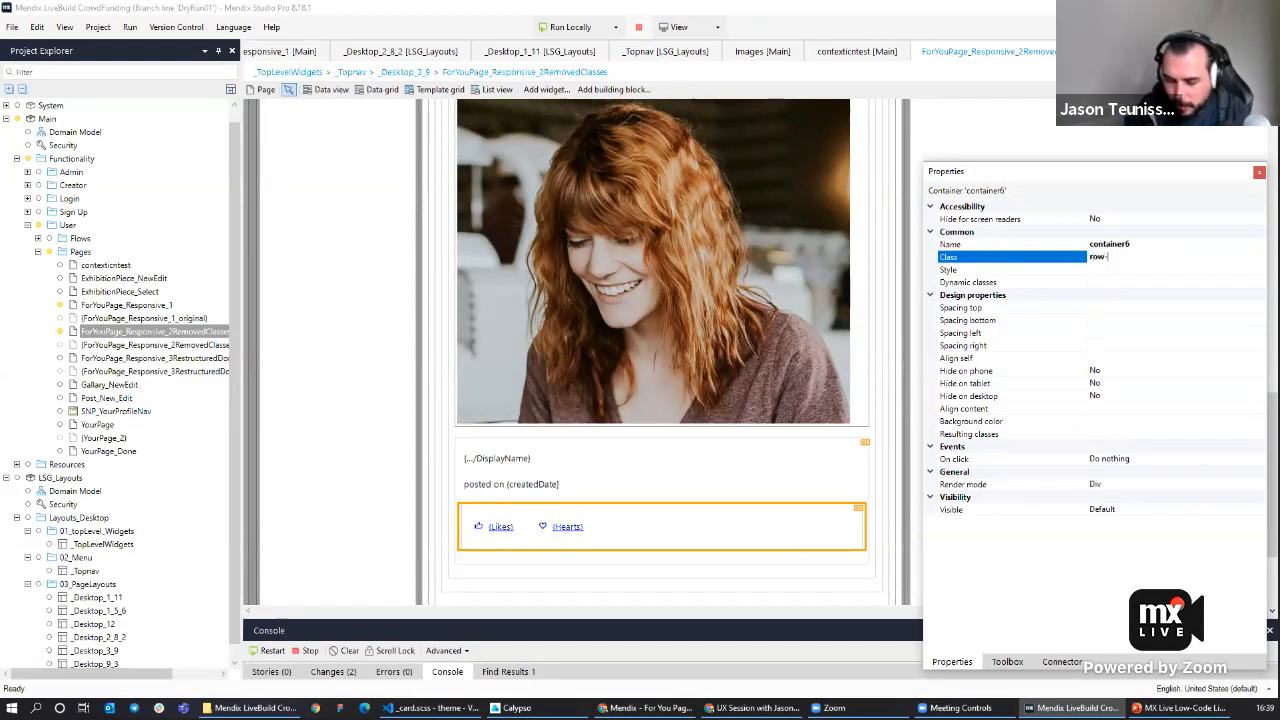
text(left)
Rerun the app locally, reload the For You page and open the Context Icns page.
click(569, 28)
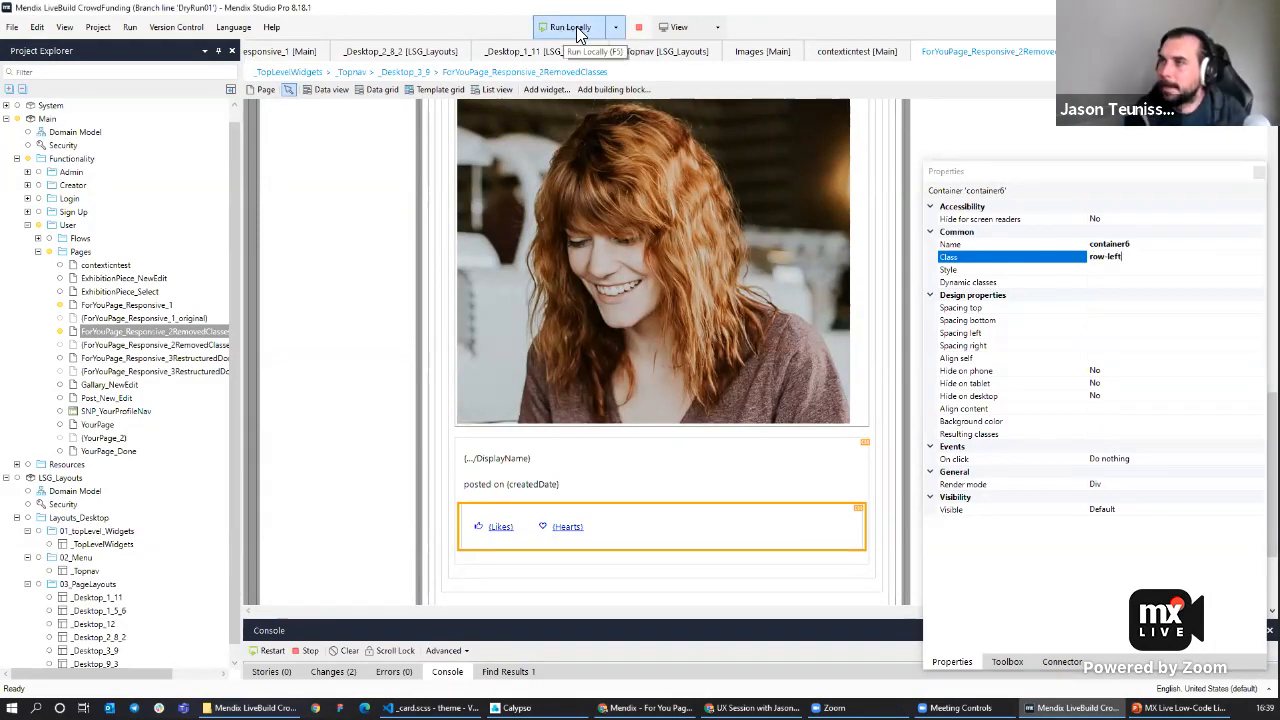
click(733, 384)
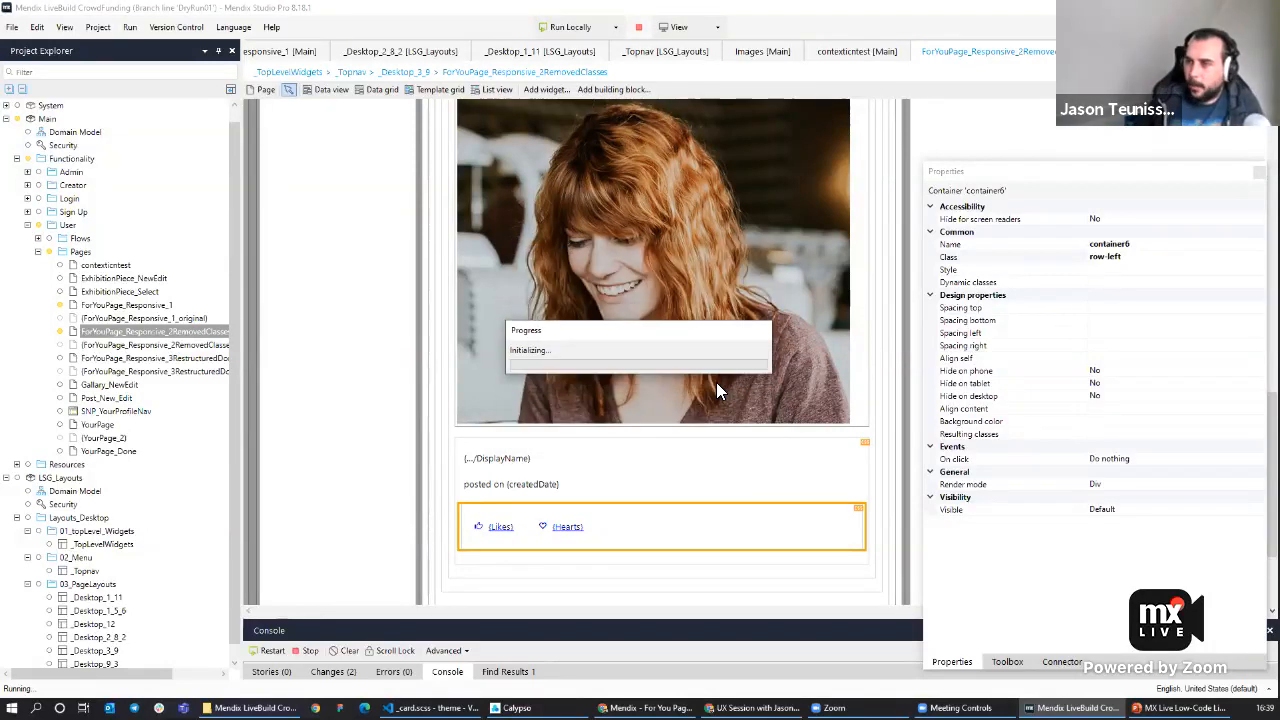
click(645, 708)
key(F5)
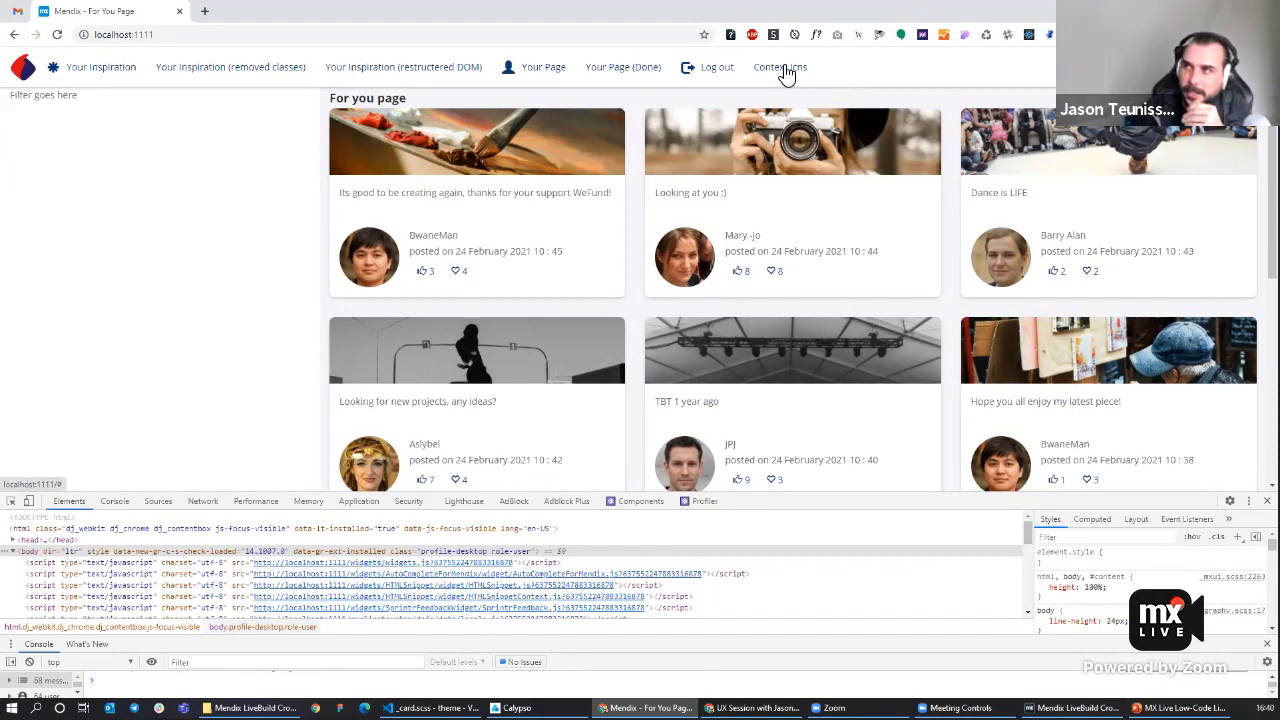
click(787, 68)
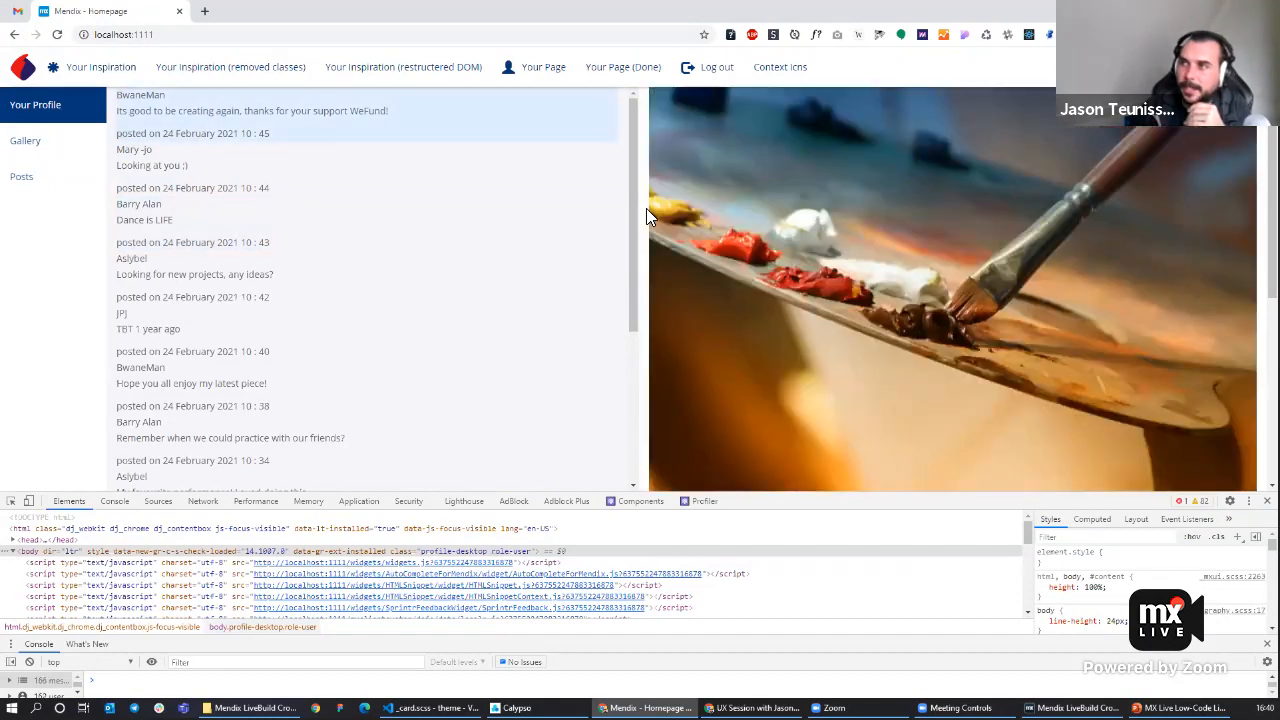
Open the contextIcntest page and delete the posted-on text from the news-feed data view.
click(1072, 708)
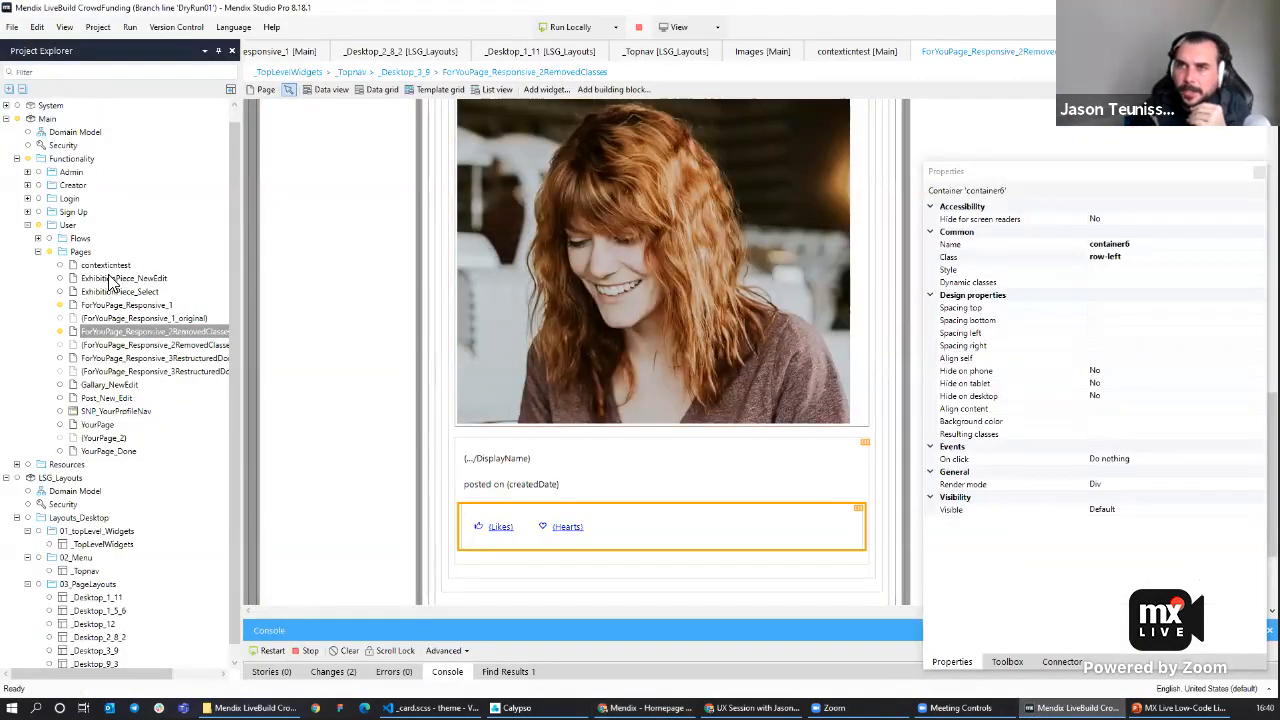
double_click(106, 265)
click(368, 315)
key(Delete)
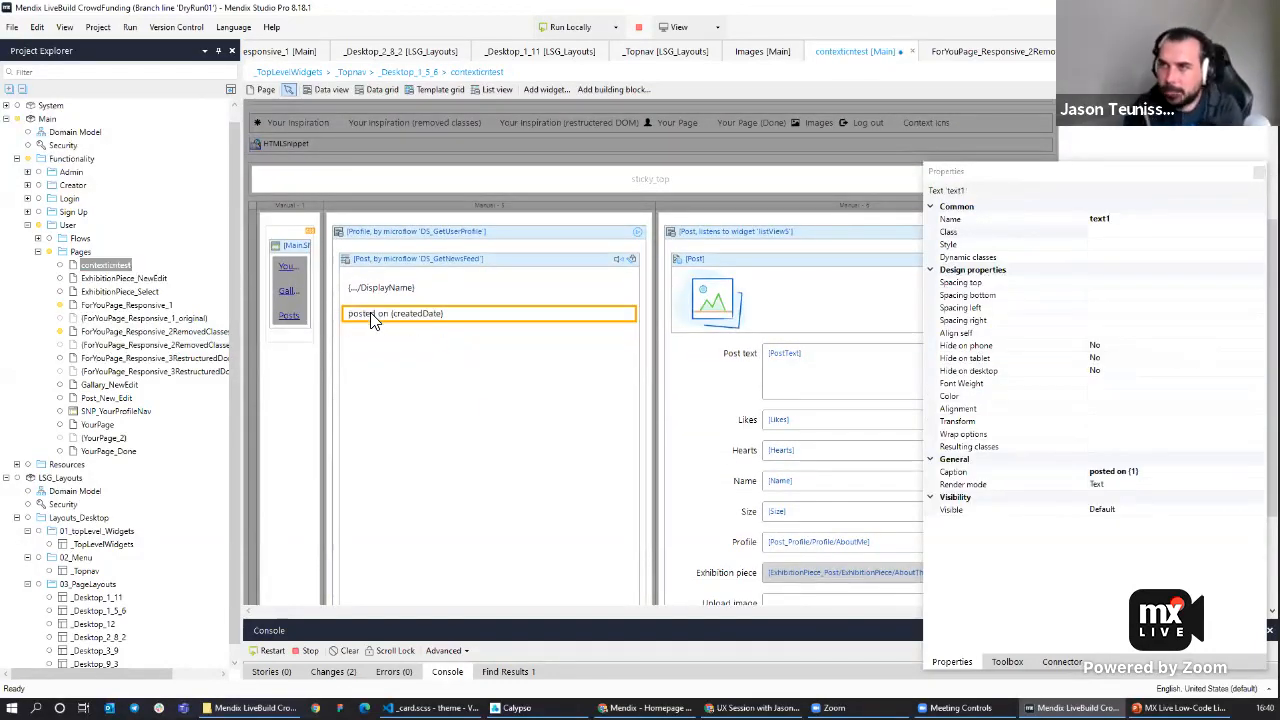
key(Delete)
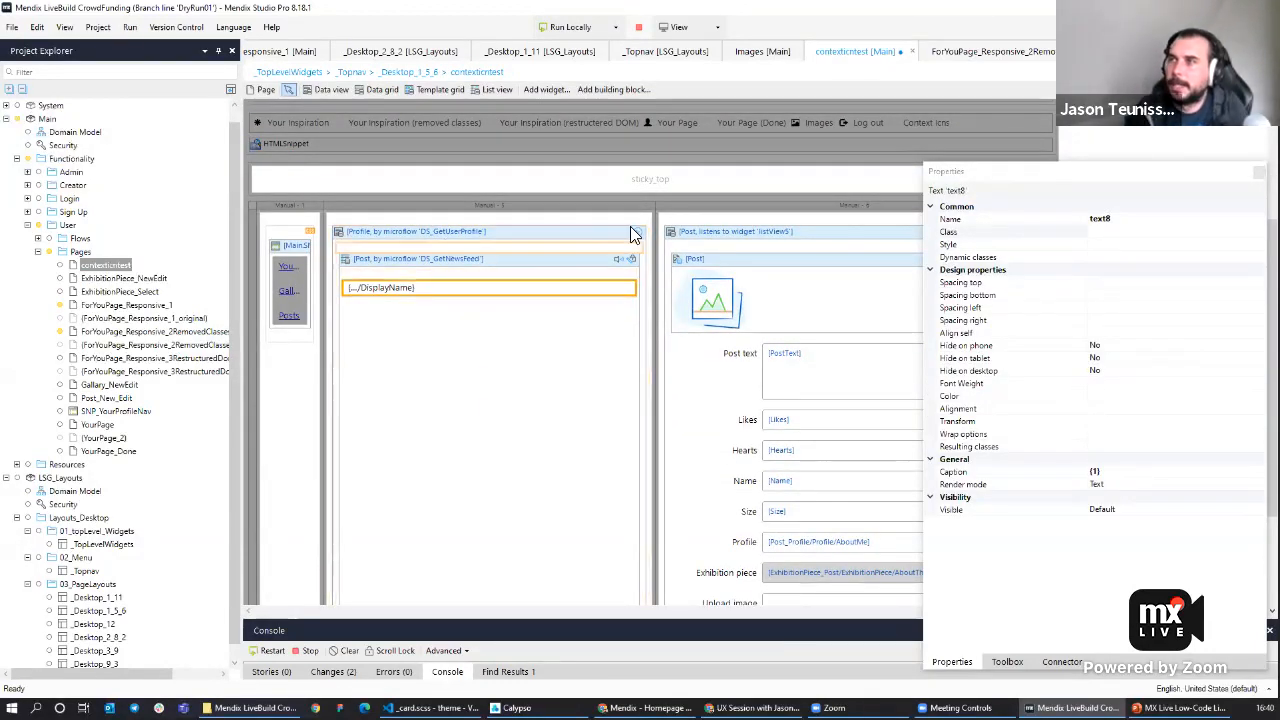
Wrap the display name text in a container with the class 'card fluid-item padding'.
click(672, 251)
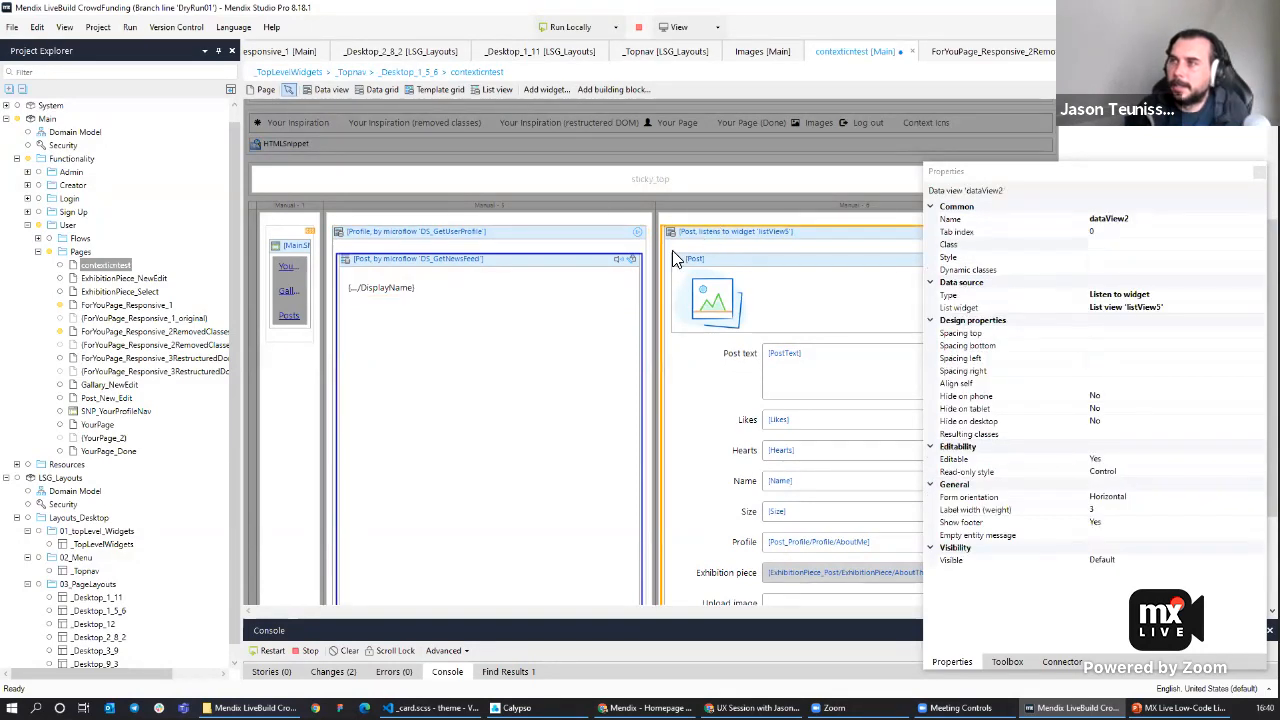
right_click(382, 277)
click(367, 289)
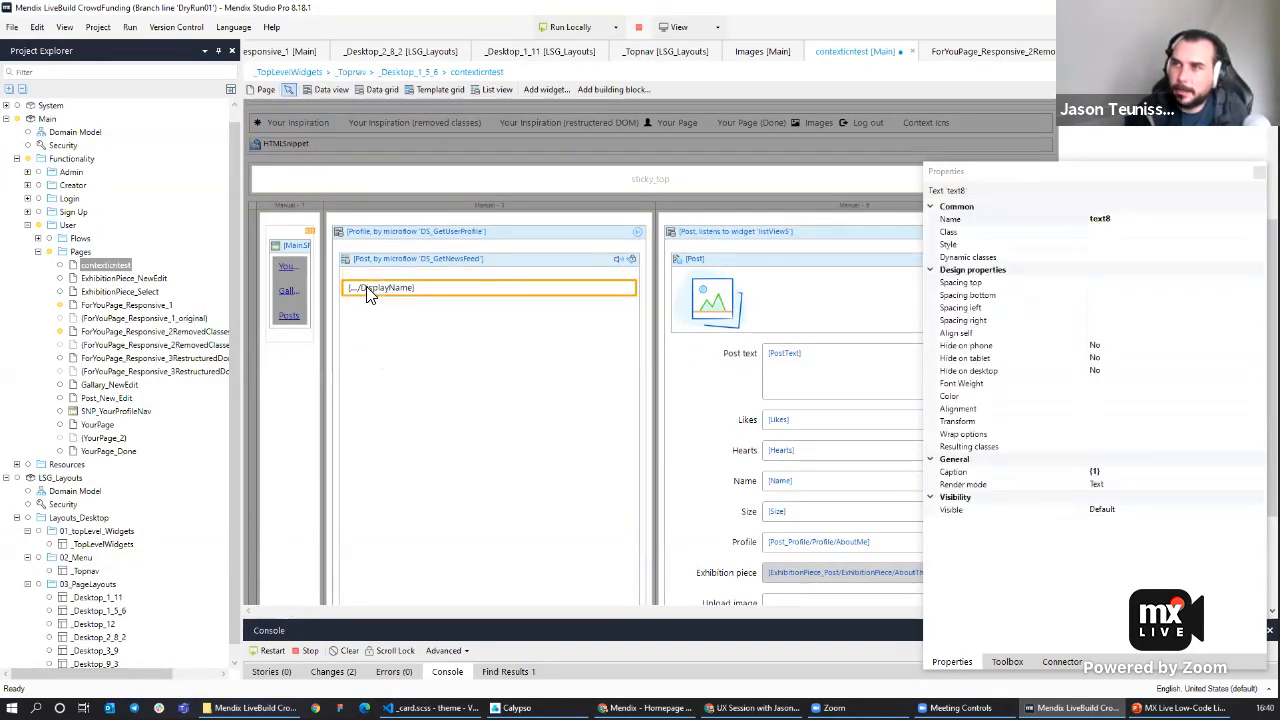
right_click(367, 291)
click(464, 344)
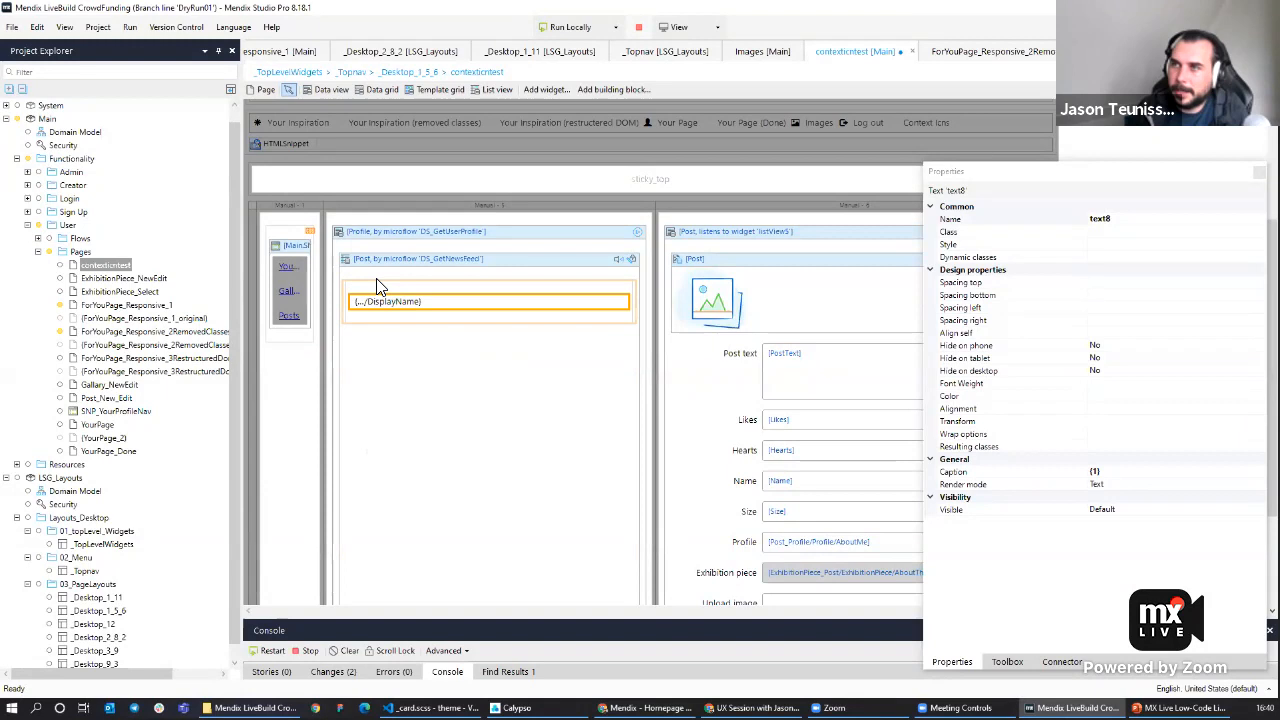
click(1130, 256)
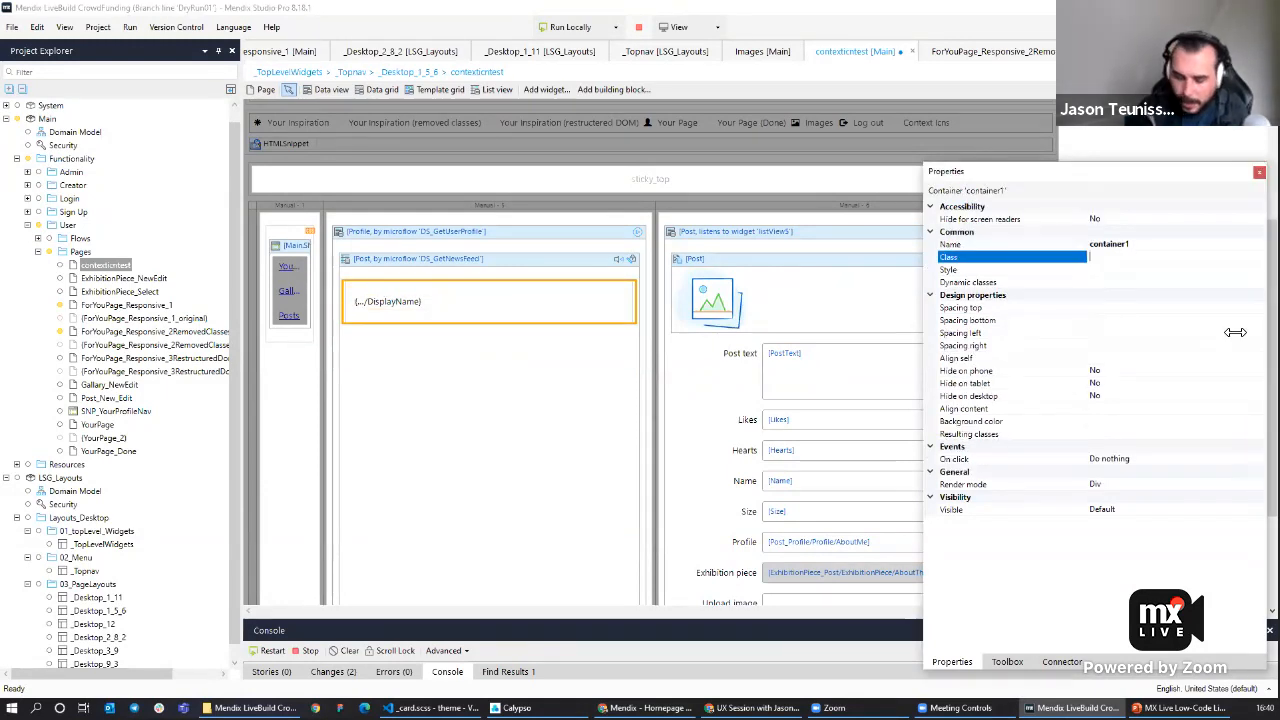
text(card fluid-item )
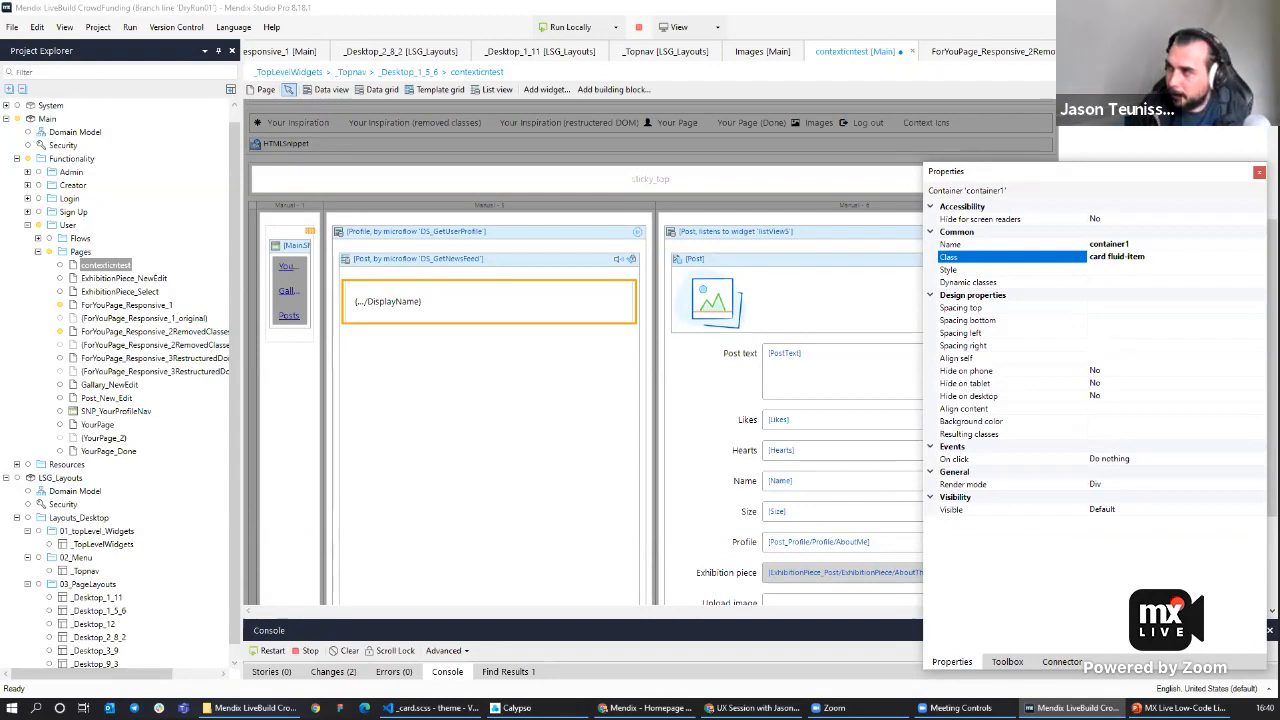
text(padding)
Give the news-feed list view the class fluid-container.
click(492, 252)
click(1128, 234)
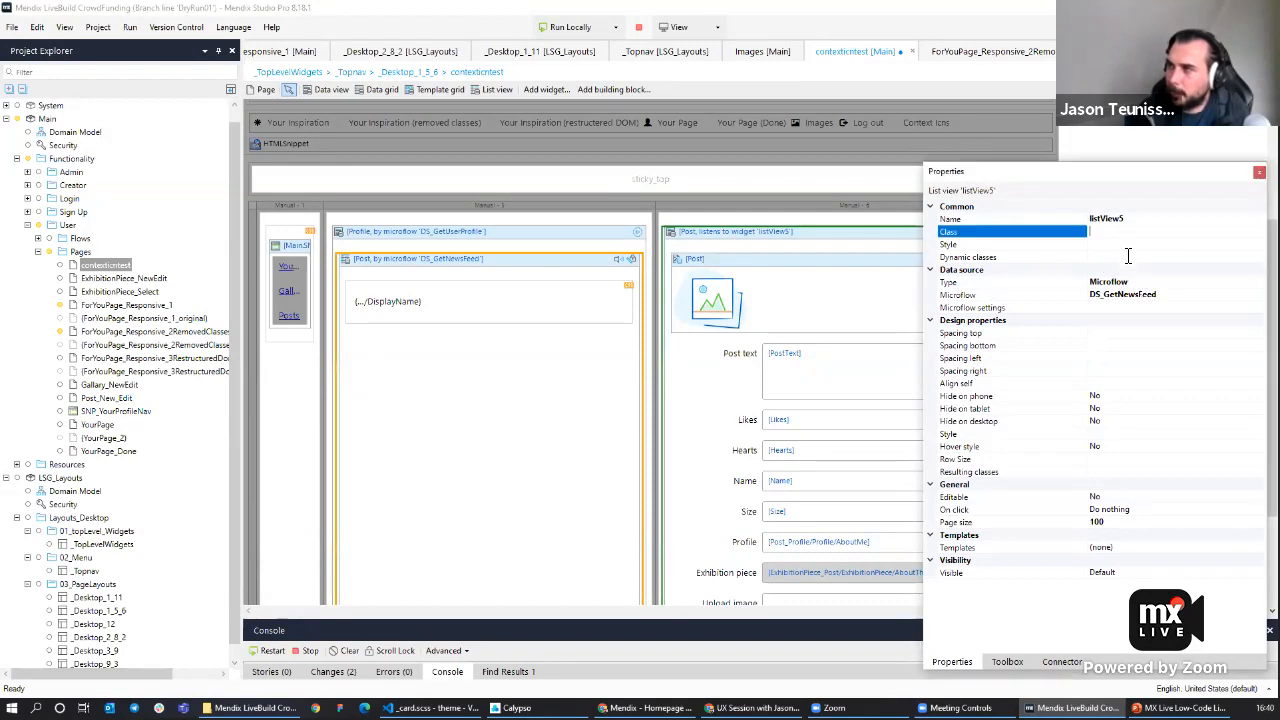
text(fluid-container fluid)
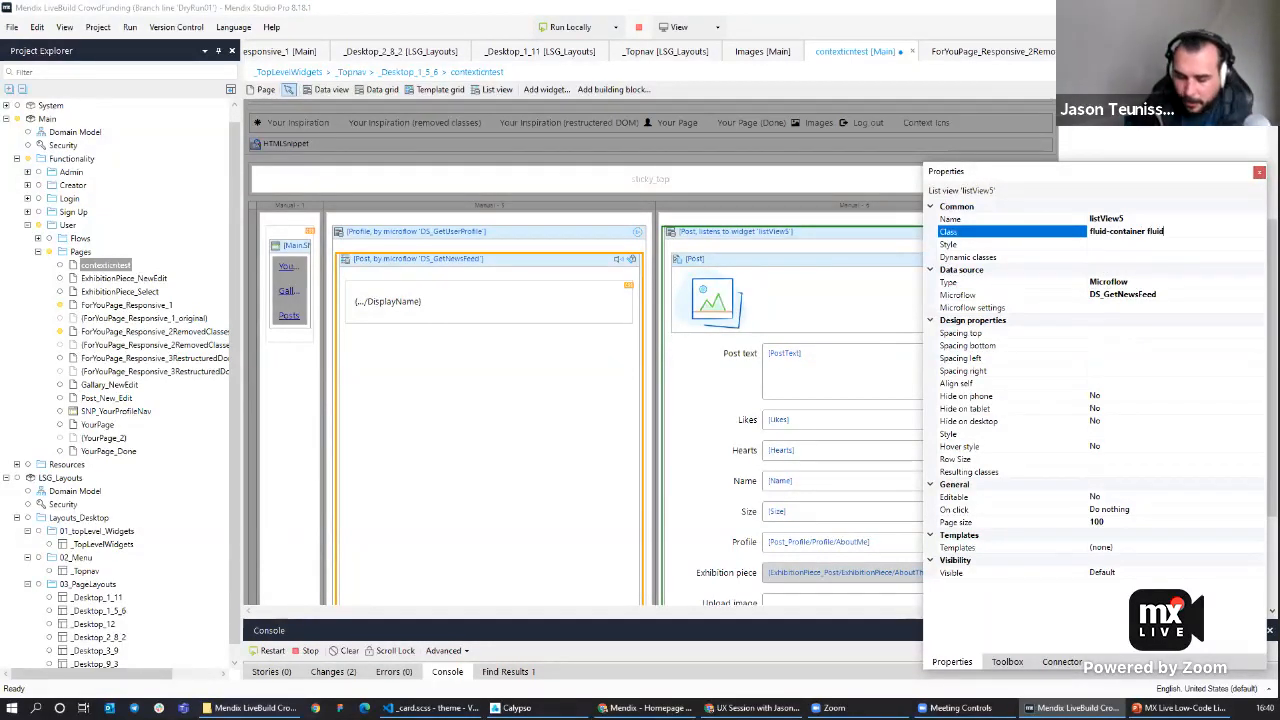
Insert a container above the display name inside the card and give it the class context-icn.
right_click(394, 288)
click(424, 296)
text(con)
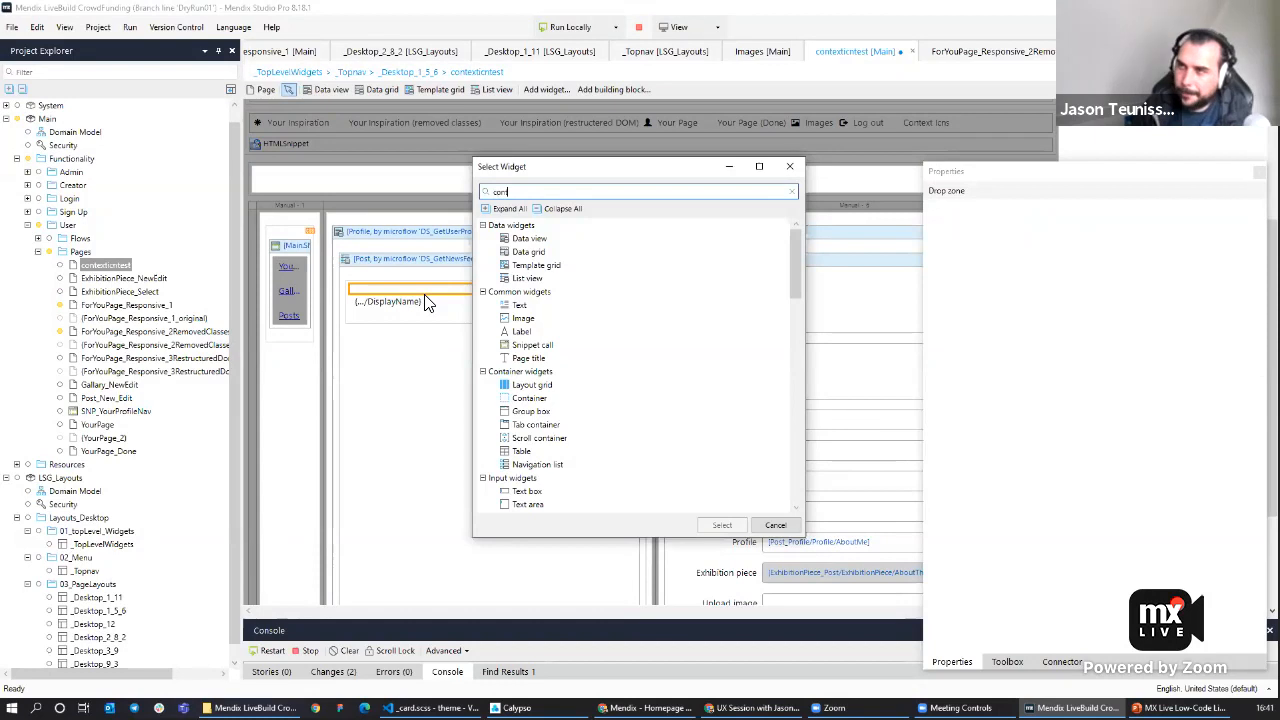
key(Down)
key(Return)
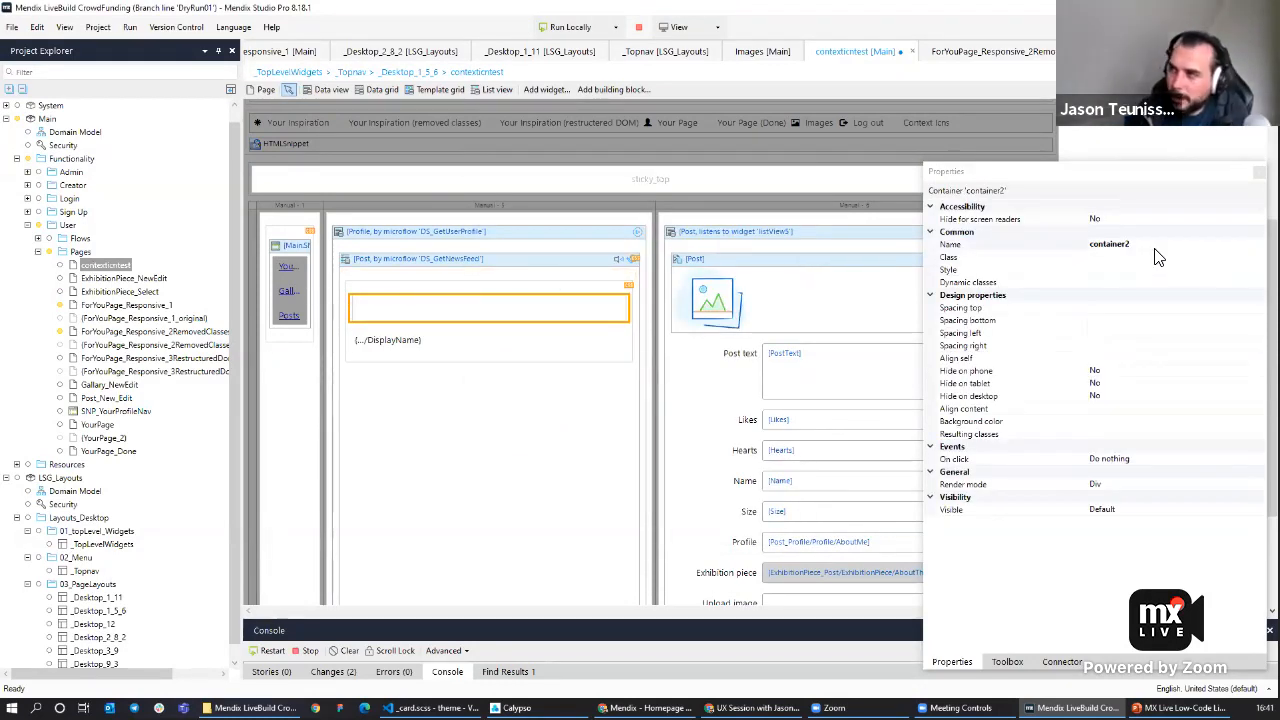
click(1156, 257)
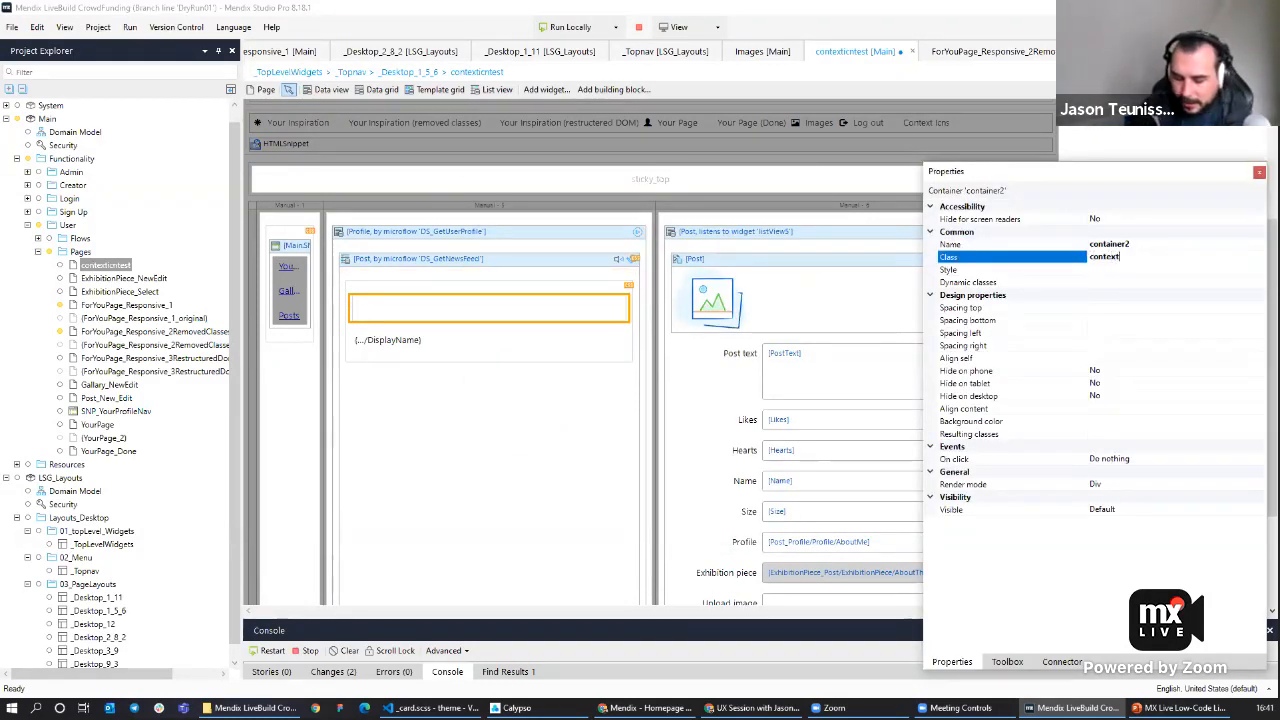
text(context-icn)
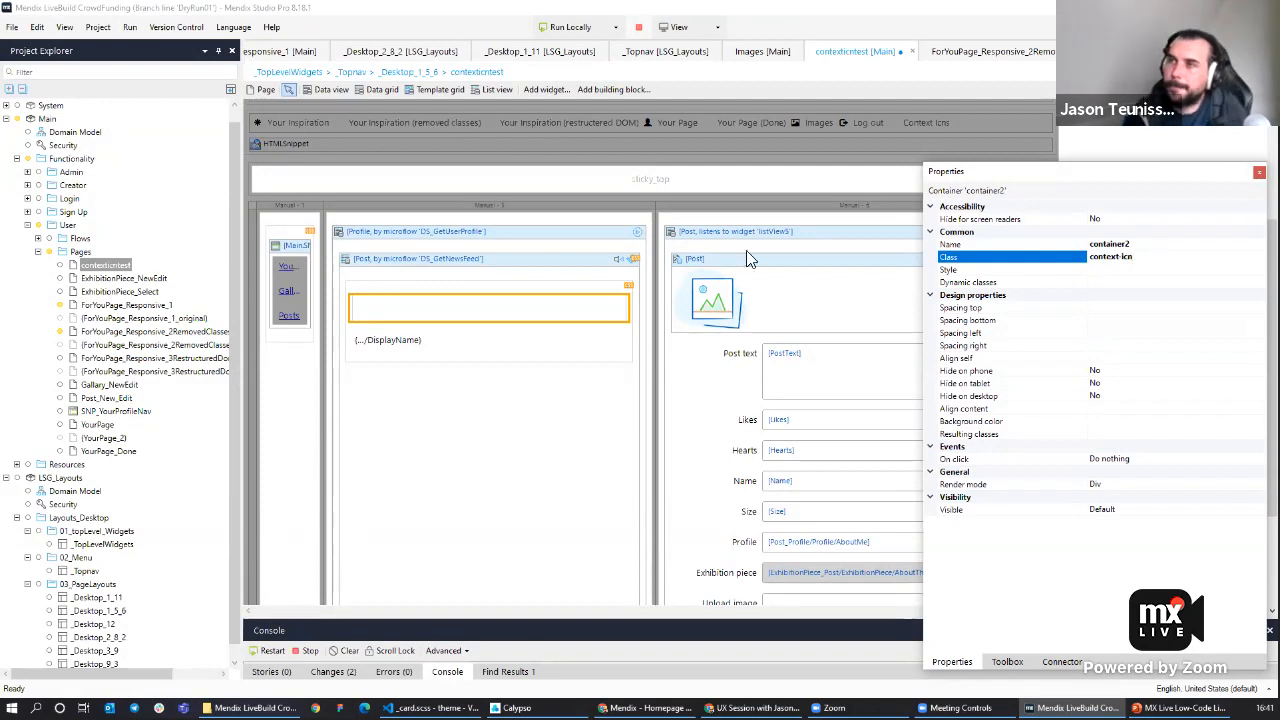
Add the classes context-radio and row-left to the card container and redeploy the app locally.
click(392, 288)
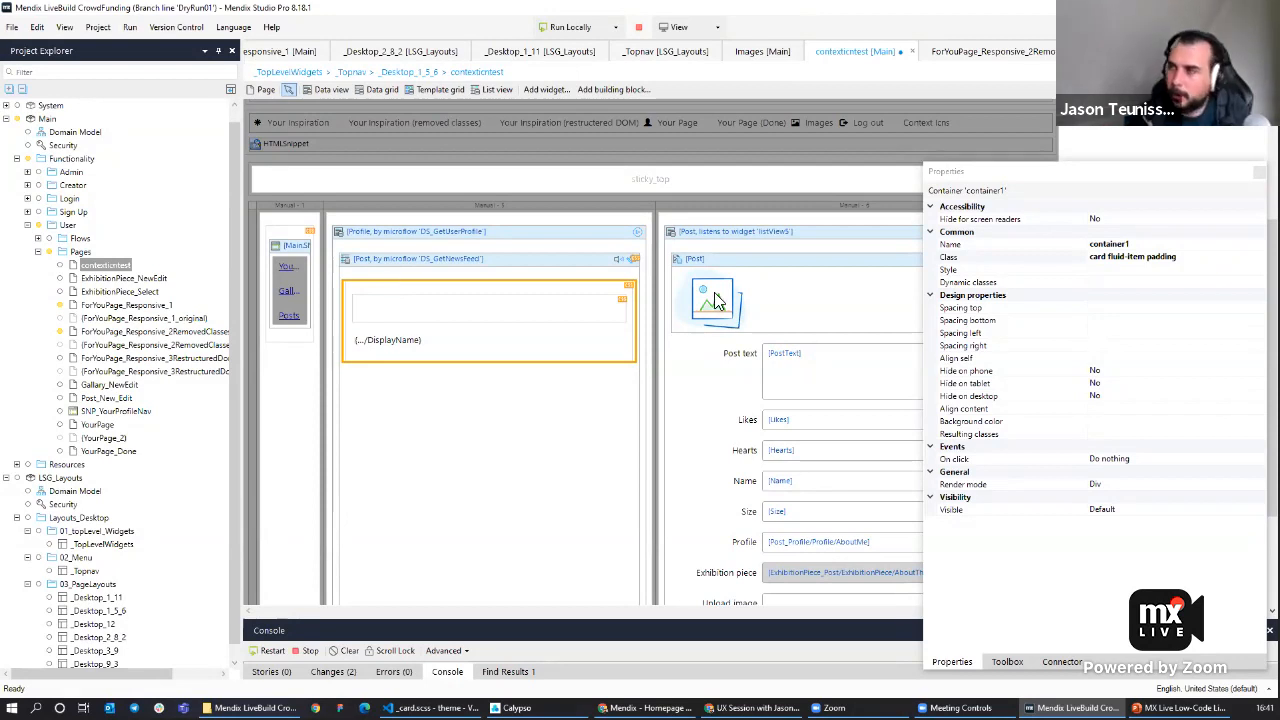
click(1193, 259)
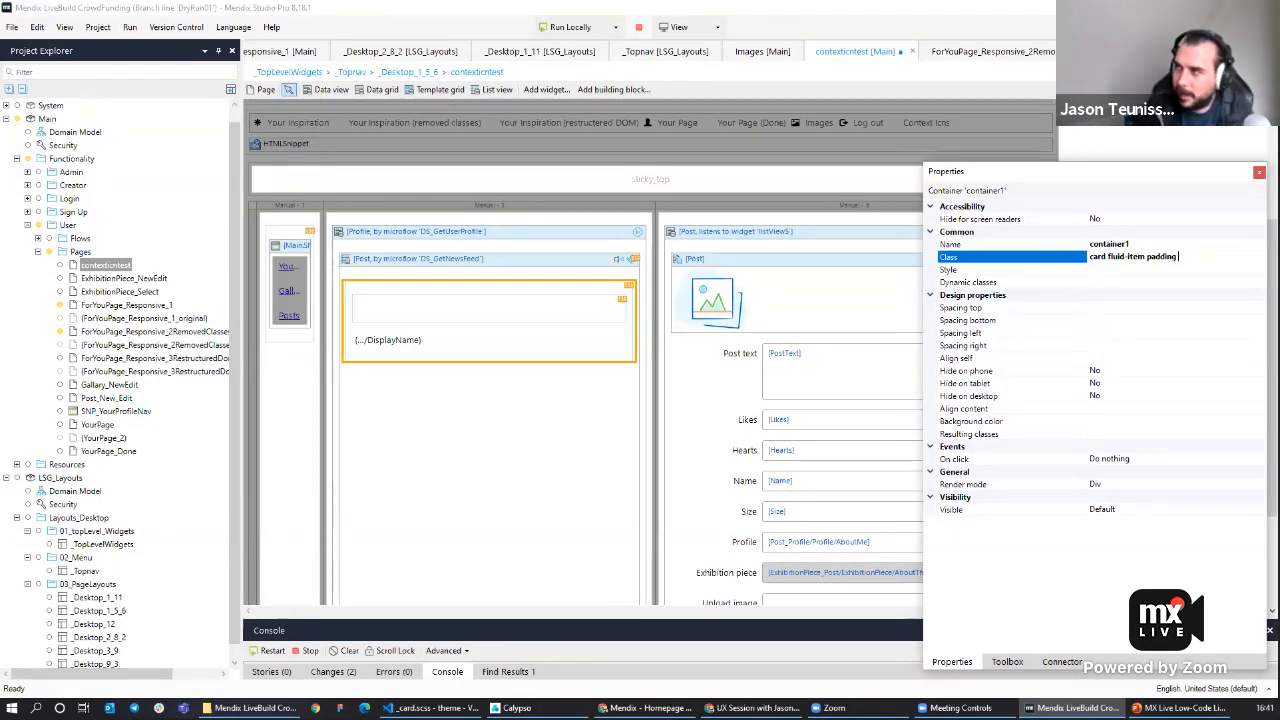
text(context-rad)
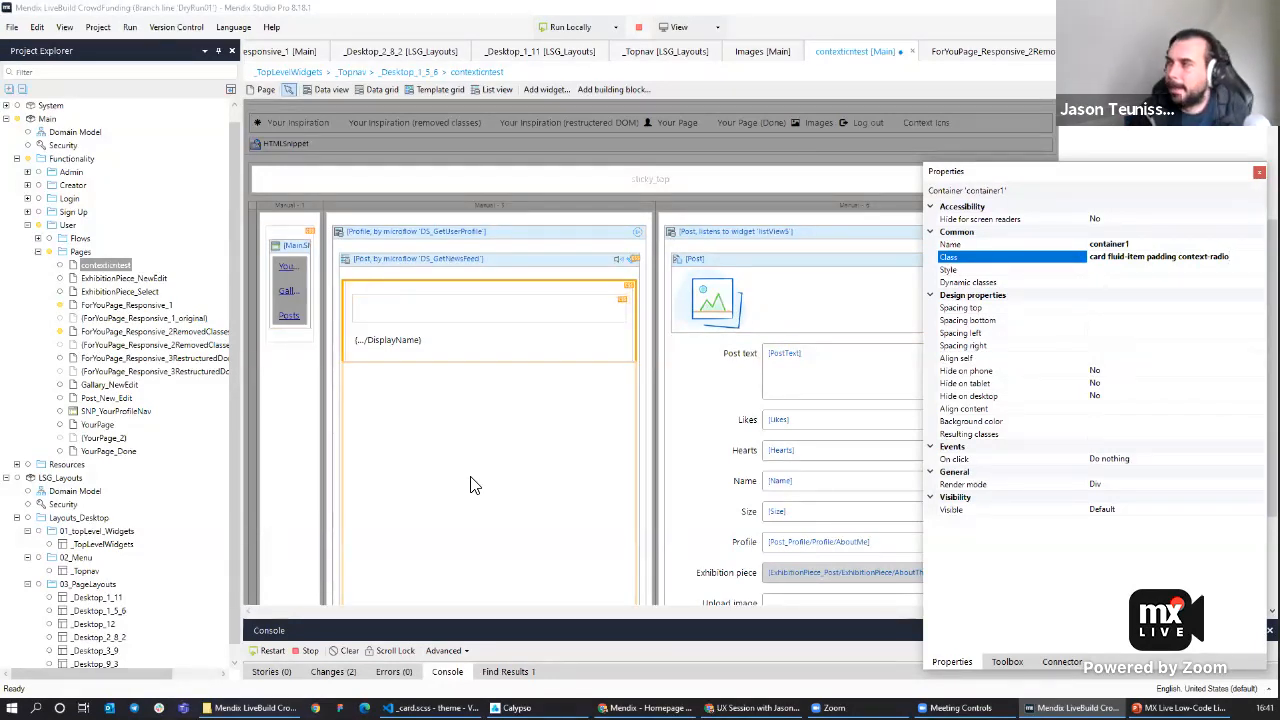
text(io ro)
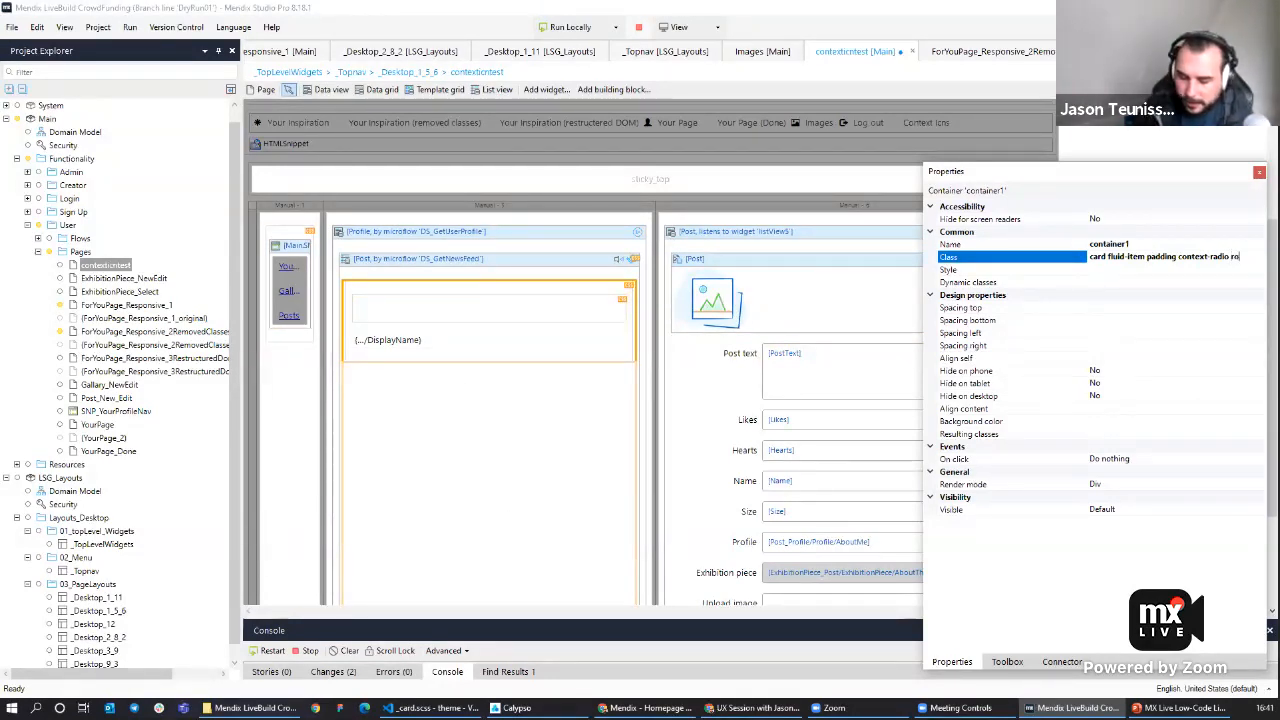
text(w-left)
click(570, 27)
click(742, 383)
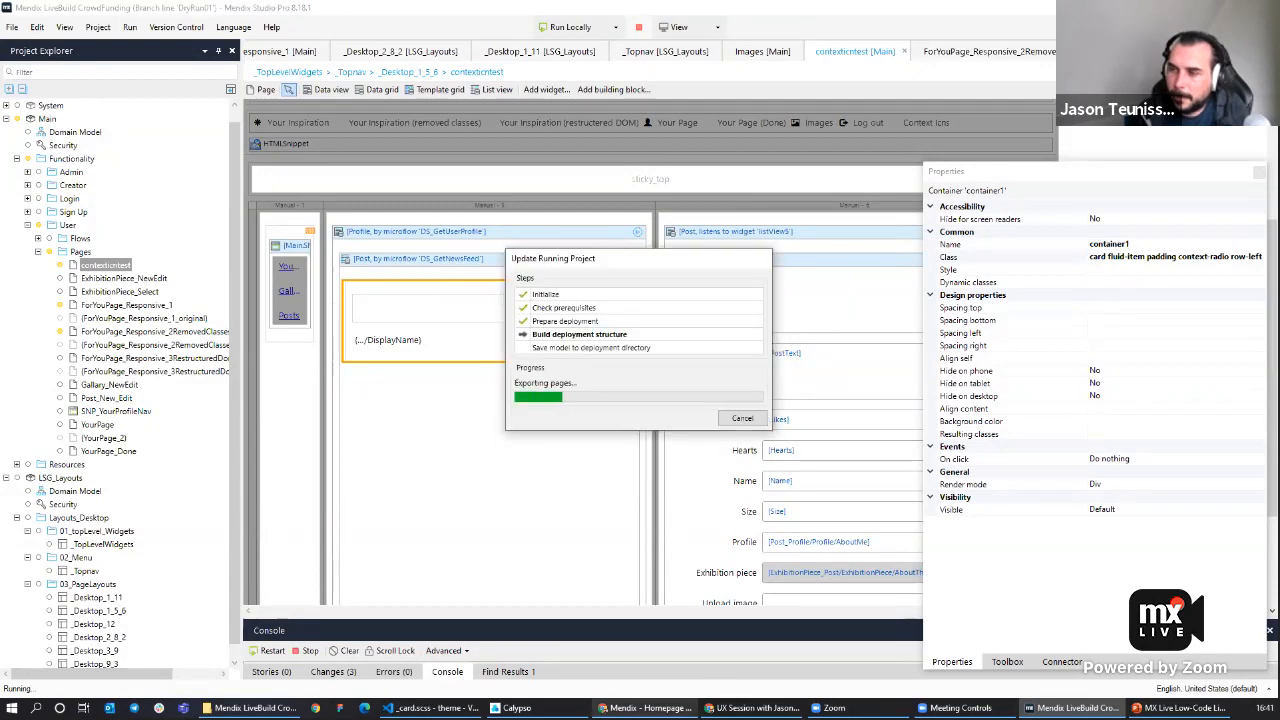
Select several profiles in the running app's list to check the new radio-style cards.
click(650, 708)
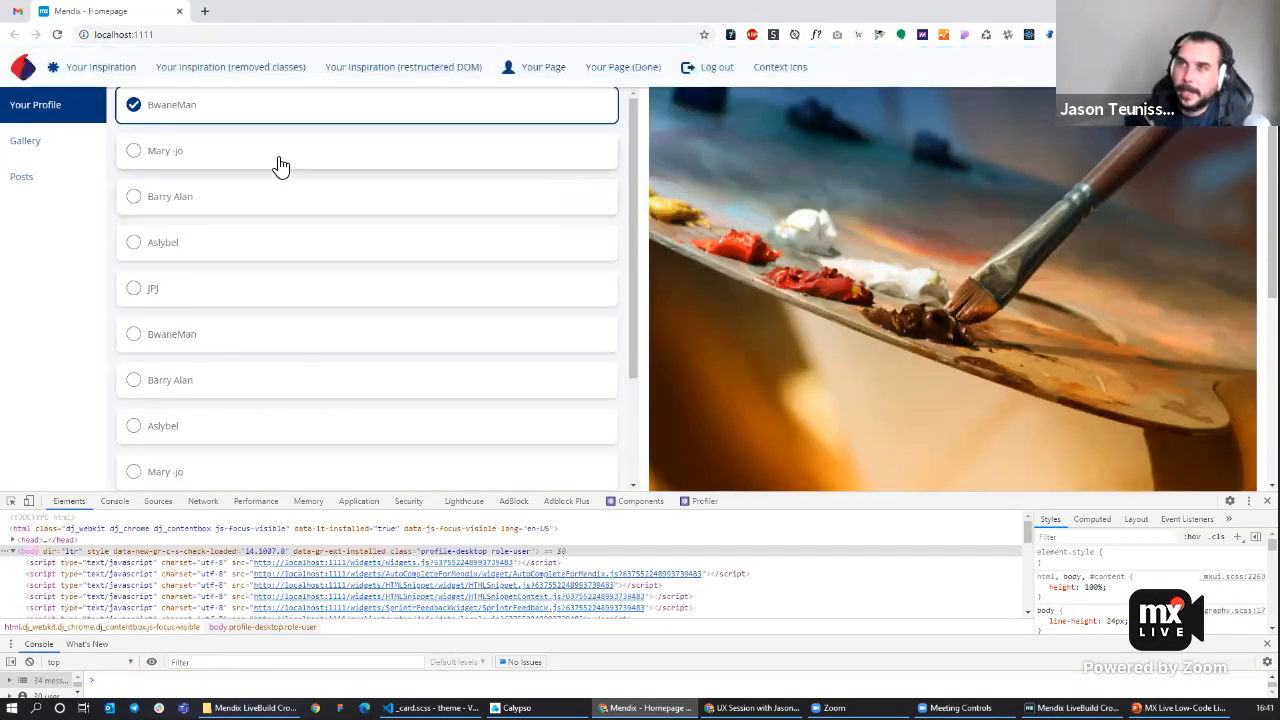
click(262, 158)
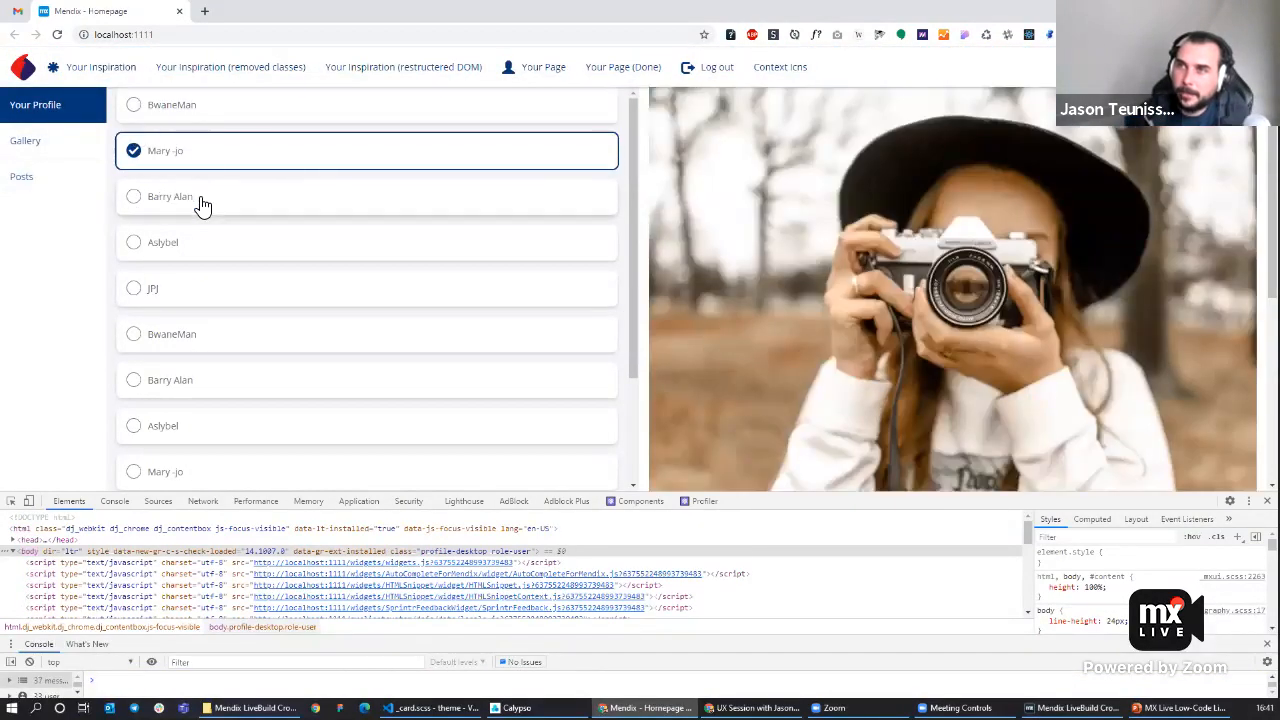
click(136, 200)
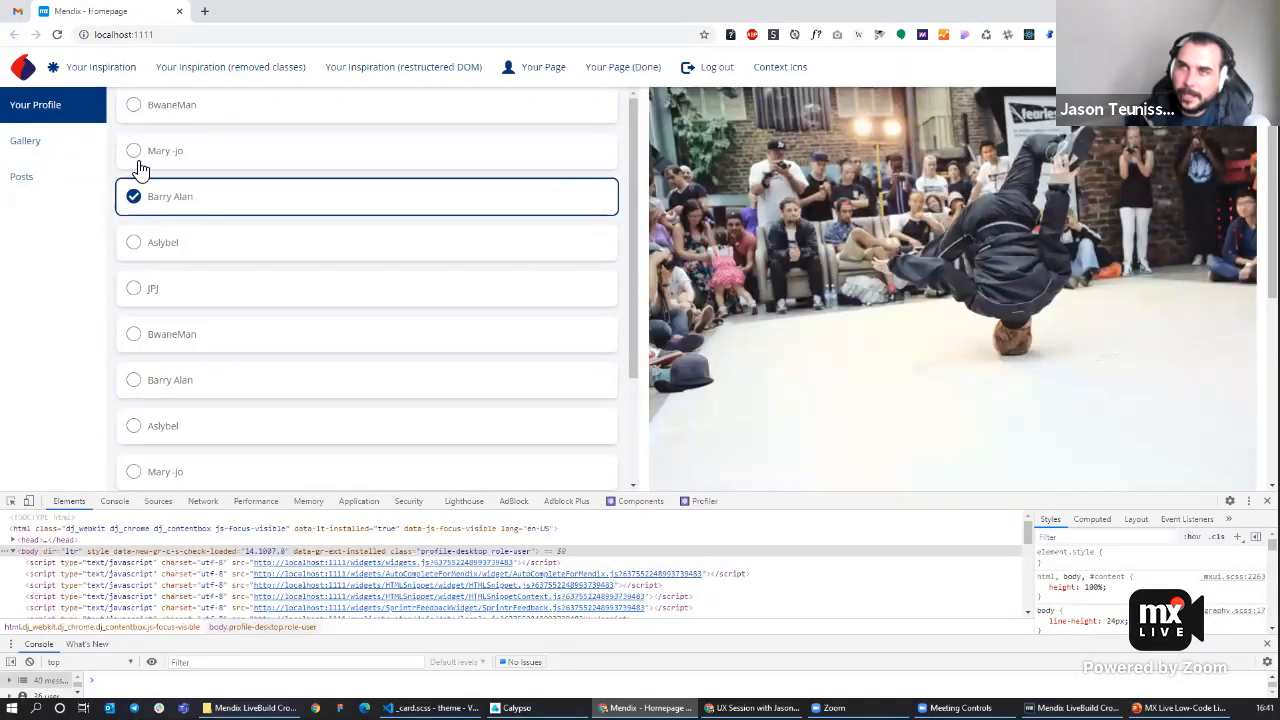
click(155, 160)
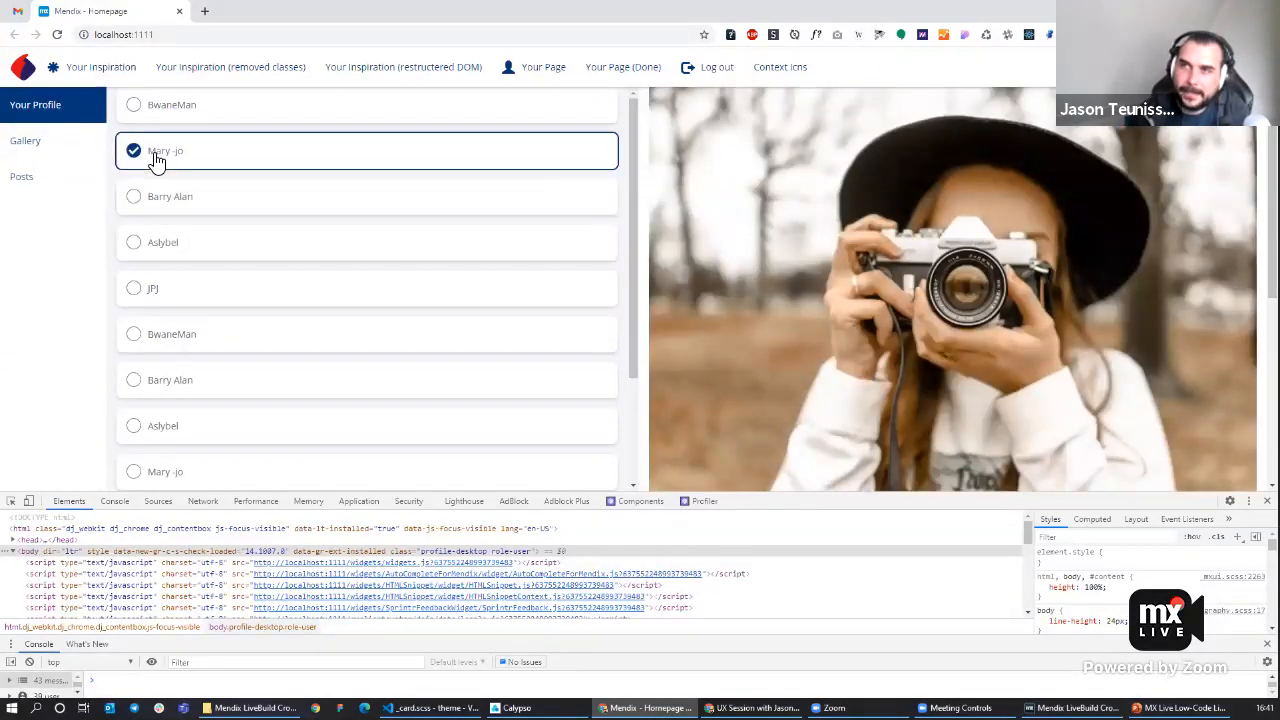
click(189, 234)
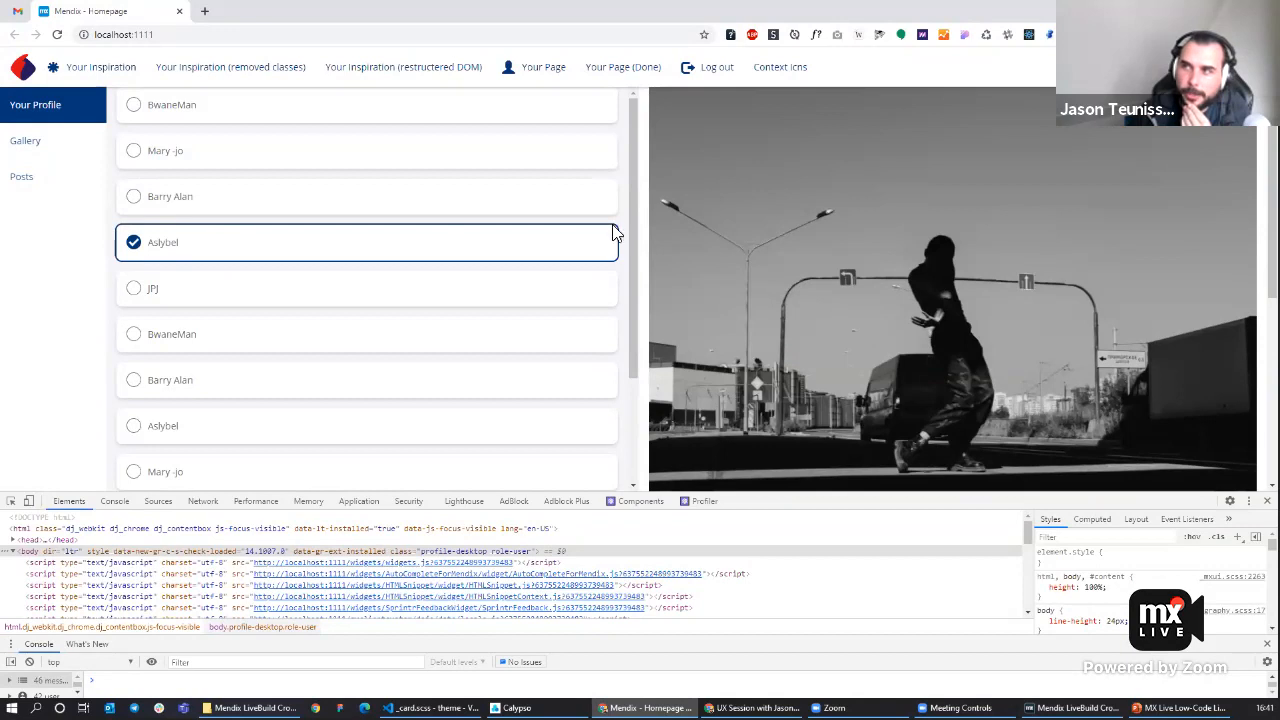
click(280, 343)
click(277, 388)
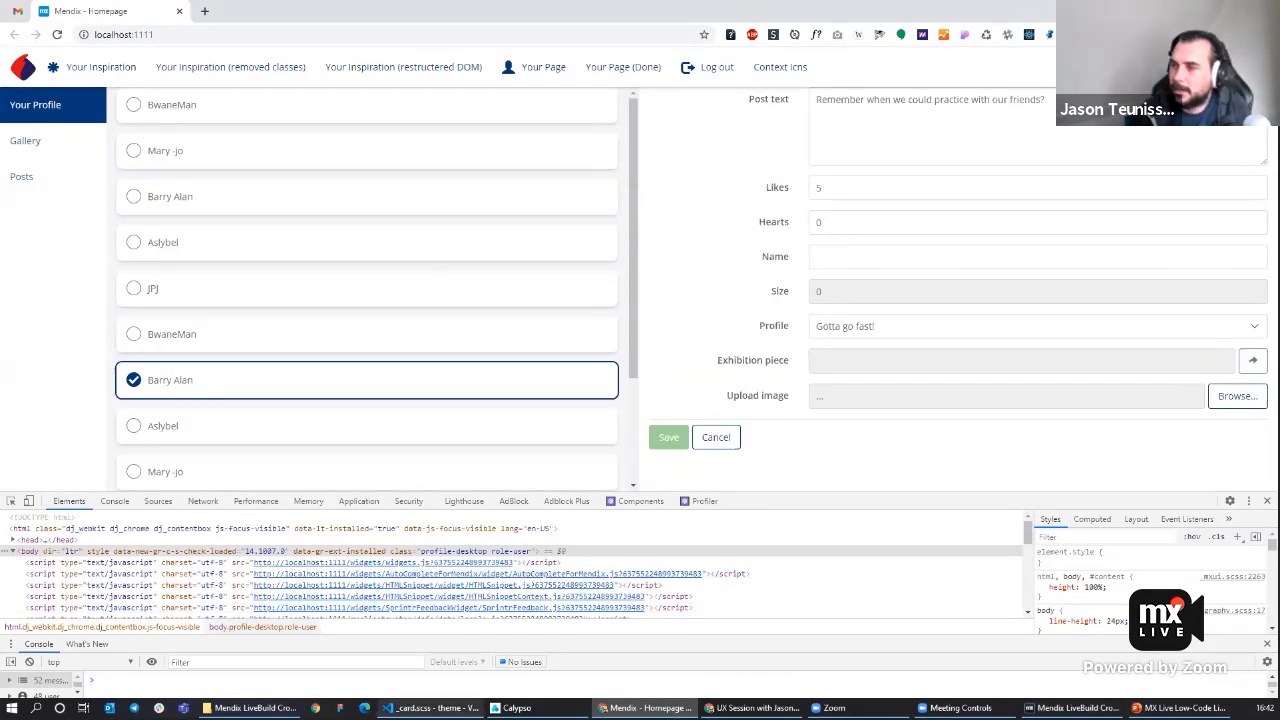
click(430, 708)
click(645, 708)
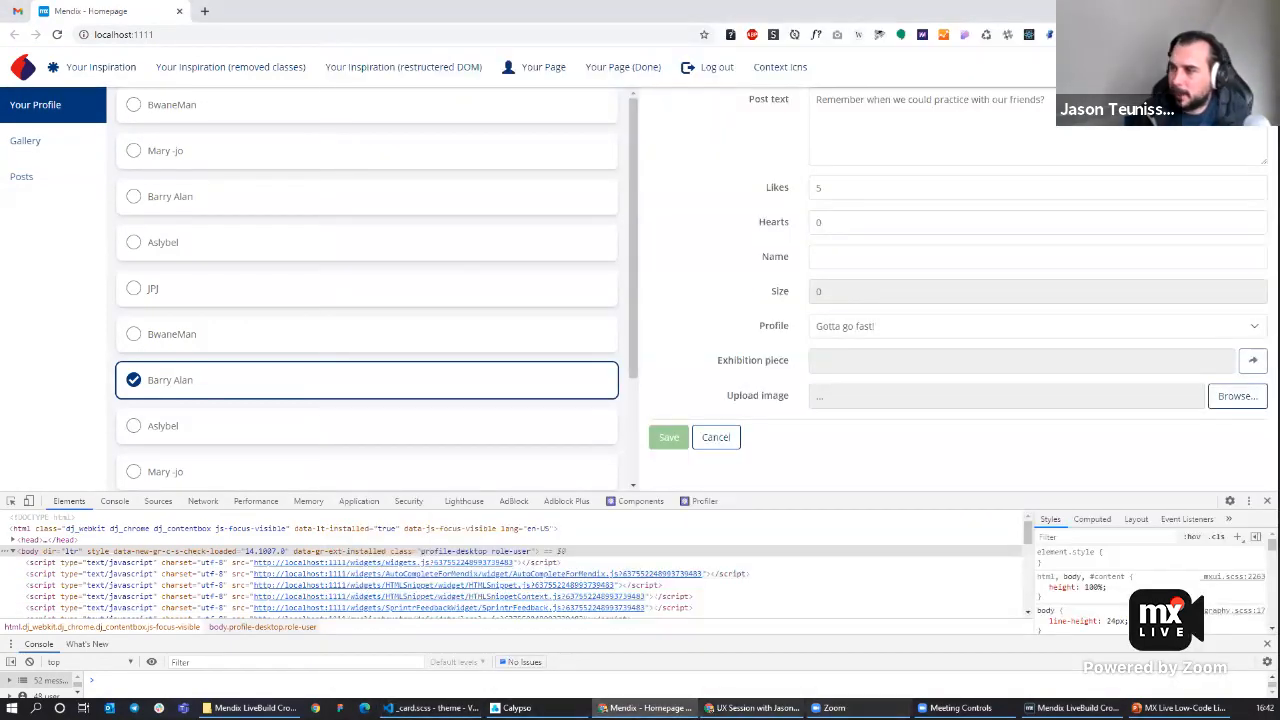
click(1072, 708)
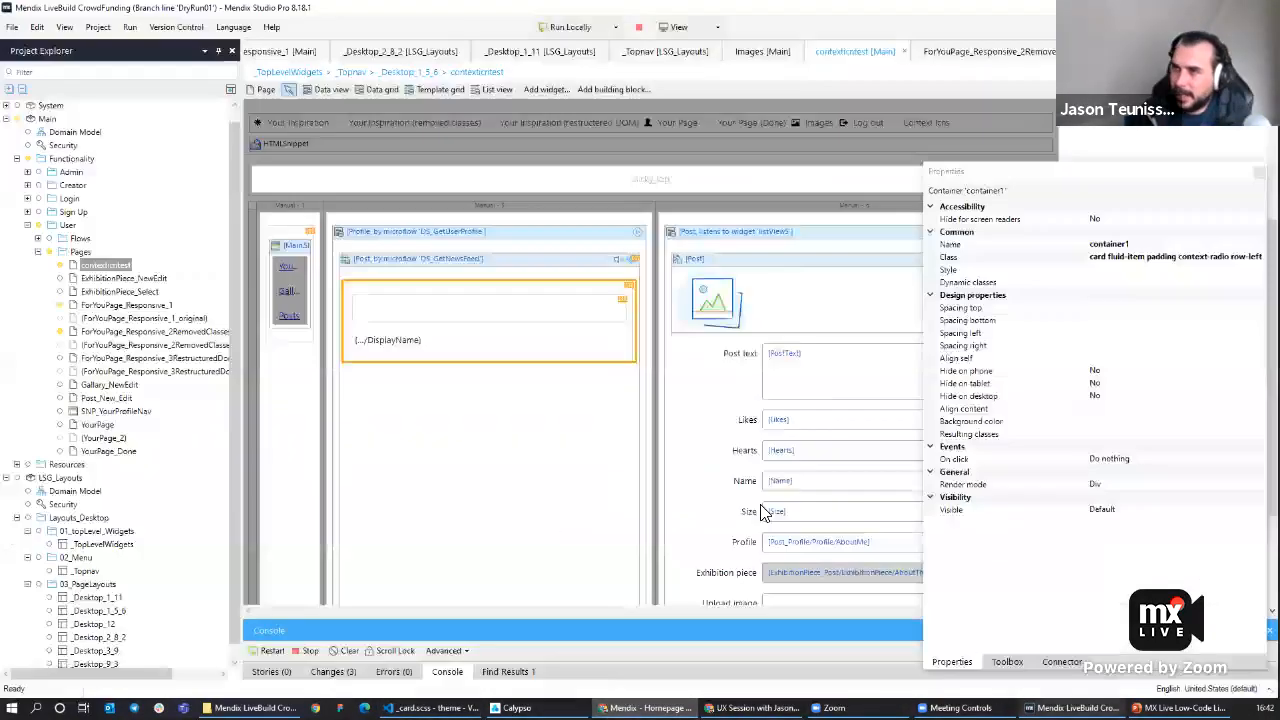
Move the context-icn container below the display name inside the card.
click(396, 305)
drag(396, 305, 399, 335)
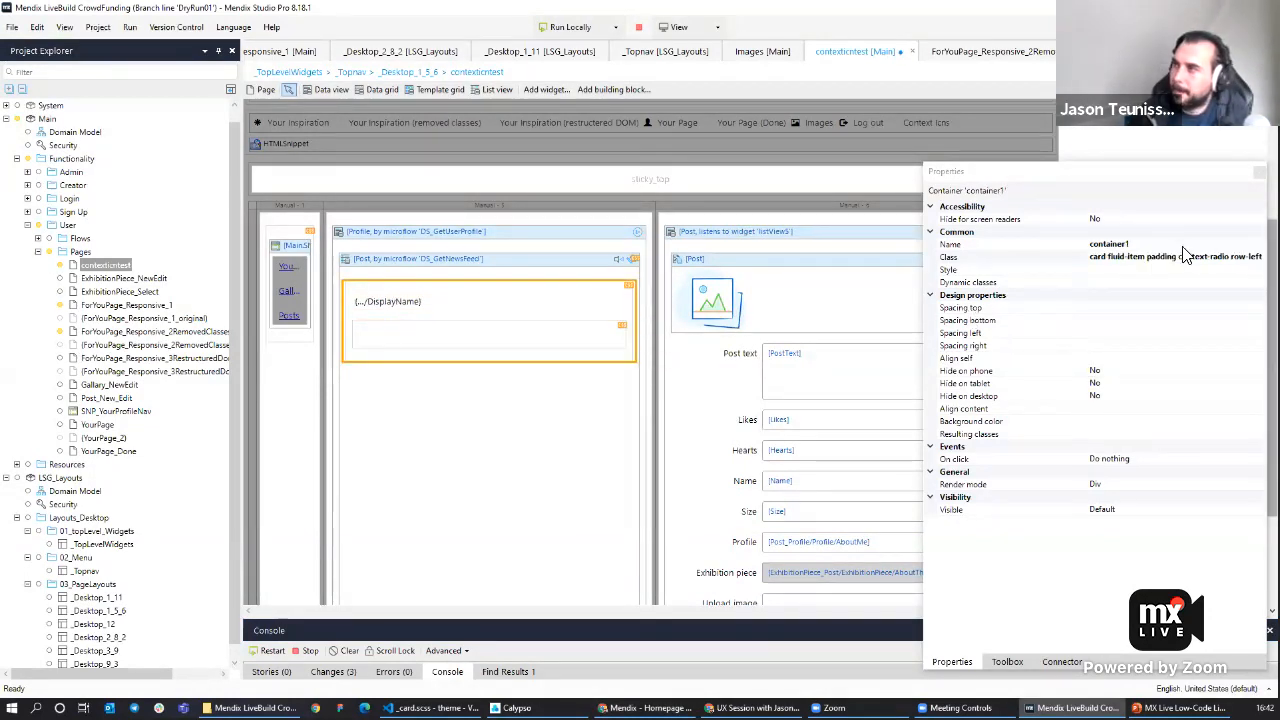
Replace the card's context-radio and row-left classes with context-chevron and row-split, then redeploy the app.
click(1252, 256)
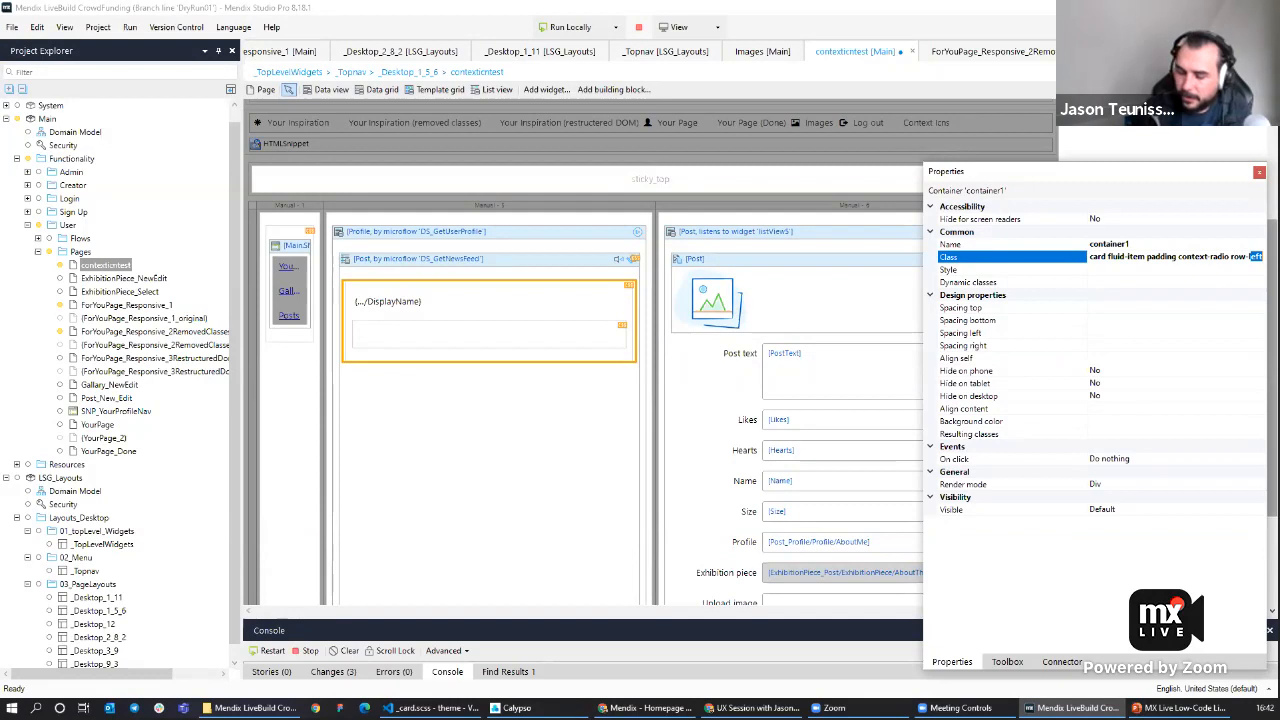
text(lplit)
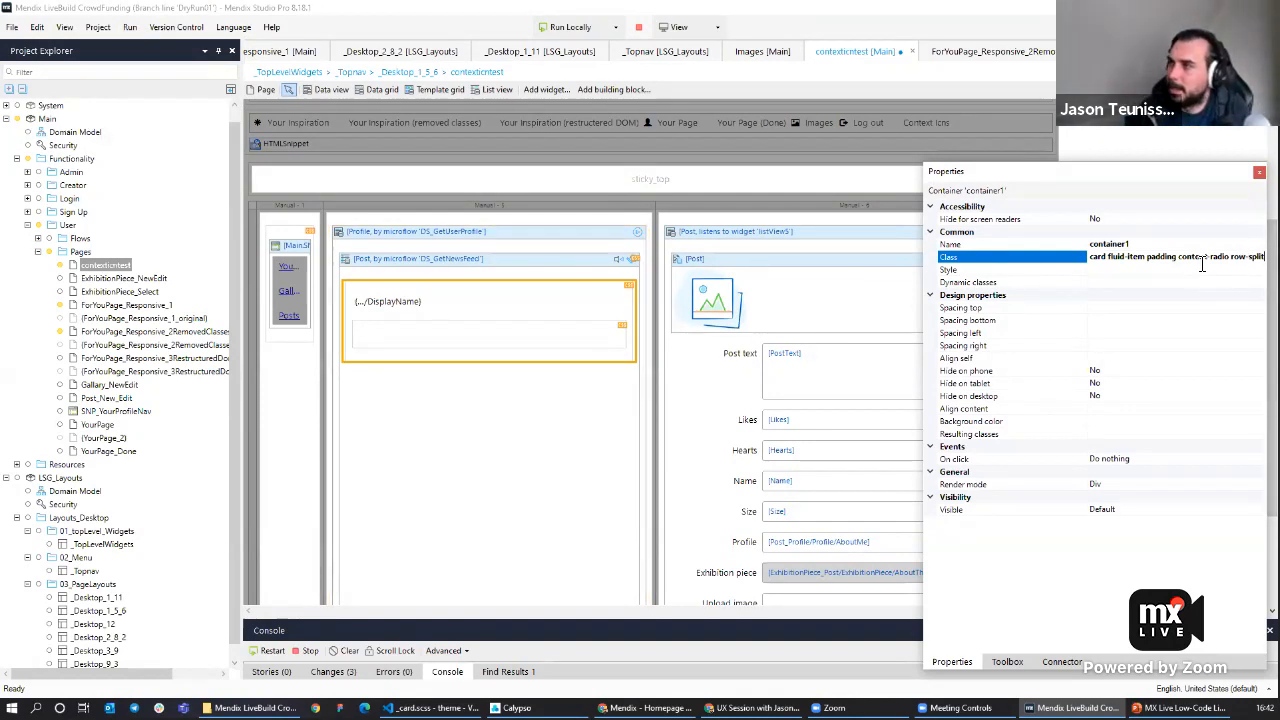
key(BackSpace)
key(BackSpace)
key(BackSpace)
key(BackSpace)
key(BackSpace)
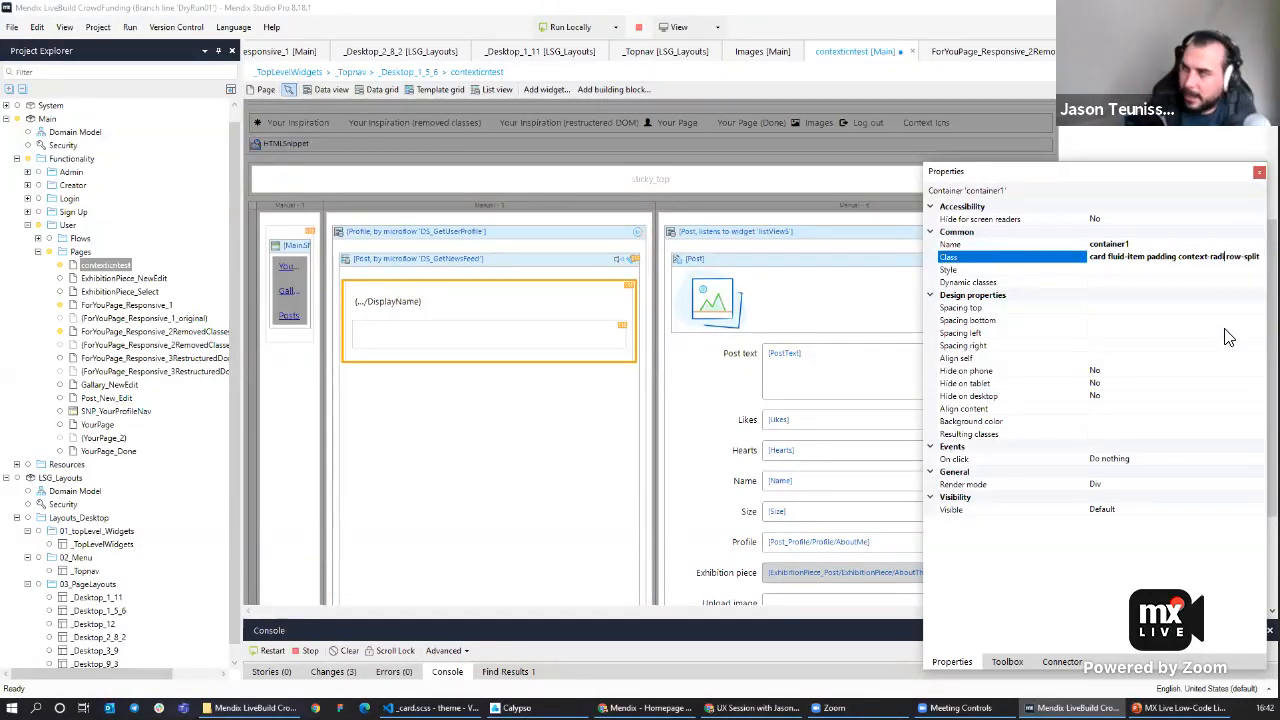
text(che)
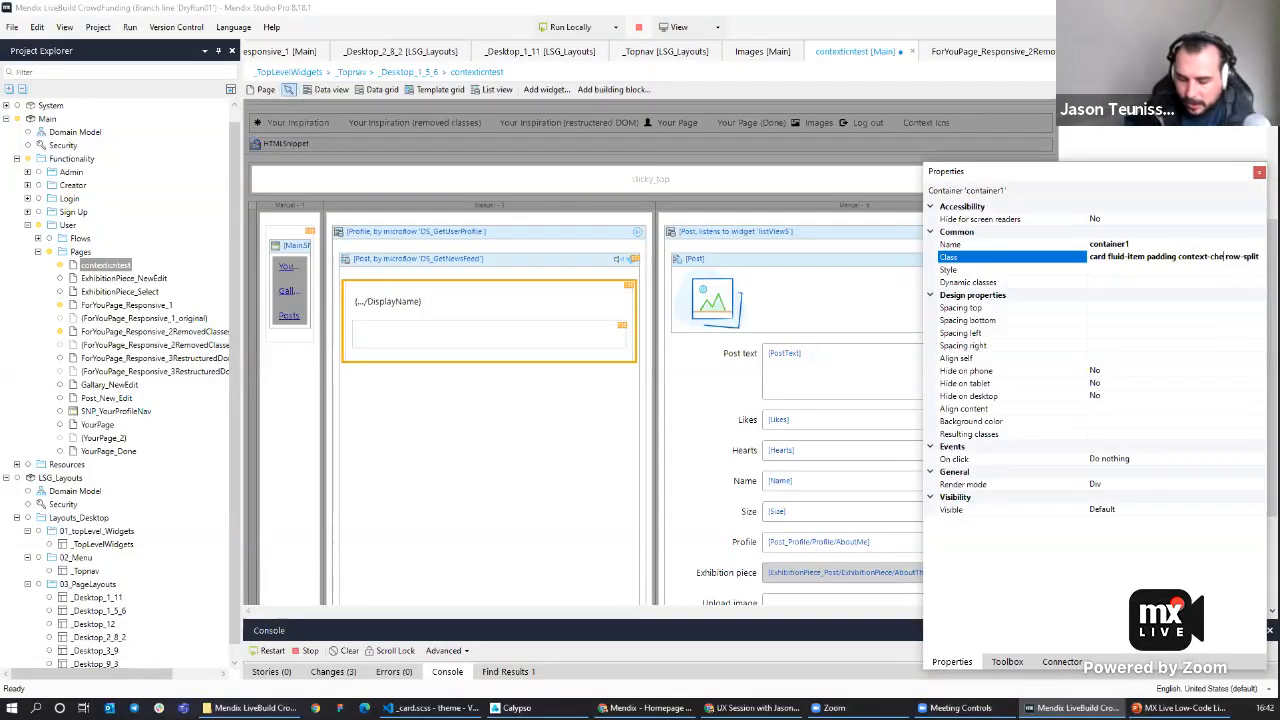
text(vron)
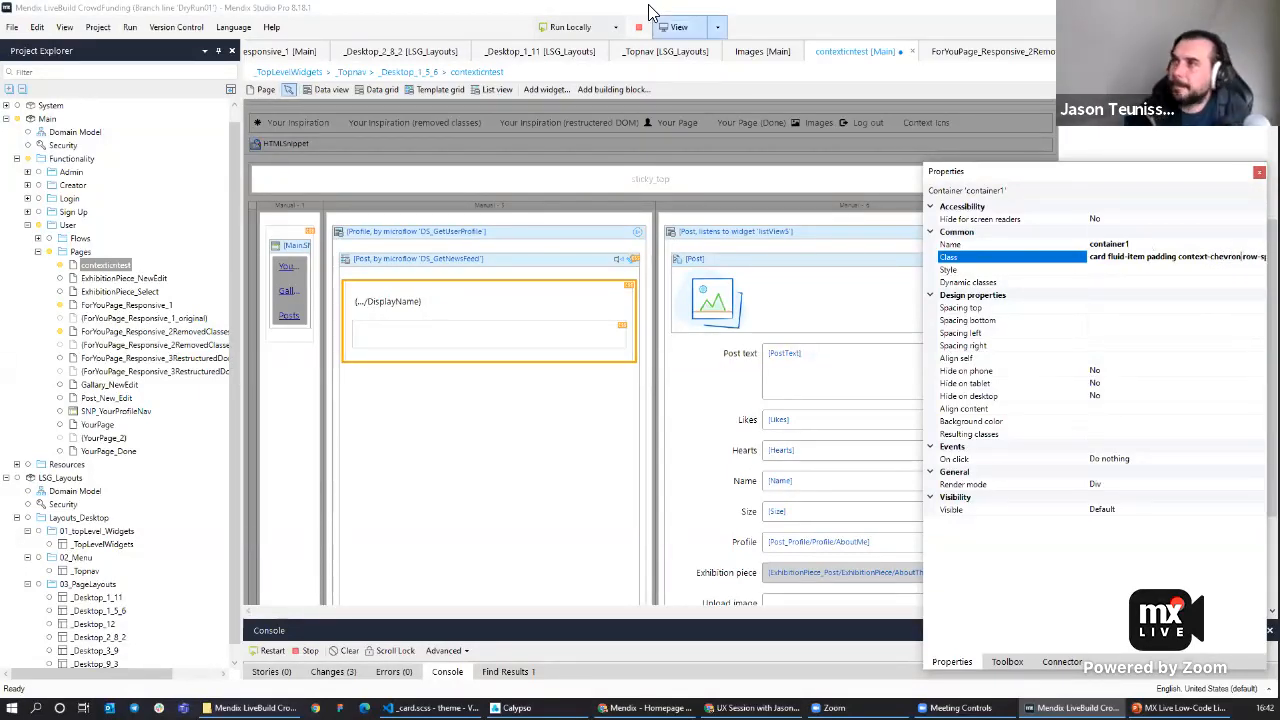
click(568, 27)
click(727, 386)
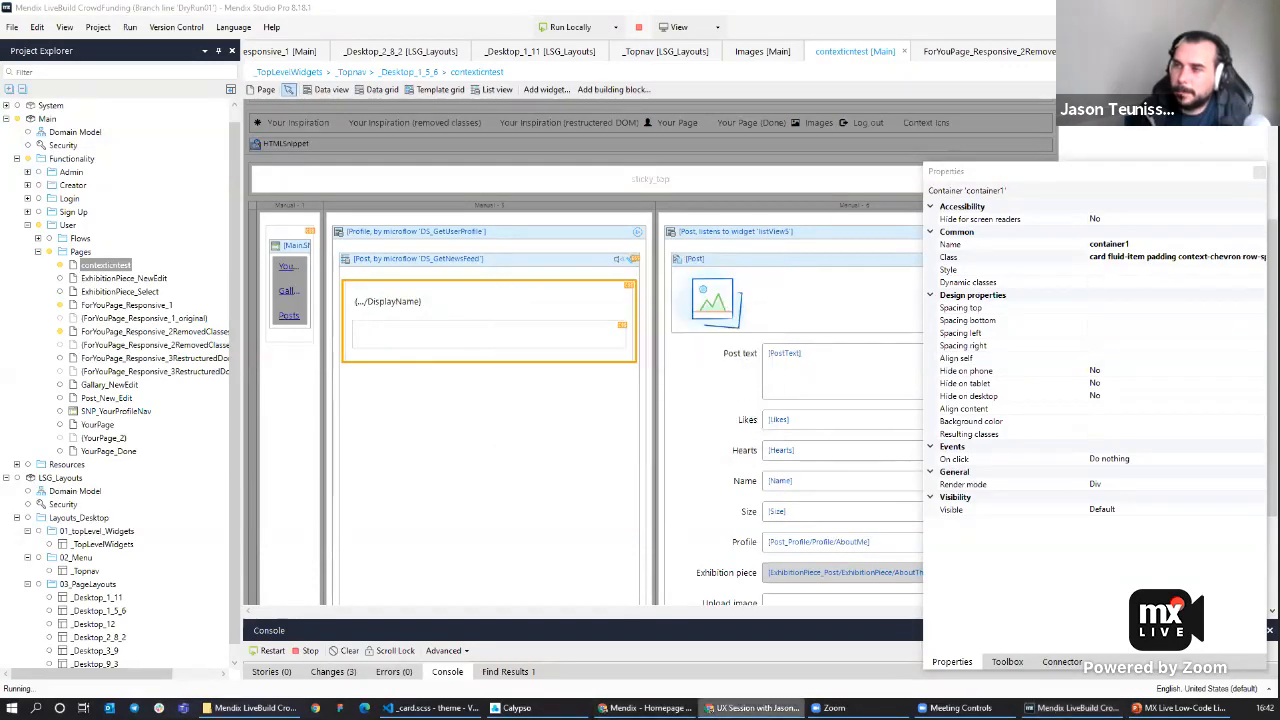
Select profiles in the running app to check the chevron cards.
click(645, 708)
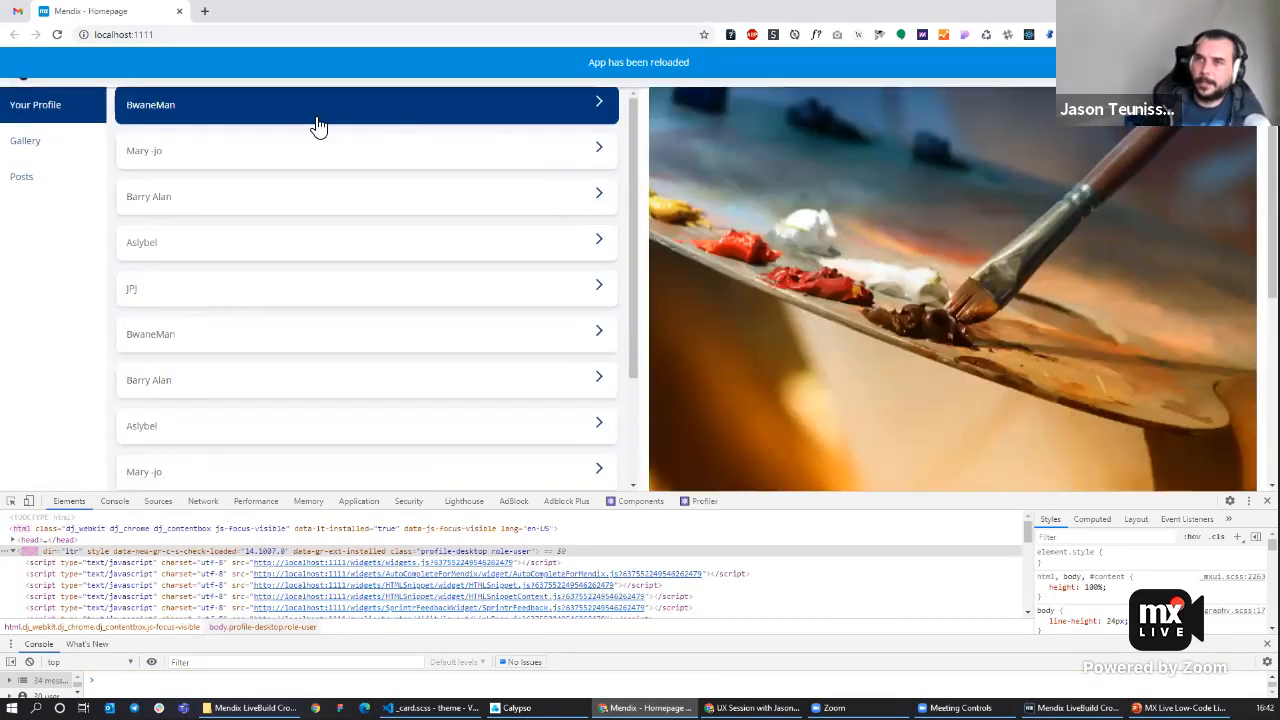
click(310, 205)
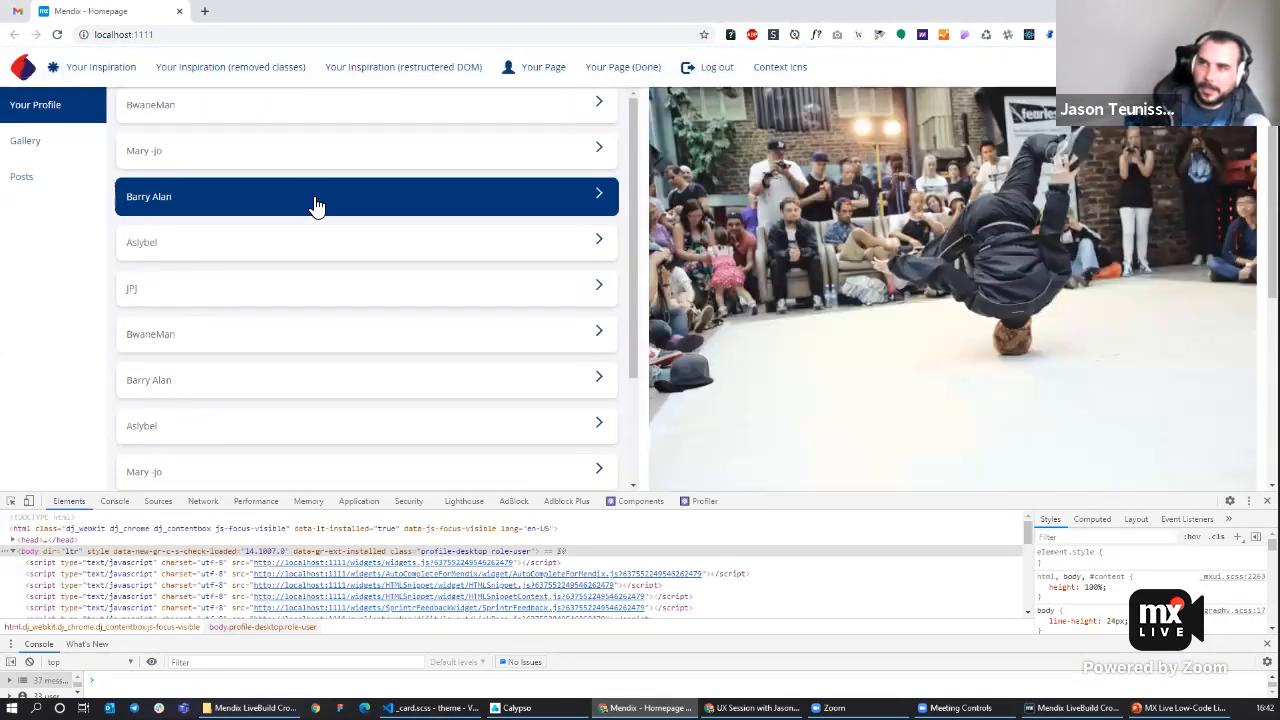
click(326, 259)
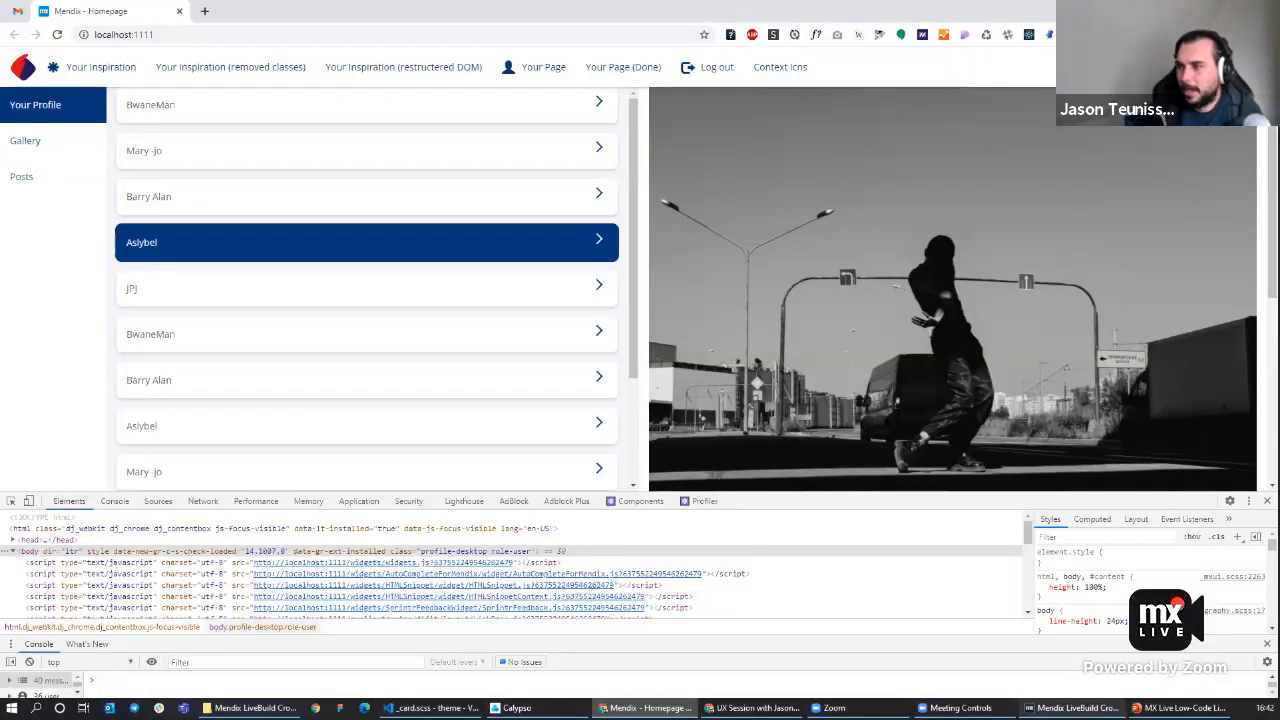
click(1075, 708)
Add the class row-mid to the card container's classes and redeploy the app.
click(1182, 262)
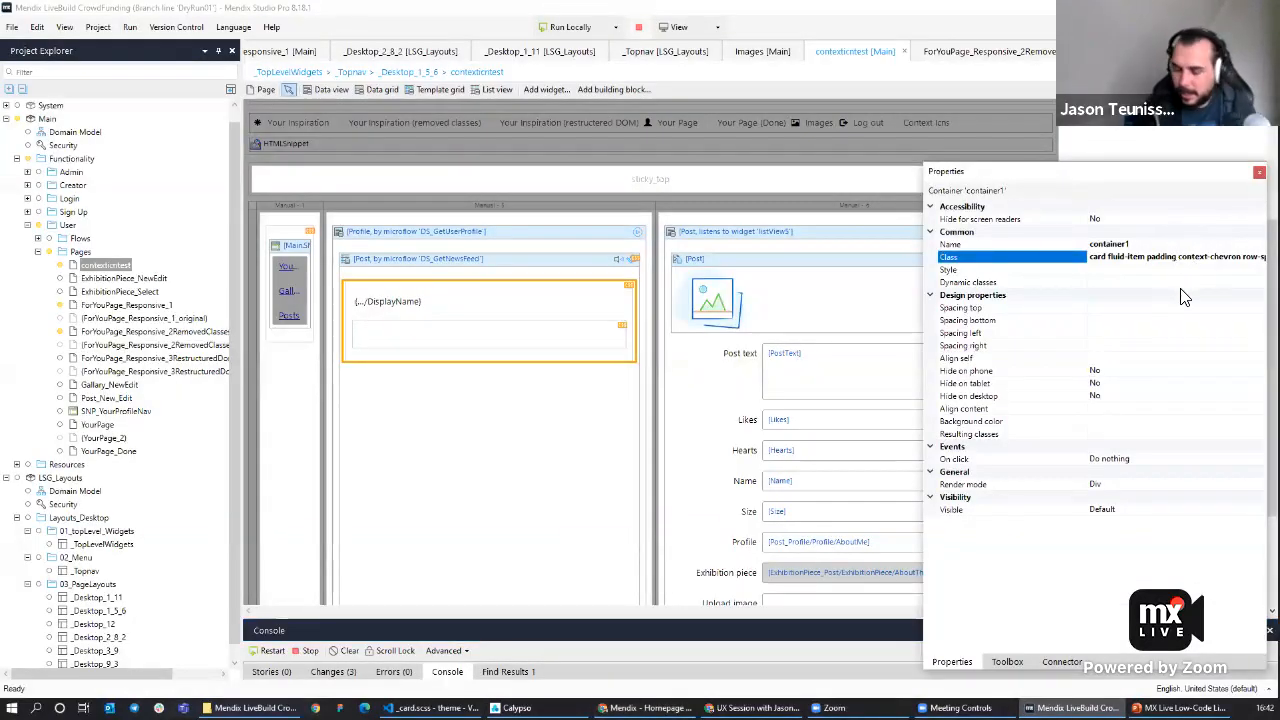
text(row )
text(m )
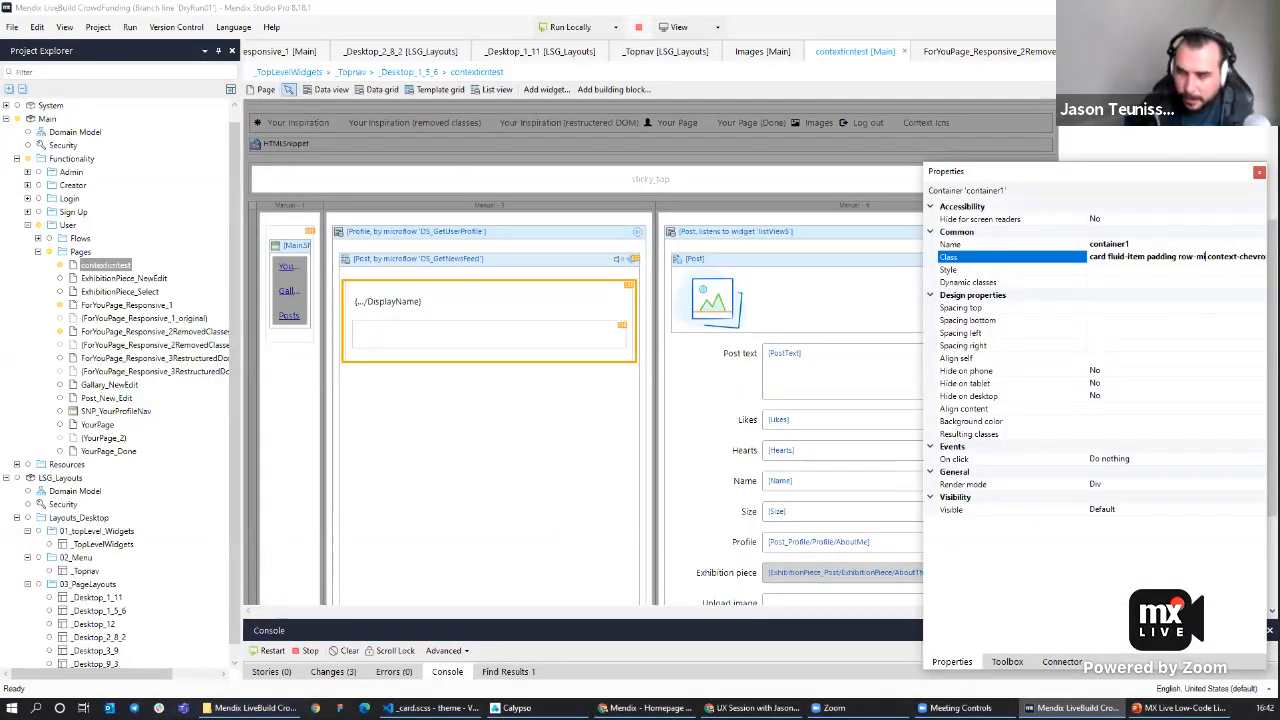
text(id)
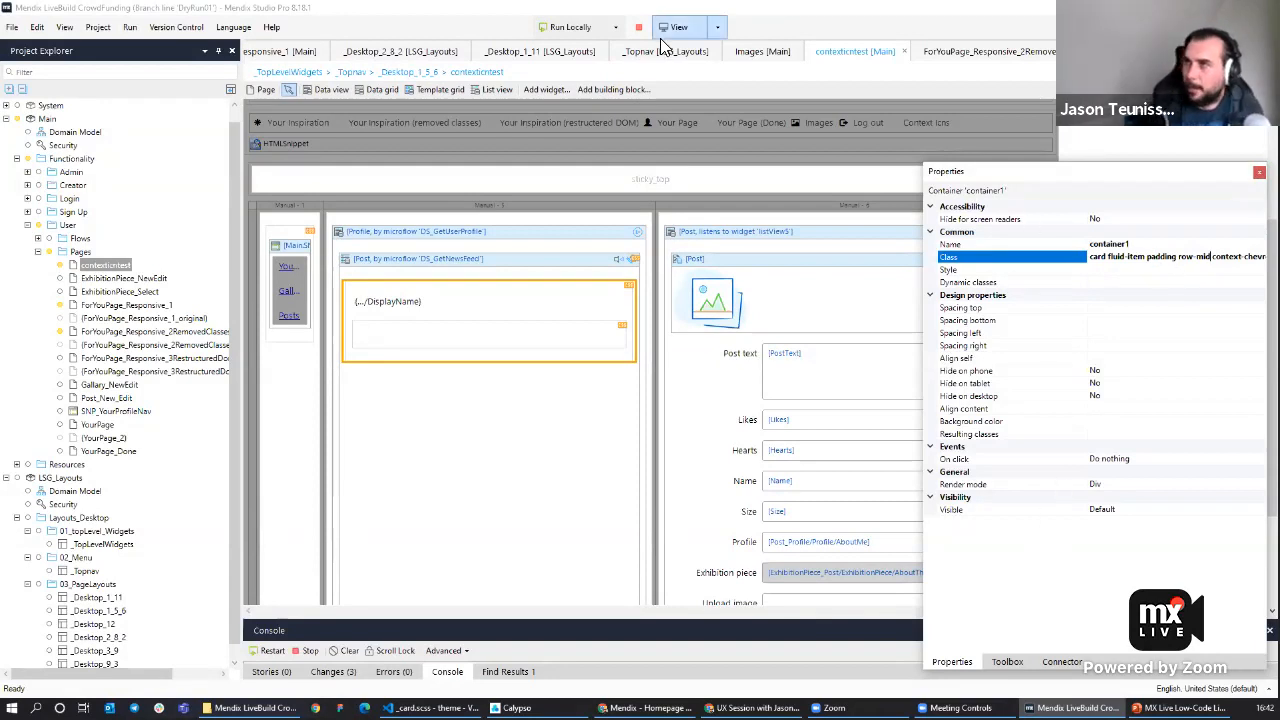
click(570, 27)
click(740, 383)
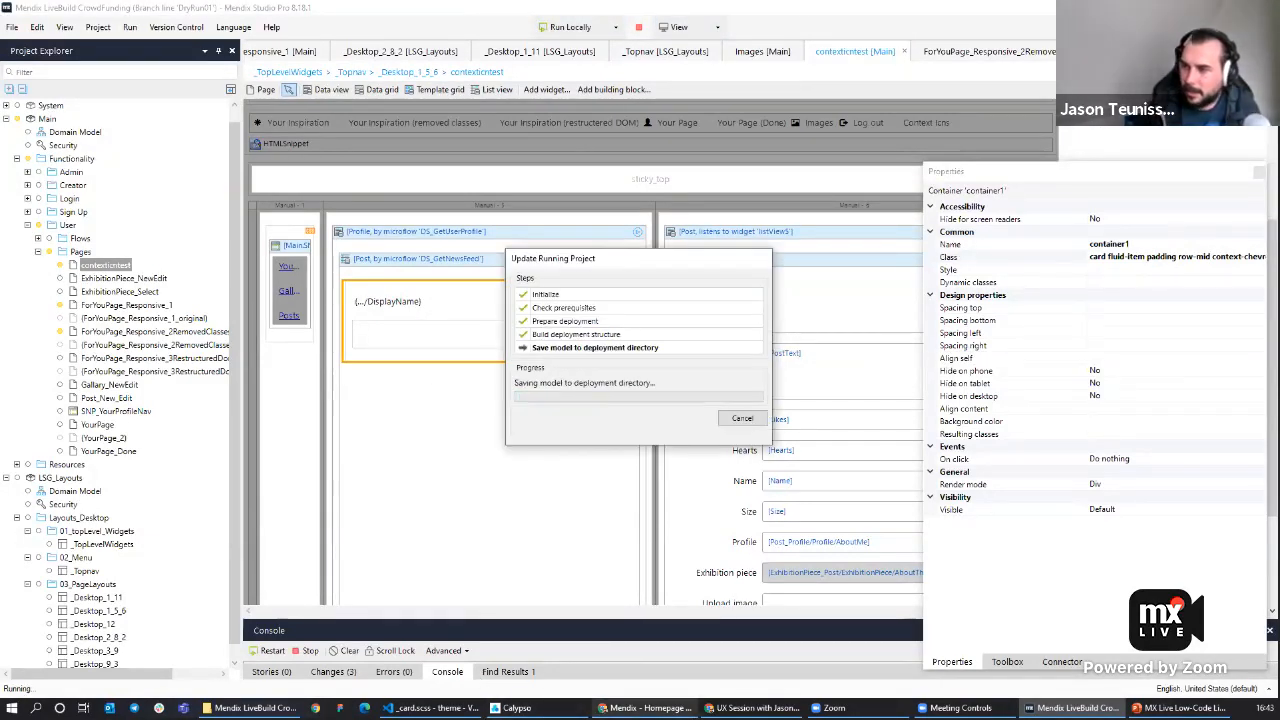
Reload the running app and select a profile to check the centered chevron cards.
click(644, 708)
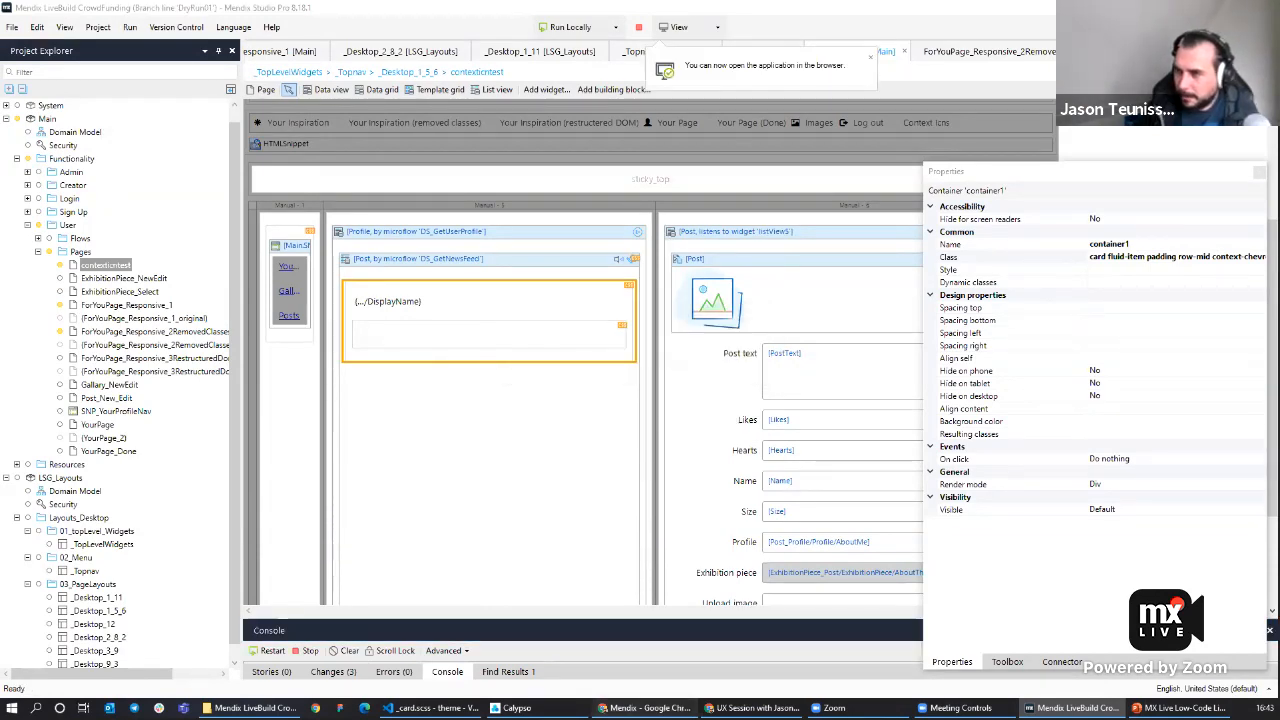
key(F5)
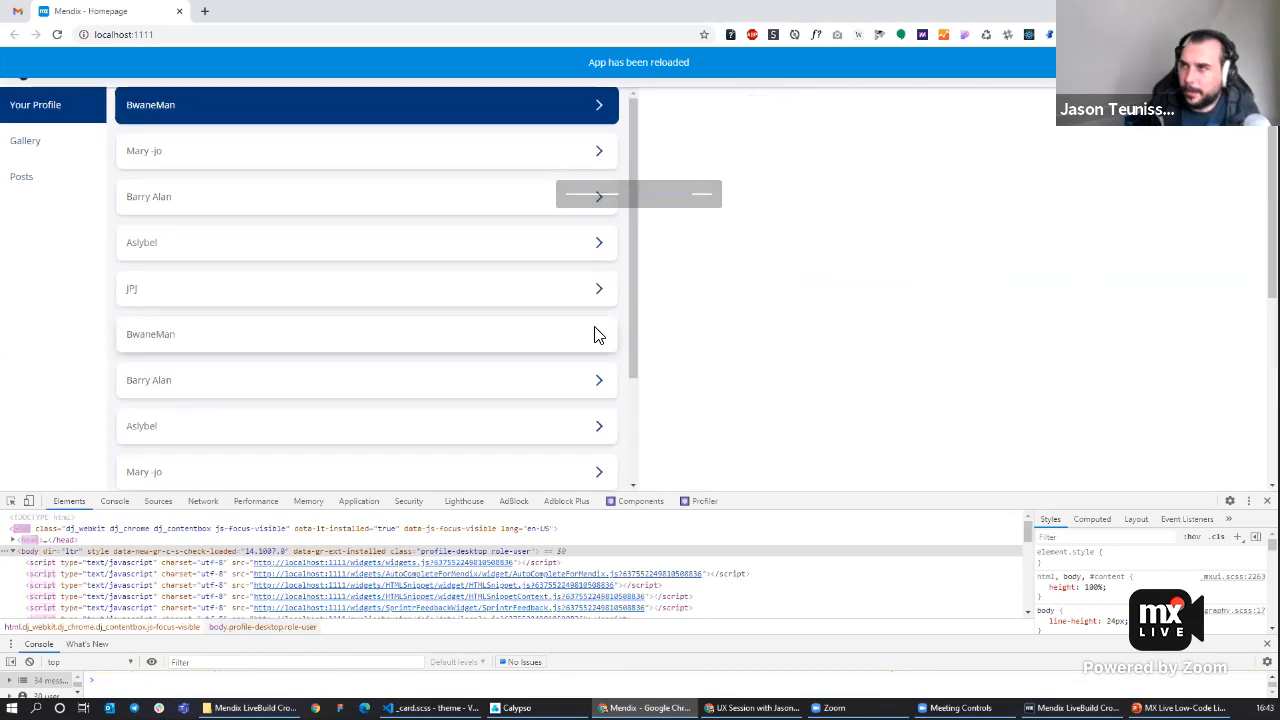
click(529, 243)
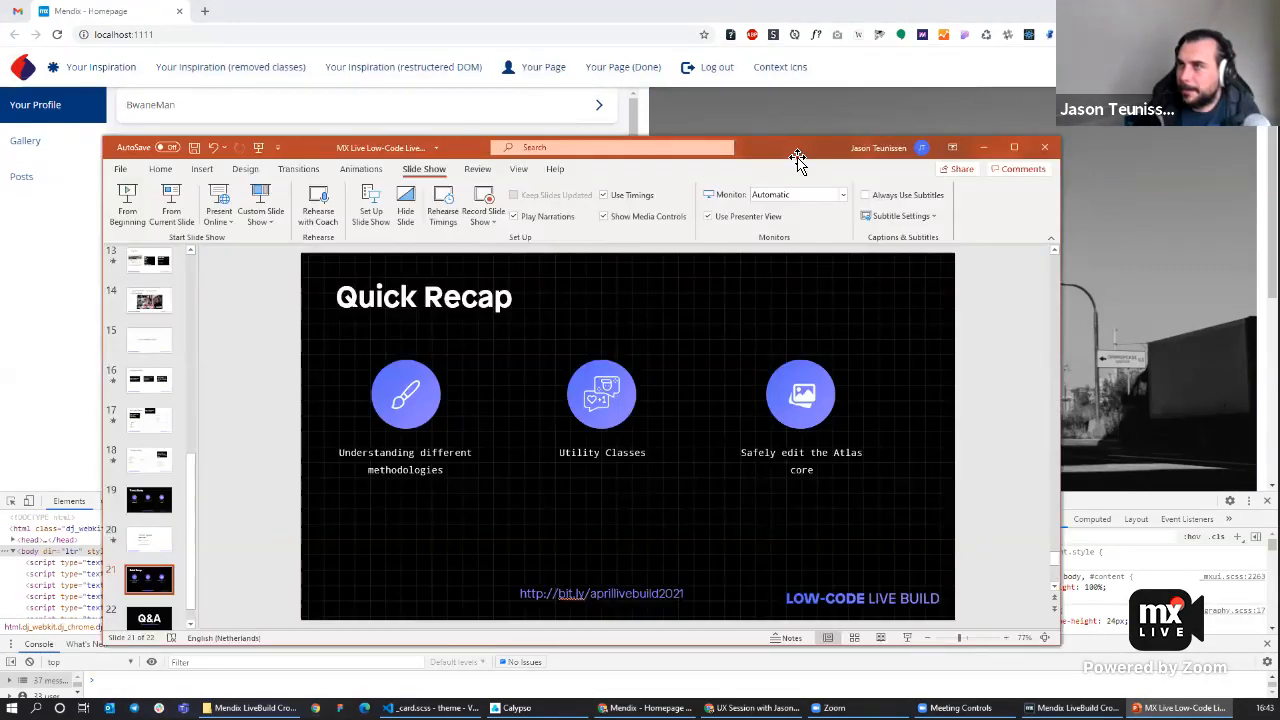
Switch to PowerPoint and start the slide show from the current Quick Recap slide.
double_click(799, 152)
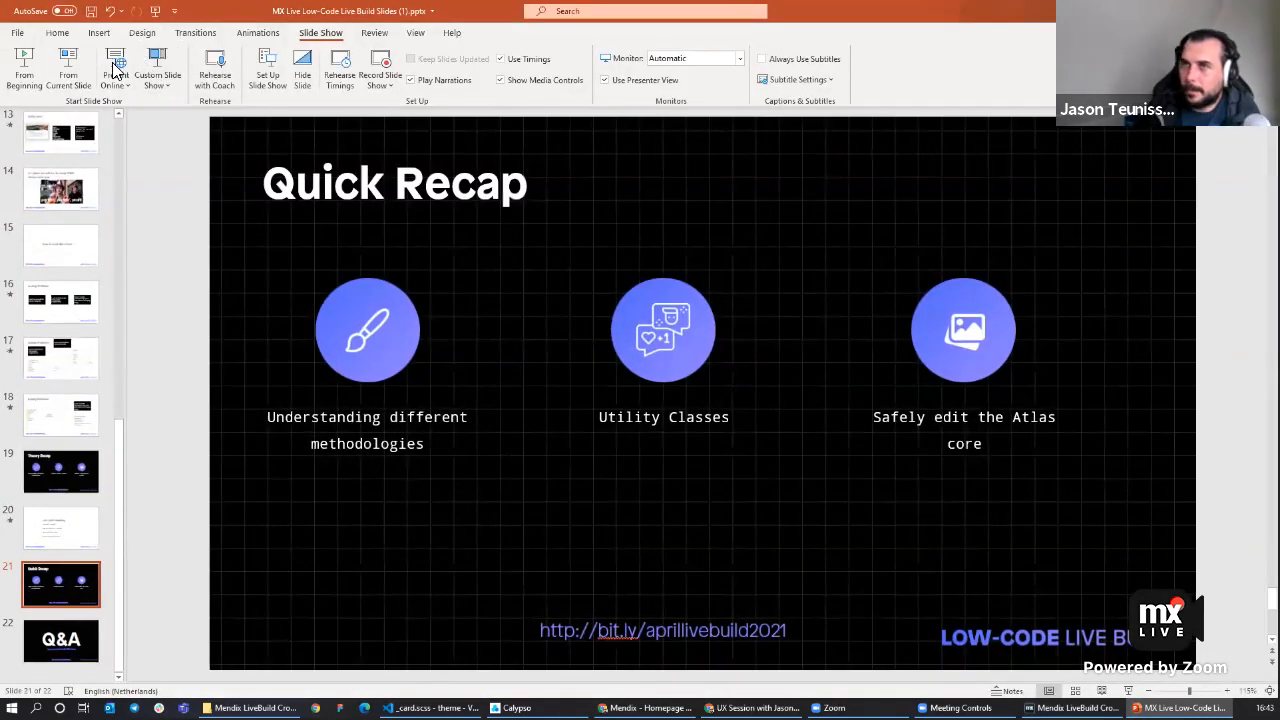
click(72, 66)
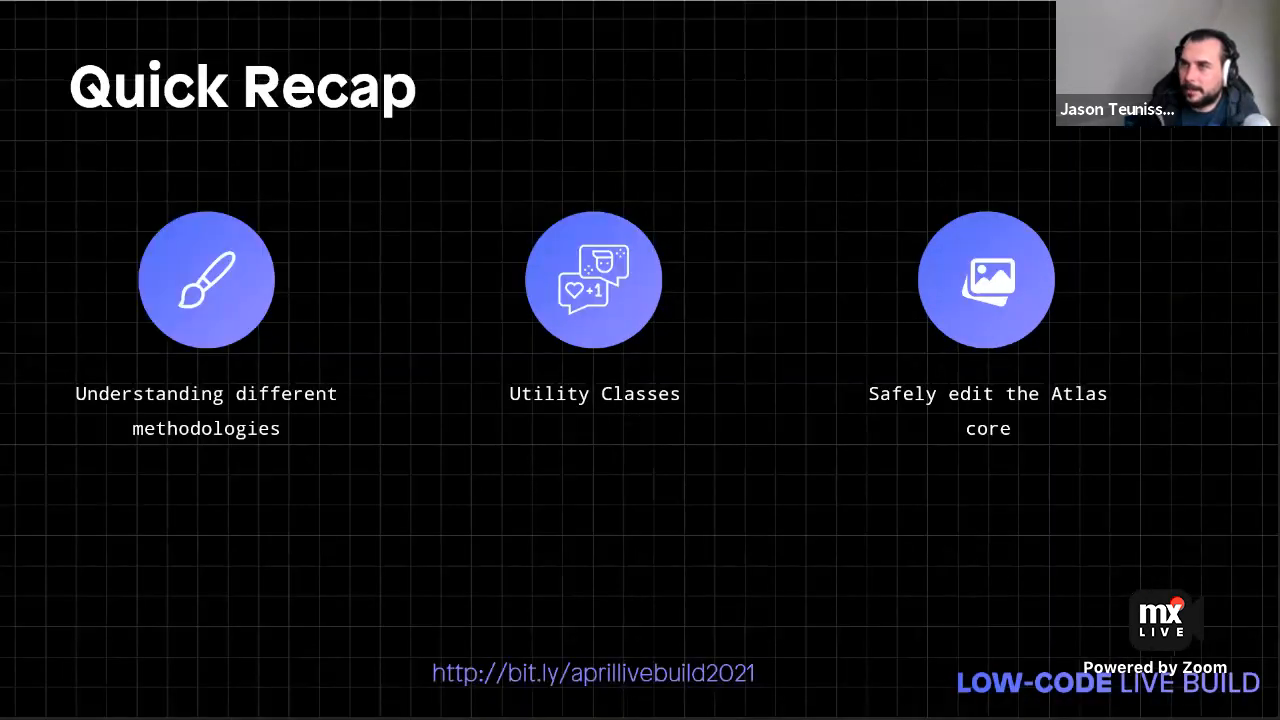